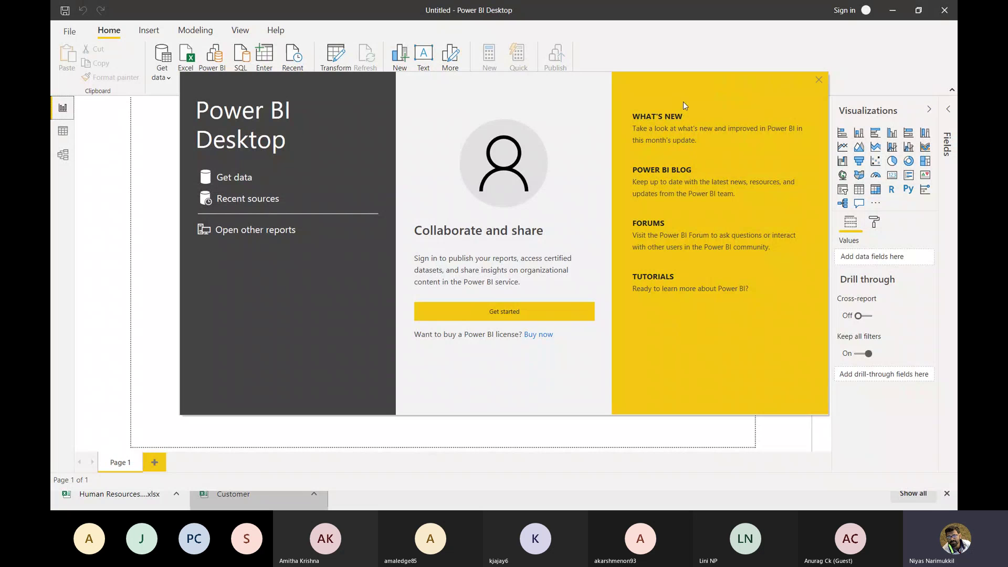
- Dismiss the start screen and open the complete list of data sources for getting data
click(818, 79)
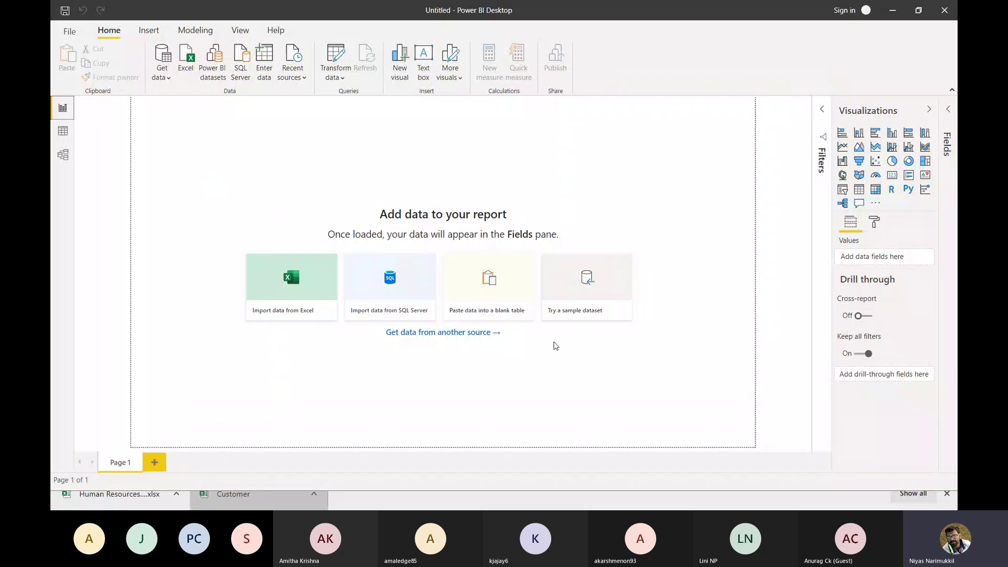
click(169, 80)
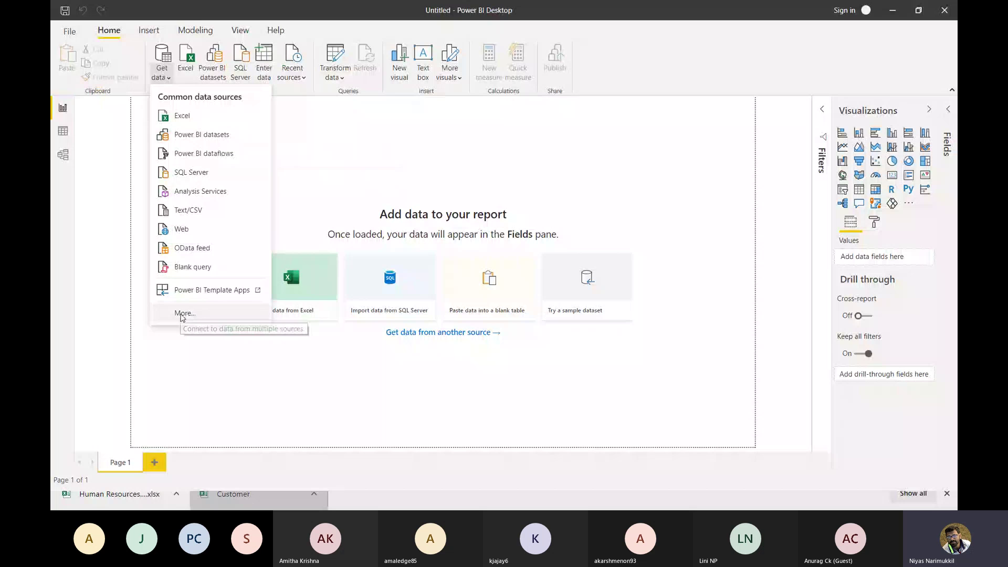
click(181, 315)
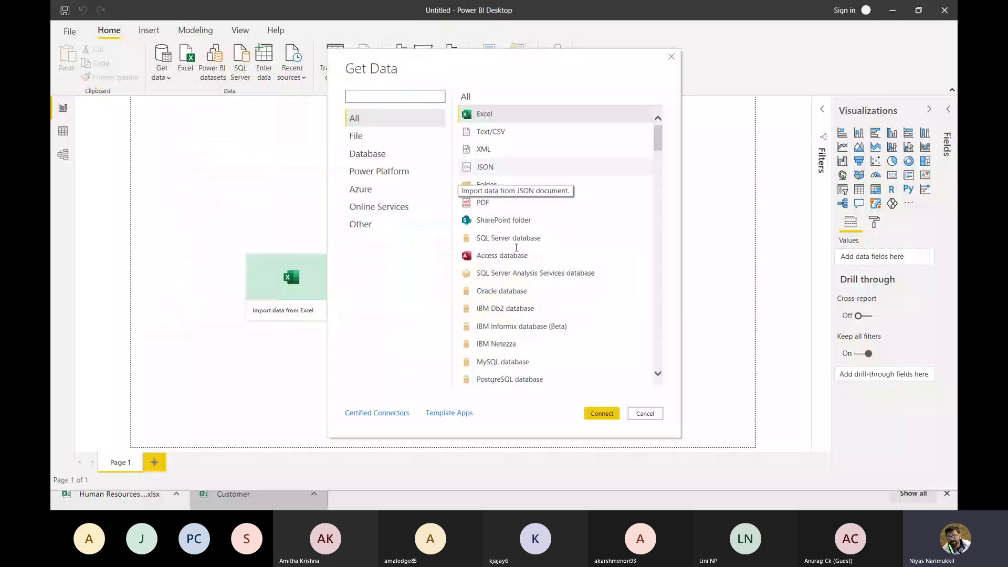
- Examine the full list of available data connectors, including the file, database, Azure, online service and script sources
scroll(519, 275, down, 2)
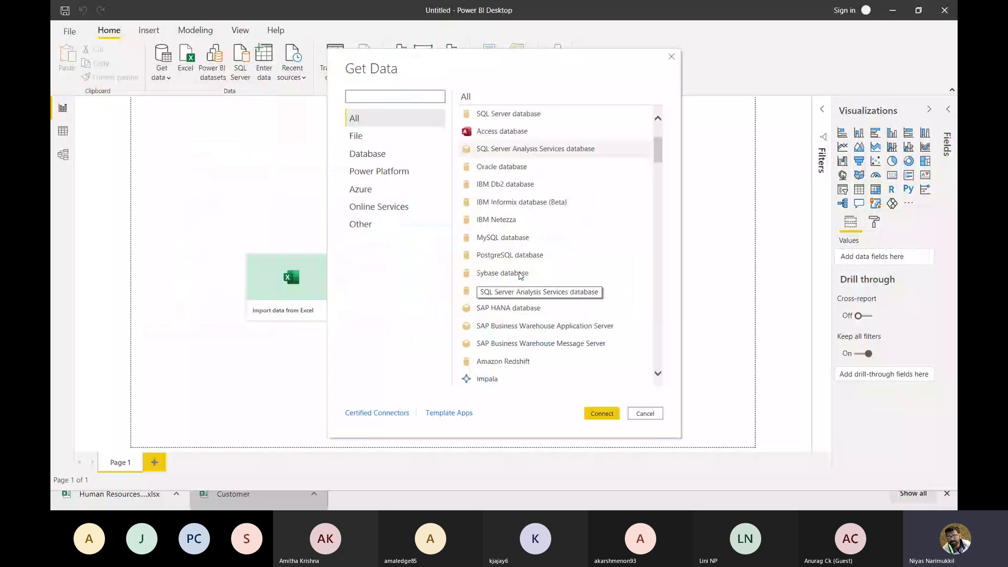
scroll(519, 275, down, 5)
scroll(519, 275, down, 10)
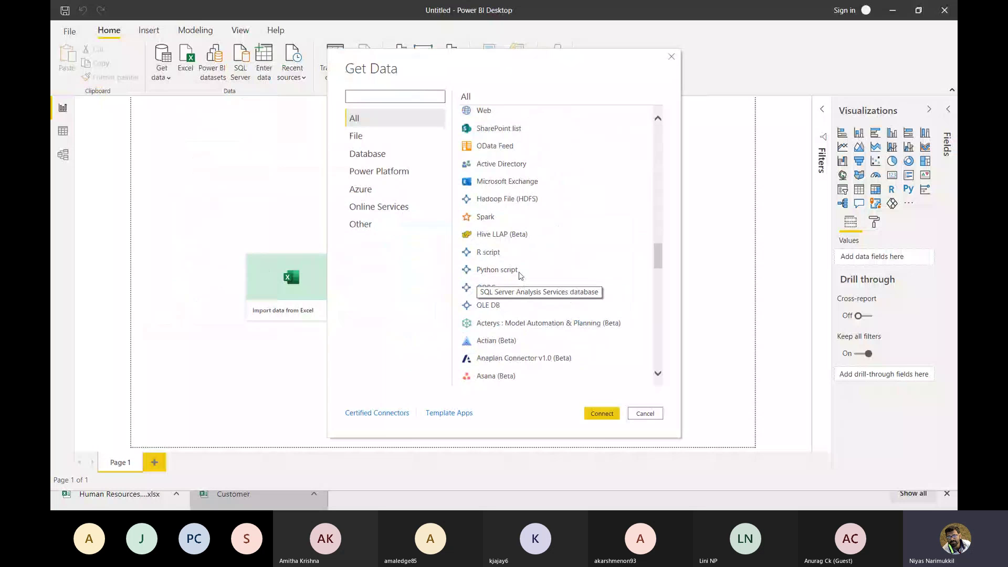
scroll(519, 275, down, 4)
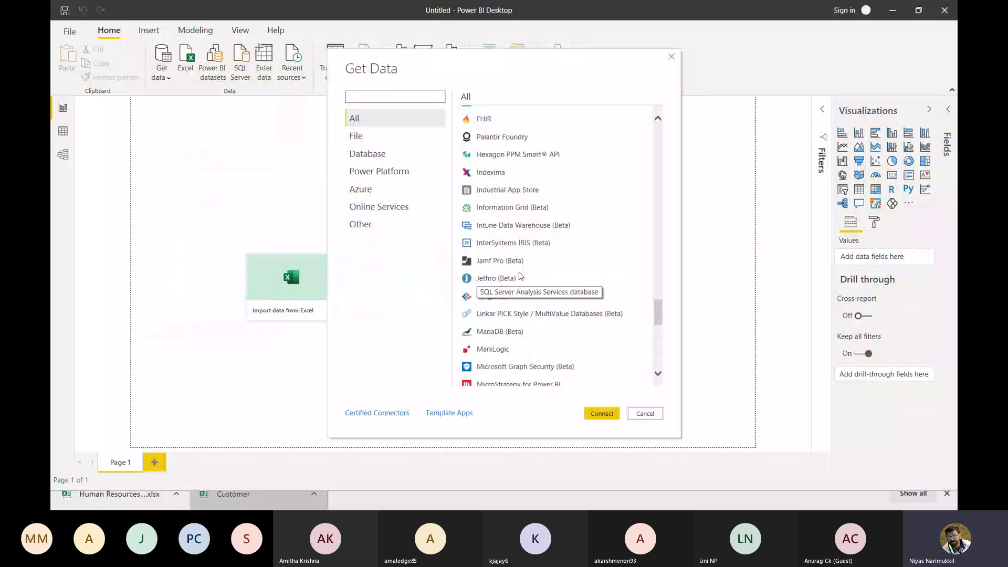
scroll(520, 275, down, 15)
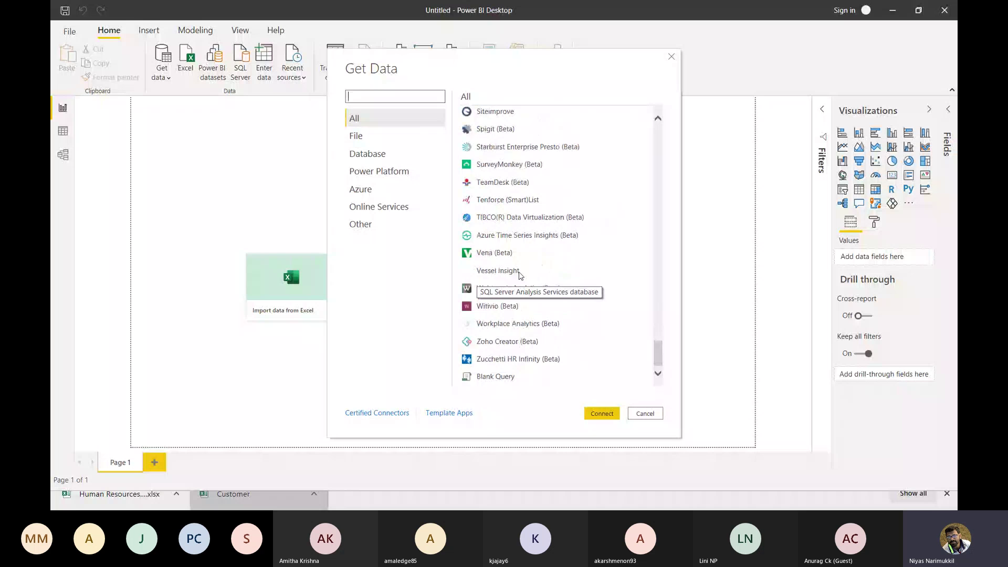
scroll(520, 275, up, 2)
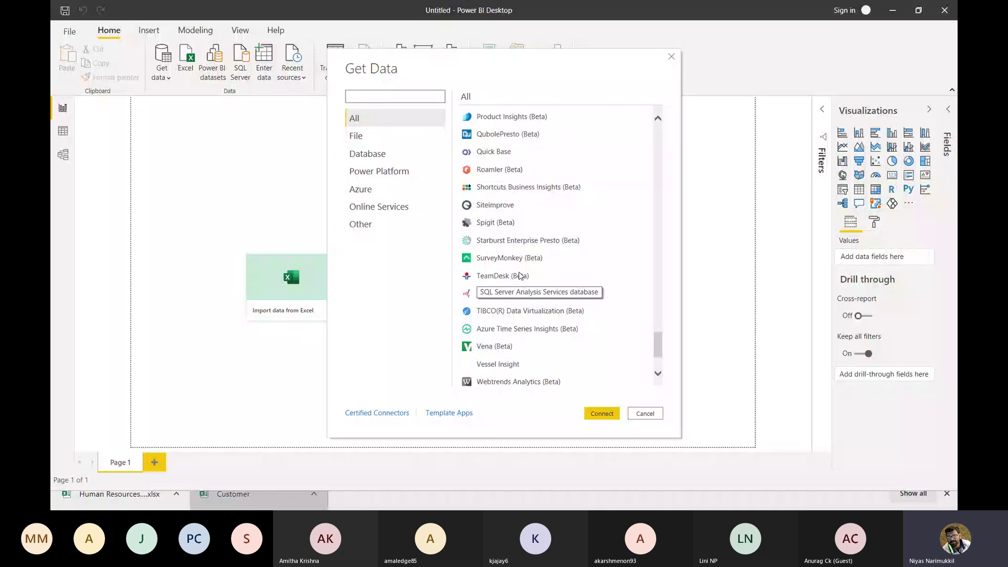
scroll(520, 275, up, 20)
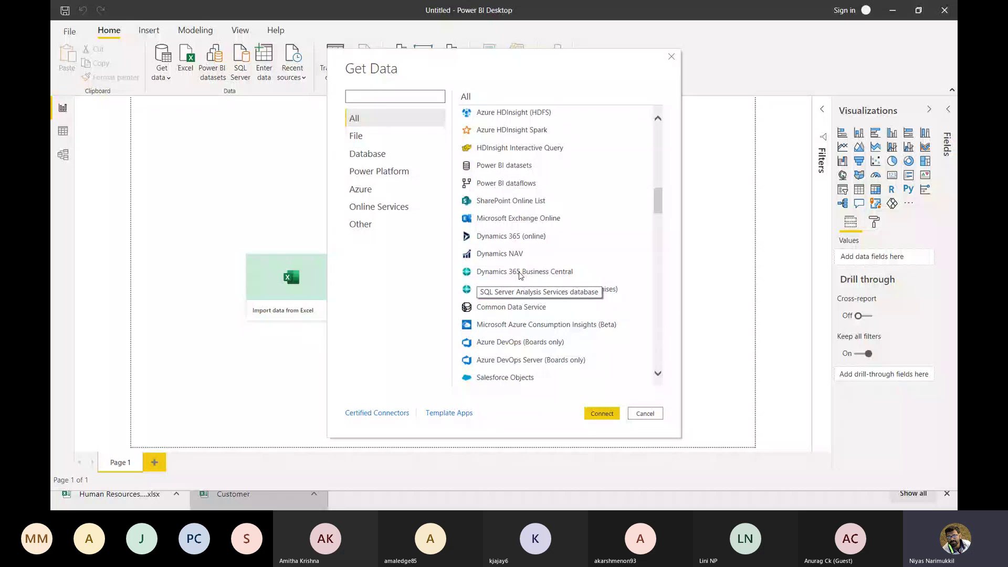
scroll(520, 275, up, 15)
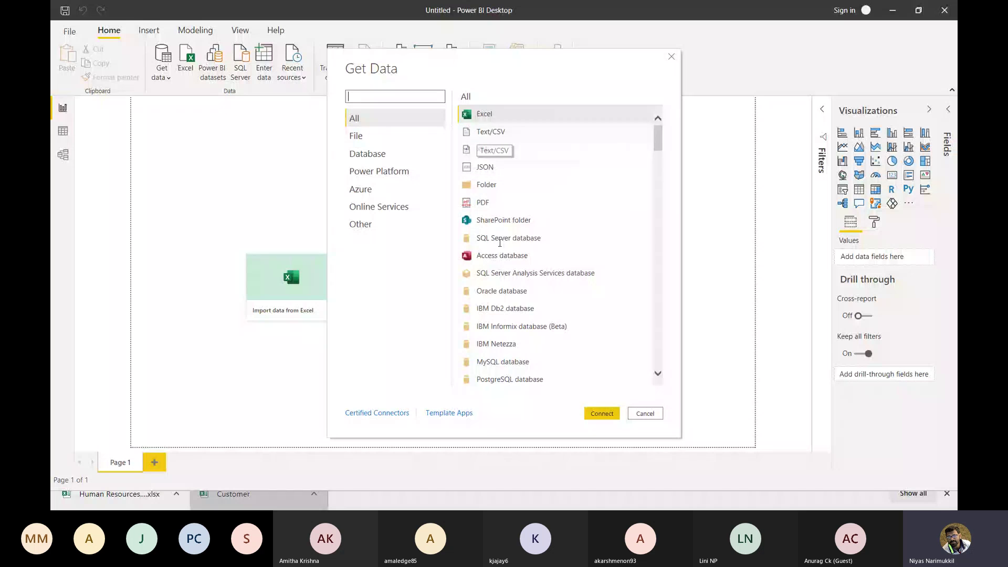
scroll(525, 268, down, 5)
scroll(523, 263, down, 2)
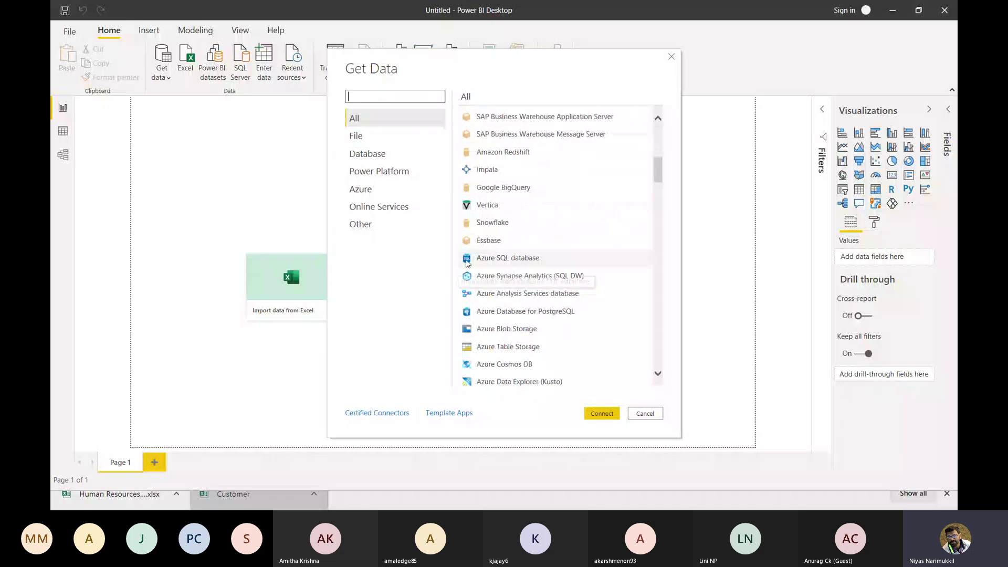
scroll(498, 294, down, 6)
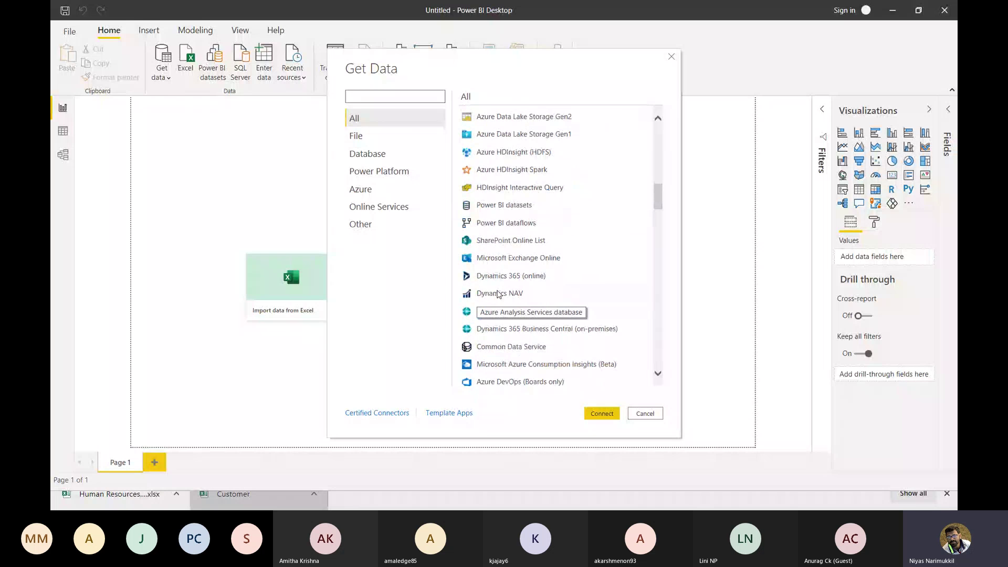
scroll(524, 153, down, 1)
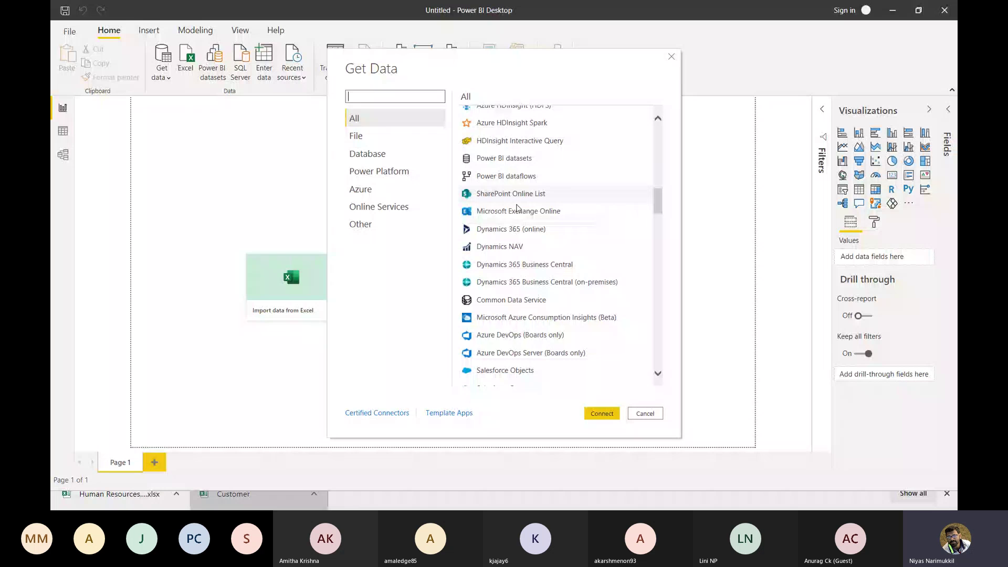
scroll(517, 208, down, 3)
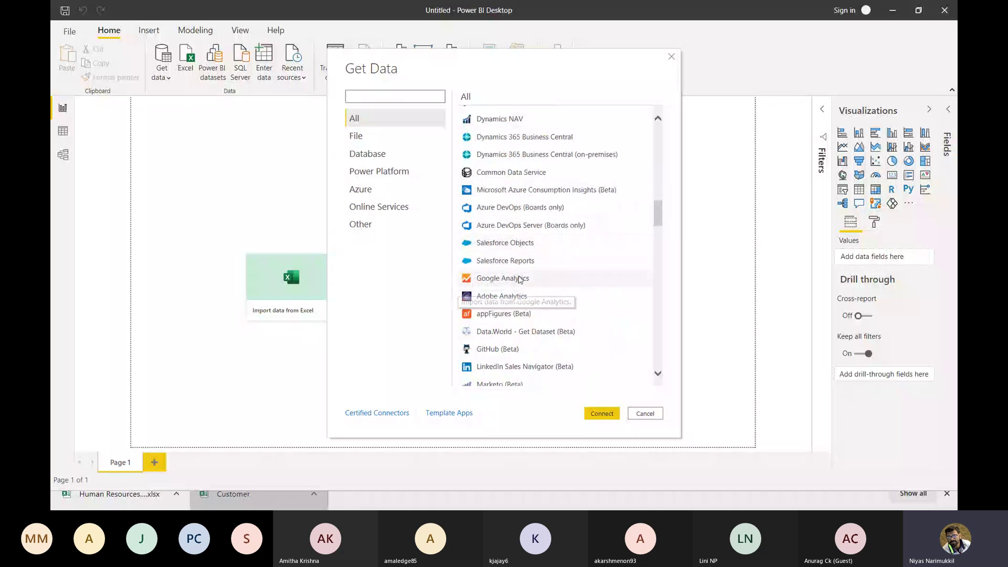
scroll(519, 279, down, 3)
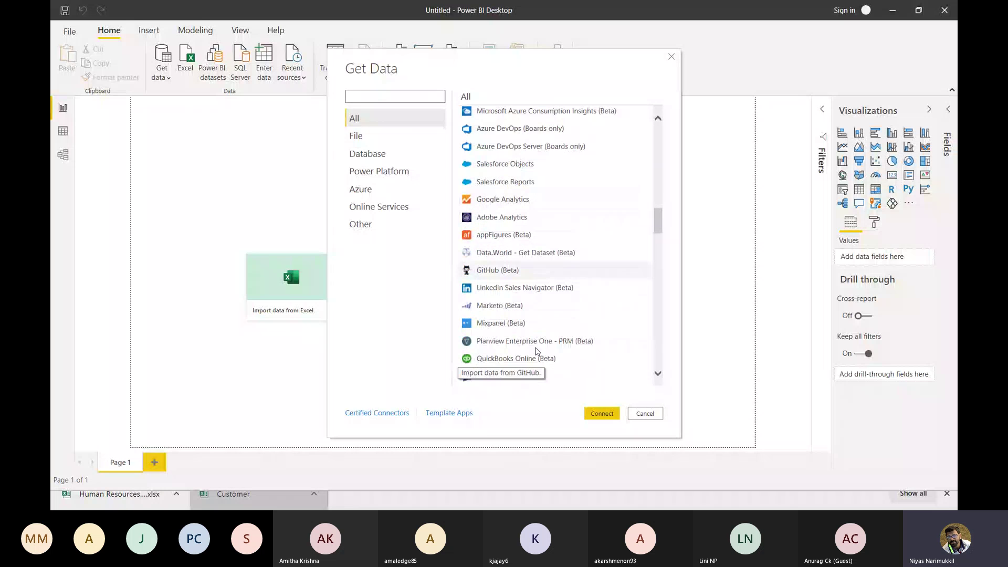
scroll(526, 296, down, 1)
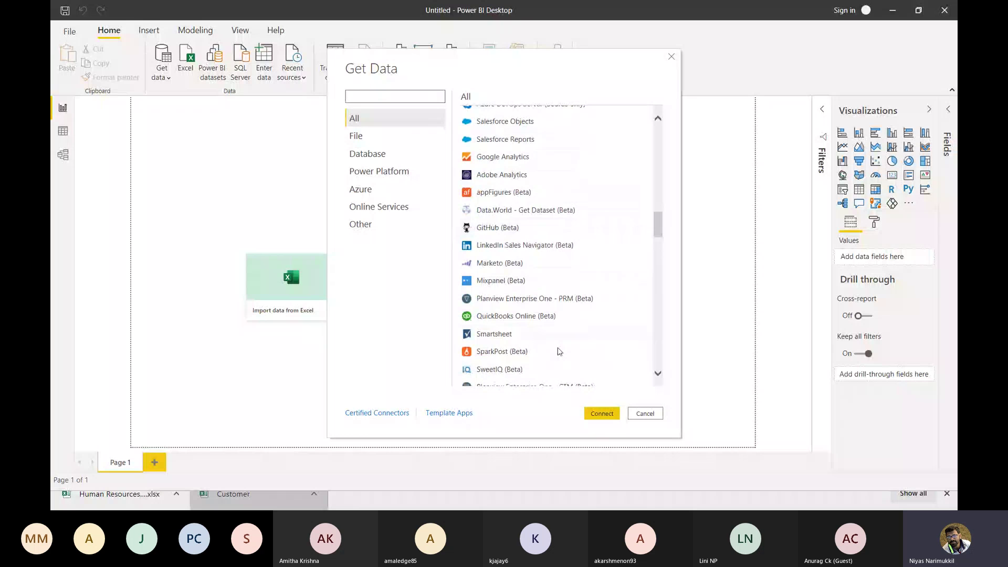
scroll(559, 352, down, 5)
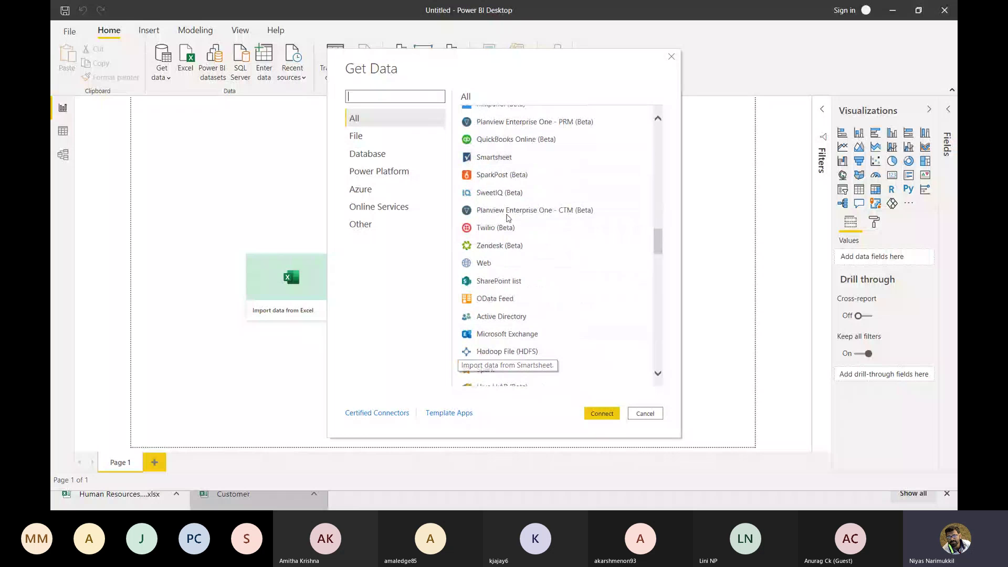
scroll(536, 331, down, 8)
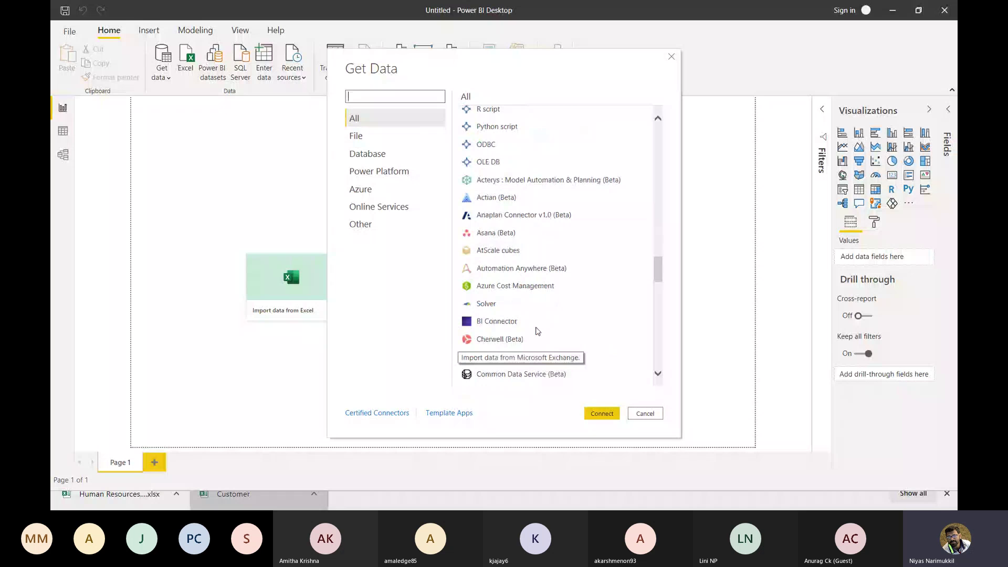
scroll(537, 331, up, 6)
scroll(494, 285, down, 1)
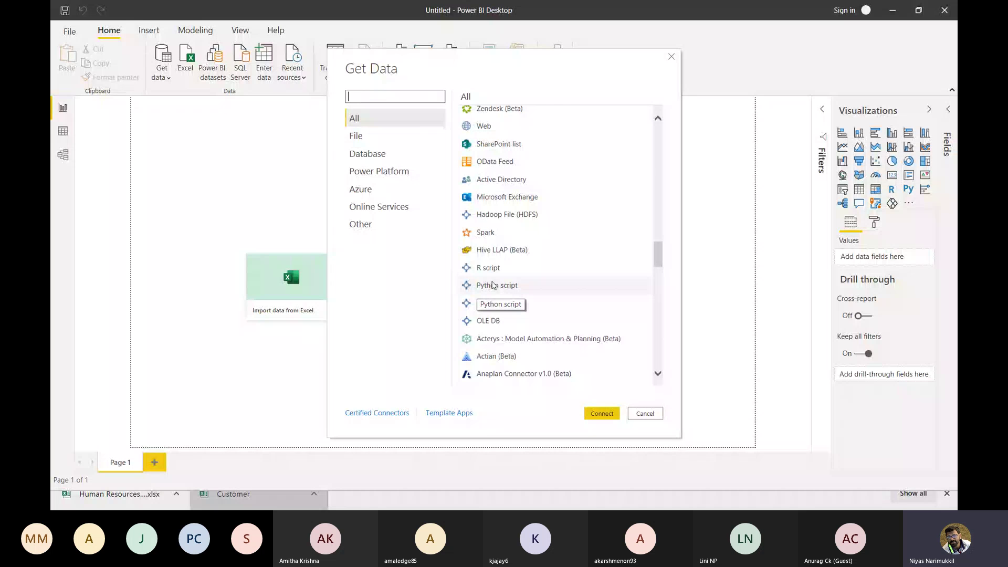
scroll(494, 285, up, 12)
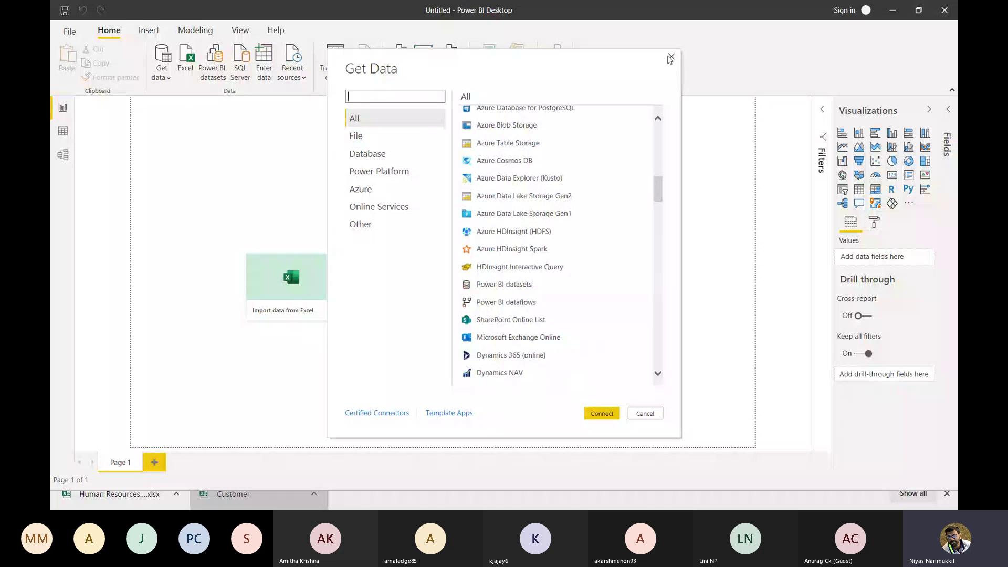
scroll(560, 194, up, 10)
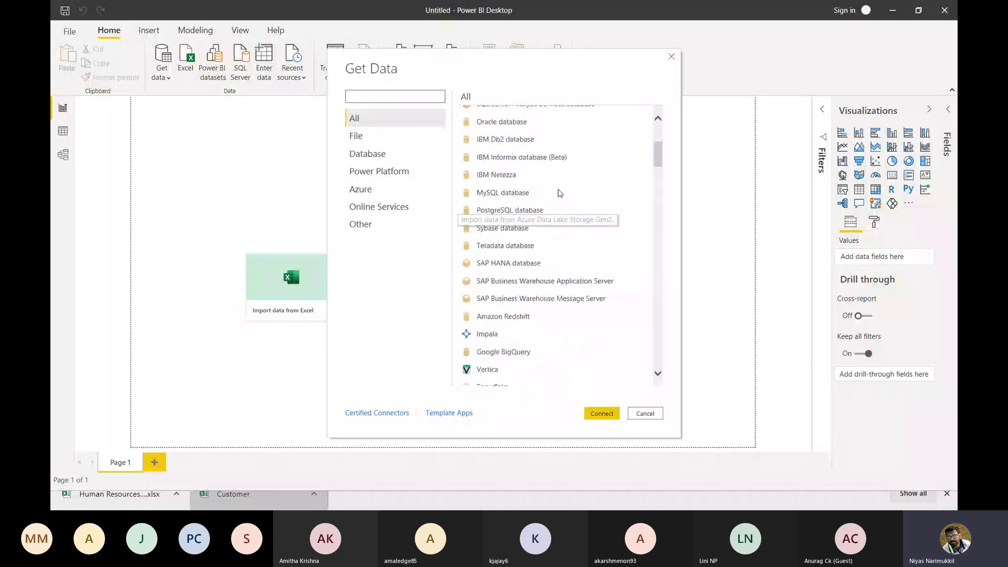
scroll(559, 193, up, 3)
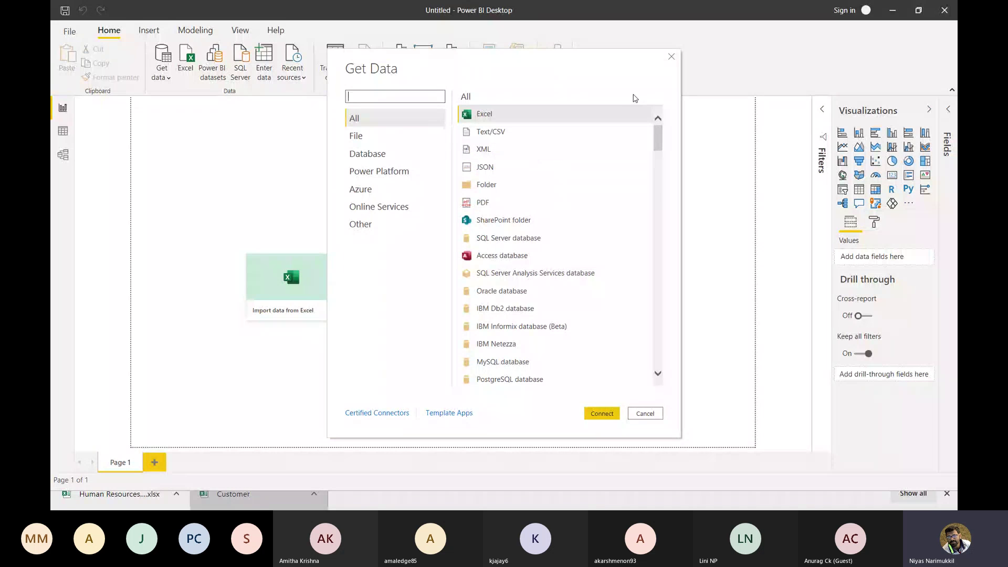
- Connect to googleplaystore.csv from the Google Playstore folder as a Text/CSV source and review the rows and columns in its preview
click(480, 136)
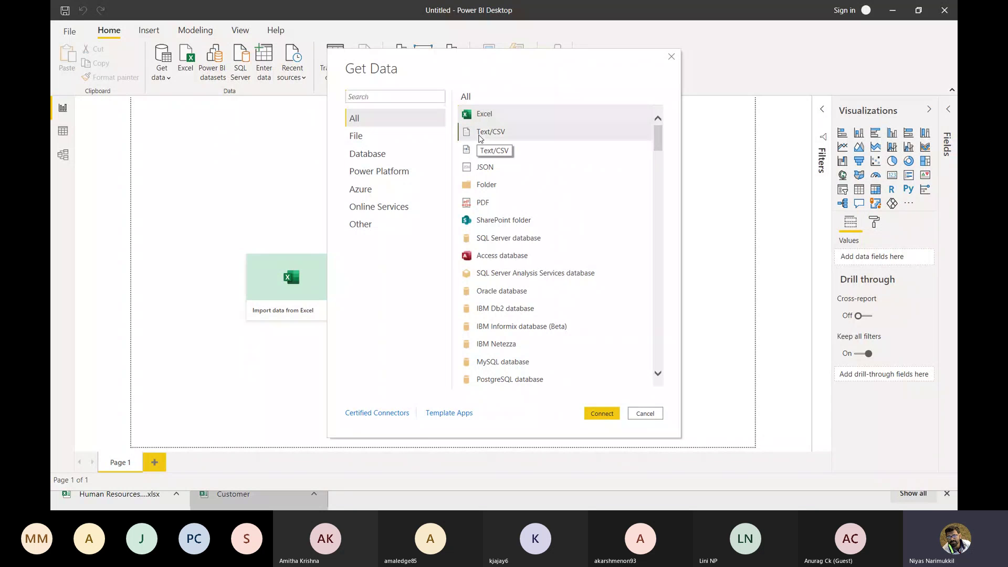
click(601, 414)
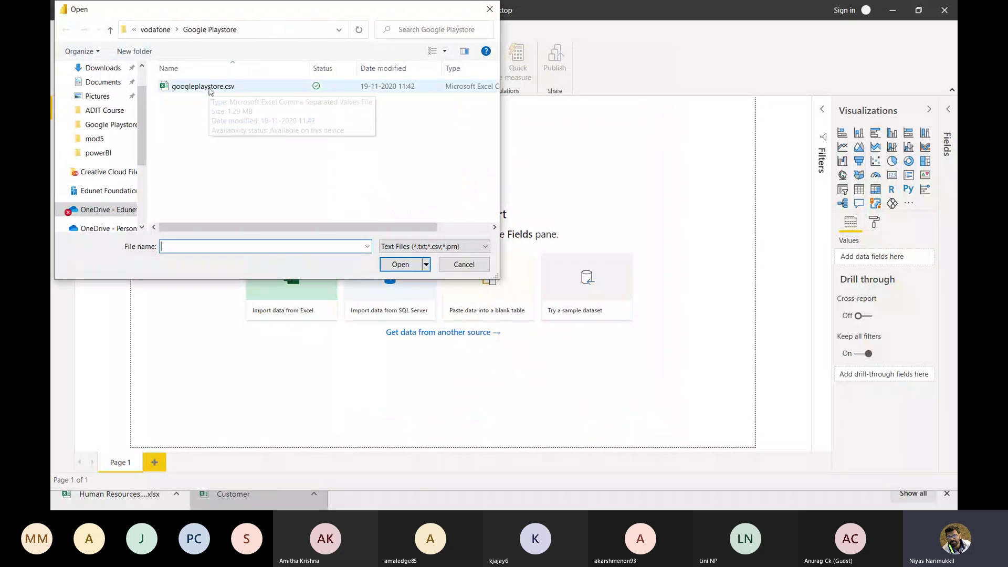
double_click(210, 87)
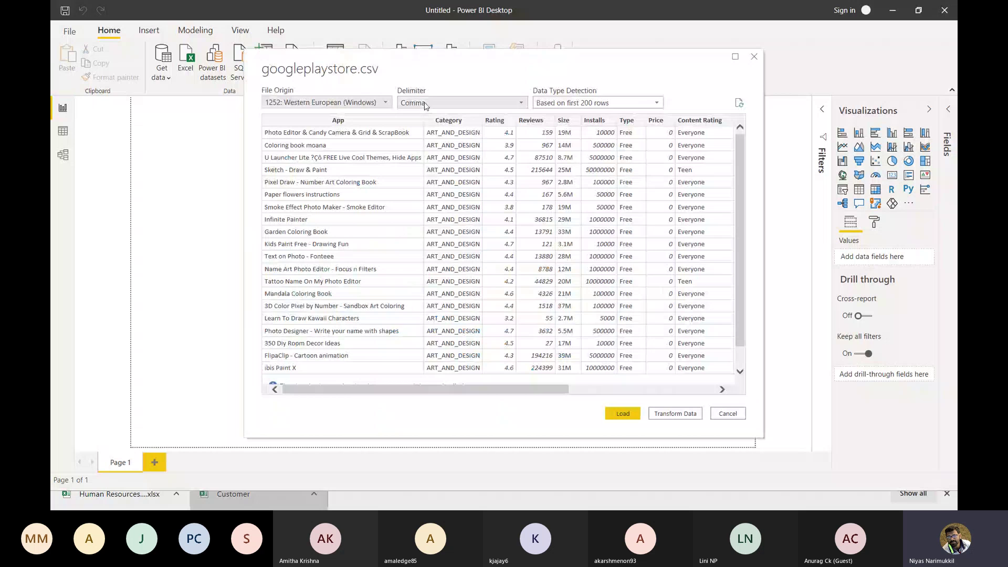
scroll(534, 222, down, 1)
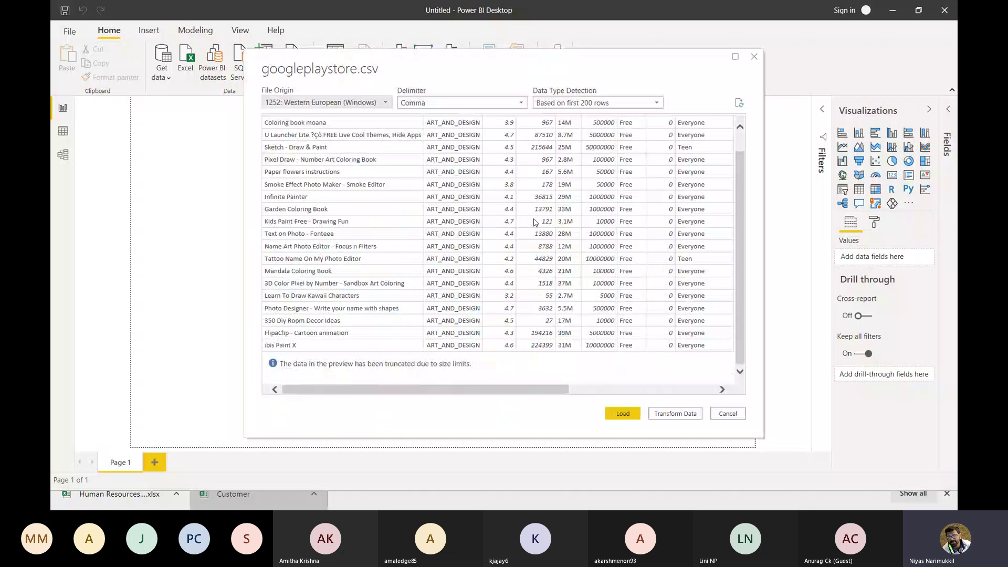
scroll(534, 223, up, 1)
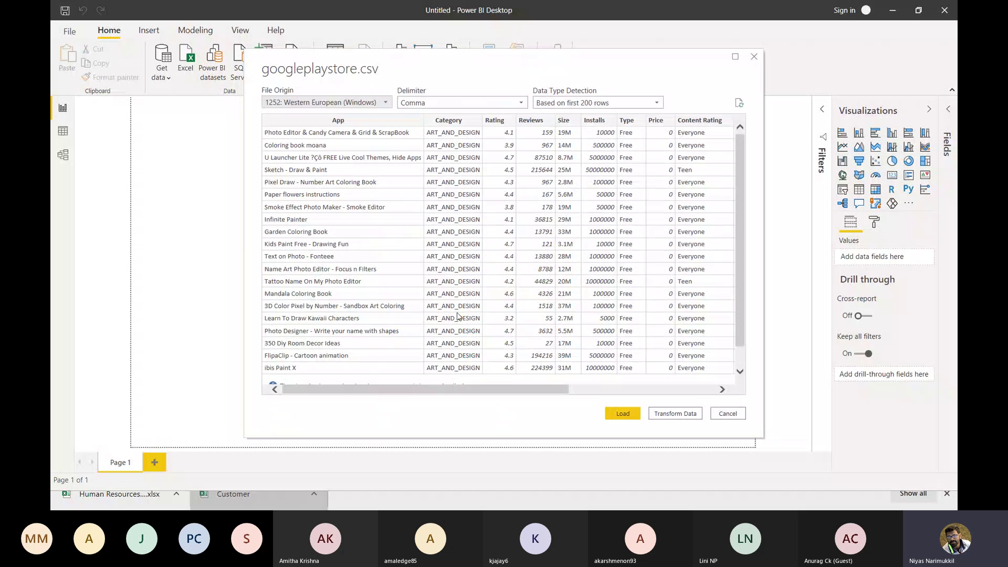
scroll(457, 315, right, 5)
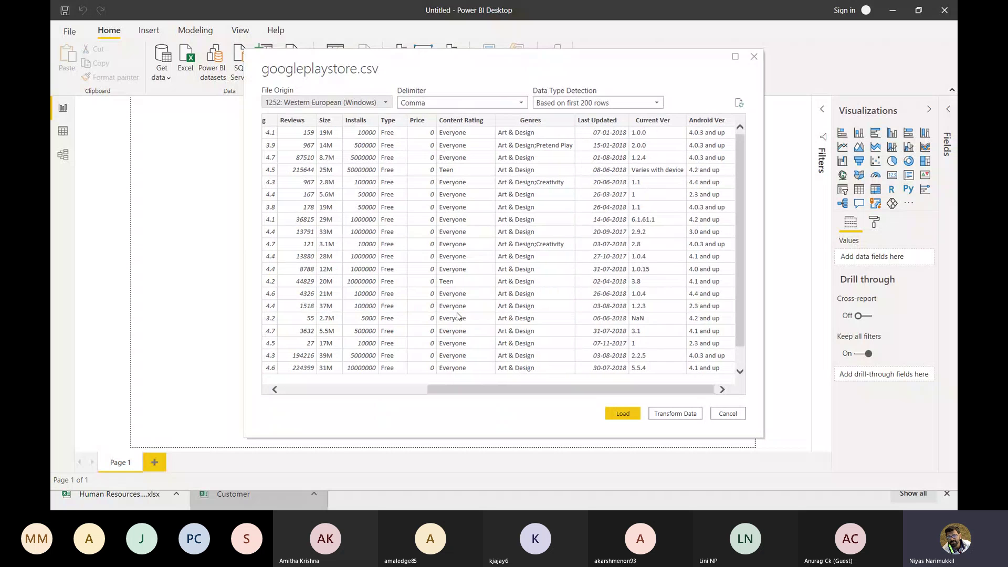
scroll(595, 234, left, 5)
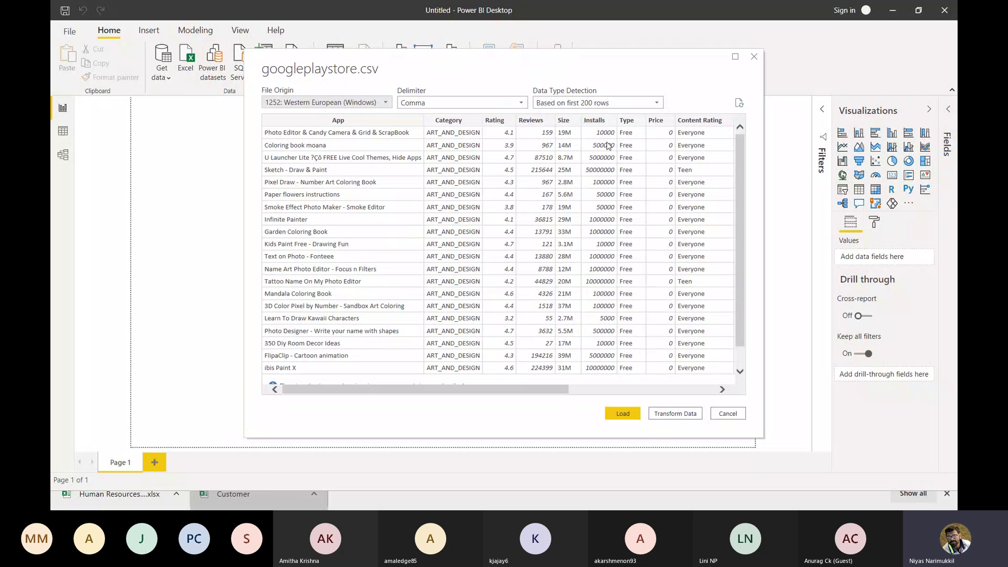
- Switch to Excel and open googleplaystore.csv from the recent files
key(alt+Tab)
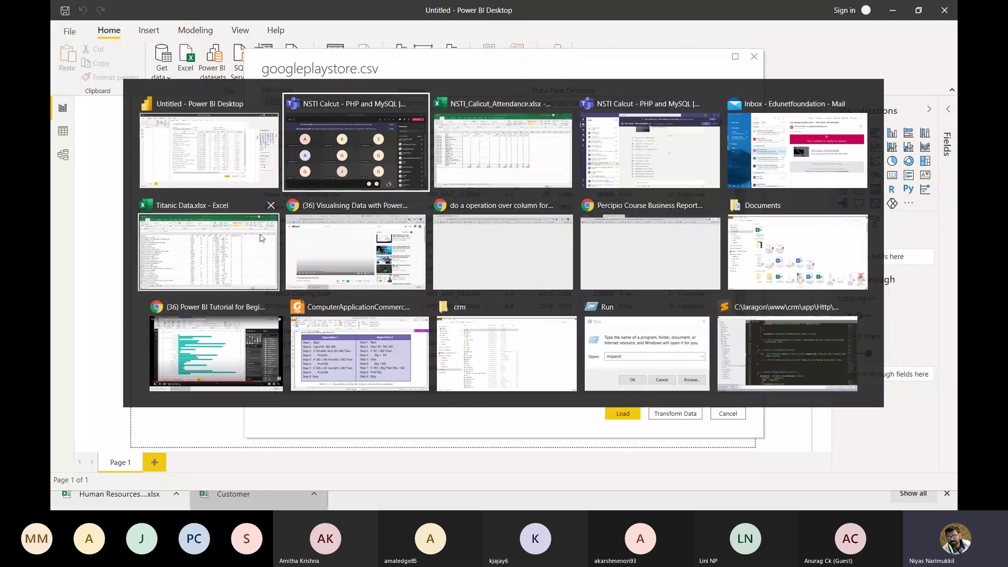
click(180, 241)
click(67, 29)
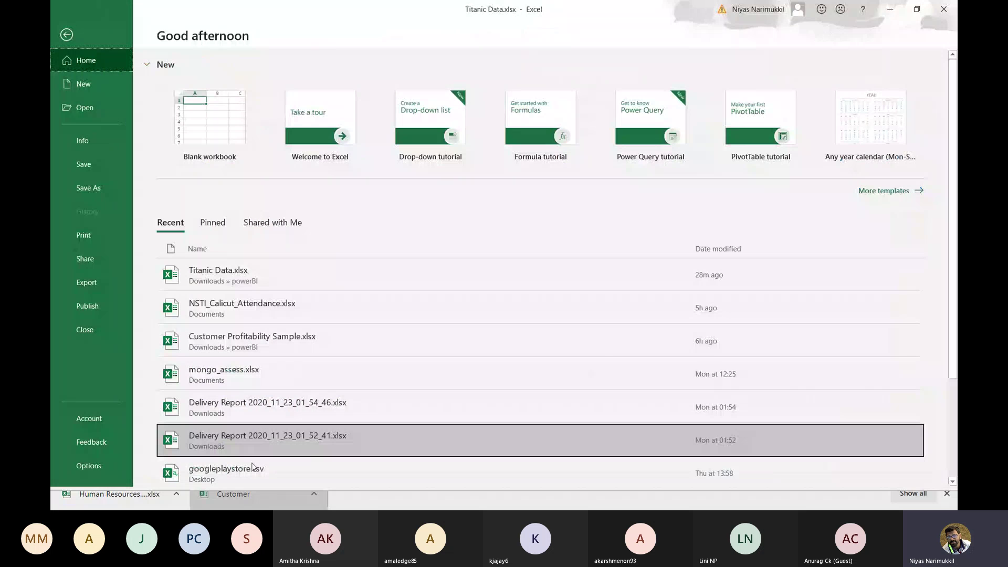
key(Escape)
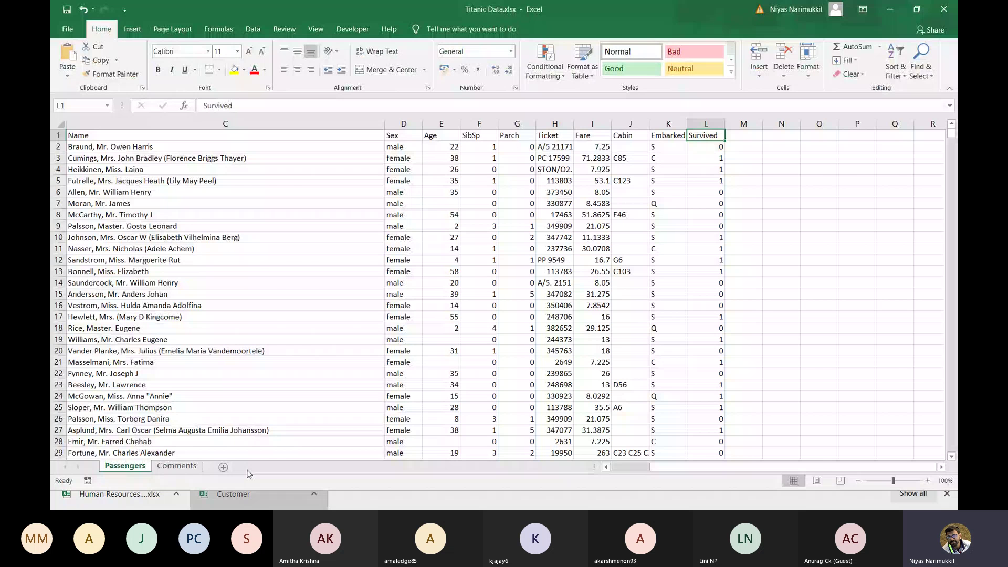
click(247, 473)
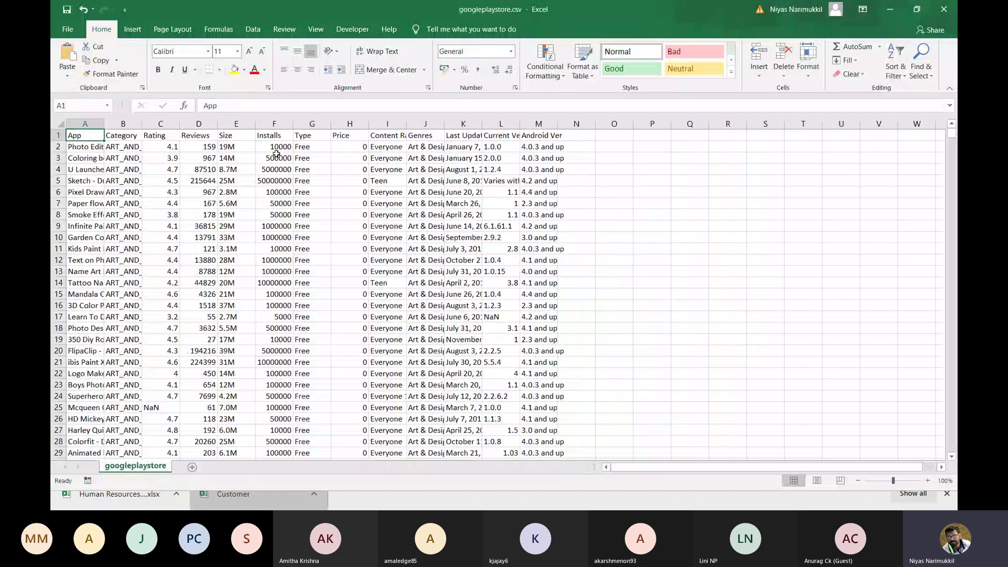
- Switch to the Chrome window showing the Visualising Data with Power BI video
key(alt+Tab)
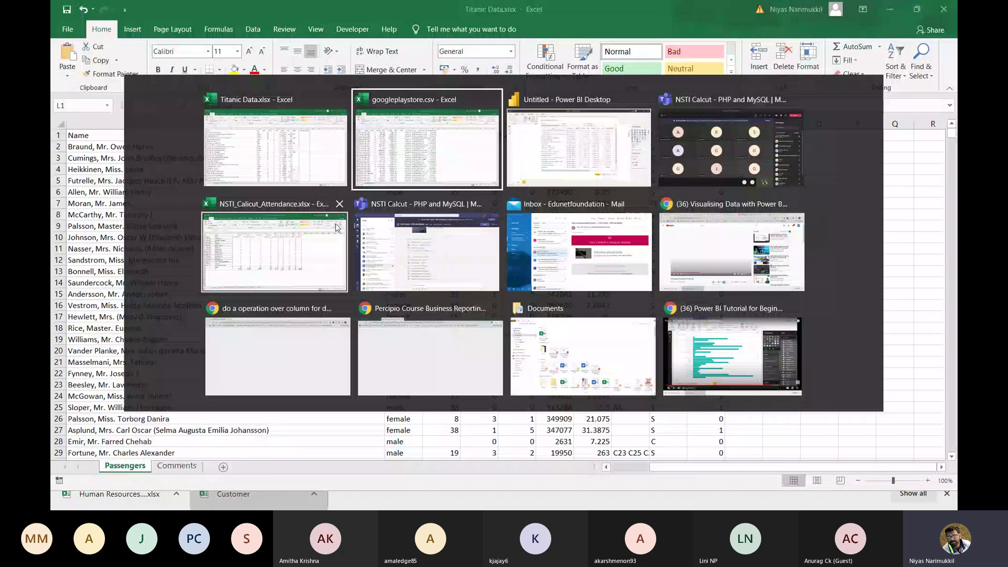
click(336, 227)
key(alt+Tab)
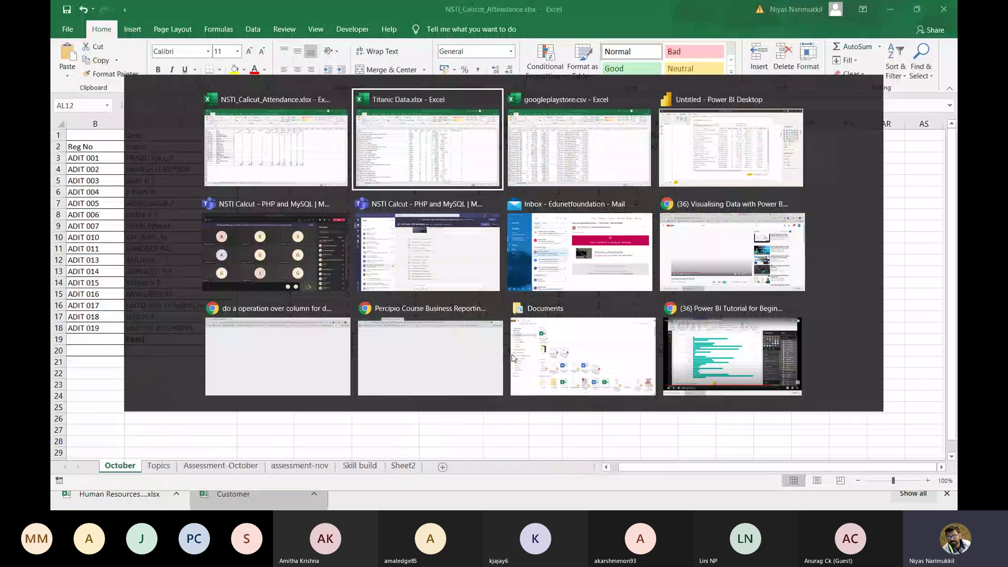
click(341, 231)
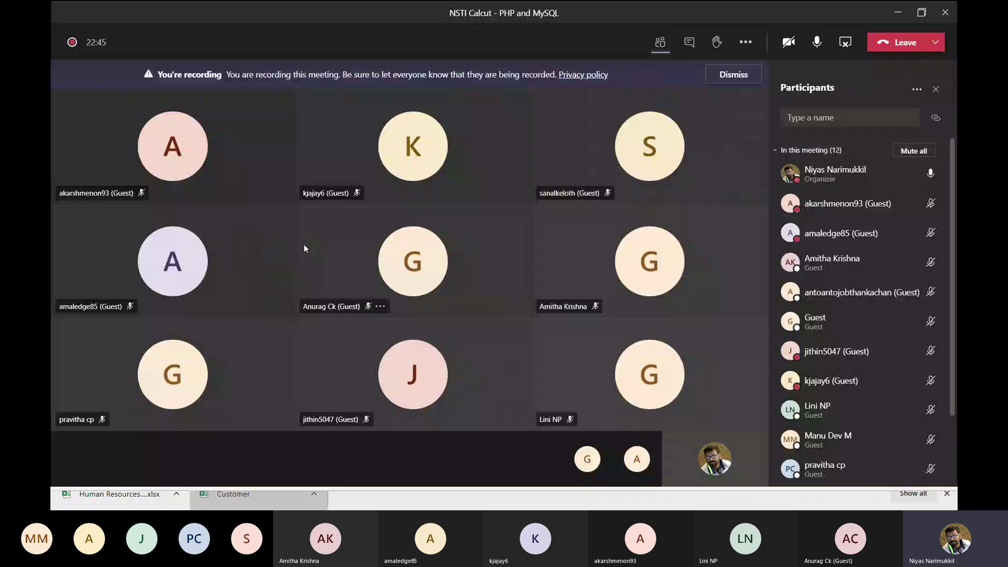
key(alt+Tab)
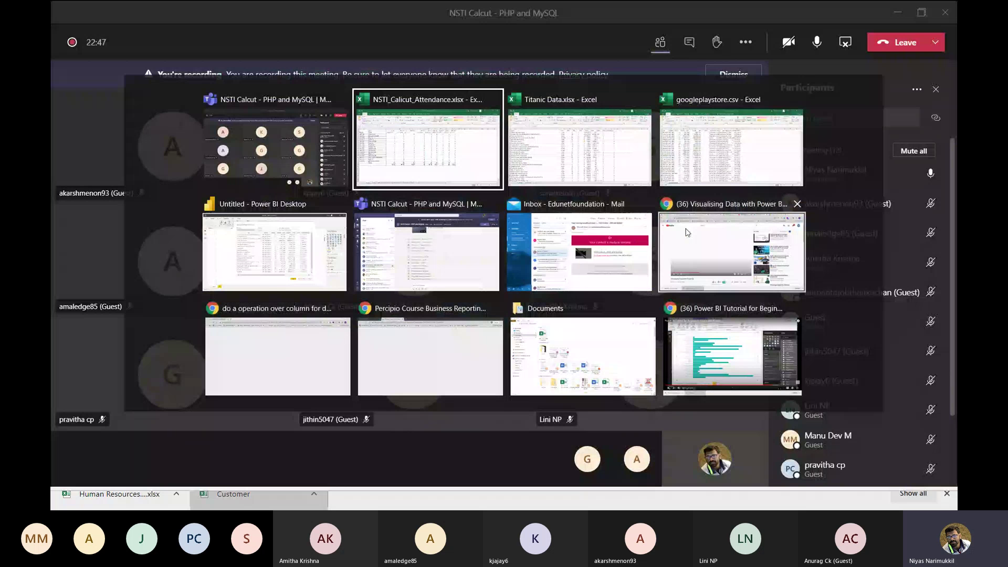
click(687, 231)
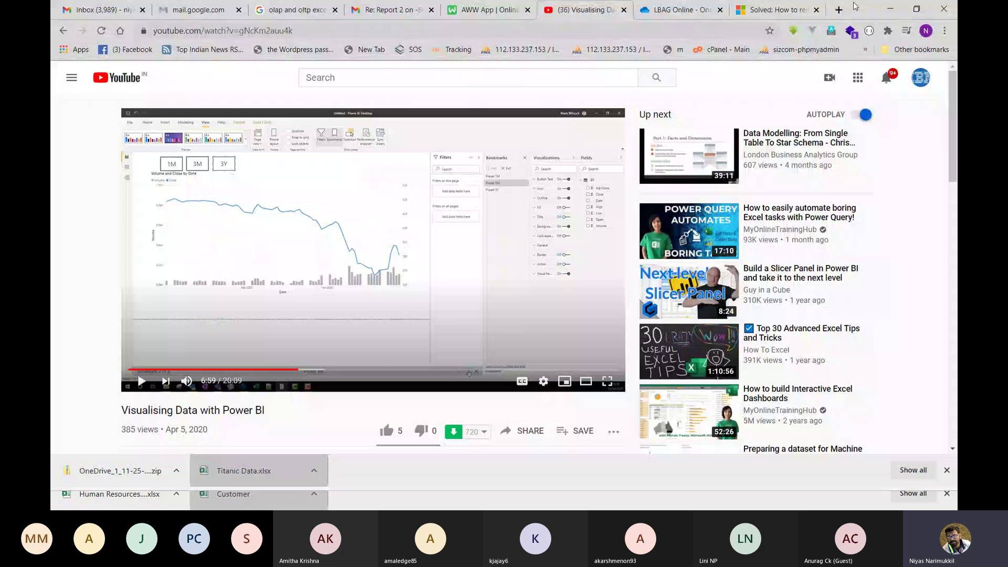
- Search the web for "kaggle.com datasets" in a new browser tab and open Kaggle's Datasets page
click(839, 10)
text(kaggle.com)
key(Down)
key(Down)
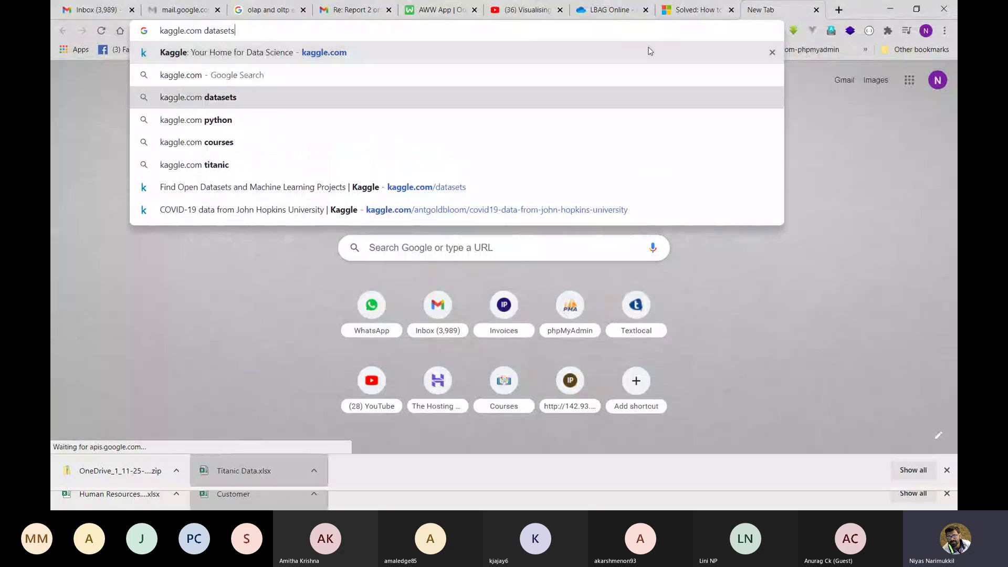
key(Return)
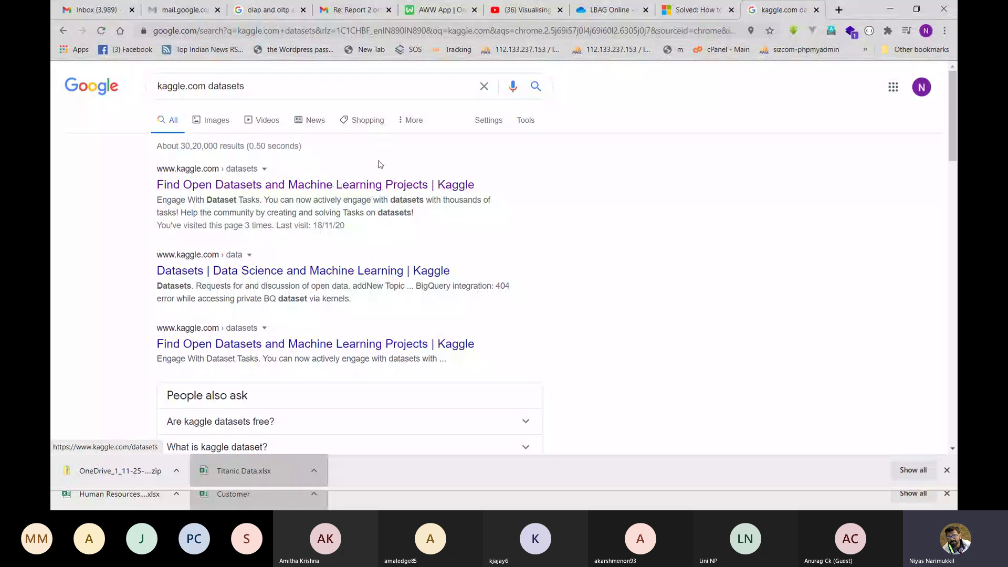
click(345, 185)
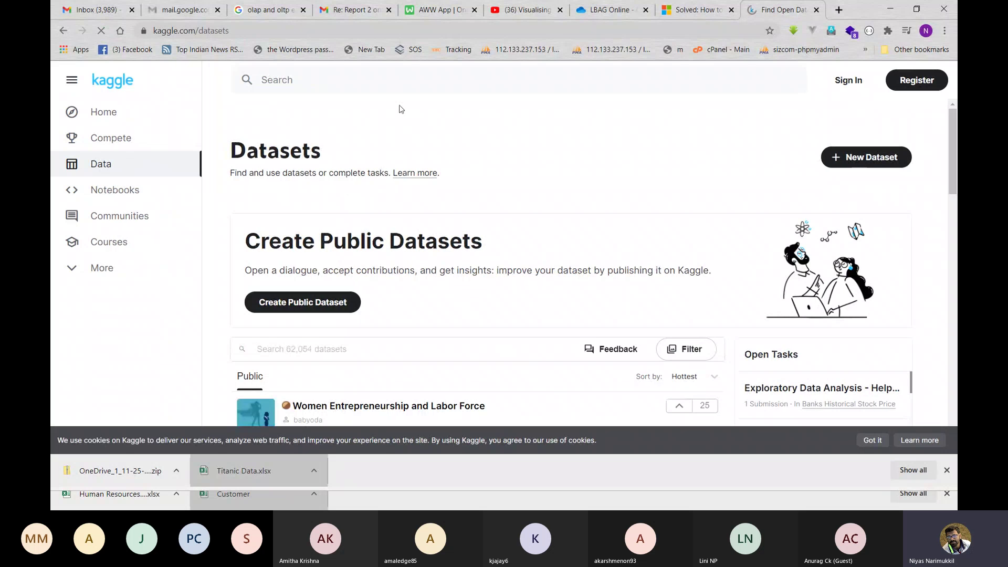
- Search Kaggle for "playstore", open the PlayStore Analysis | EDA notebook and look through its code and data tables
click(400, 90)
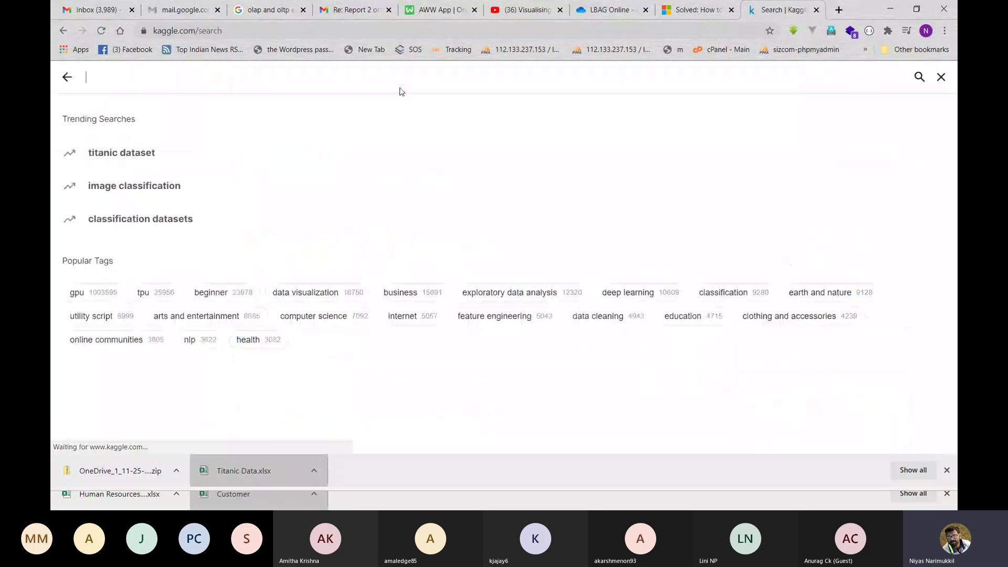
text(playstore)
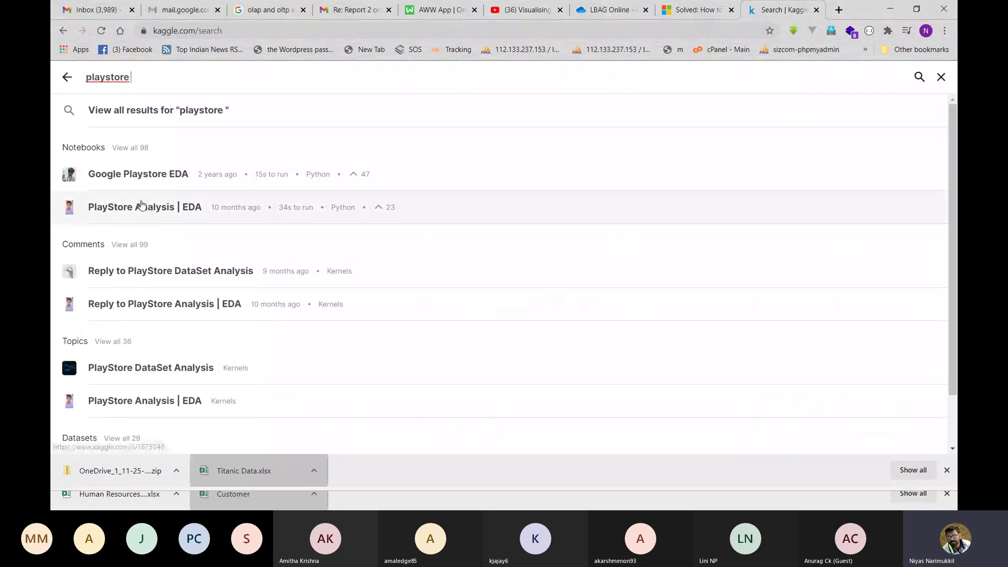
click(142, 206)
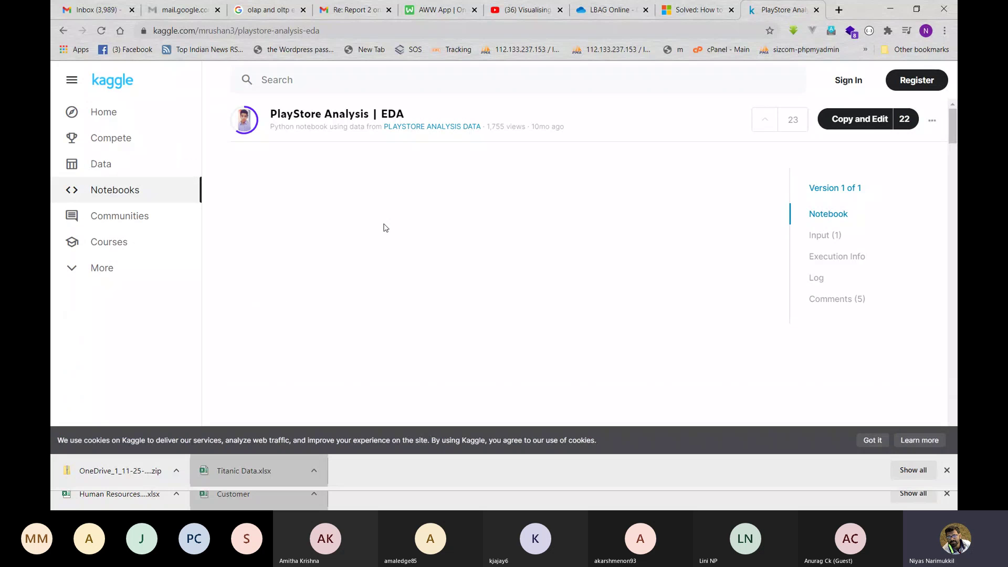
scroll(386, 227, down, 3)
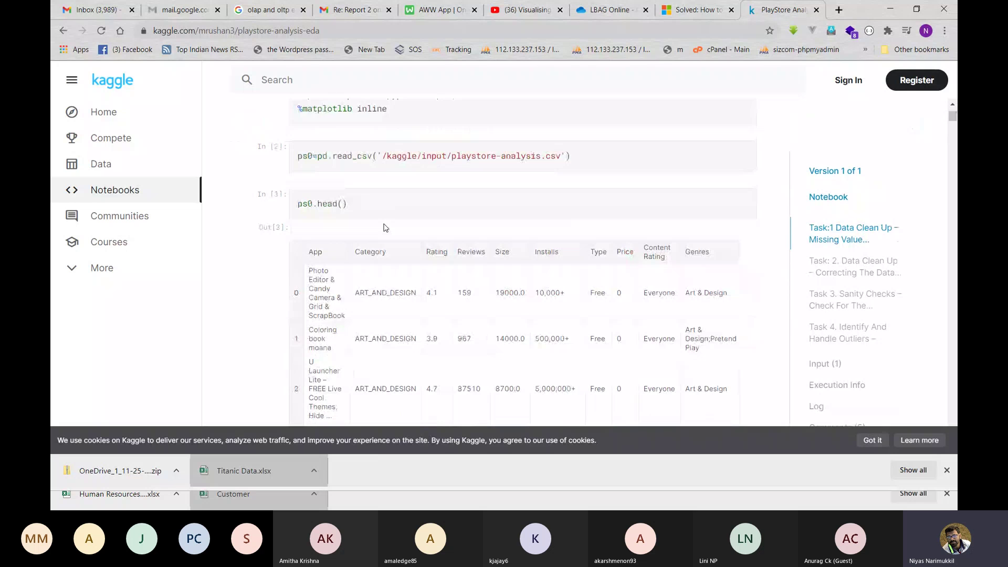
scroll(386, 228, up, 3)
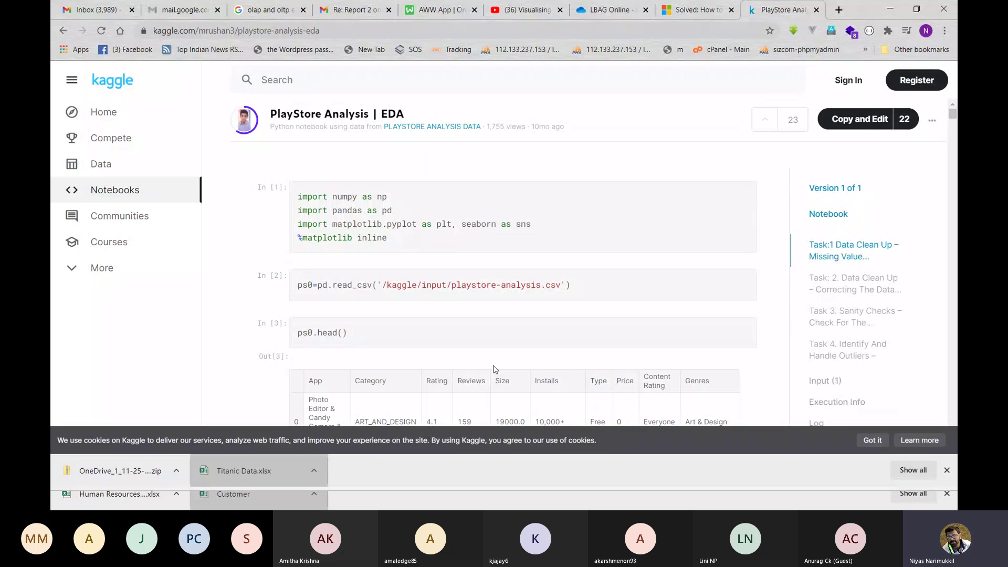
scroll(493, 369, down, 5)
scroll(494, 369, down, 8)
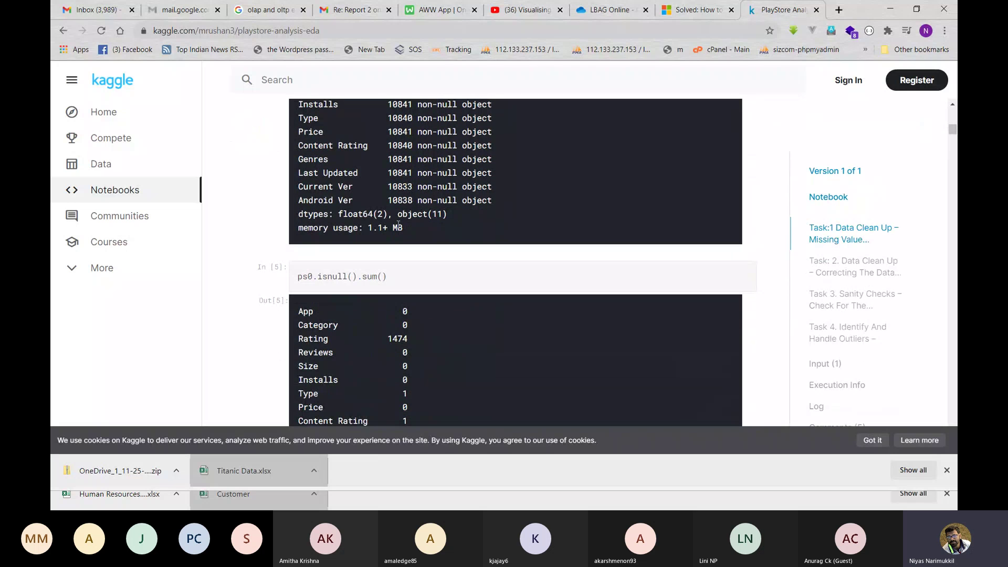
scroll(398, 224, up, 15)
- Search Kaggle for "playstore dataset", browse the results and open the PlayStore DataSet Analysis discussion topic
click(315, 79)
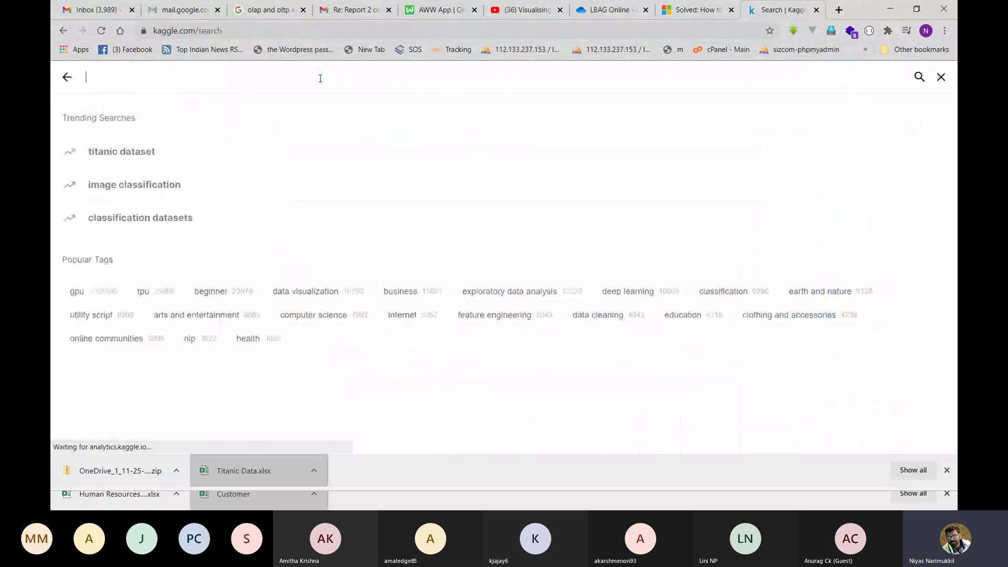
text(pl)
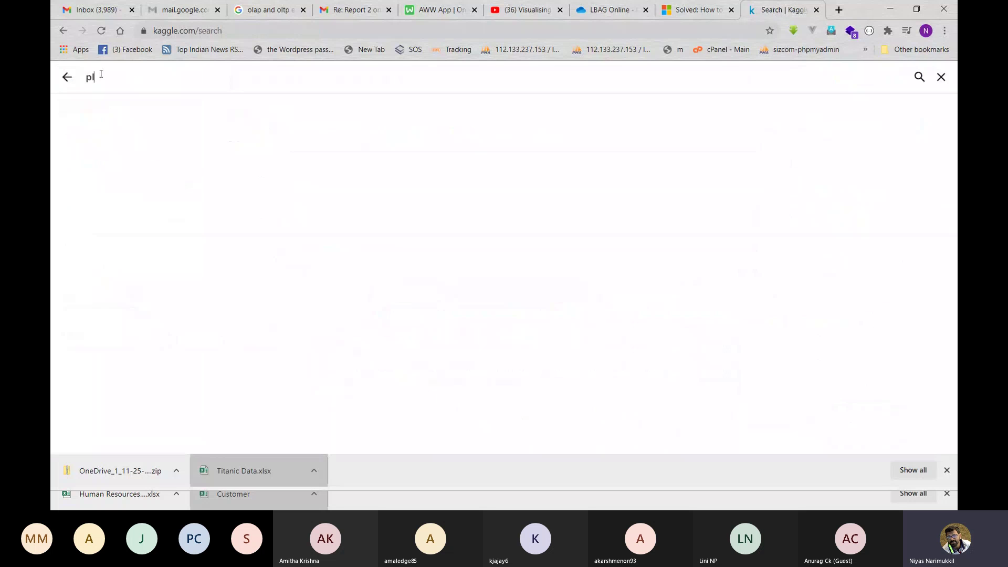
text(aysto)
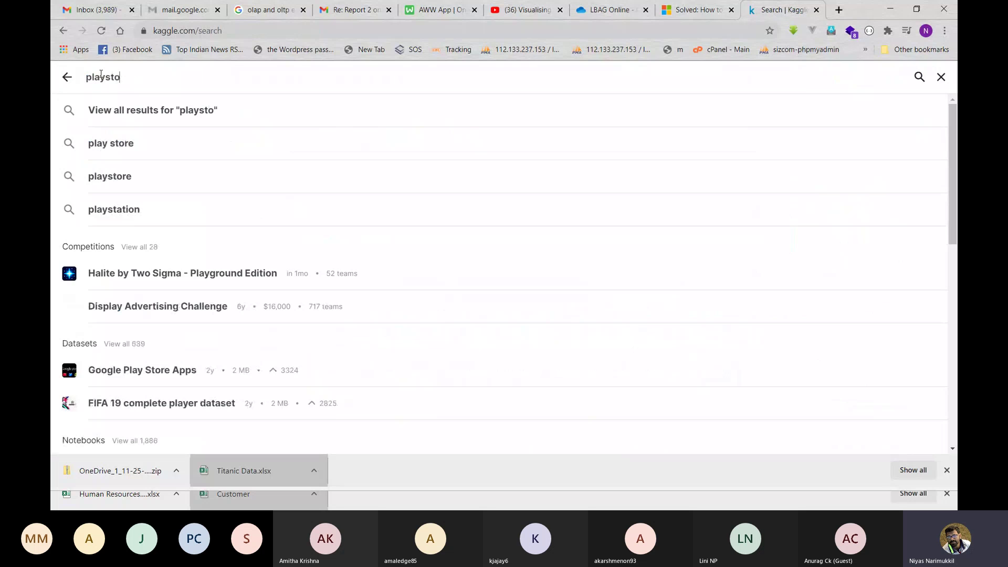
text(re dataset)
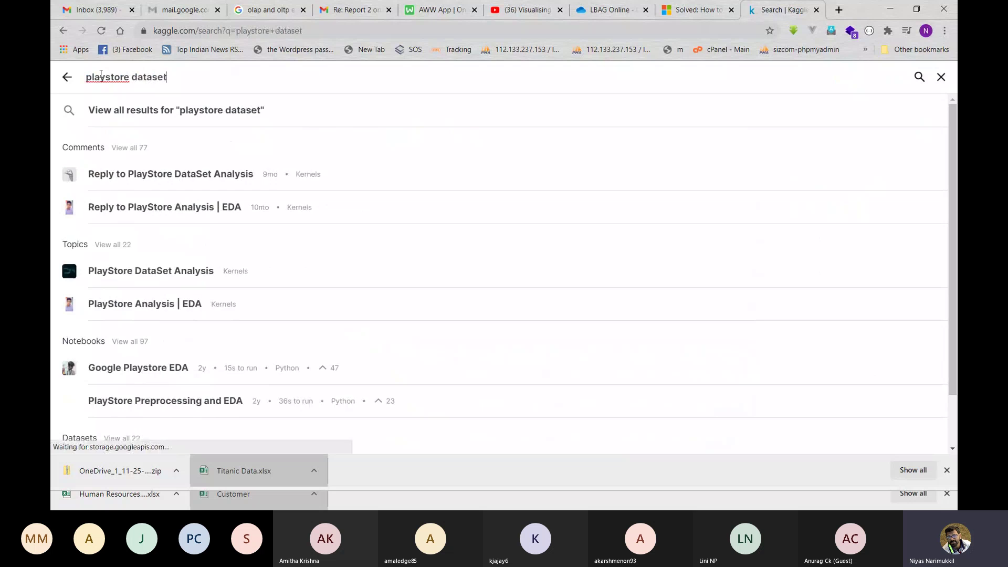
key(Return)
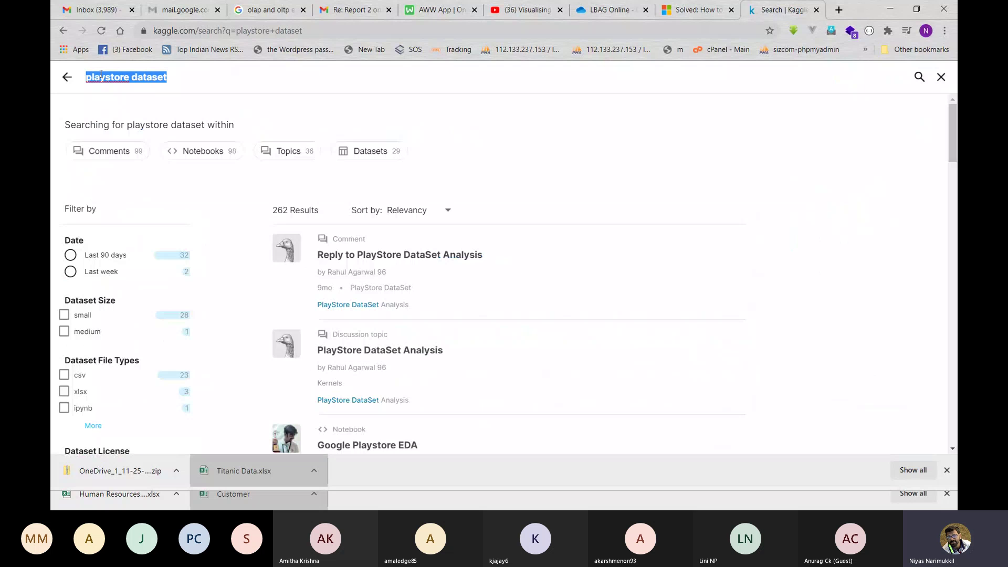
scroll(403, 258, down, 2)
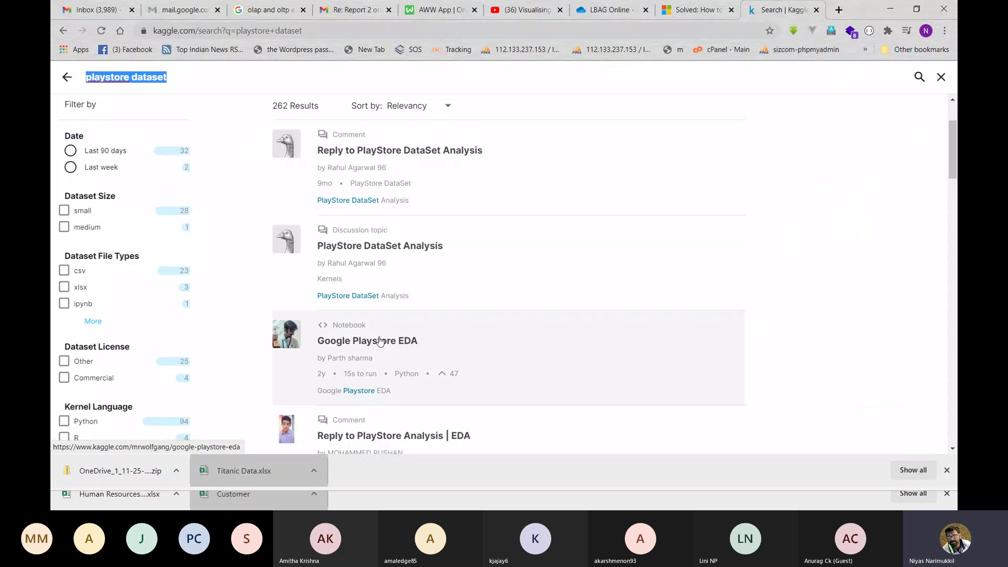
scroll(380, 341, down, 4)
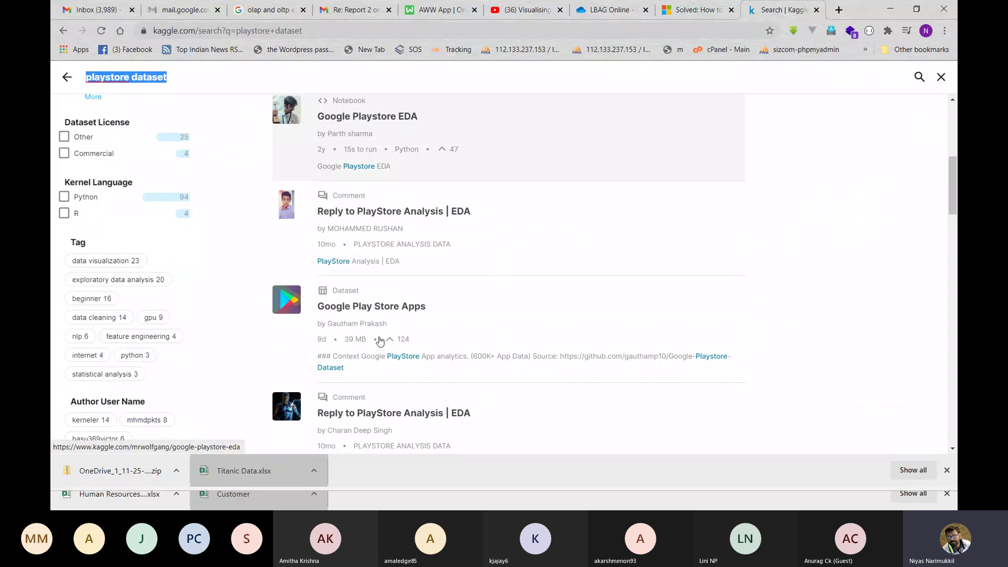
scroll(380, 341, up, 4)
click(368, 347)
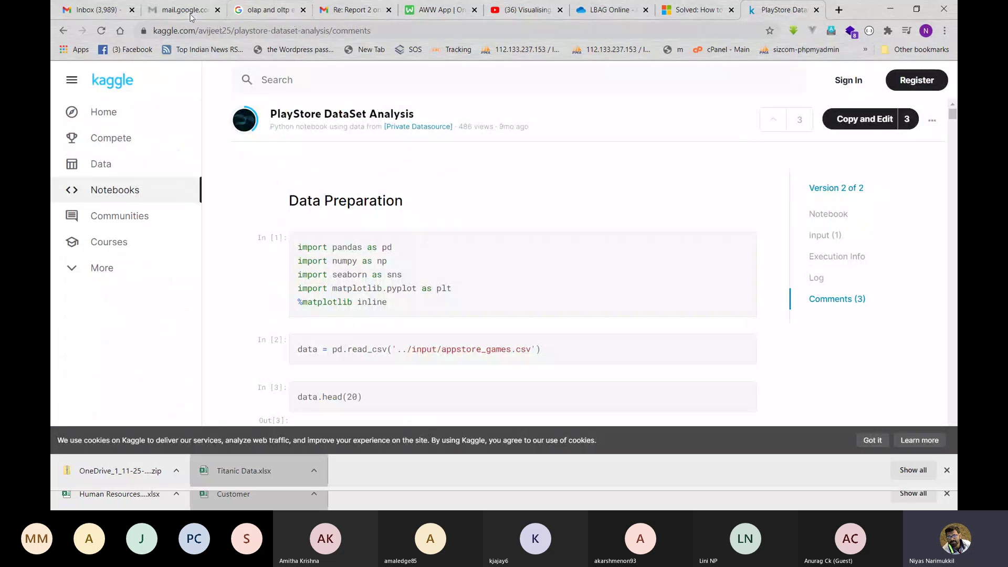
- Switch back to googleplaystore.csv in Excel, select the Installs column and review its values down the sheet
key(alt+Tab)
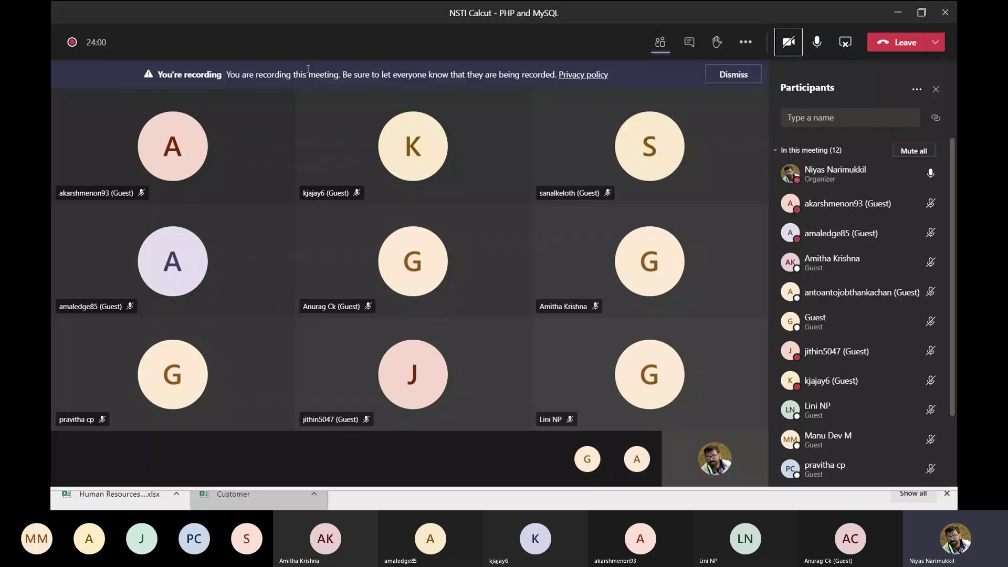
key(alt+Tab)
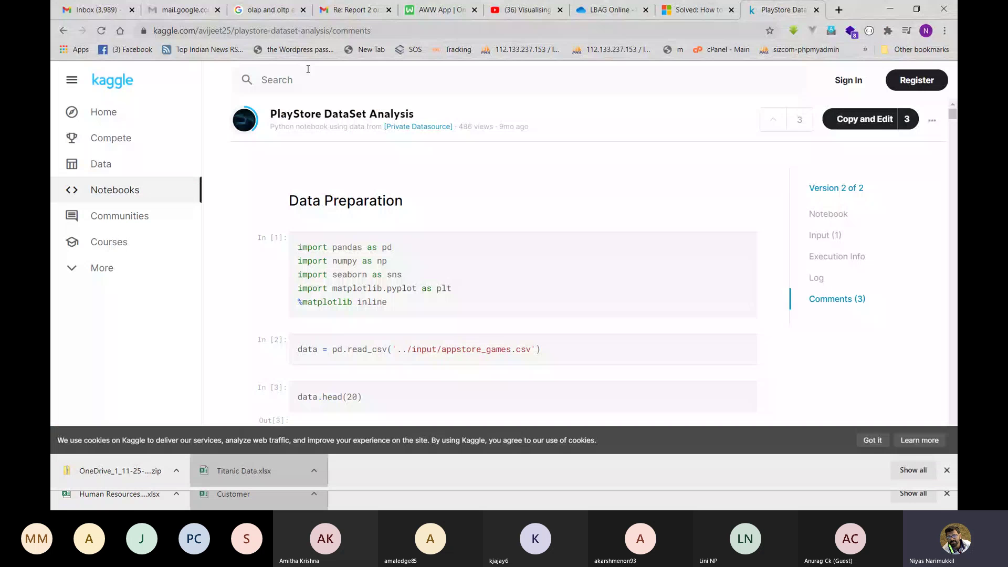
key(alt+Tab)
key(Tab)
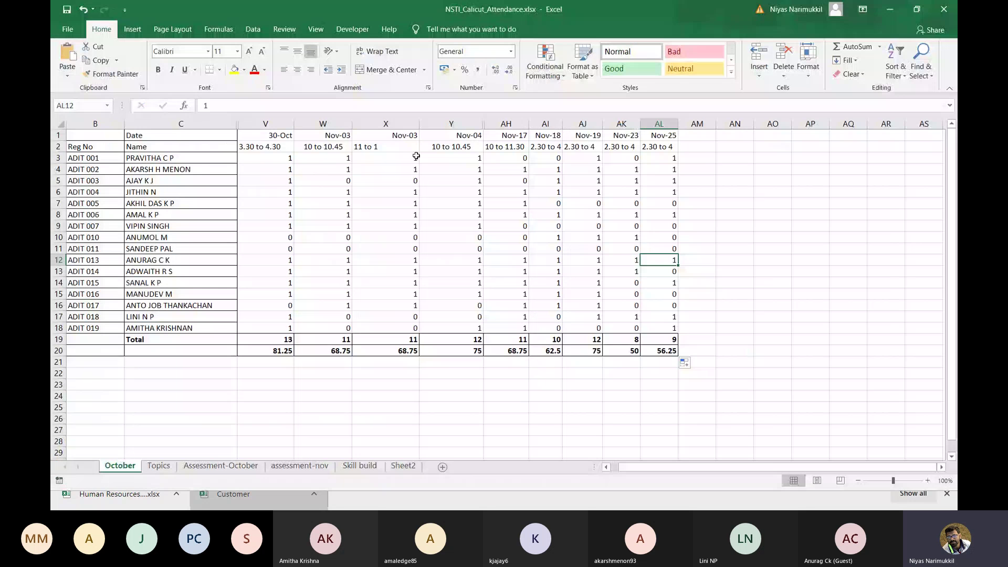
key(alt+Tab)
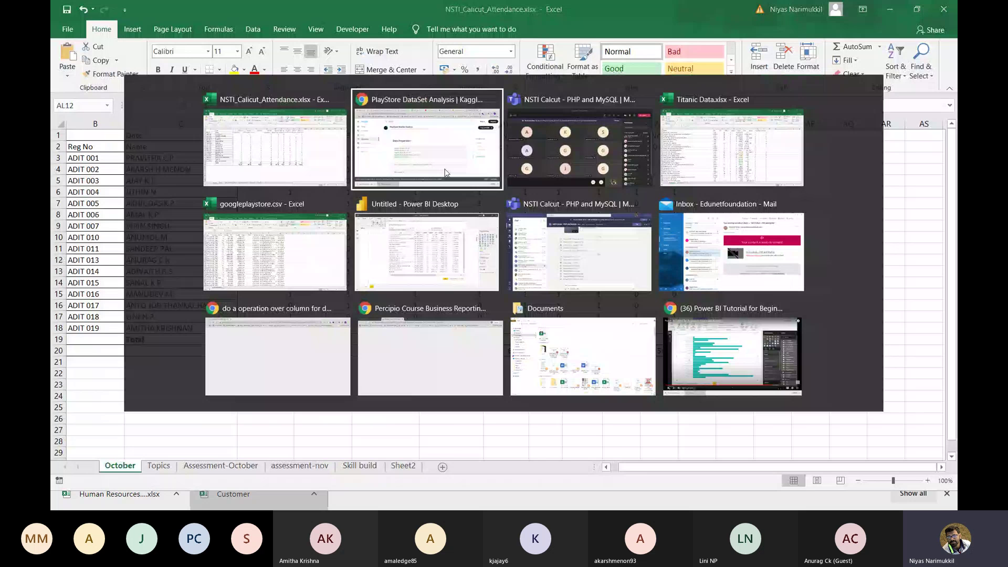
key(alt+Tab)
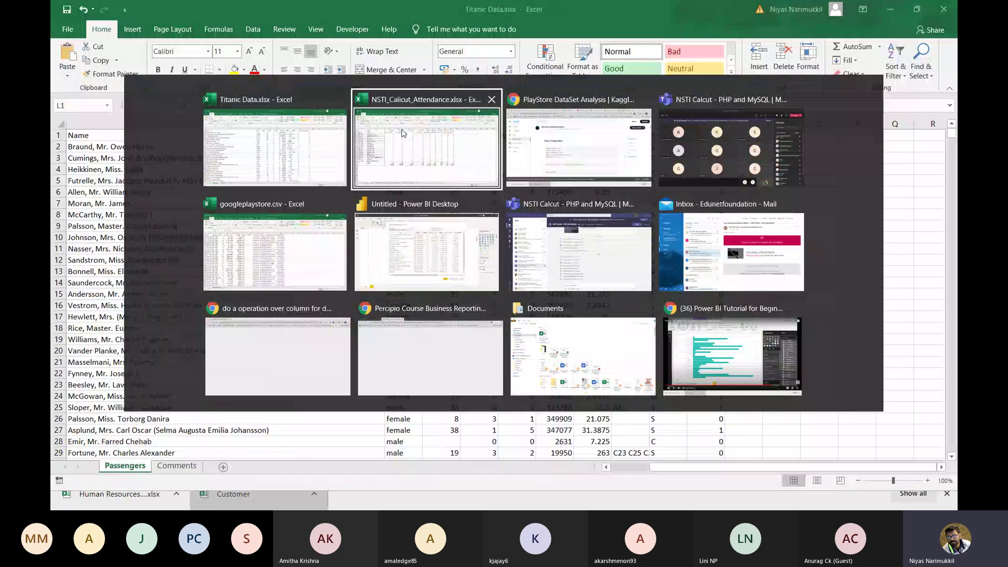
click(280, 284)
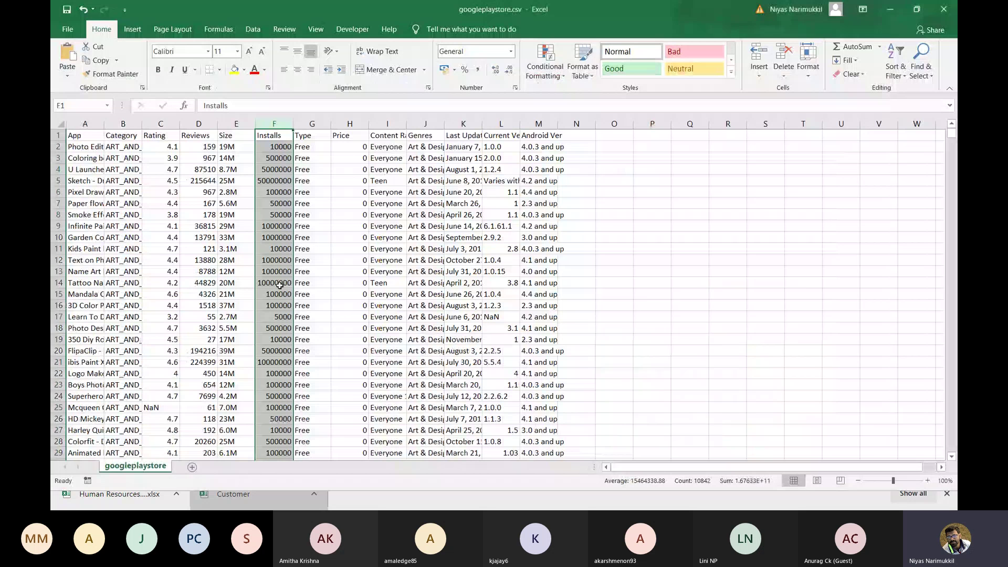
scroll(280, 285, down, 12)
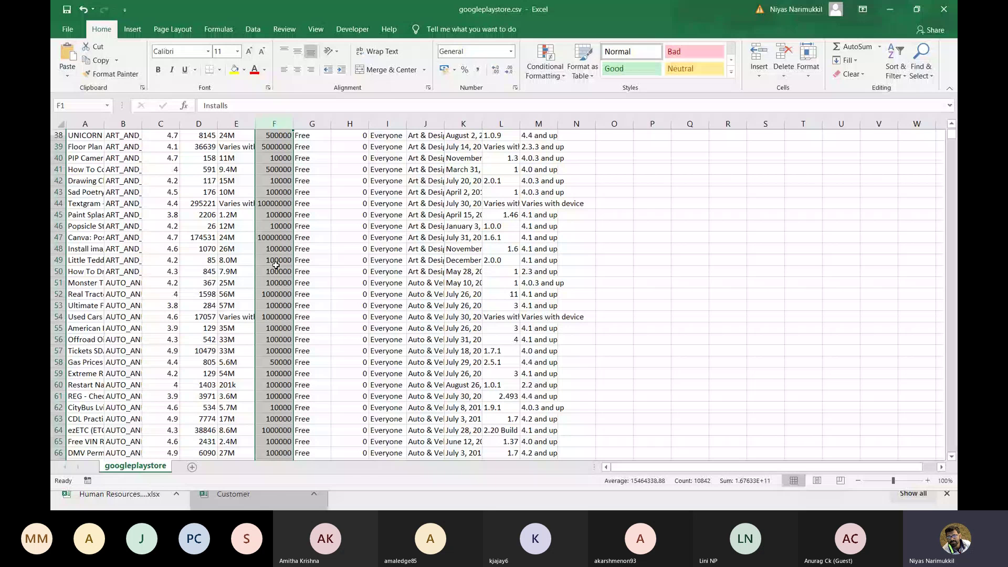
scroll(276, 266, up, 12)
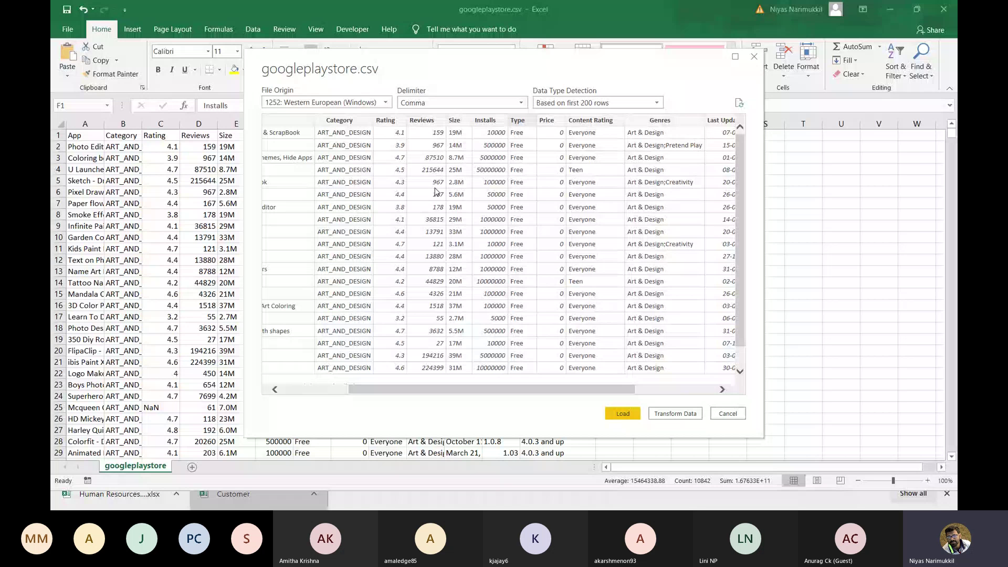
- Review the googleplaystore.csv preview in Power BI Desktop and open the data in Power Query Editor for transformation
scroll(457, 231, left, 1)
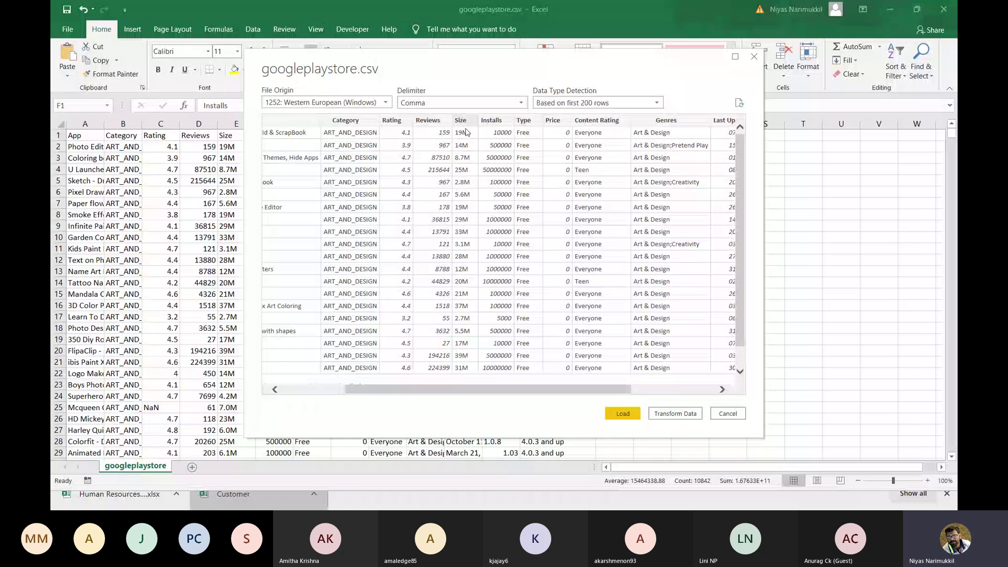
scroll(464, 258, down, 1)
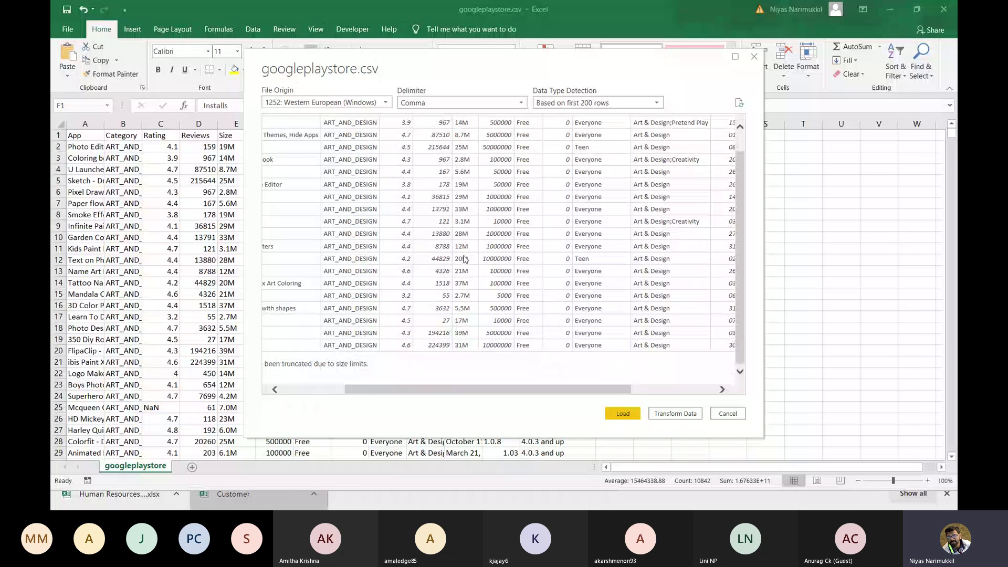
scroll(465, 258, up, 2)
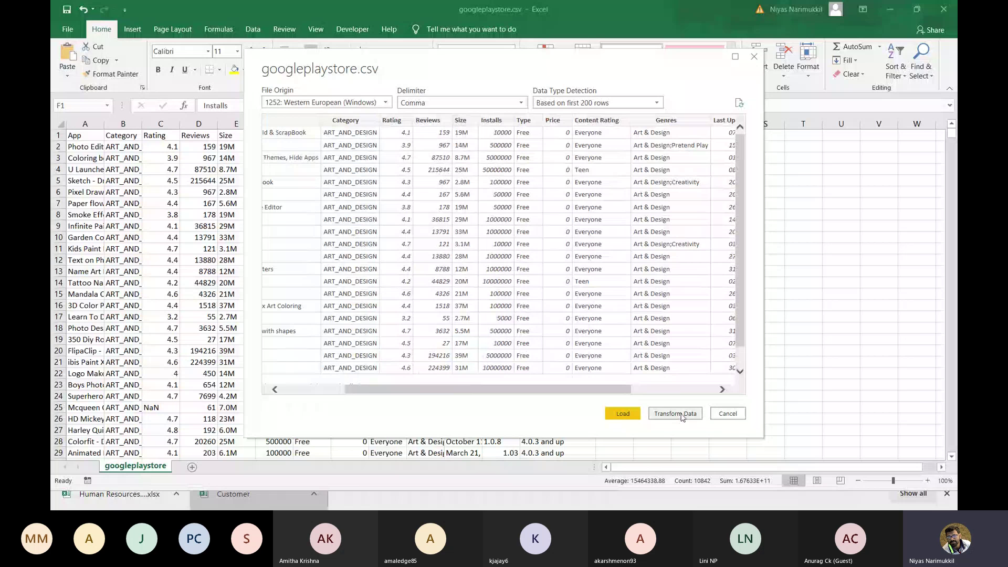
click(675, 413)
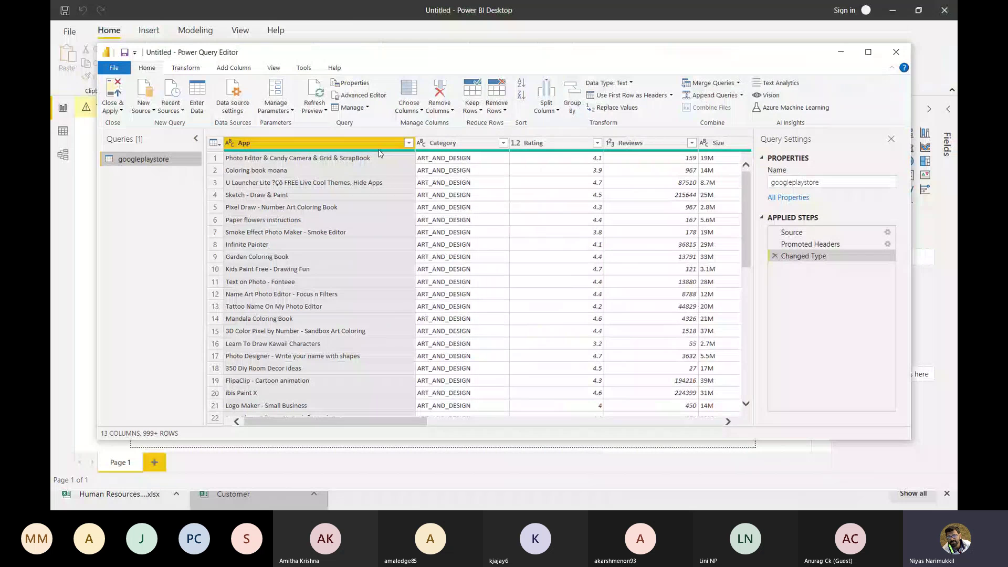
- Examine the App column's filter values and available column operations, and the data types offered for the Category column
click(409, 143)
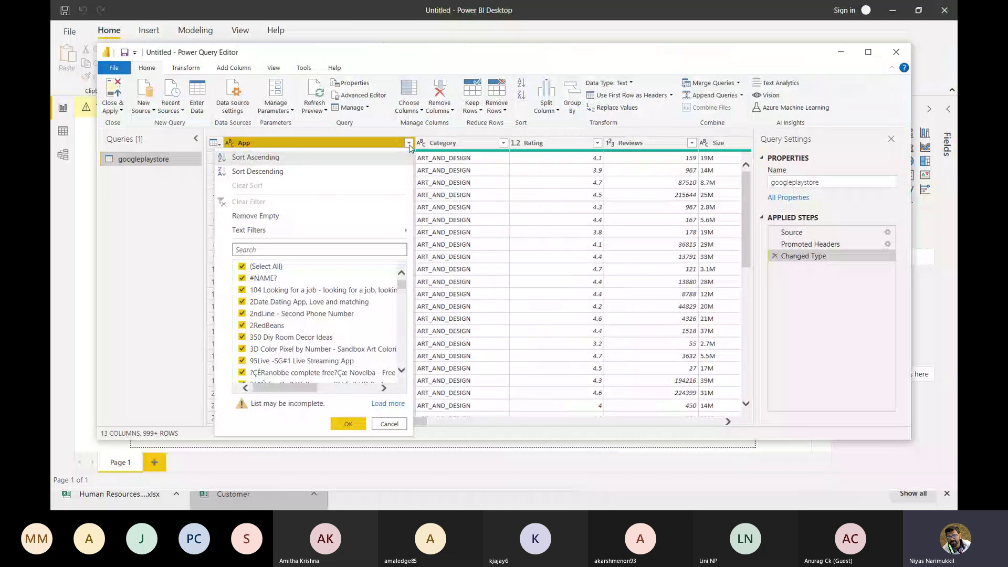
click(409, 144)
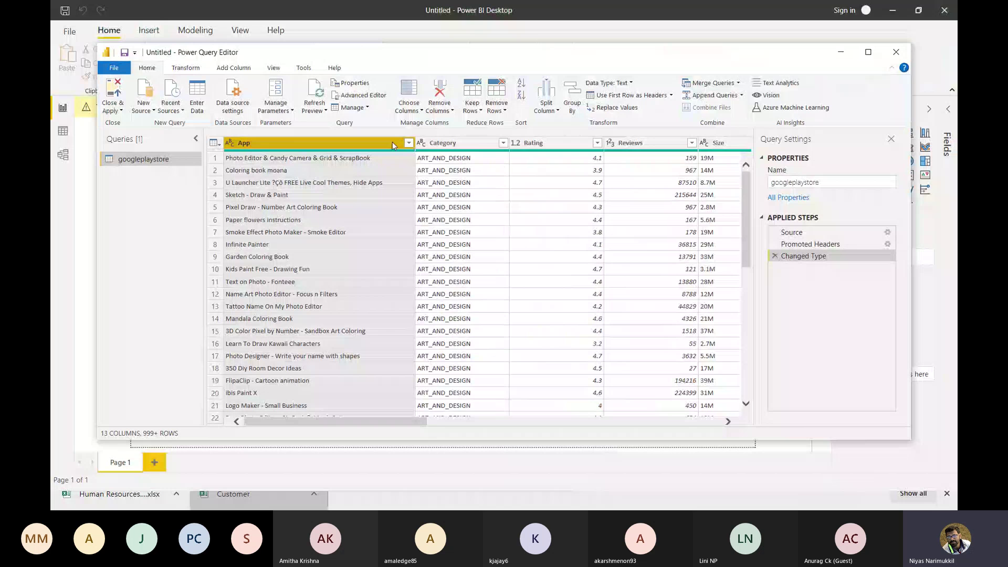
right_click(394, 145)
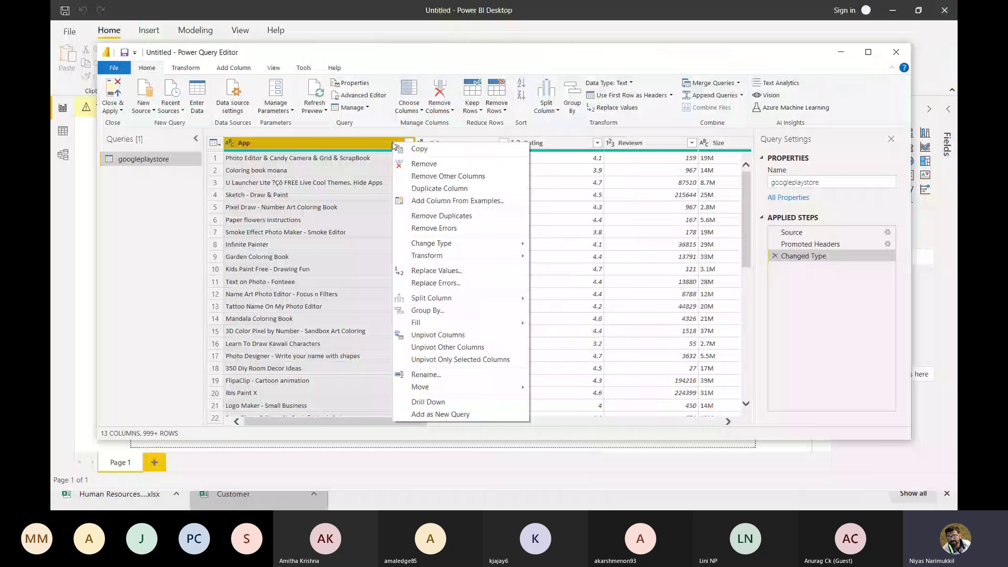
click(446, 142)
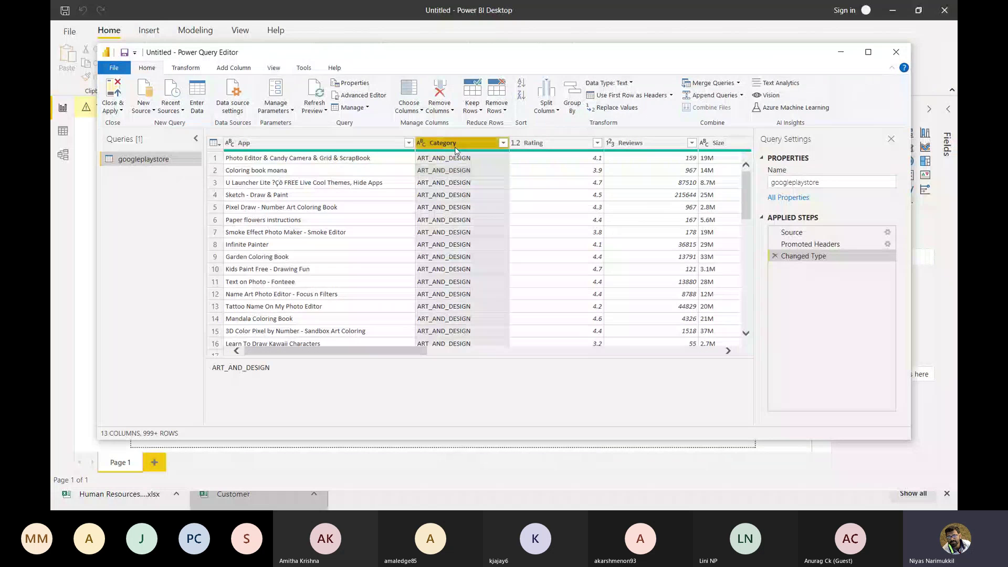
click(420, 143)
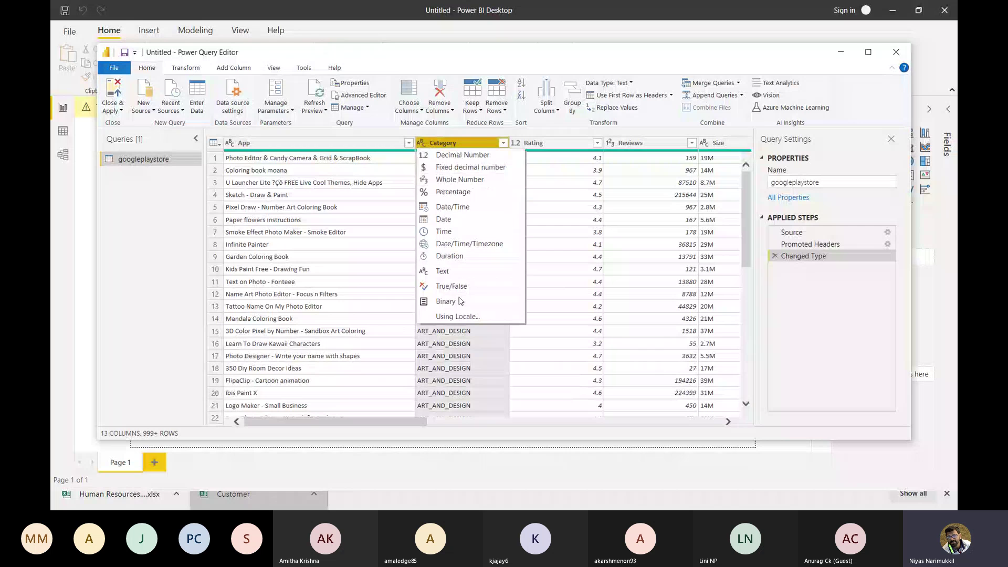
click(448, 134)
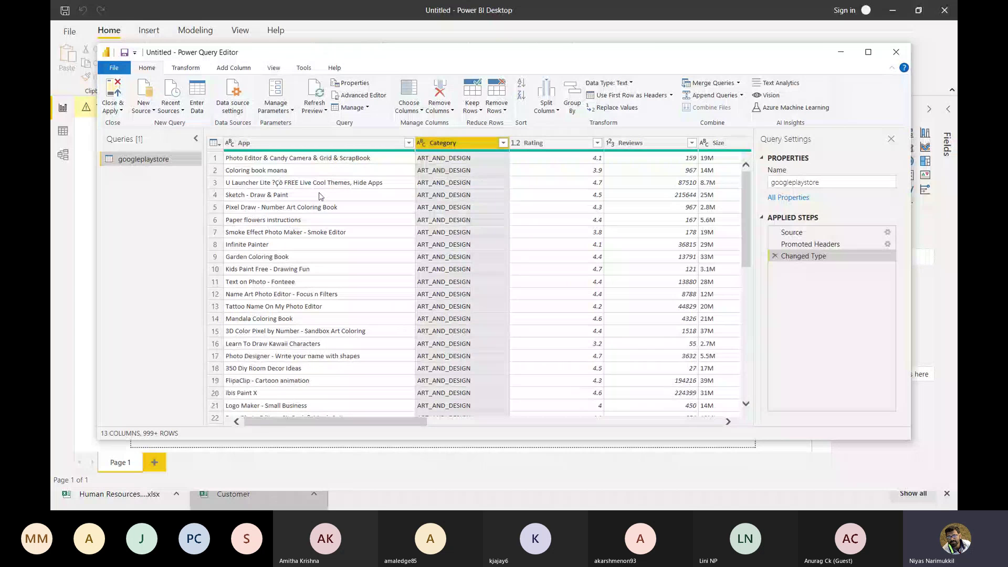
click(297, 144)
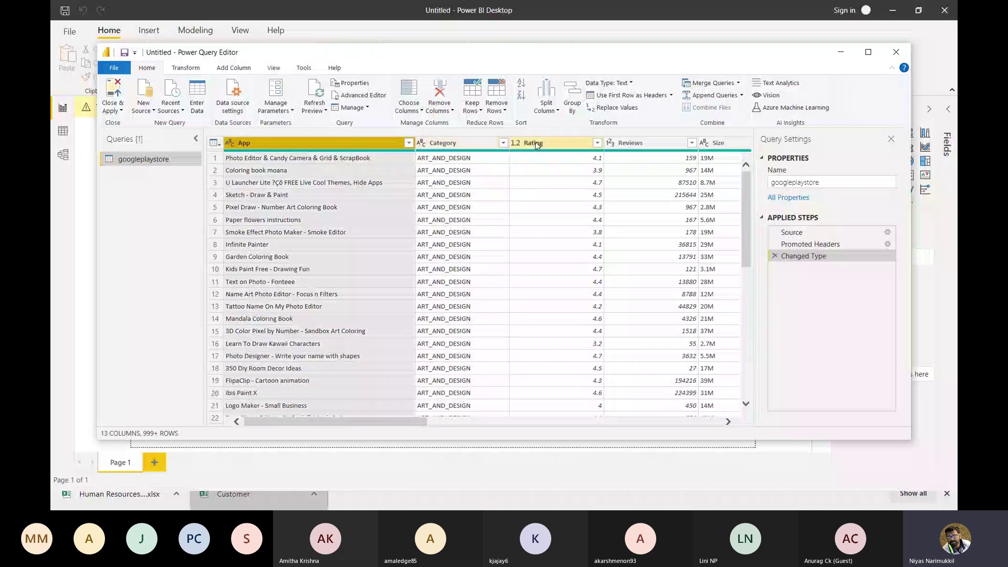
- Review the Rating column's filter values and its data type options, keeping the type as Decimal Number
click(576, 144)
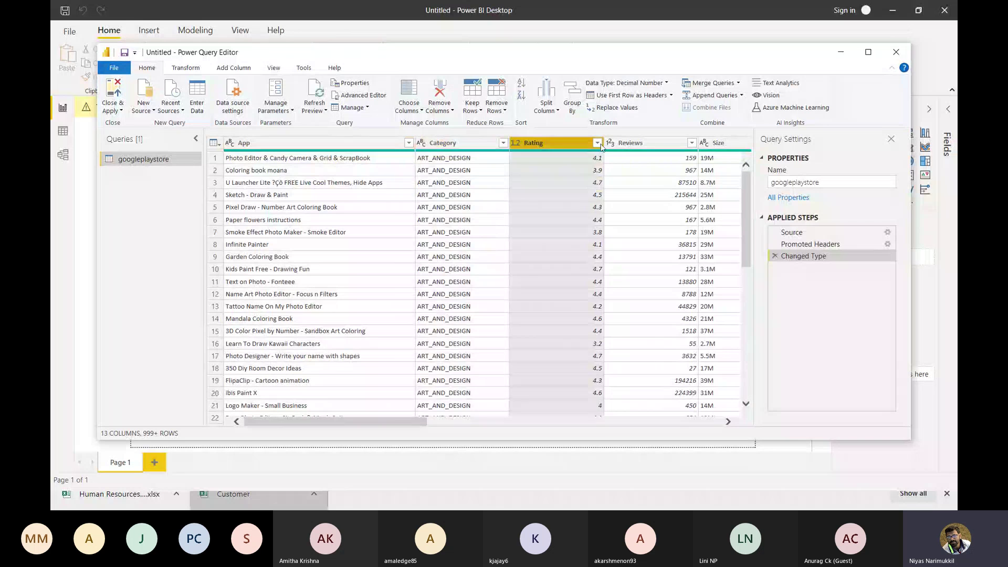
click(597, 143)
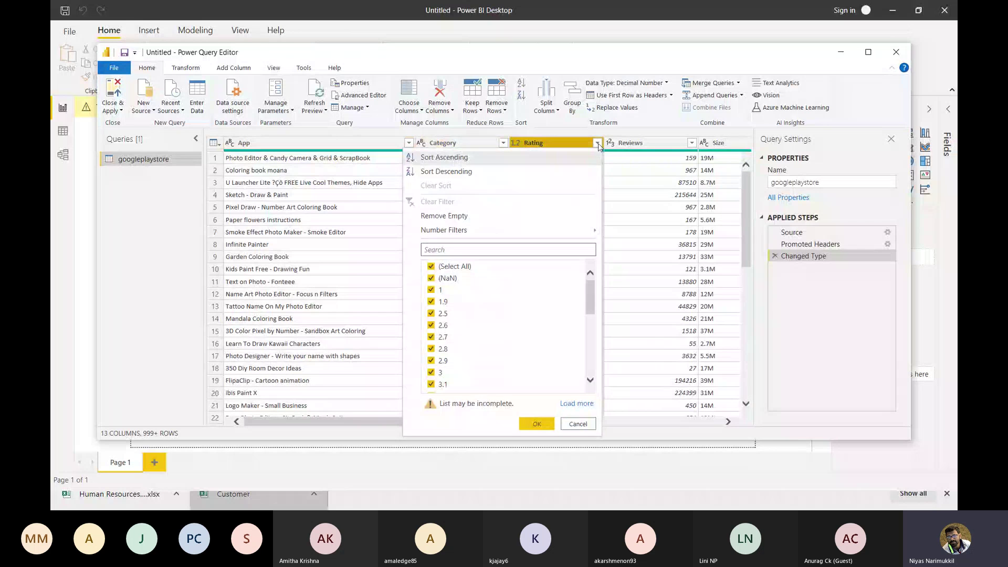
click(540, 141)
click(516, 143)
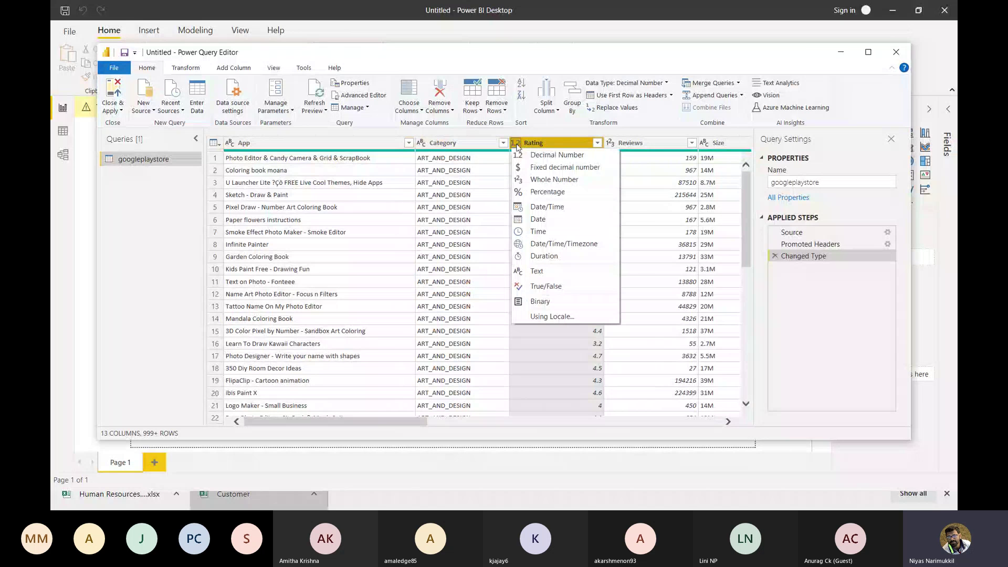
click(538, 158)
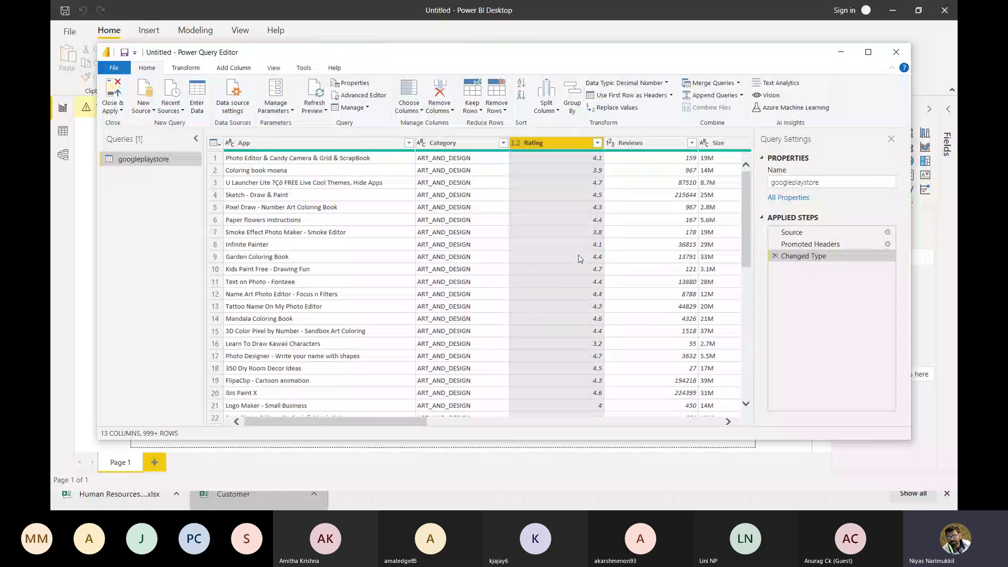
- Examine the Reviews, Size and Installs values down the rows, selecting the Size column and continuing across to Content Rating
scroll(580, 257, right, 3)
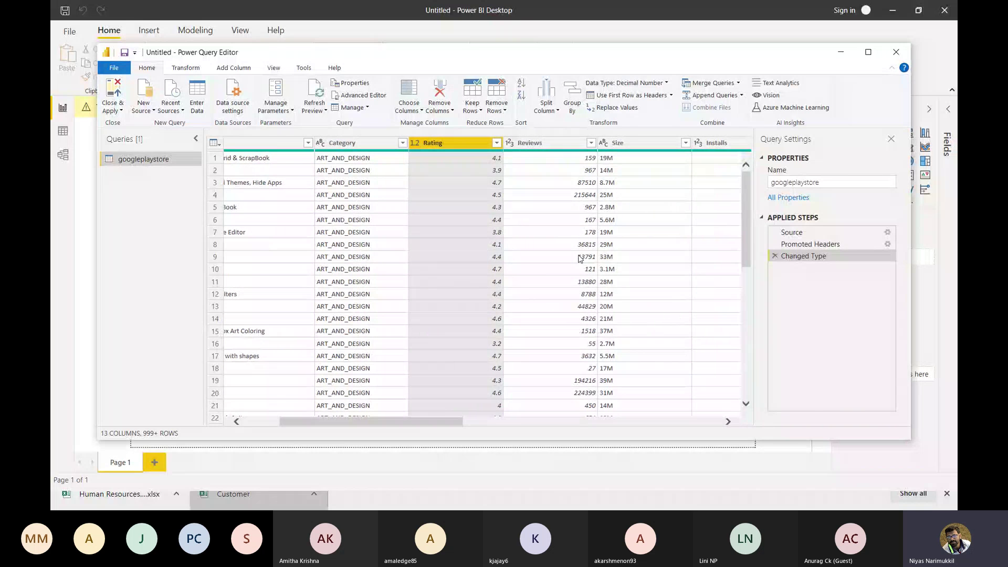
scroll(577, 256, right, 2)
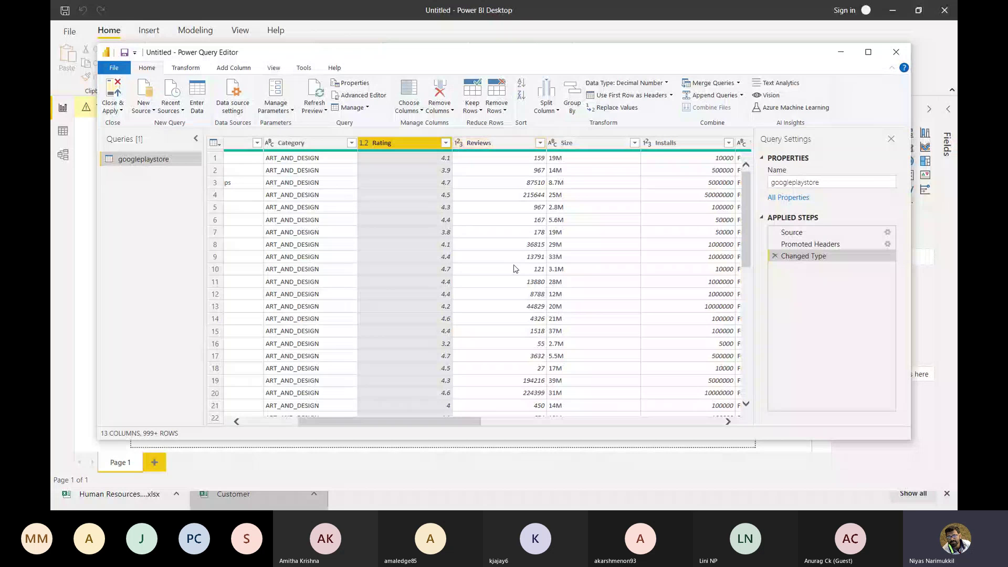
scroll(514, 269, down, 10)
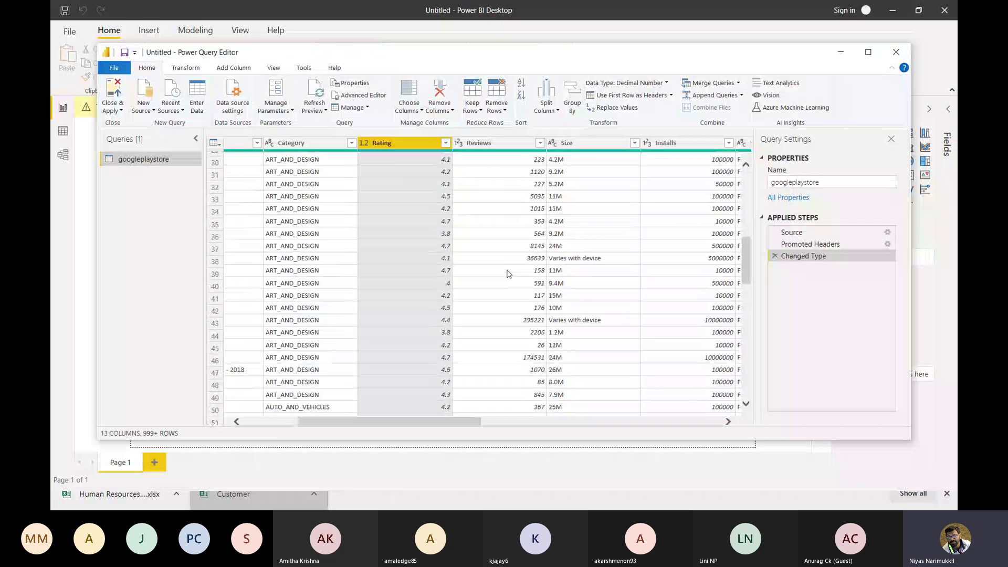
scroll(508, 274, up, 10)
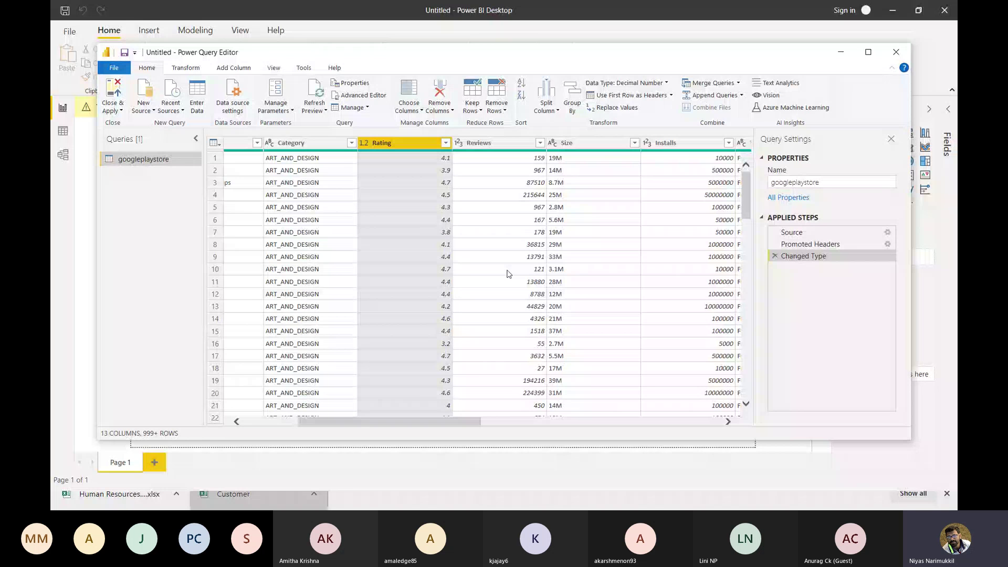
click(584, 143)
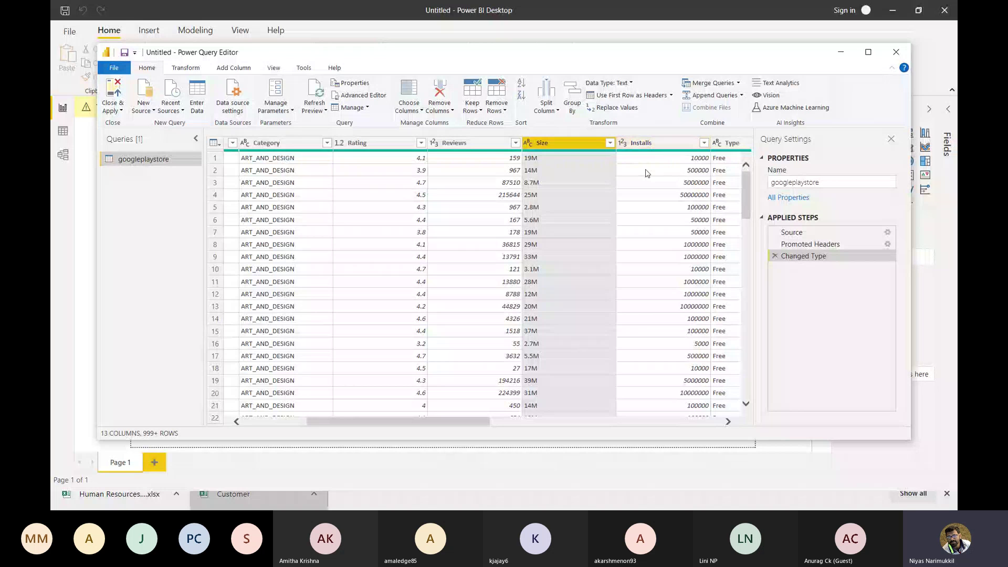
scroll(651, 209, right, 2)
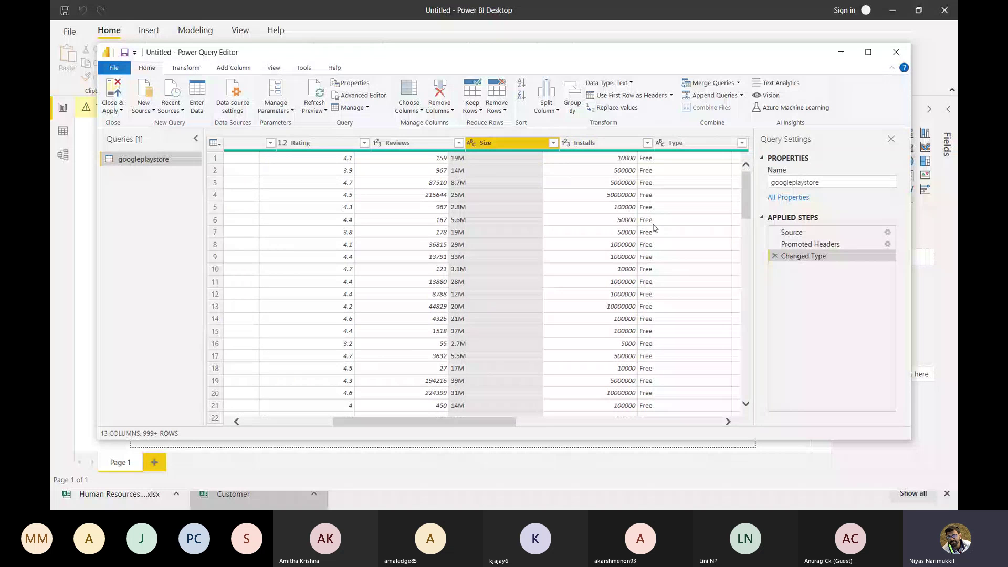
scroll(653, 228, right, 4)
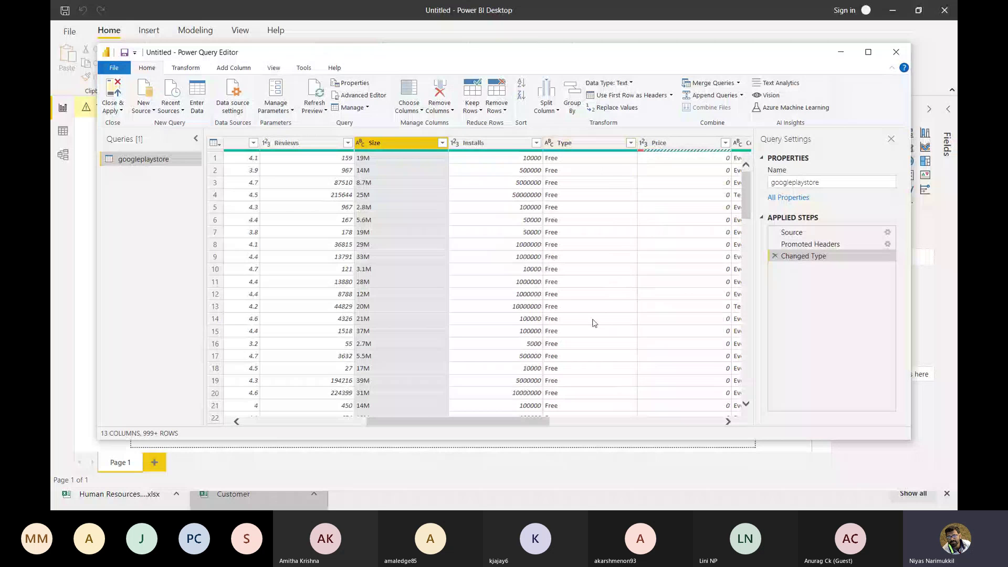
scroll(595, 323, right, 4)
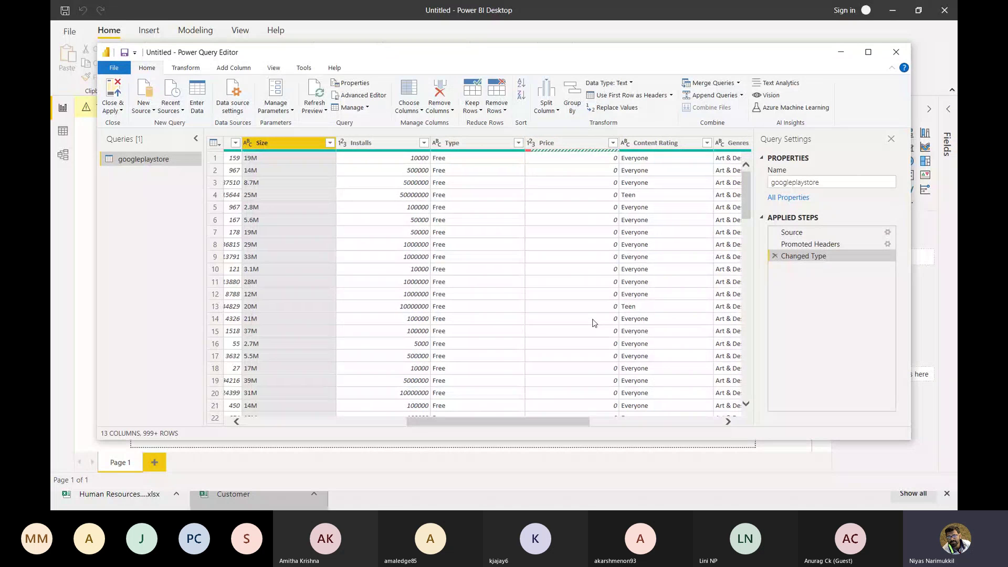
- Review the Price, Content Rating and Genres columns, and check the Last Updated column's data type options, keeping it as Date
click(437, 144)
click(591, 230)
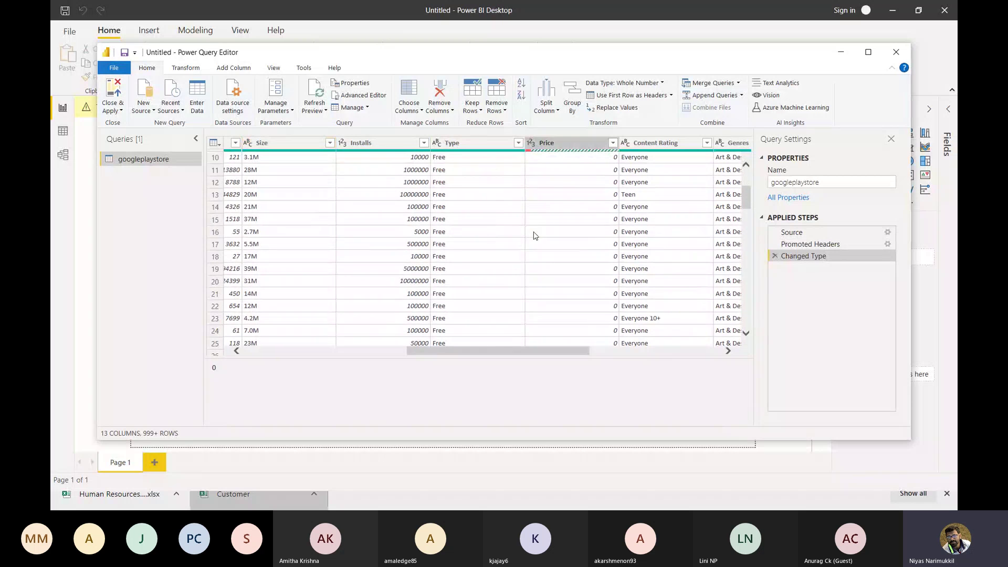
scroll(654, 170, right, 1)
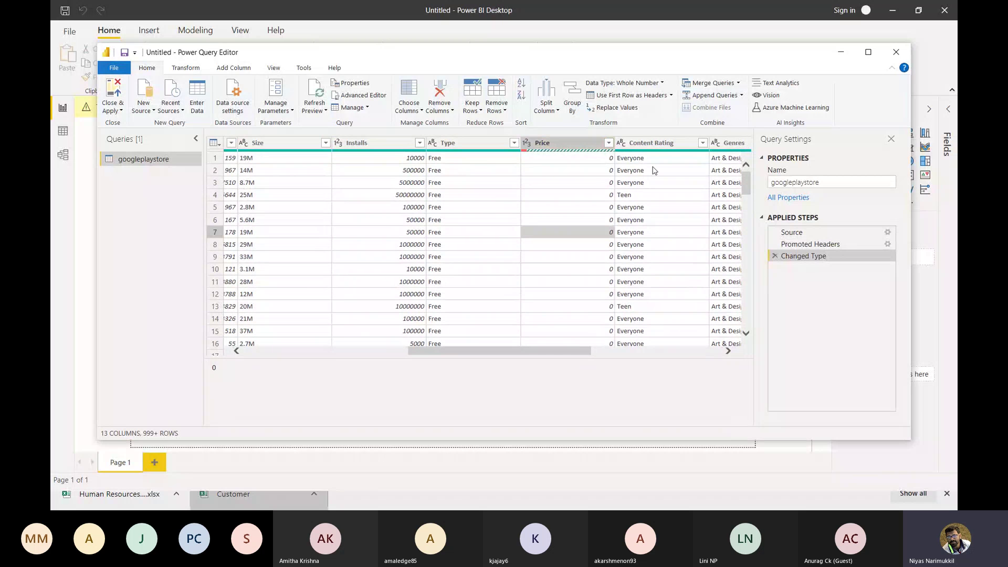
scroll(655, 181, right, 1)
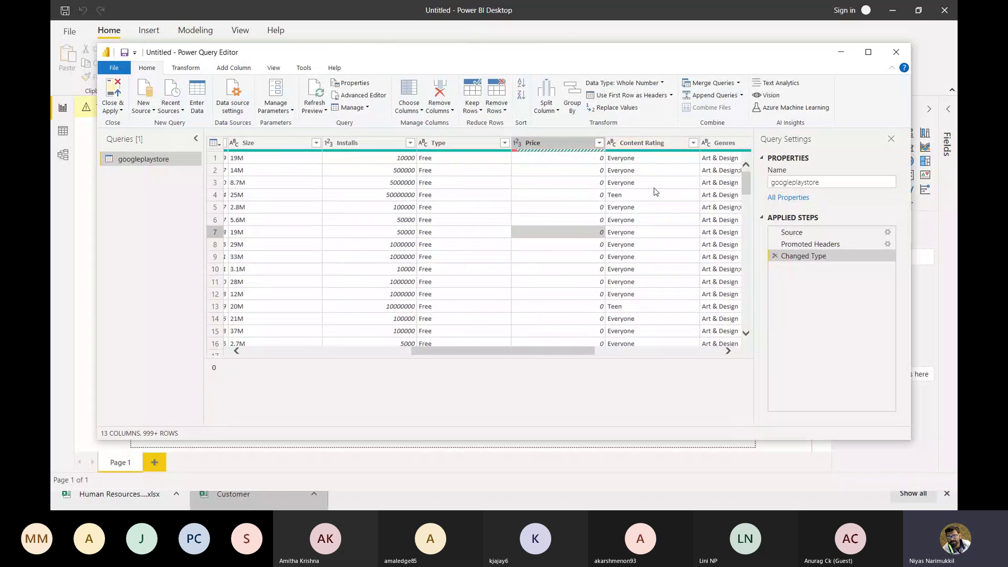
scroll(655, 192, right, 5)
scroll(655, 192, left, 3)
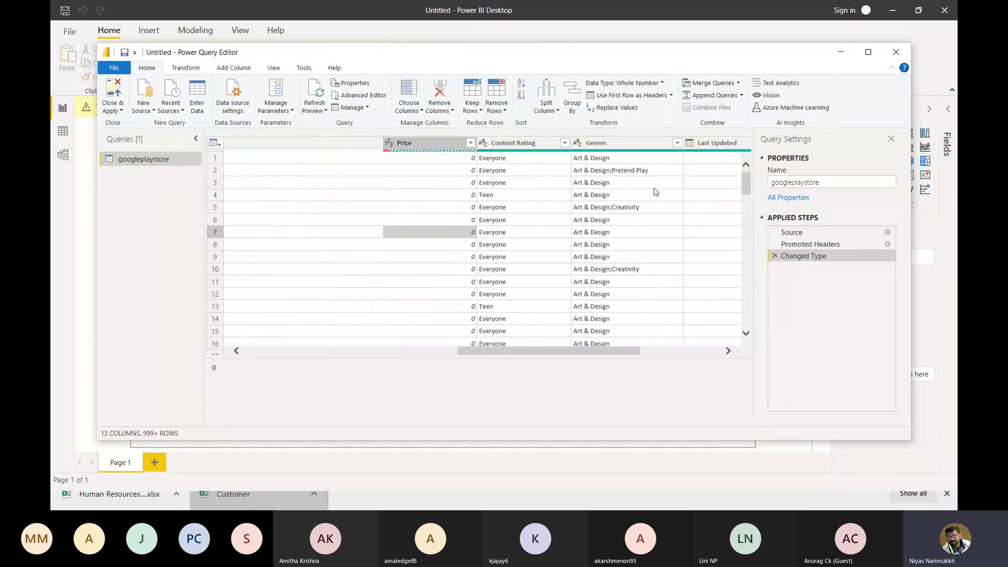
scroll(655, 192, right, 3)
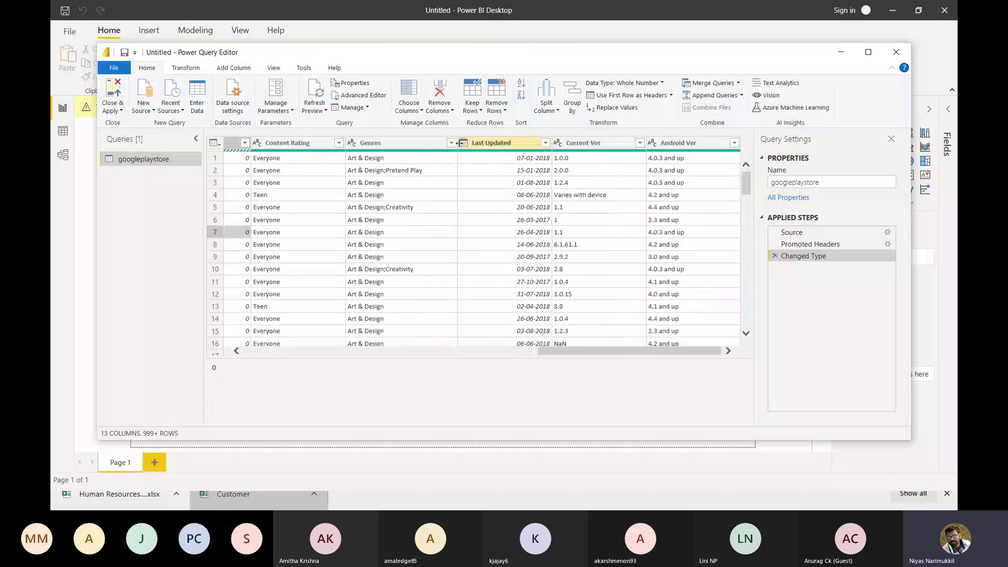
click(463, 143)
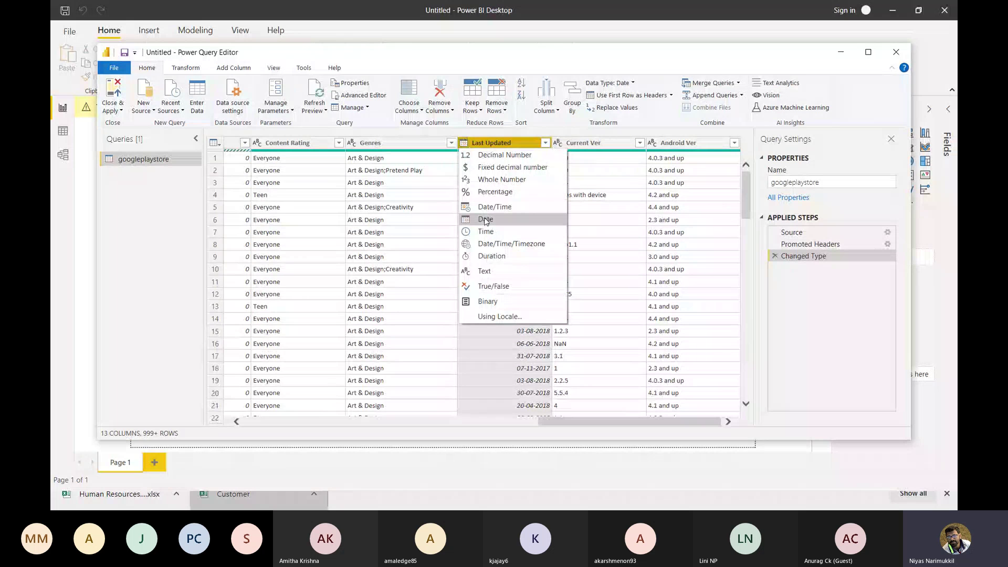
click(484, 219)
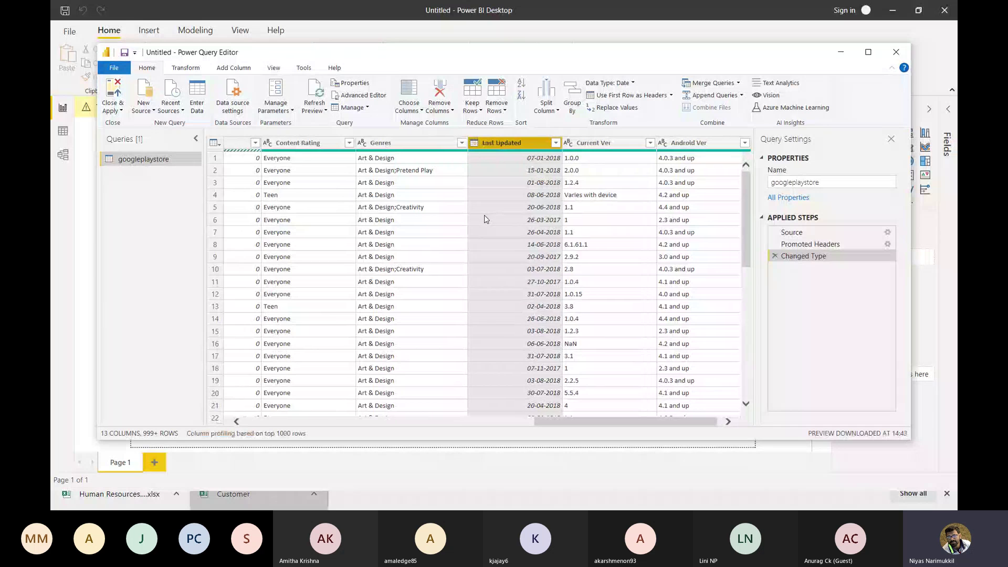
- Try to remove "M" from the Size column by replacing it with an empty value, matching entire cell contents
scroll(439, 244, left, 5)
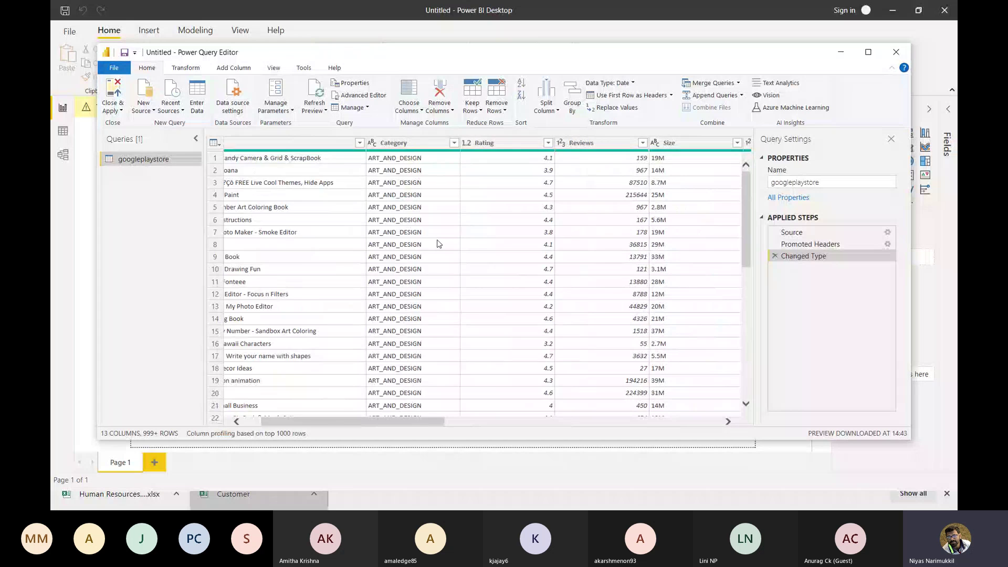
scroll(439, 245, right, 2)
scroll(439, 245, right, 2)
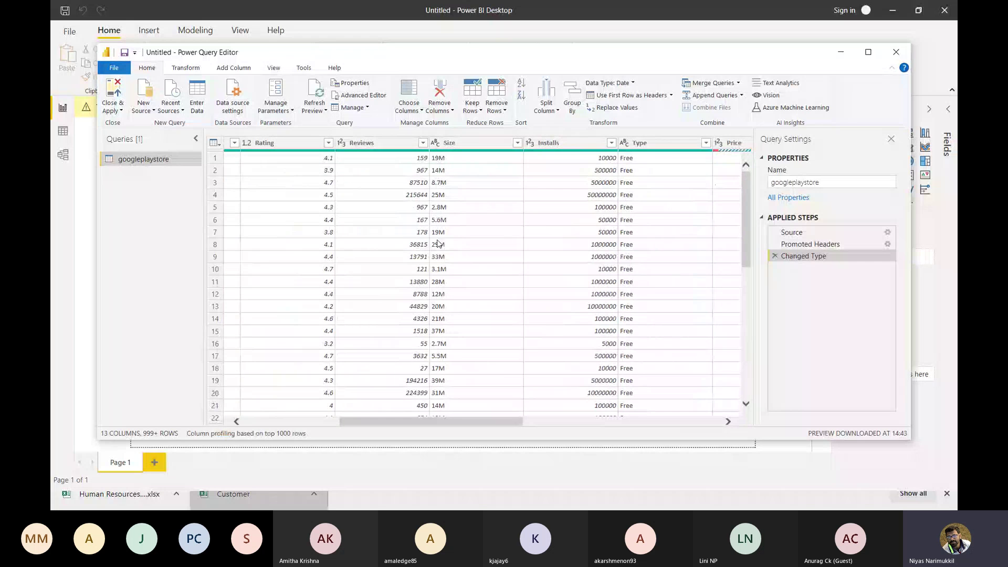
click(460, 147)
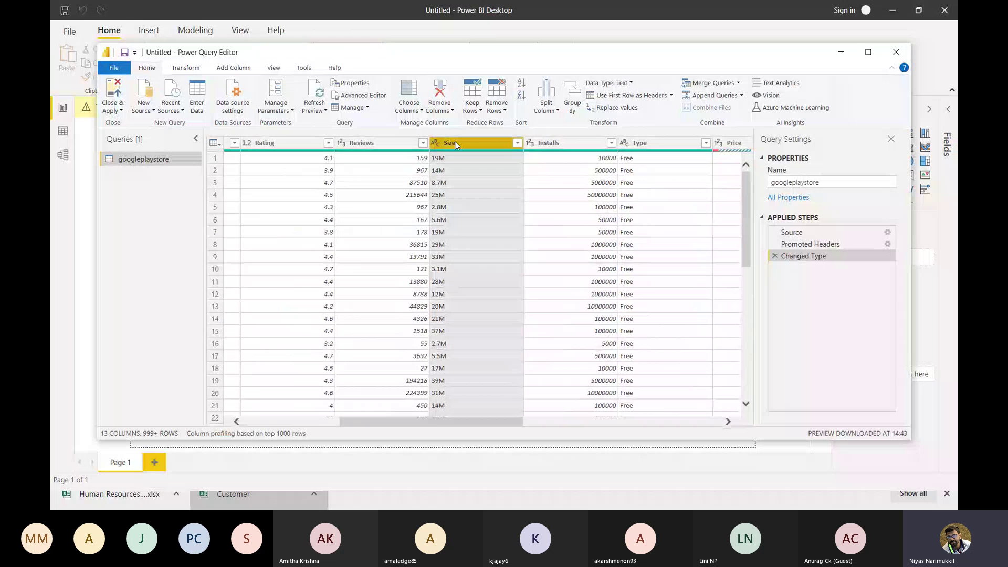
right_click(455, 141)
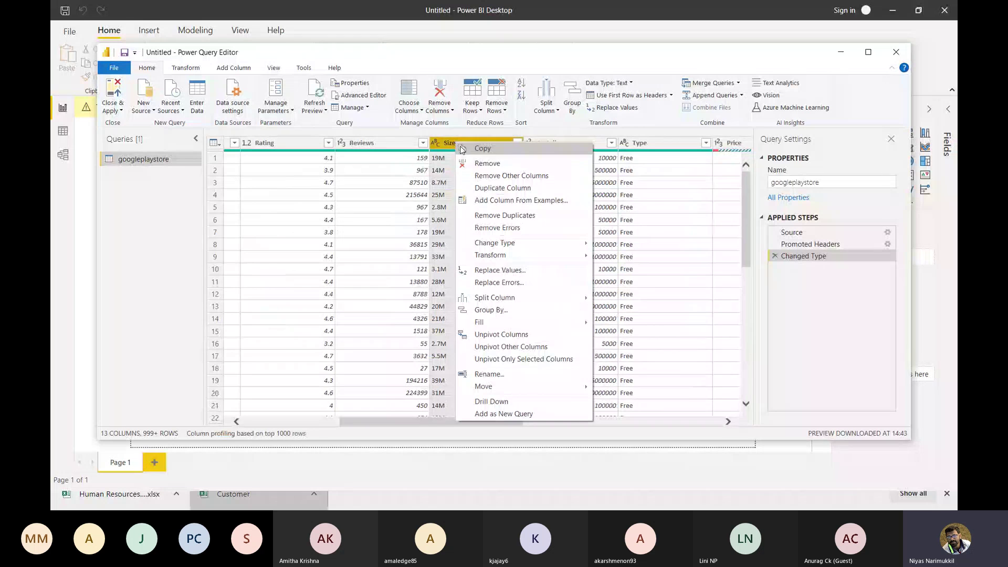
click(499, 270)
text(M)
key(Tab)
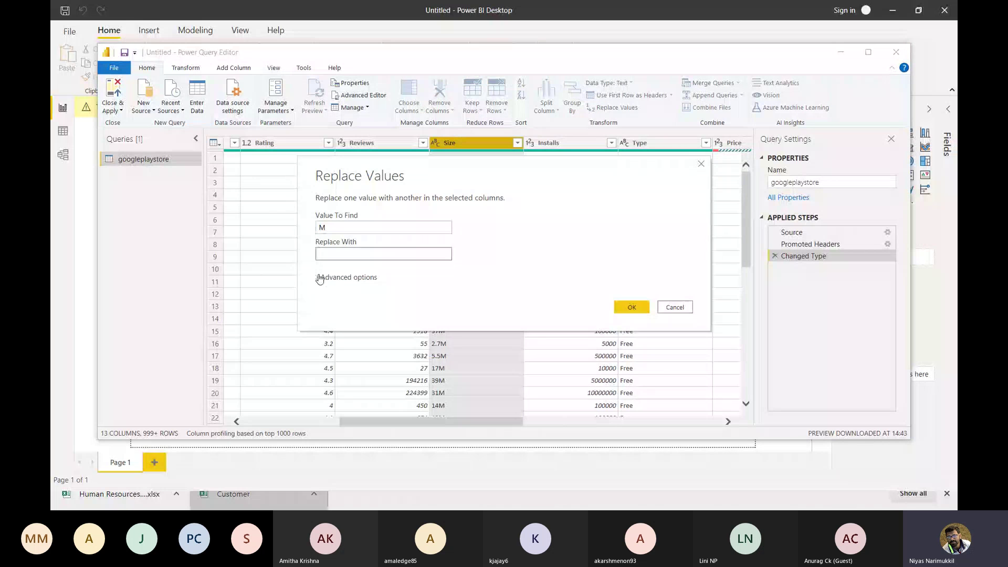
click(319, 278)
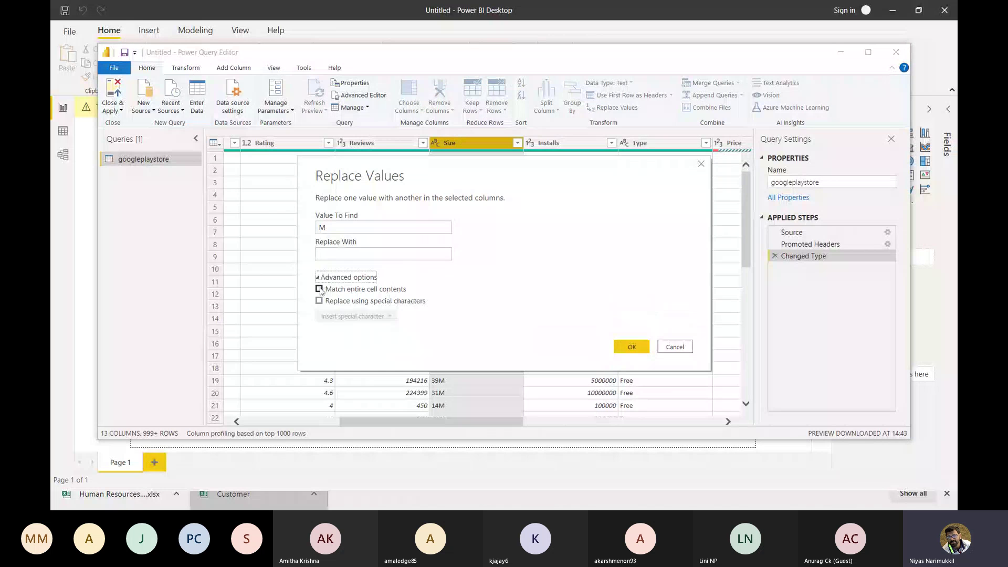
click(319, 289)
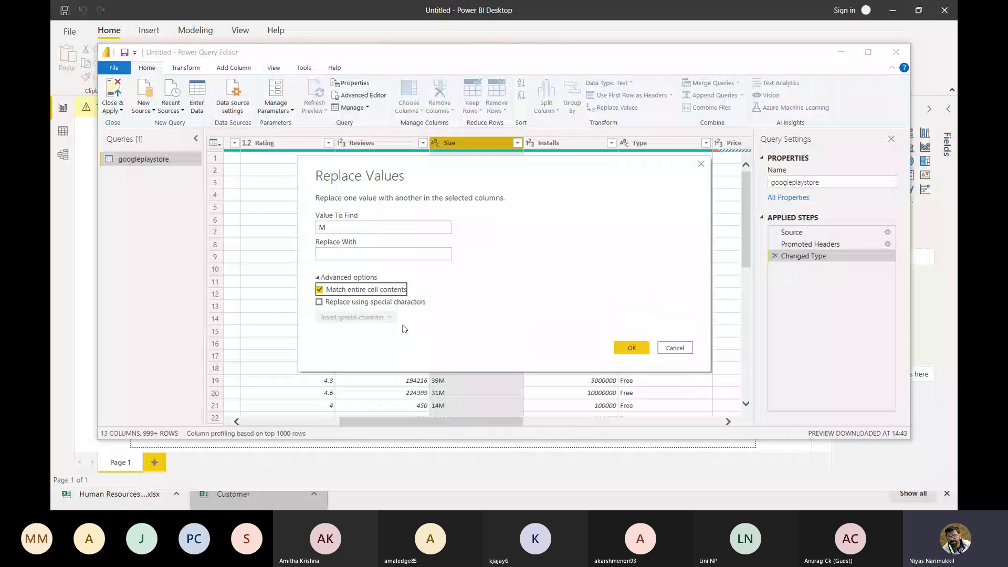
click(632, 348)
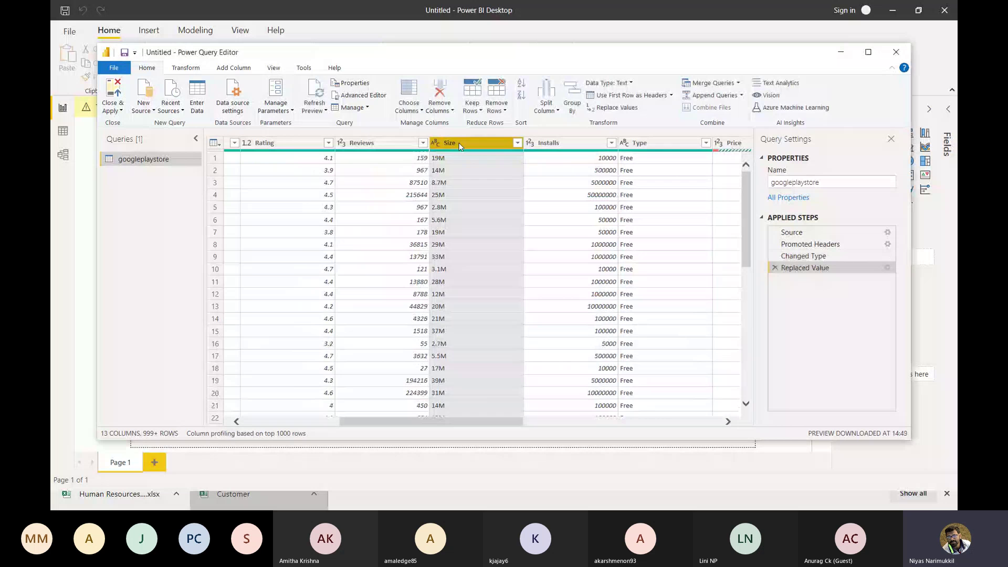
click(450, 159)
click(450, 144)
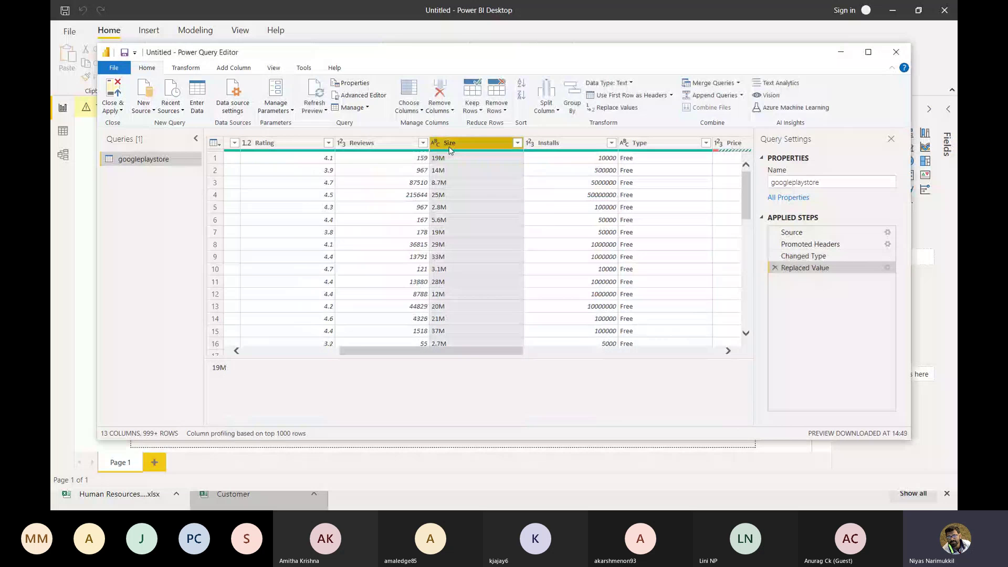
- Replace "M" with an empty value in the Size column
right_click(455, 142)
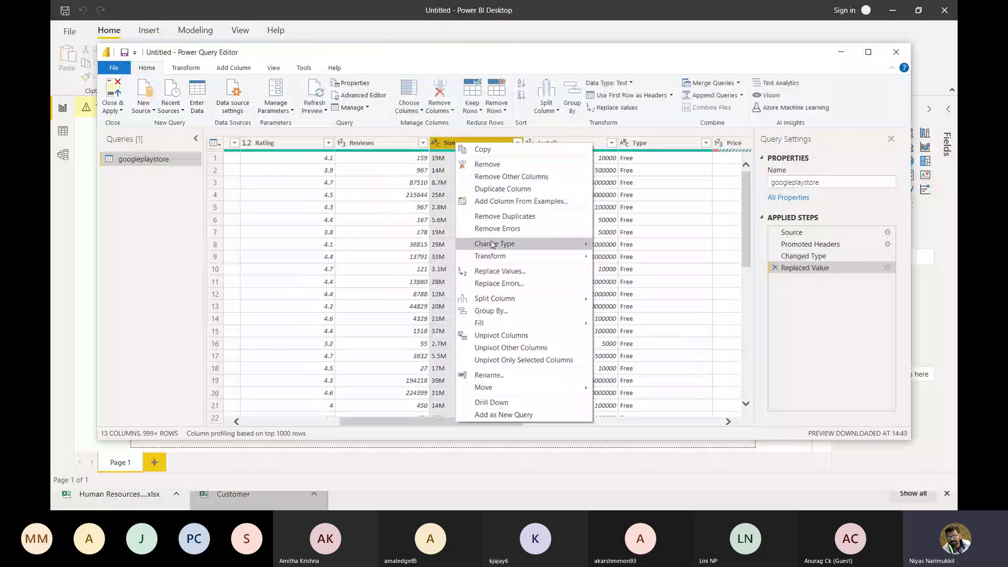
click(492, 270)
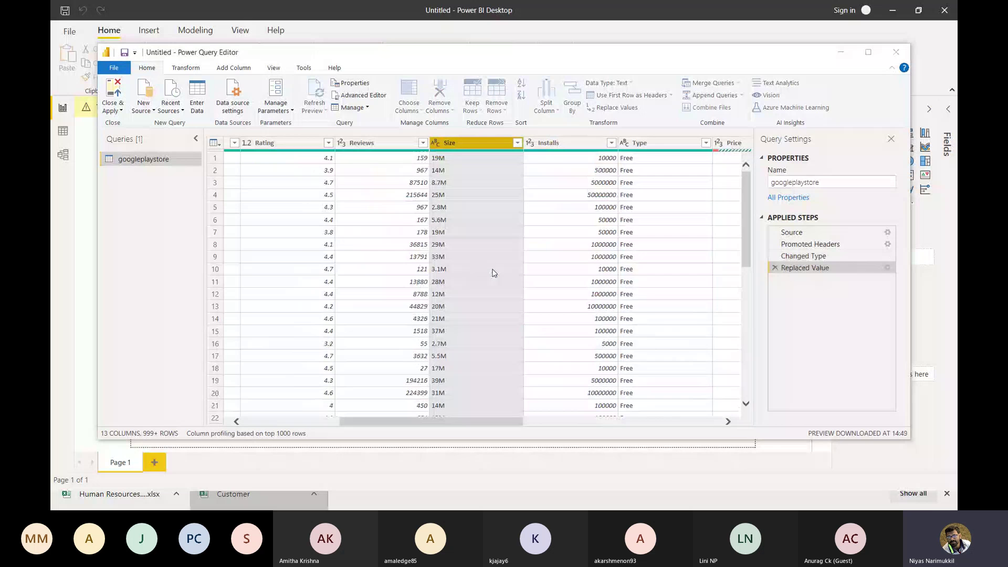
text(M)
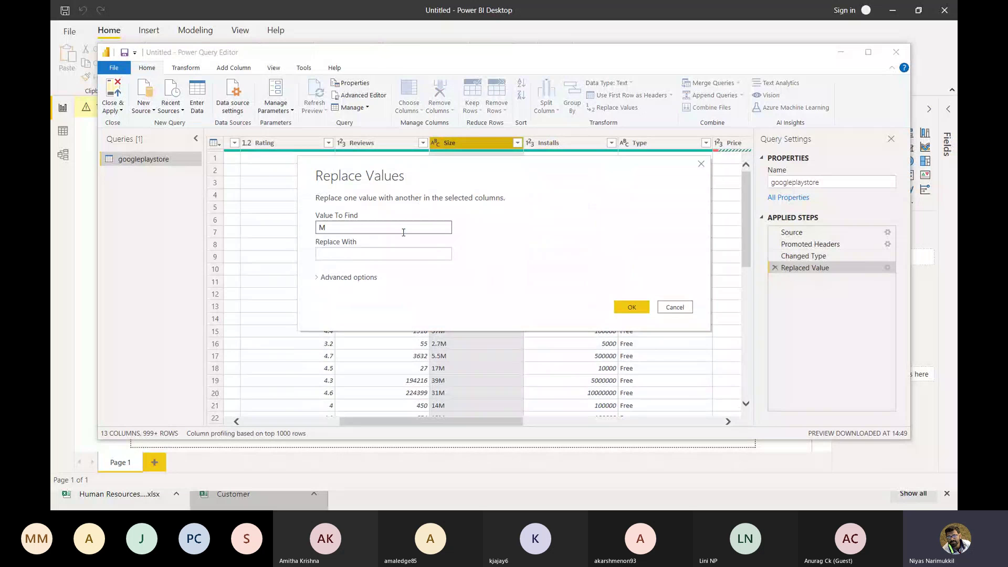
key(Tab)
click(631, 307)
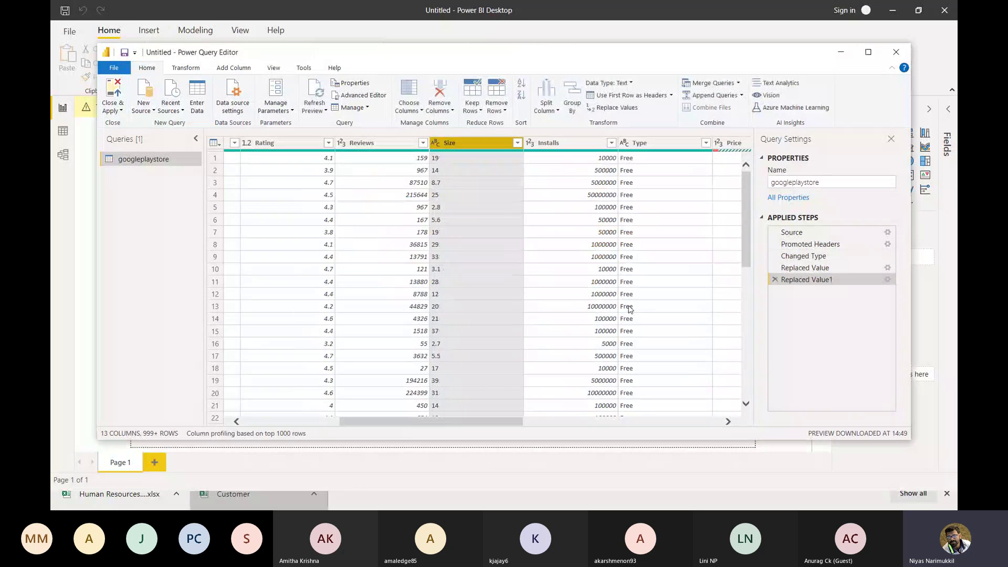
- Examine the Size values down the rows for entries that are still not plain numbers
scroll(509, 307, down, 6)
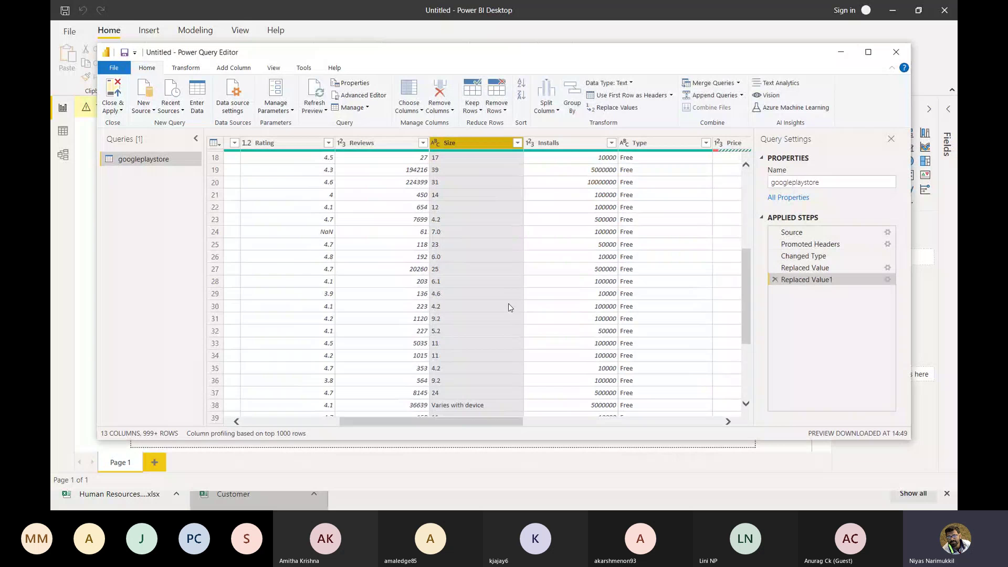
scroll(509, 307, down, 6)
scroll(510, 308, down, 20)
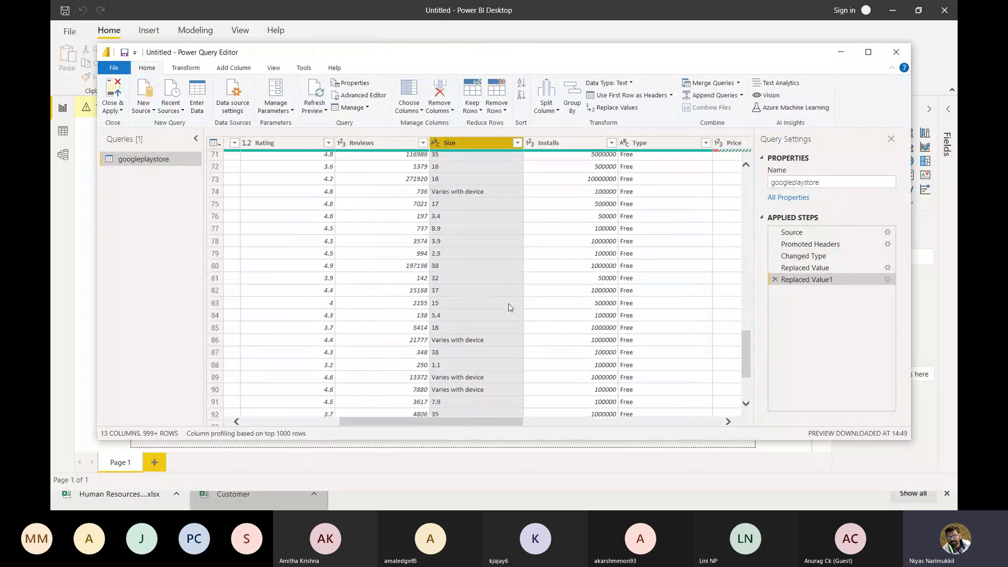
scroll(509, 307, down, 20)
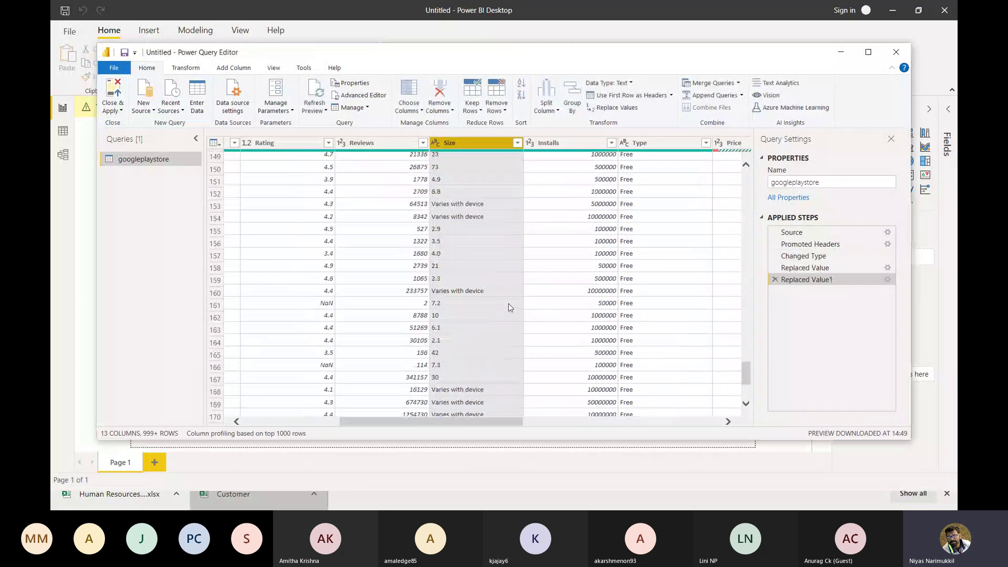
scroll(509, 307, down, 20)
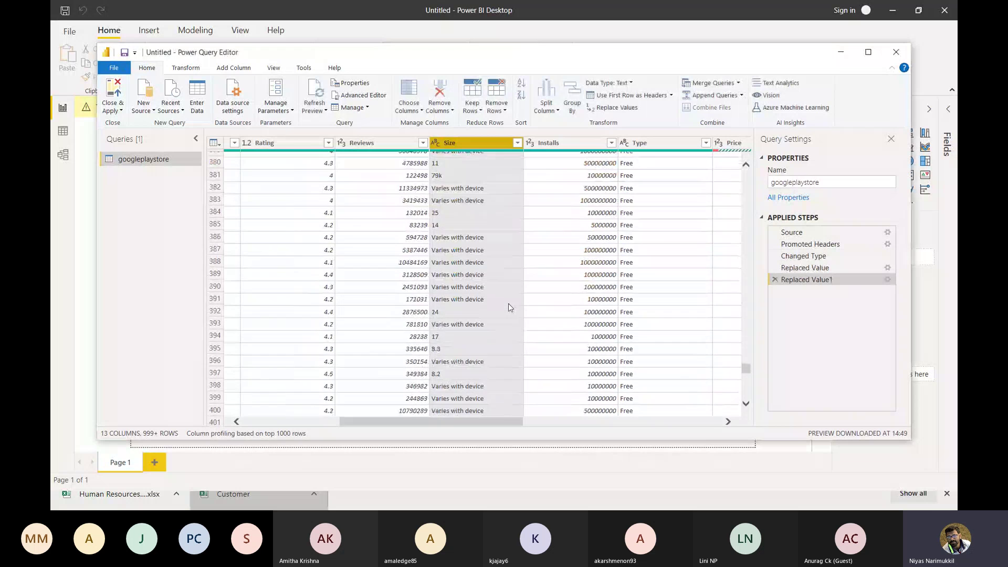
scroll(508, 307, down, 12)
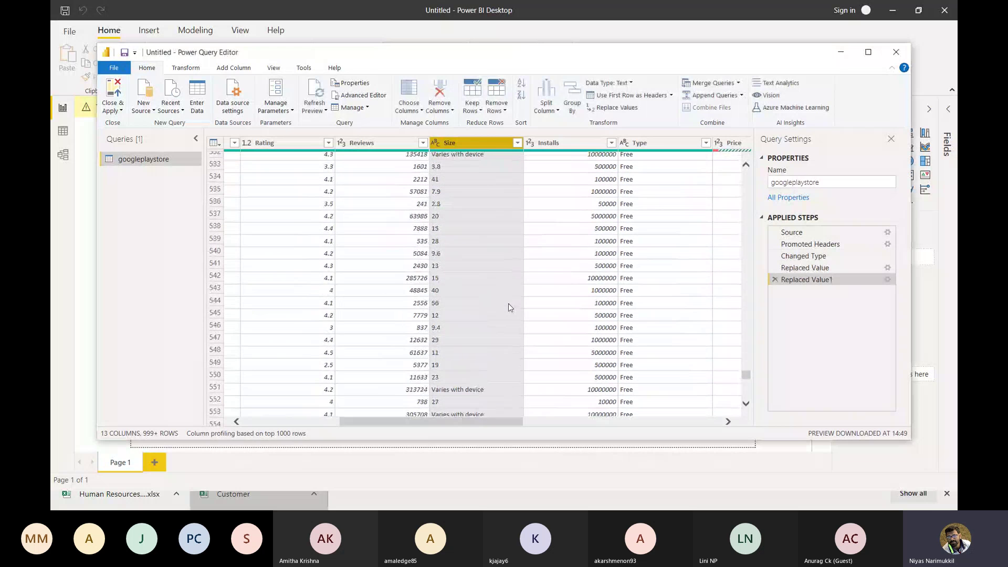
click(449, 384)
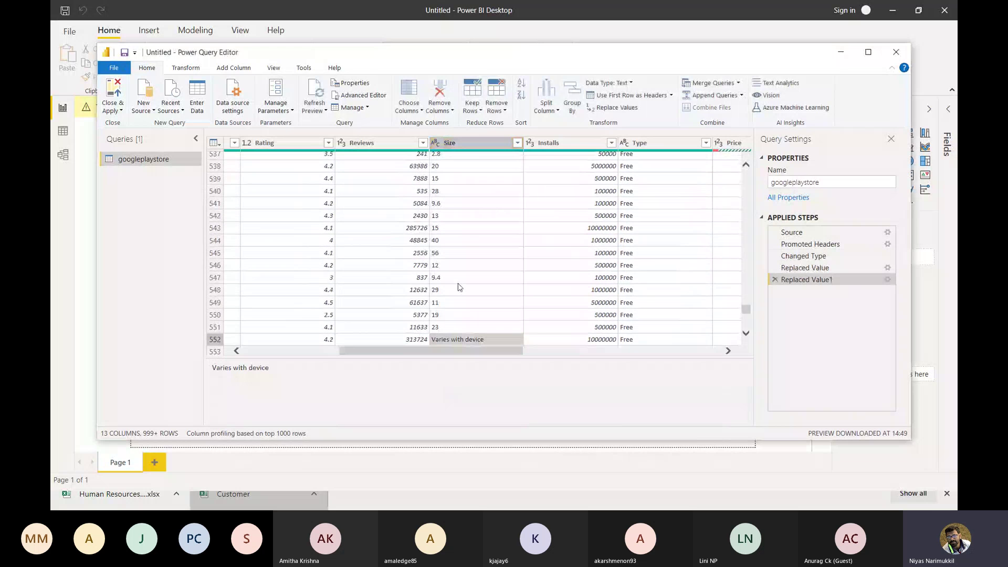
scroll(459, 286, up, 10)
scroll(459, 287, up, 5)
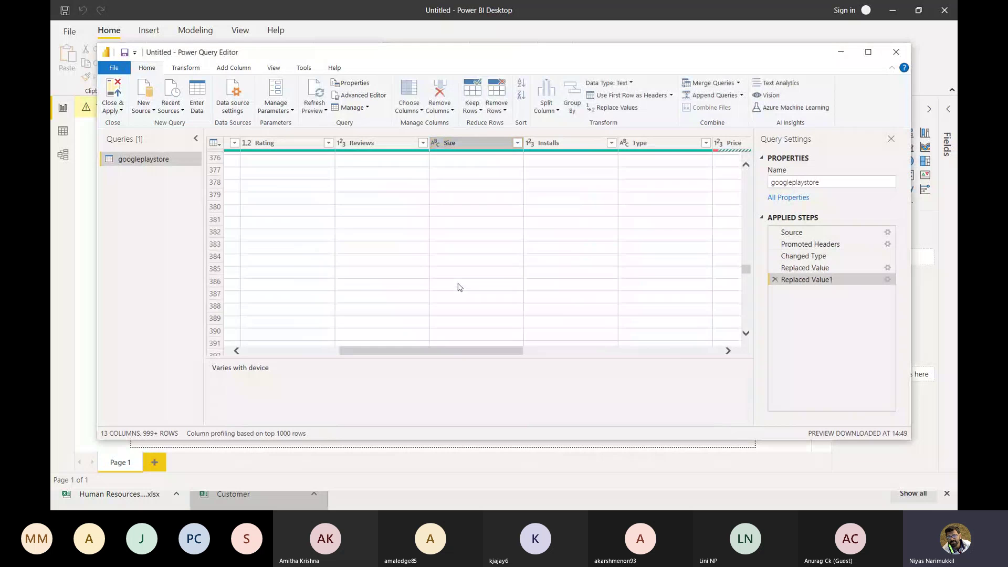
scroll(459, 287, up, 9)
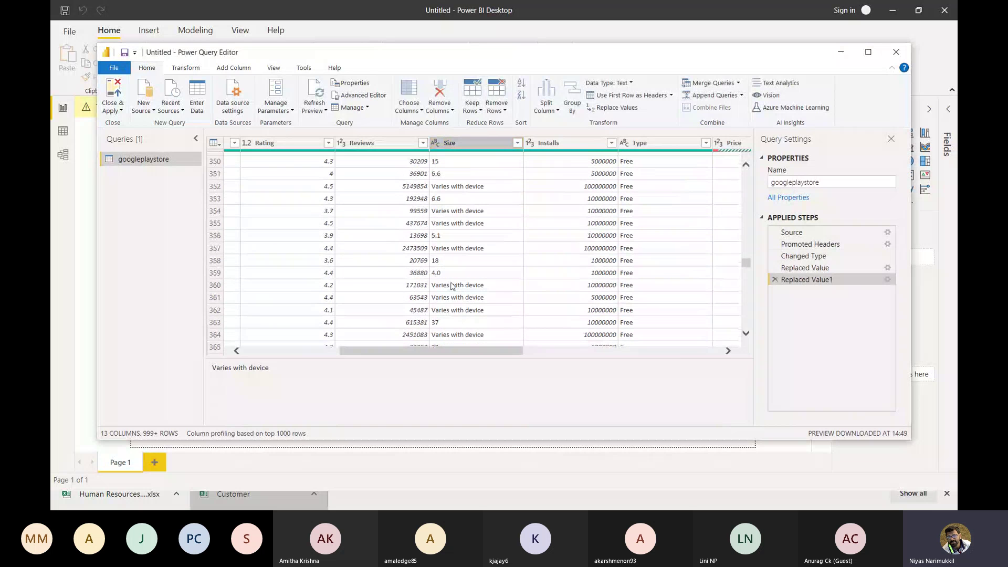
scroll(459, 264, up, 20)
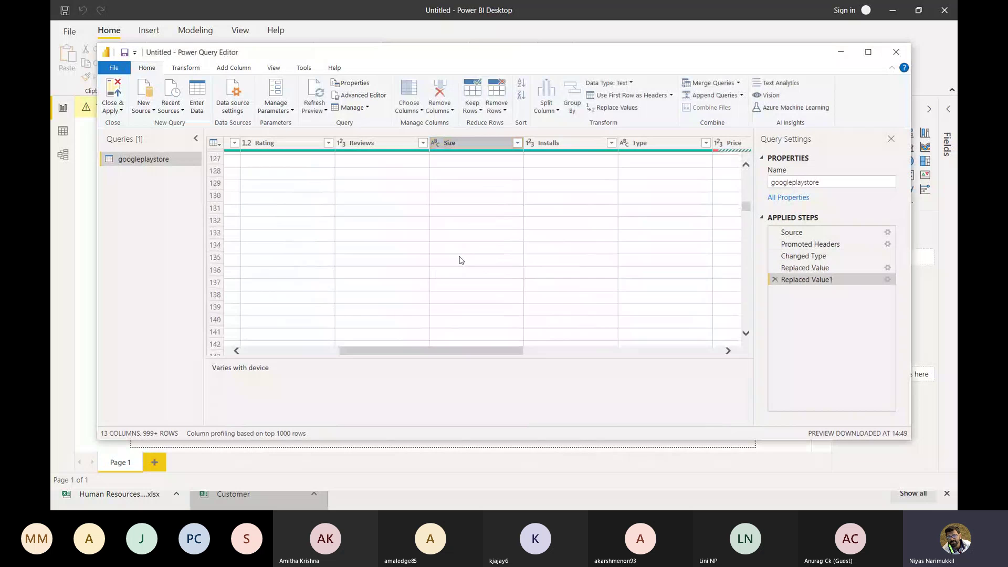
scroll(460, 260, up, 20)
- Copy the "Varies with device" text from a Size cell and replace that value with 0 throughout the Size column
scroll(461, 260, down, 12)
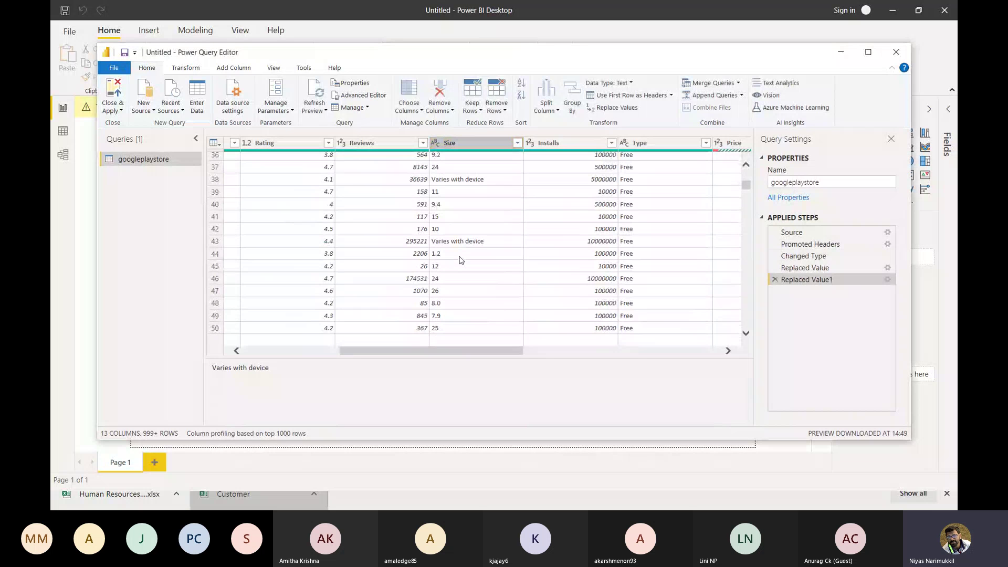
scroll(461, 261, down, 1)
right_click(460, 236)
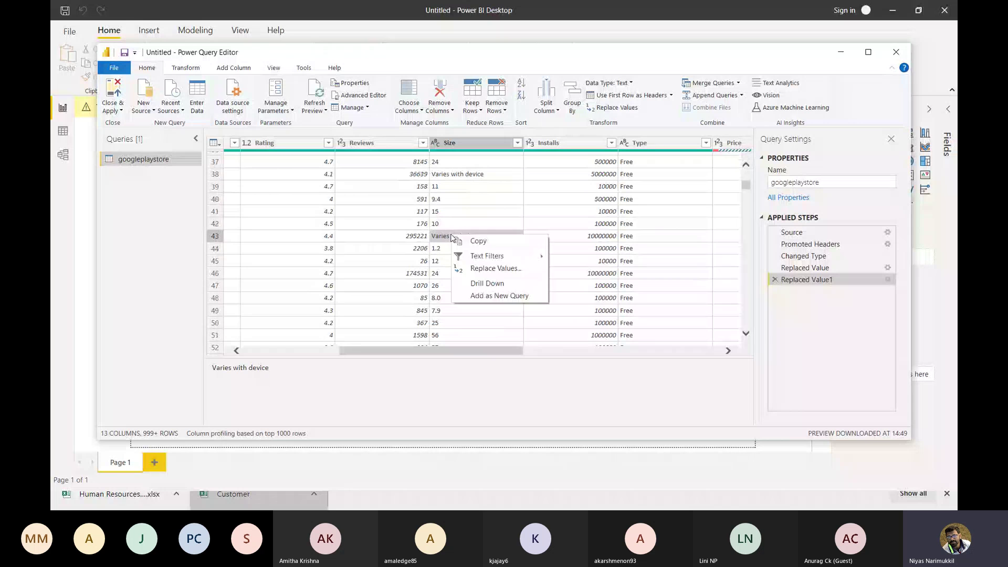
click(468, 241)
scroll(467, 239, up, 12)
click(458, 142)
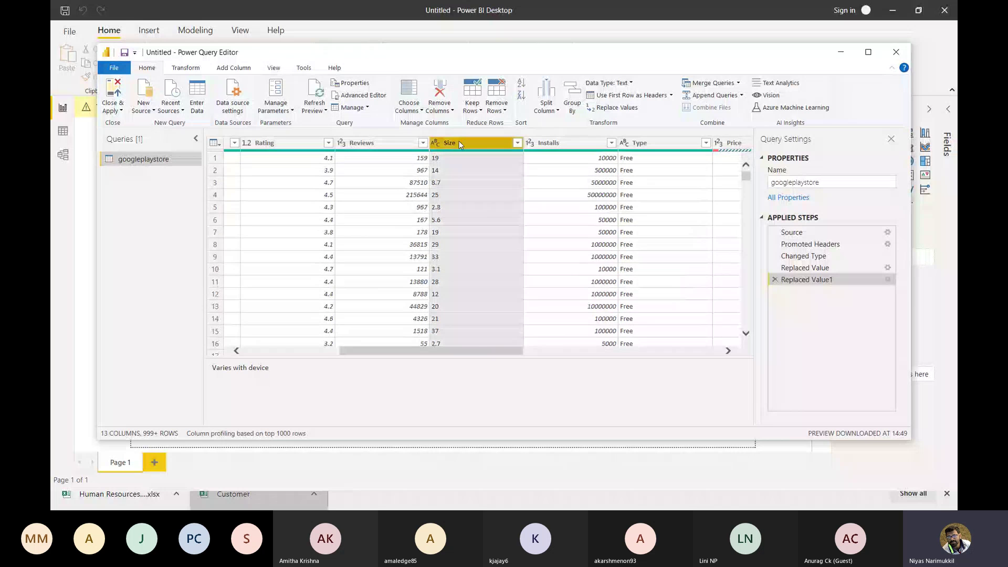
right_click(459, 141)
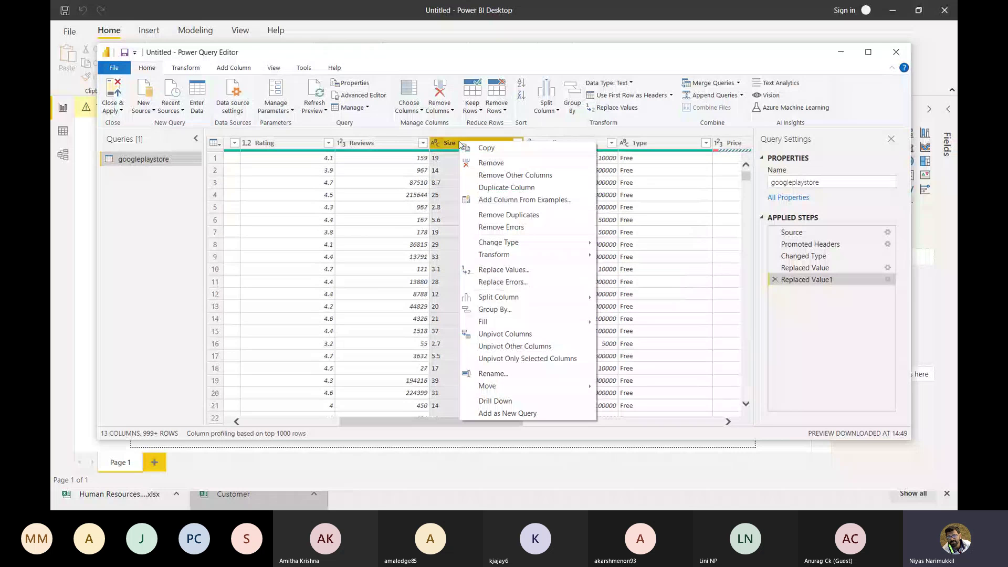
click(504, 270)
click(348, 256)
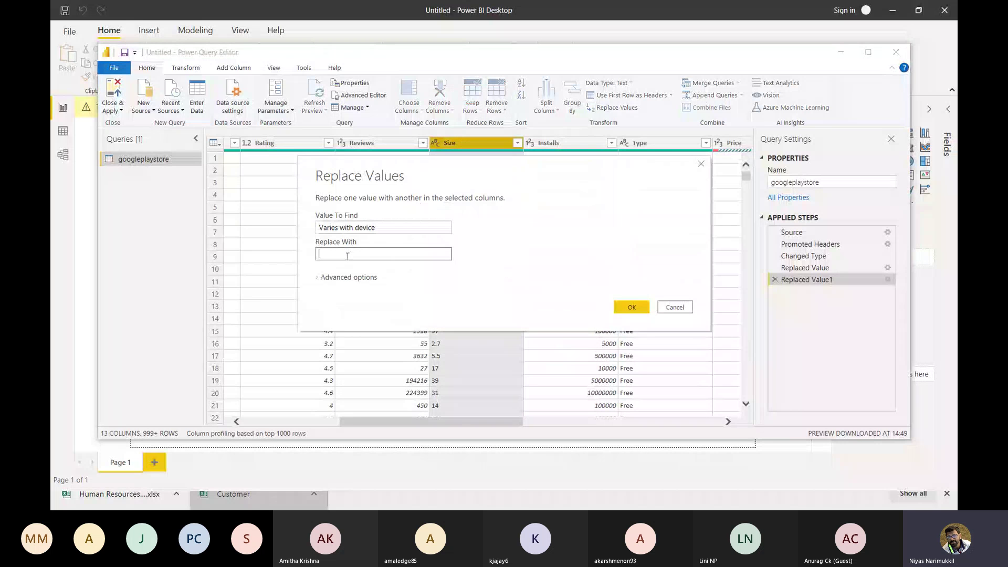
text(0)
click(631, 307)
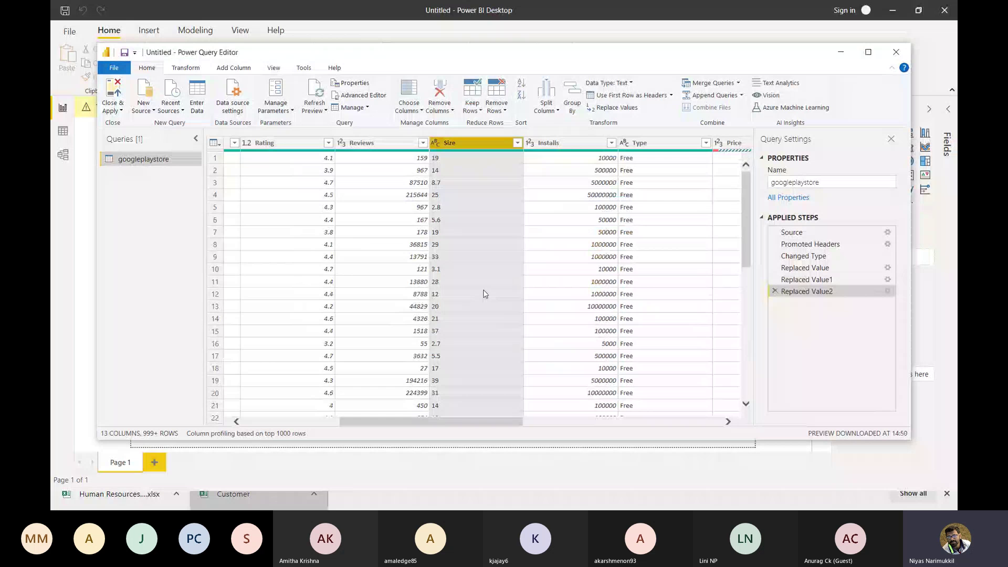
- Check the Size values down the rows for entries that still contain text, and return to the first row
scroll(485, 294, down, 20)
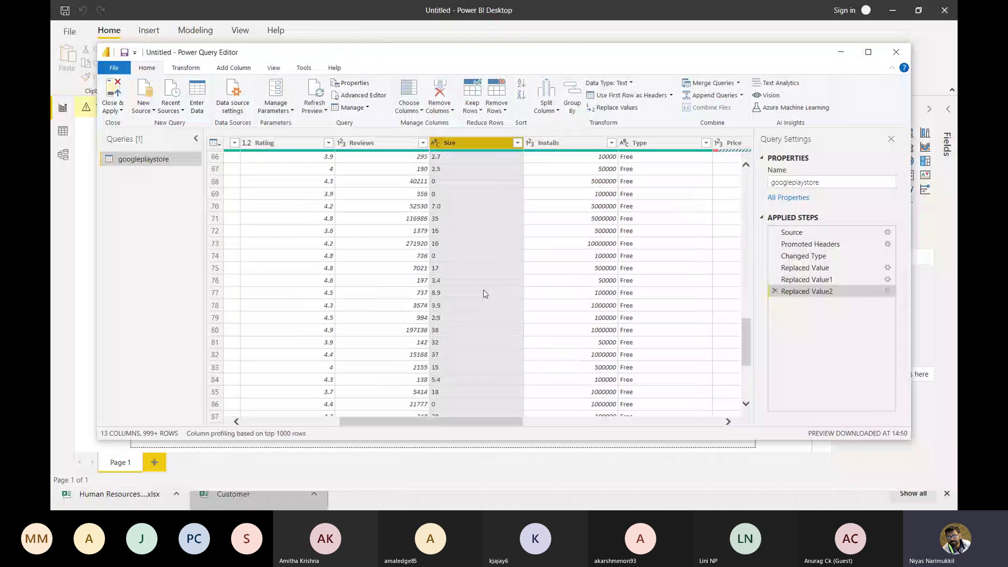
scroll(485, 294, down, 20)
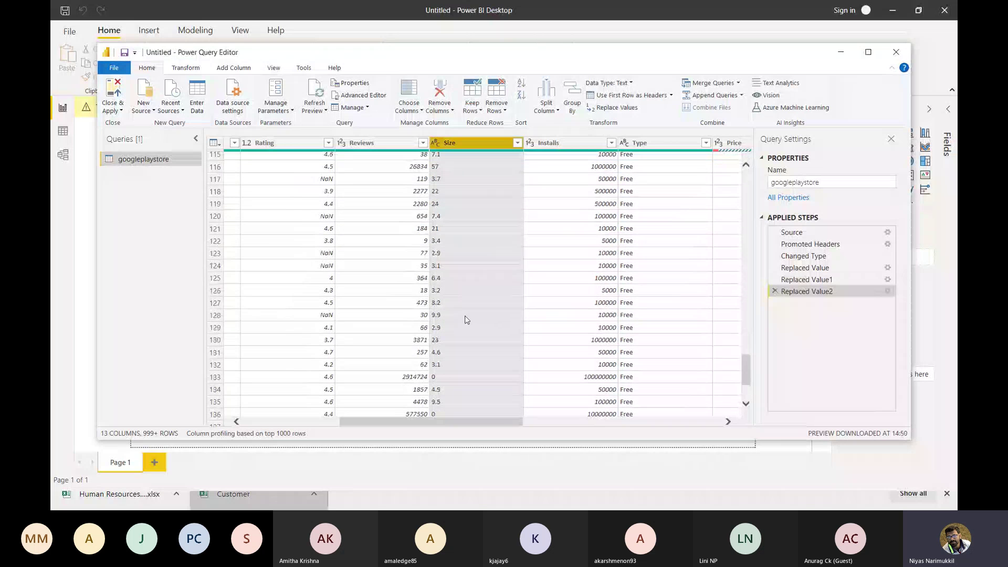
scroll(466, 320, down, 8)
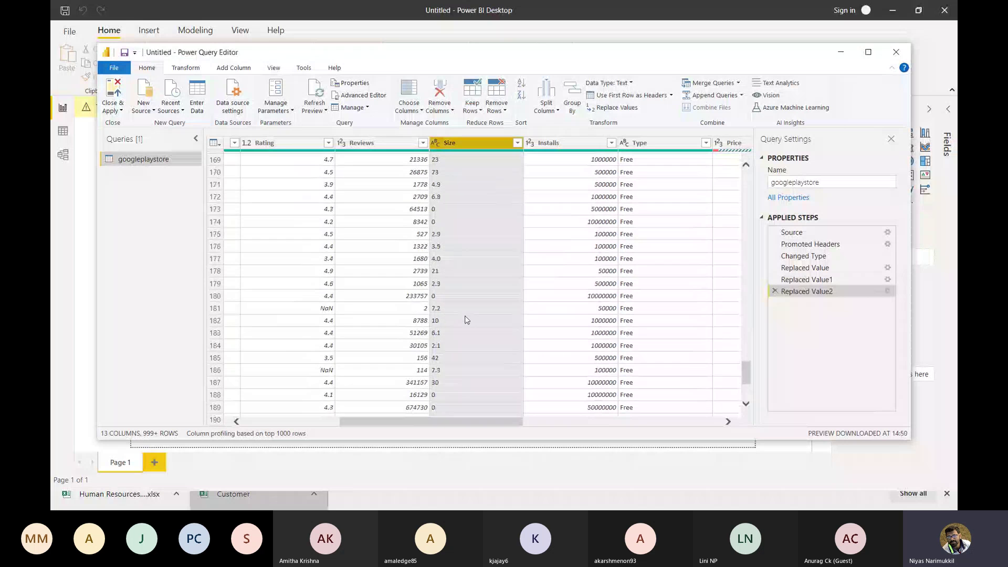
scroll(467, 320, down, 4)
scroll(467, 319, down, 10)
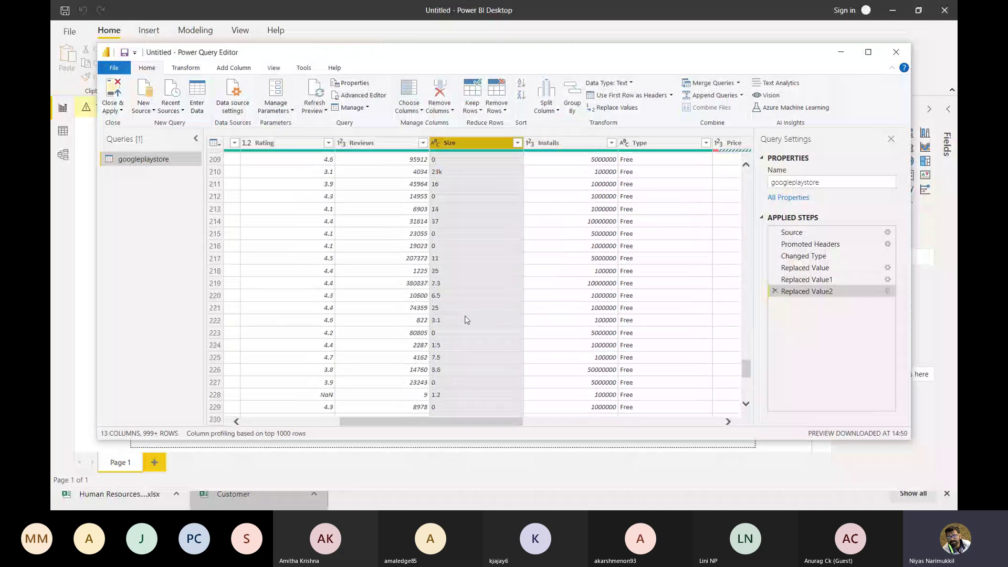
scroll(467, 320, up, 20)
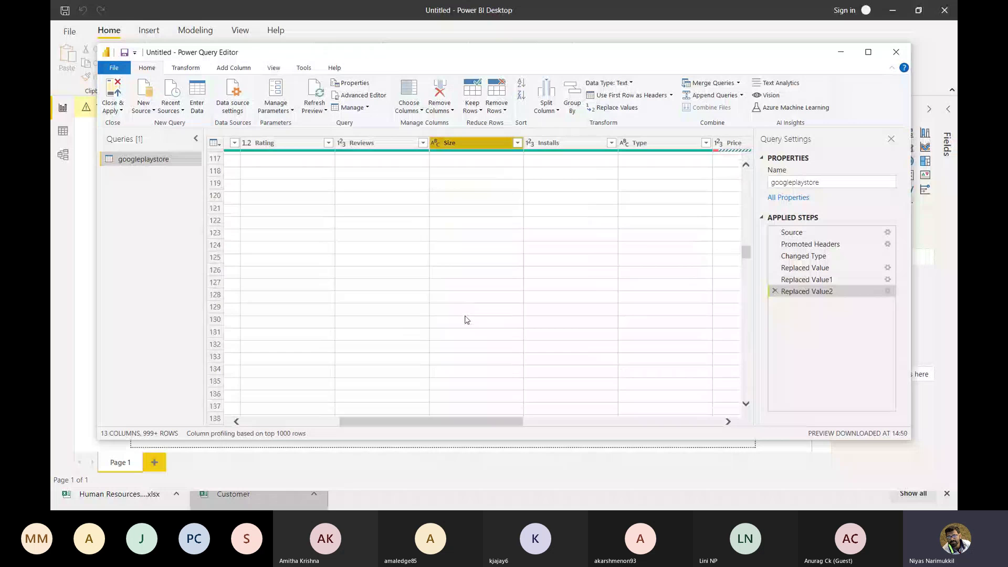
scroll(467, 320, up, 13)
scroll(467, 319, up, 20)
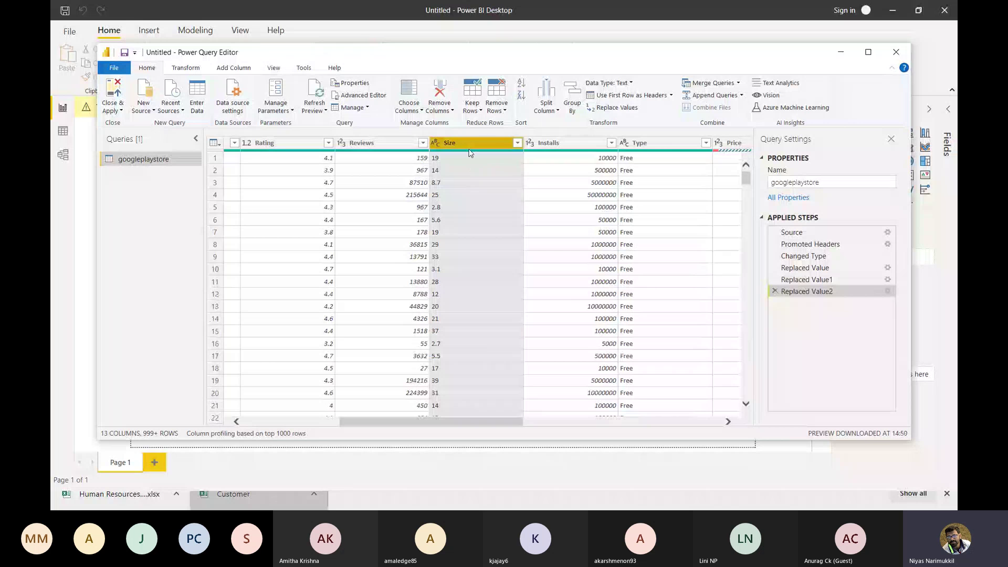
- Begin a custom column named Size_updated and place the cursor in its formula
click(201, 69)
click(238, 70)
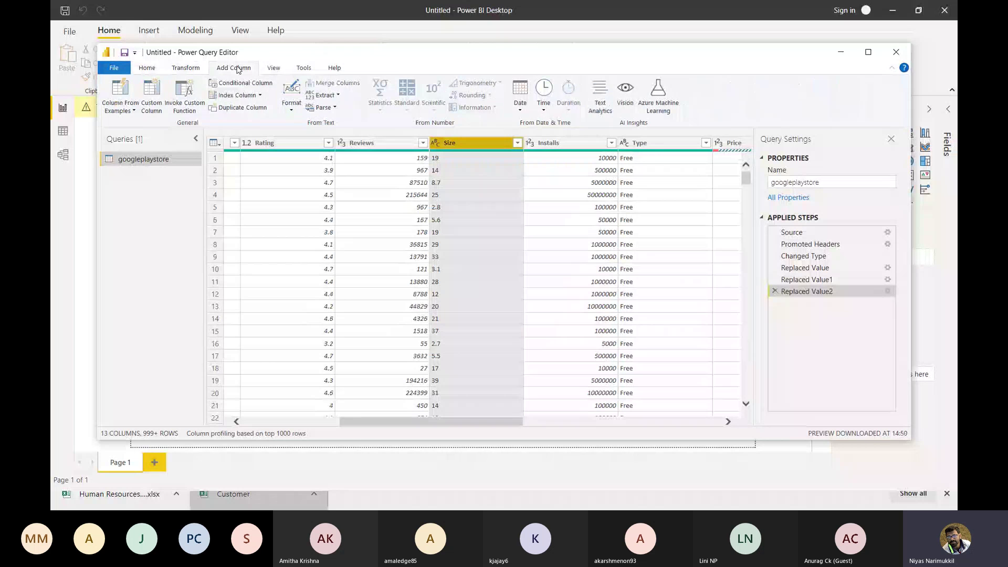
click(152, 93)
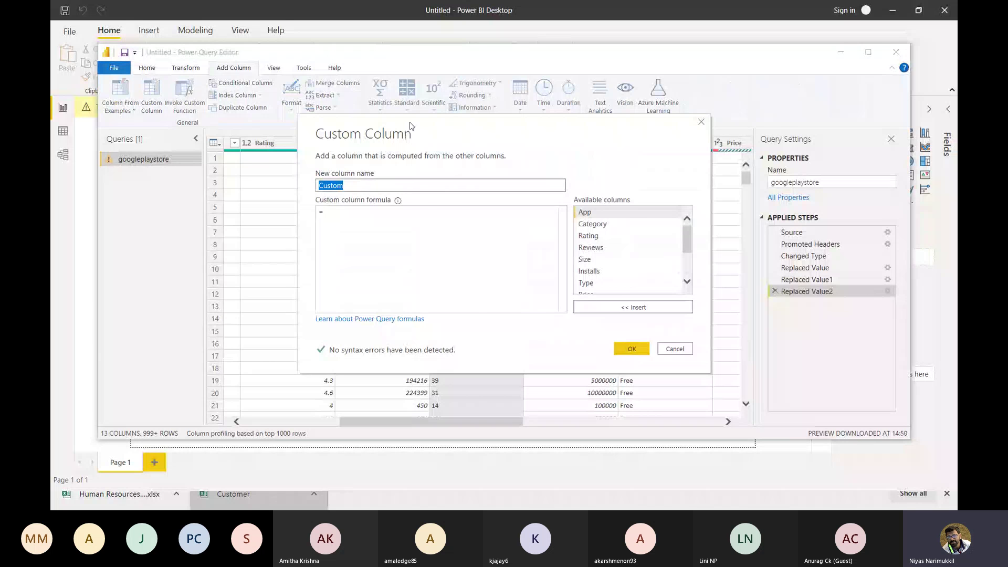
drag(410, 126, 477, 134)
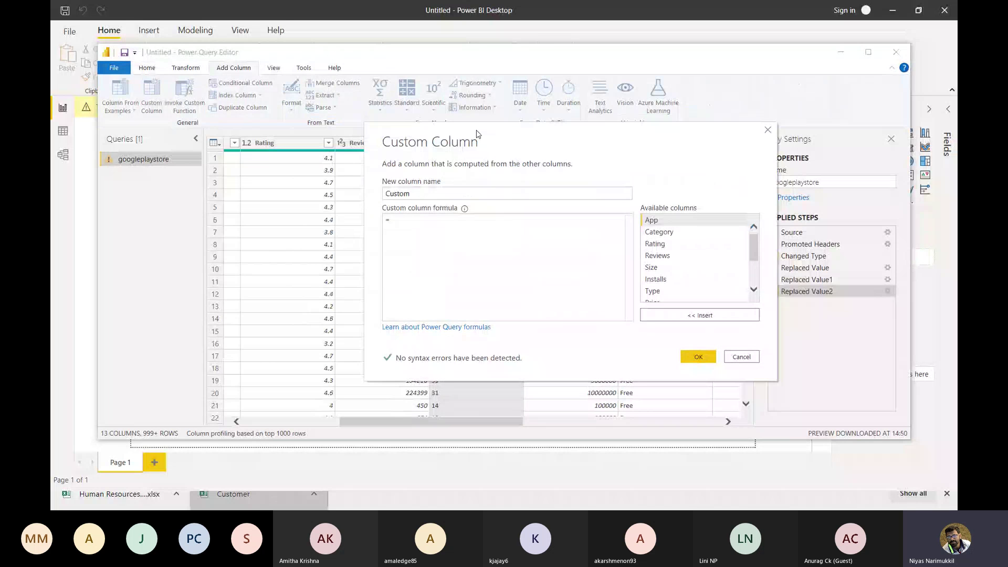
click(436, 192)
key(BackSpace)
key(BackSpace)
key(BackSpace)
key(BackSpace)
key(BackSpace)
key(BackSpace)
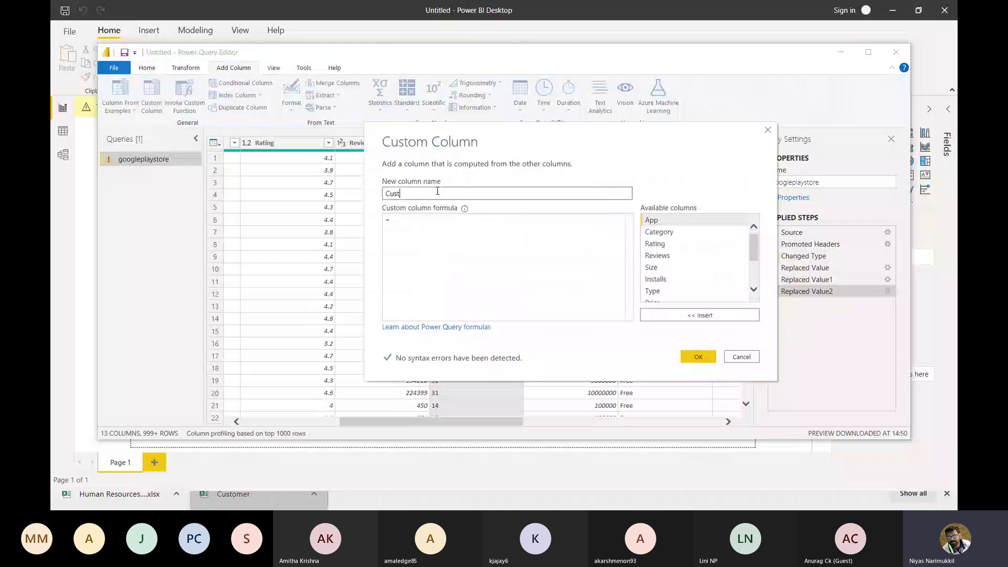
text(Size_)
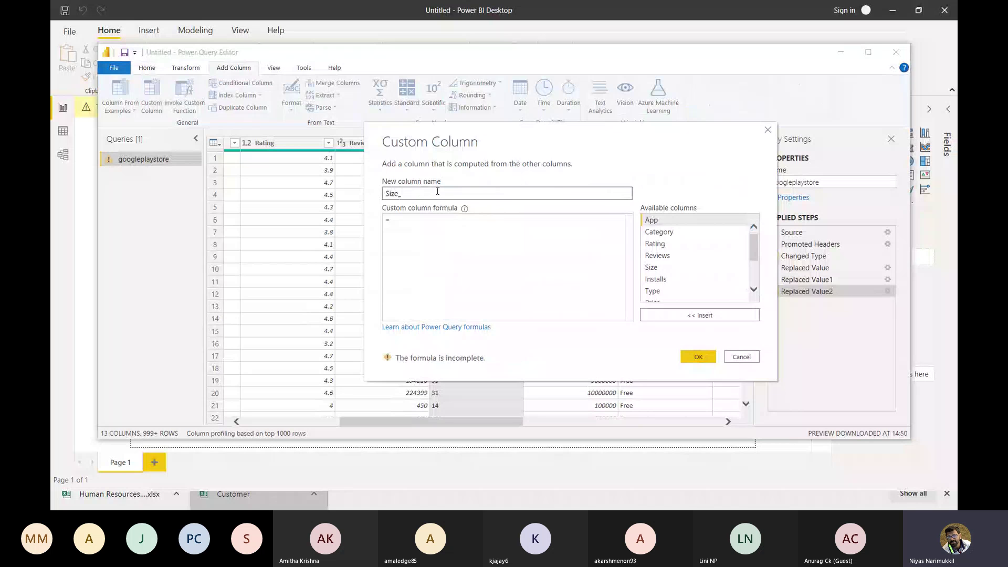
text(updated)
click(431, 219)
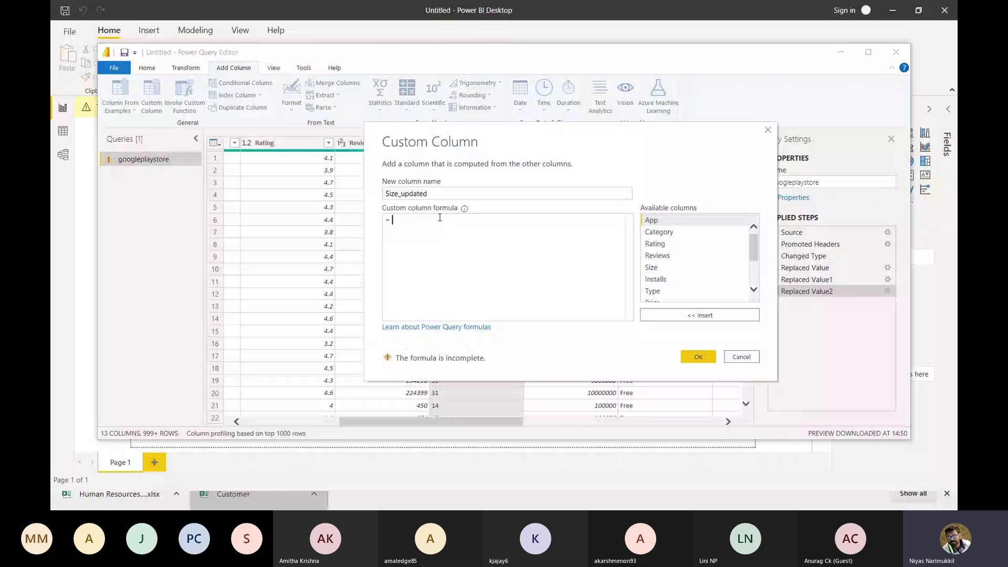
text(sub)
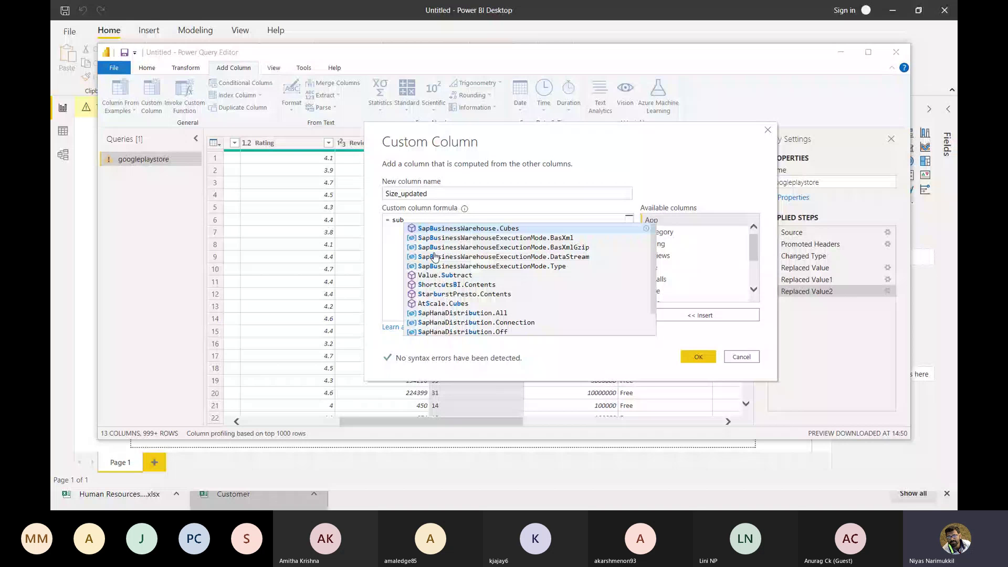
text(s)
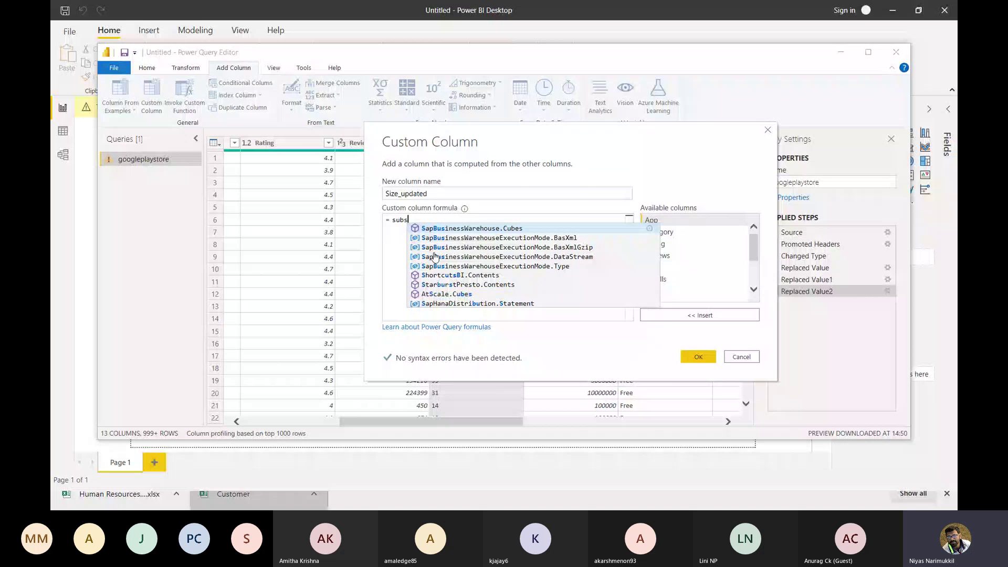
key(BackSpace)
key(BackSpace)
key(BackSpace)
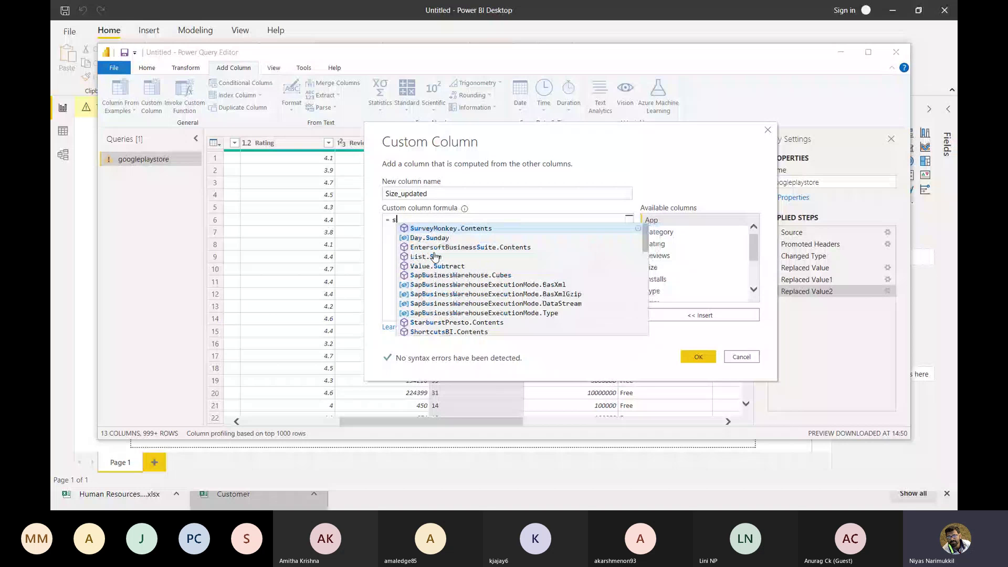
key(BackSpace)
double_click(650, 267)
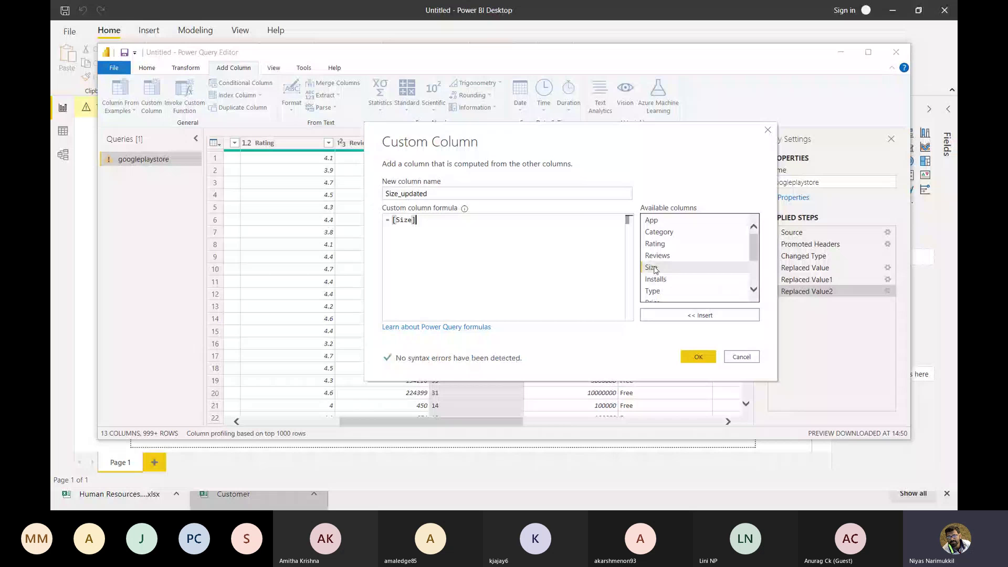
click(392, 221)
text(if()
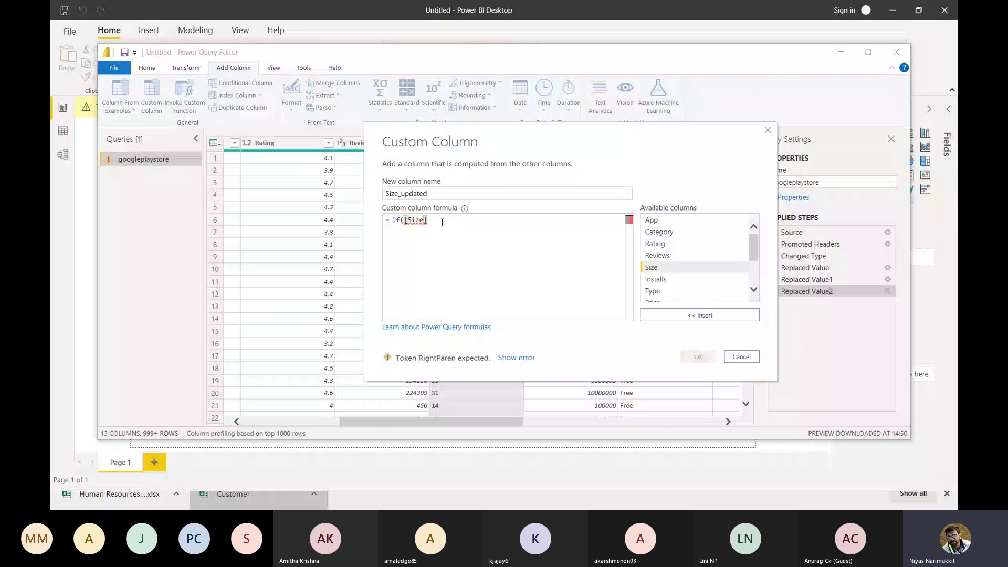
key(BackSpace)
key(BackSpace)
key(BackSpace)
key(BackSpace)
key(BackSpace)
key(BackSpace)
key(BackSpace)
key(BackSpace)
key(BackSpace)
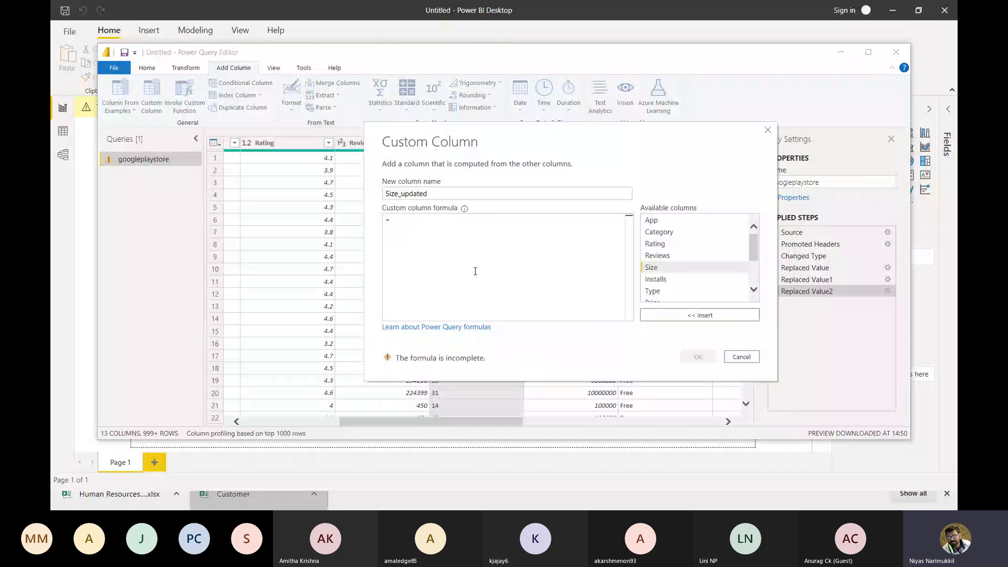
- Open the Power Query formulas help article in the browser and read through its guidance on custom columns
click(436, 328)
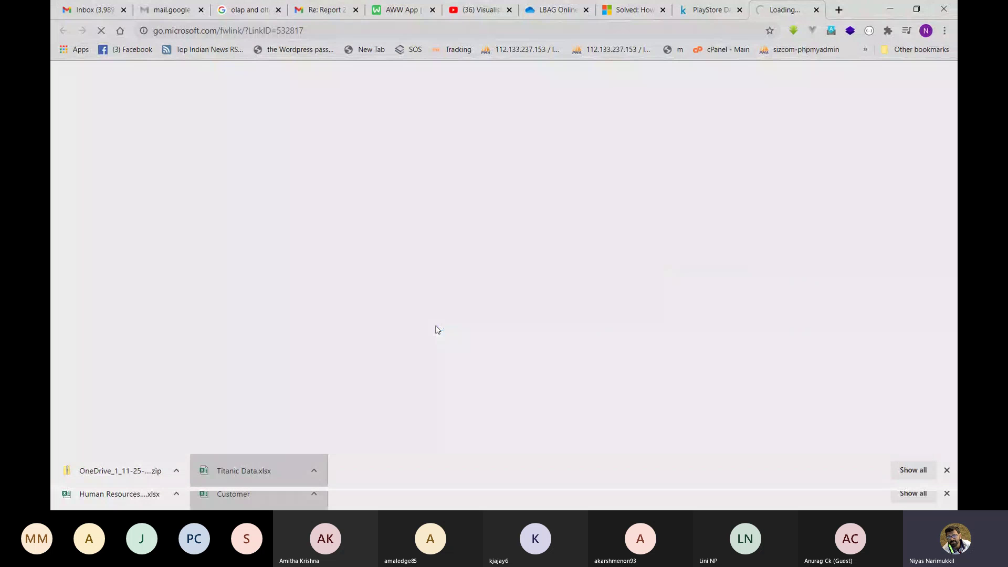
key(alt+Tab)
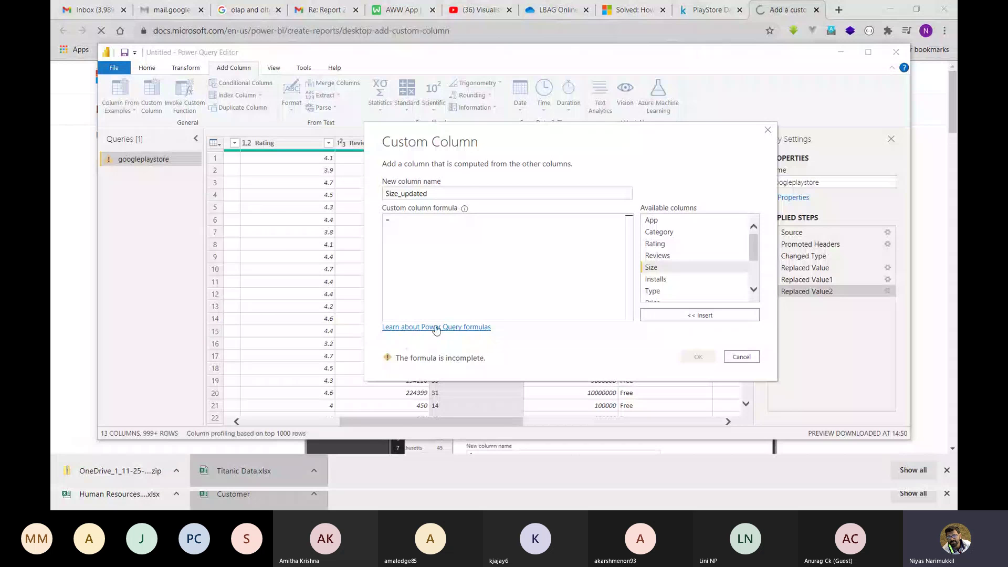
key(alt+Tab)
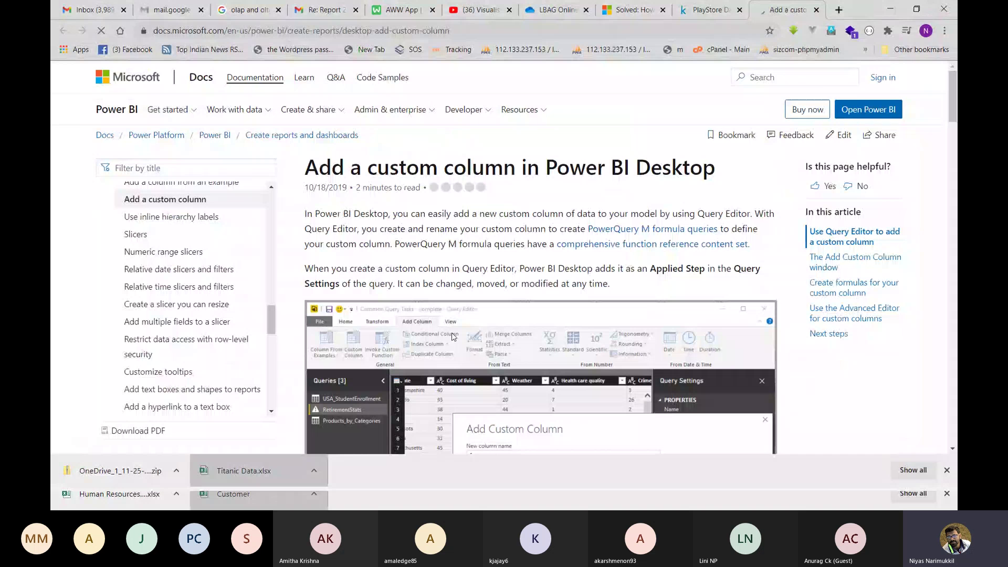
scroll(452, 337, down, 4)
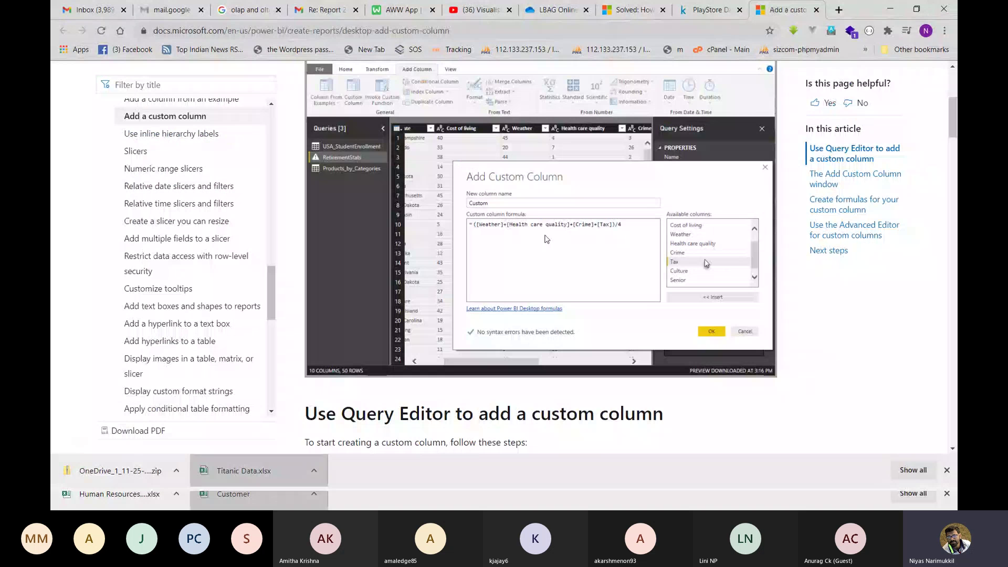
scroll(548, 247, down, 10)
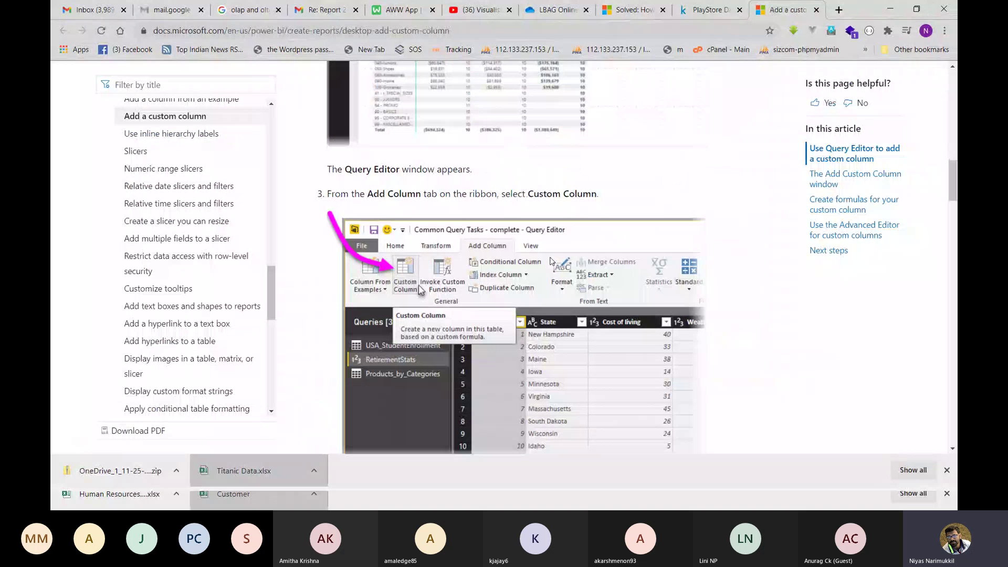
scroll(551, 261, down, 10)
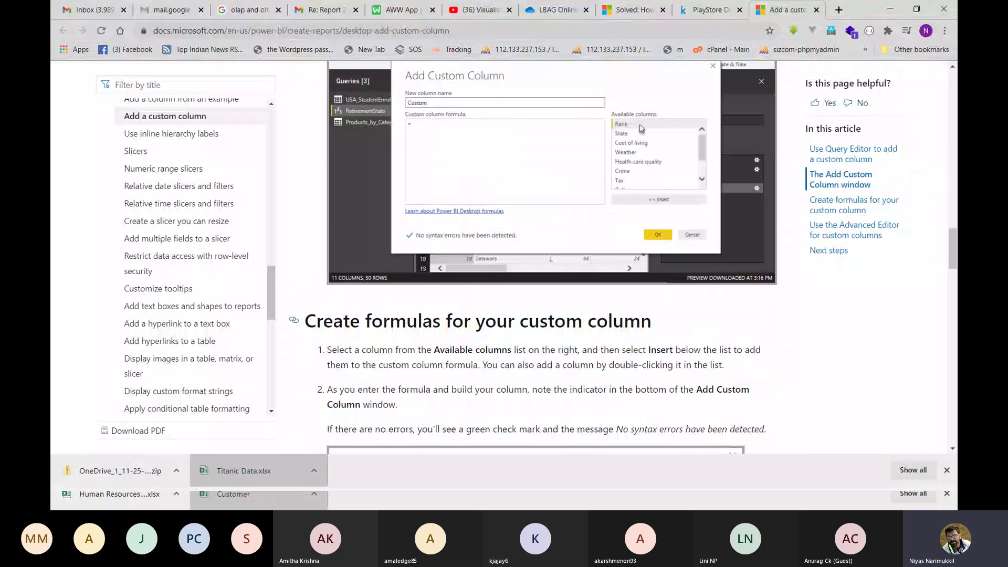
- Search the web in a new browser tab for "power query for searching a character"
click(838, 10)
text(power quer)
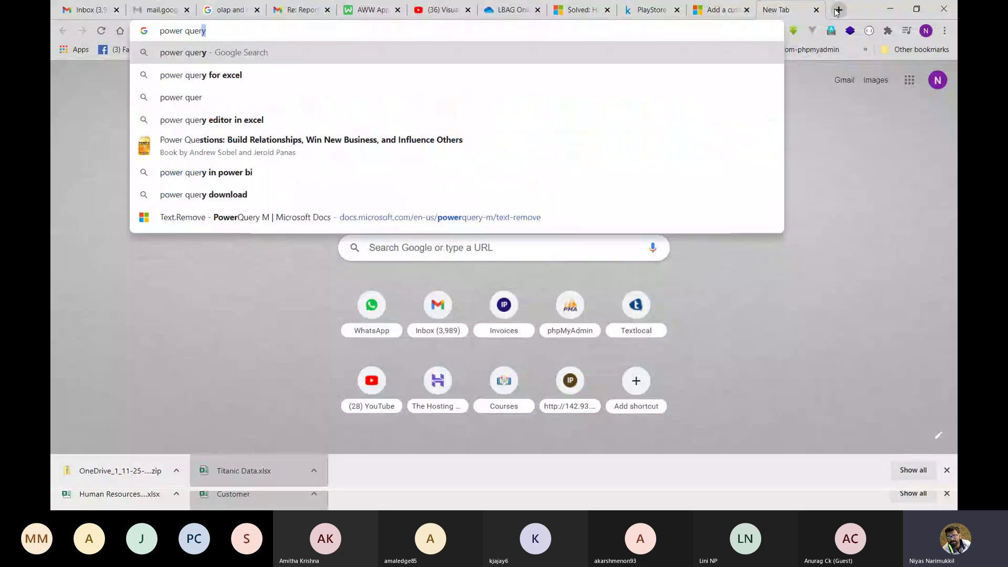
text(y to)
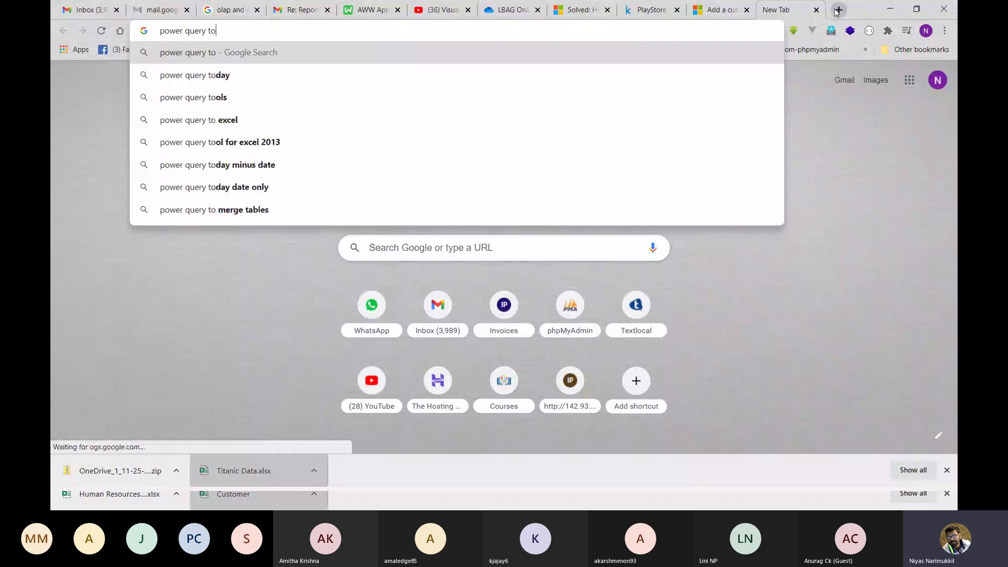
key(BackSpace)
key(BackSpace)
text(for s)
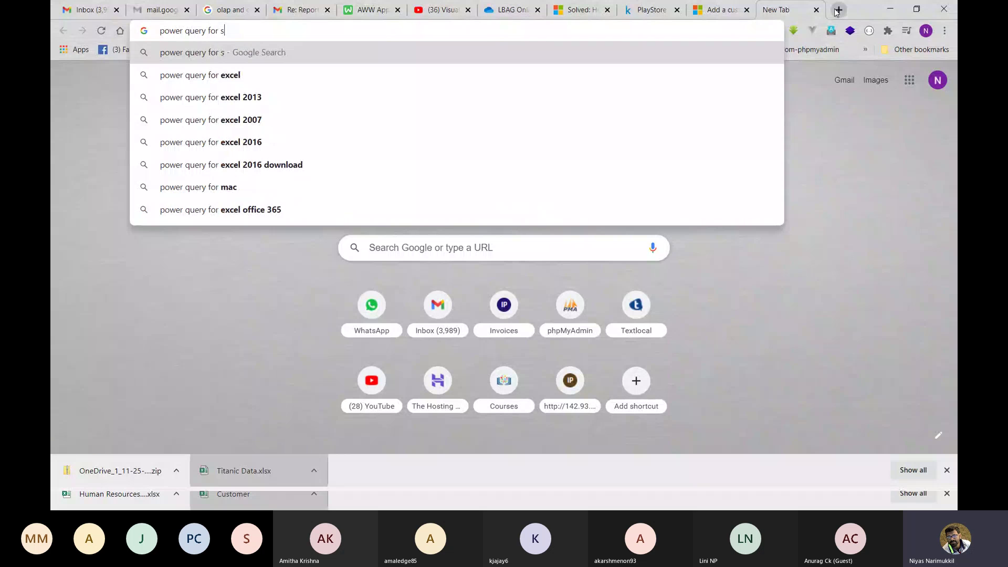
text(earching a cha)
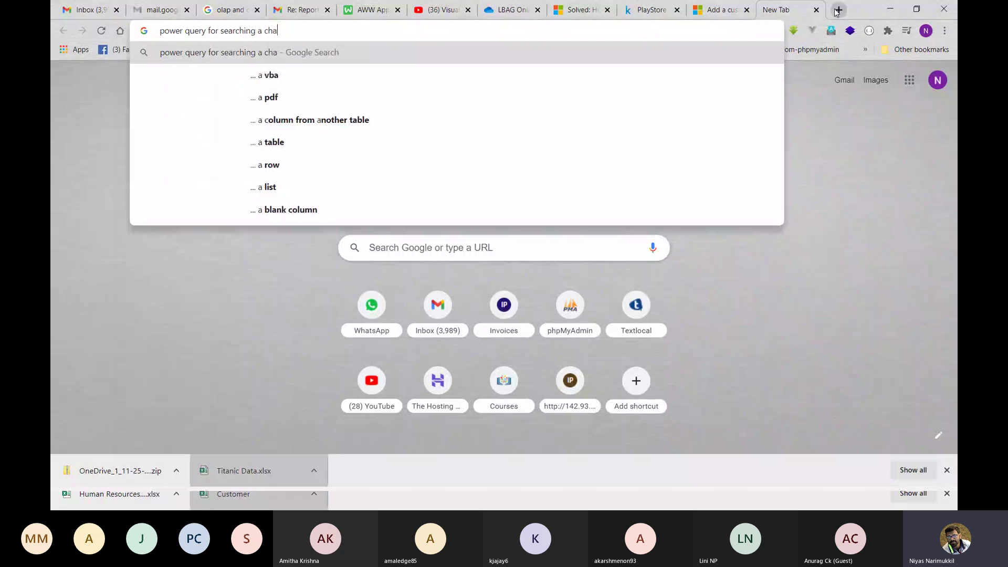
text(r)
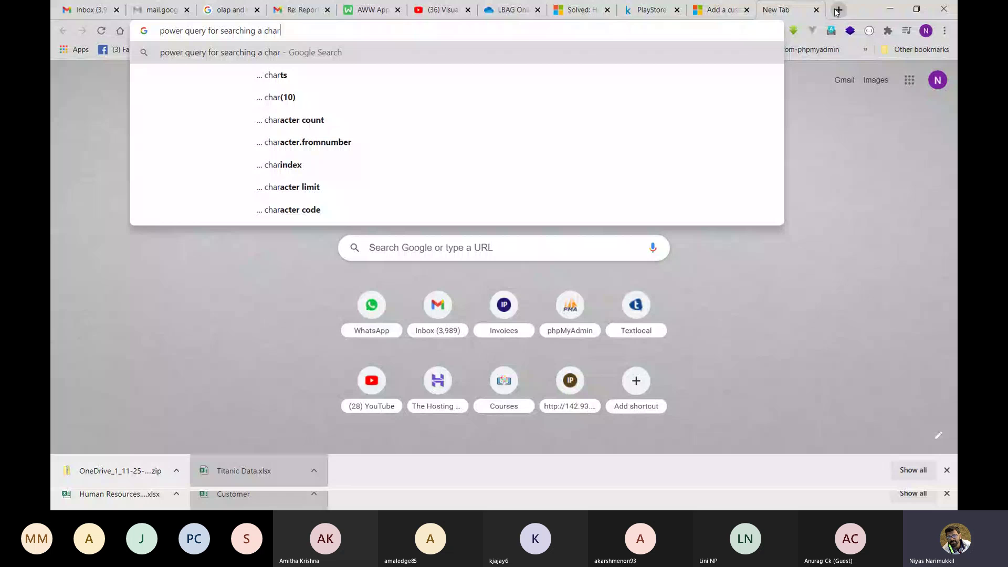
text(acter)
key(Return)
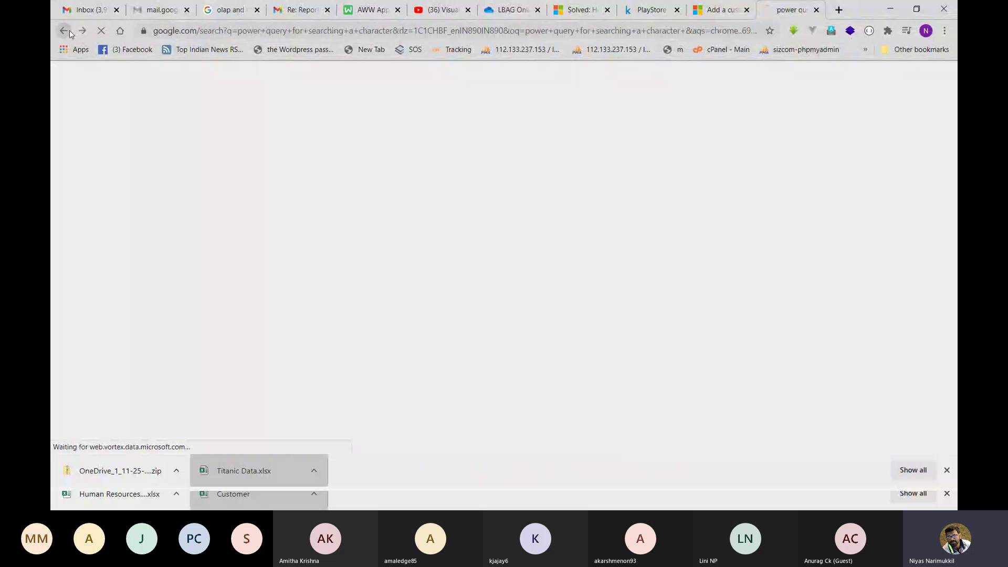
- Switch to the Teams meeting chat and find the shared IF formula that converts "k" sizes
key(alt+Tab)
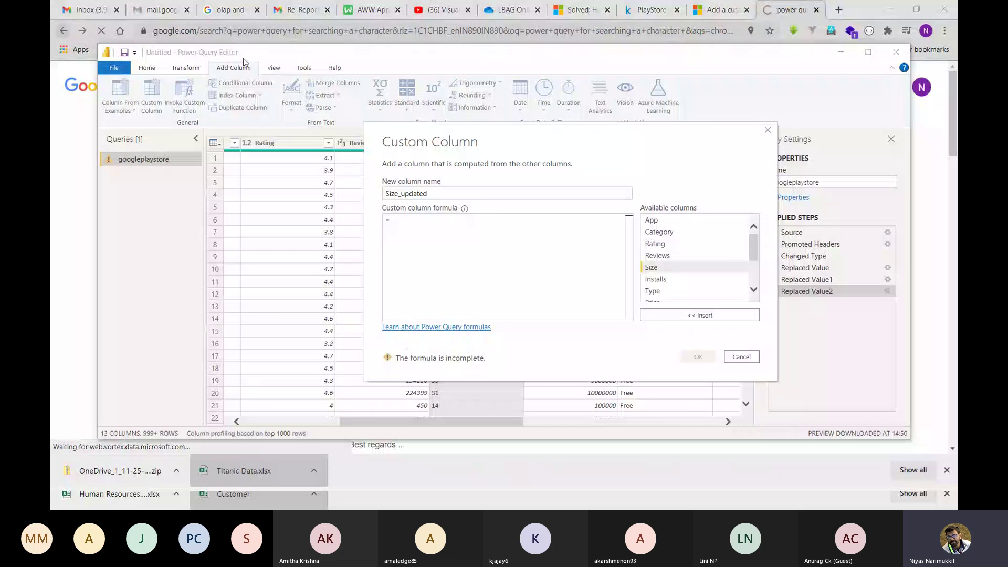
key(alt+Tab)
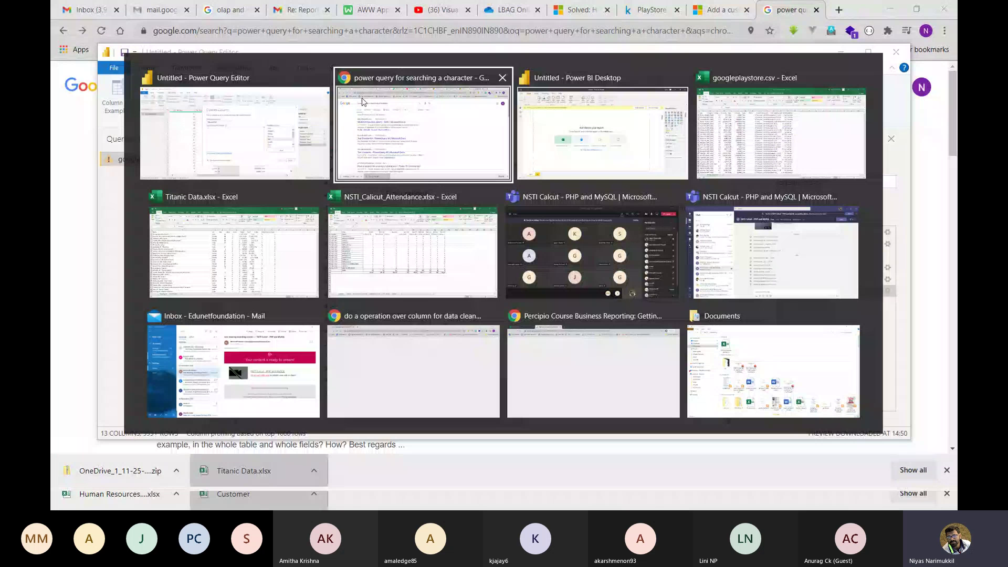
click(606, 263)
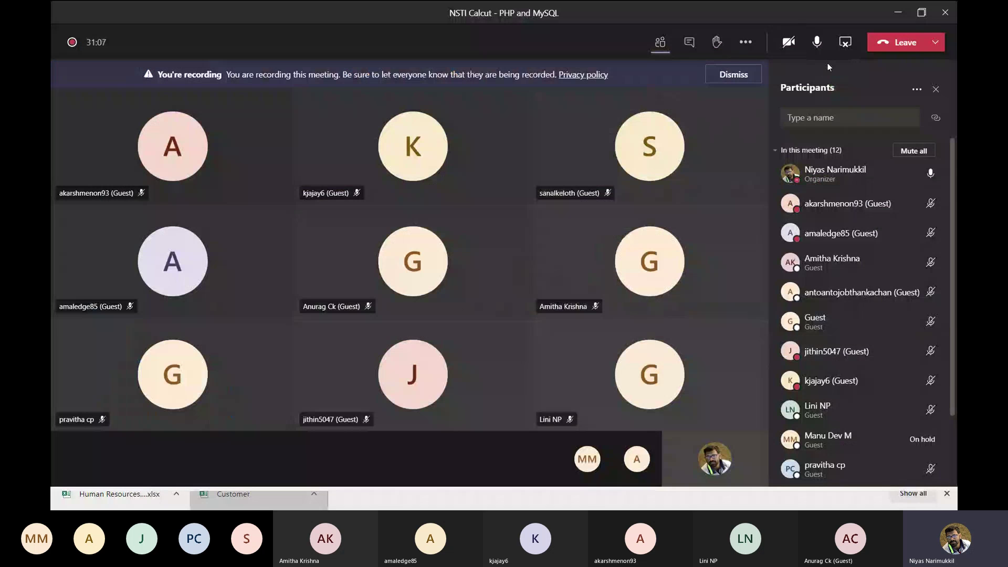
click(691, 53)
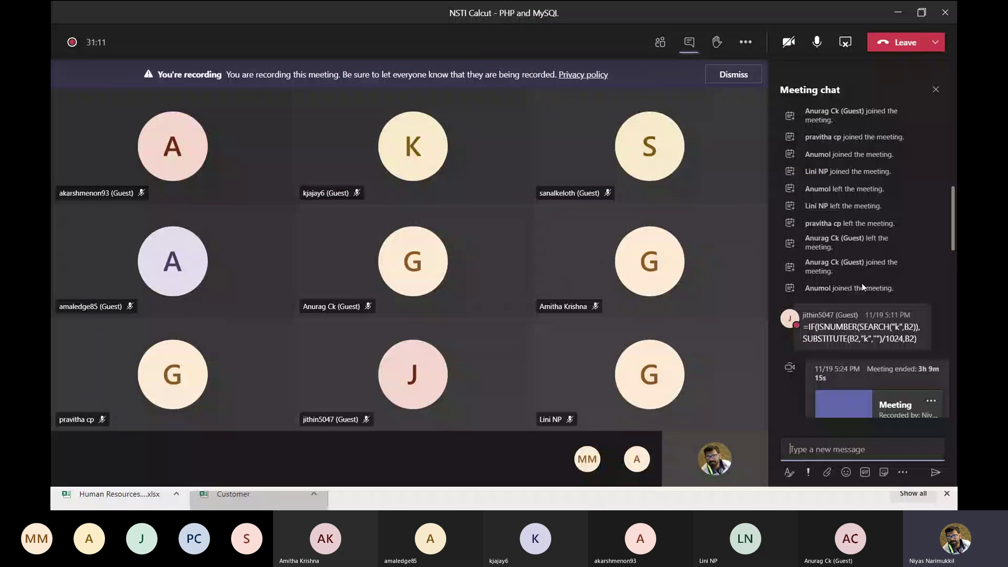
scroll(834, 310, up, 1)
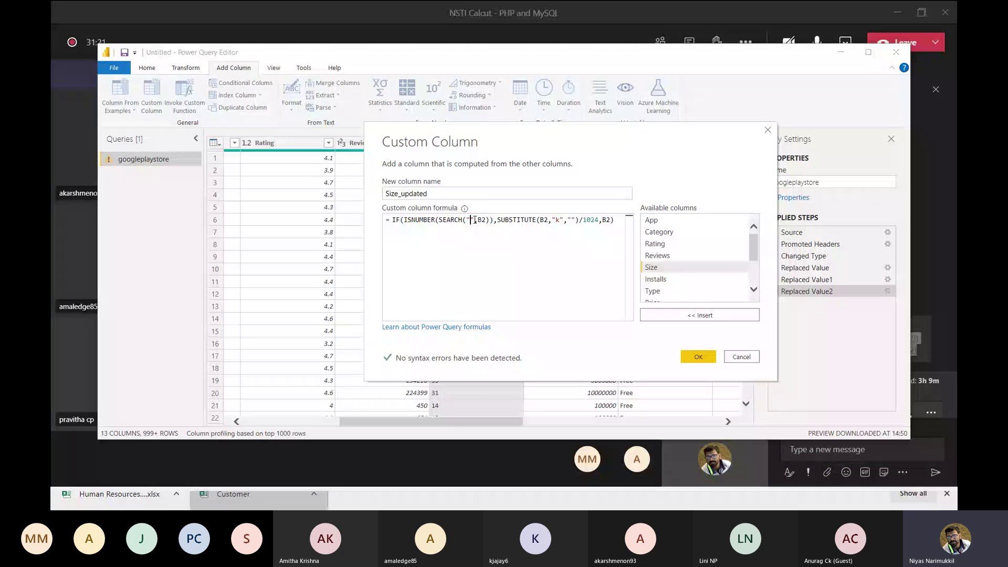
- Try to create Size_updated in Power Query Editor with the formula IF(ISNUMBER(SEARCH("k",[Size])),SUBSTITUTE([Size],"k","")/1024,[Size])
text(,)
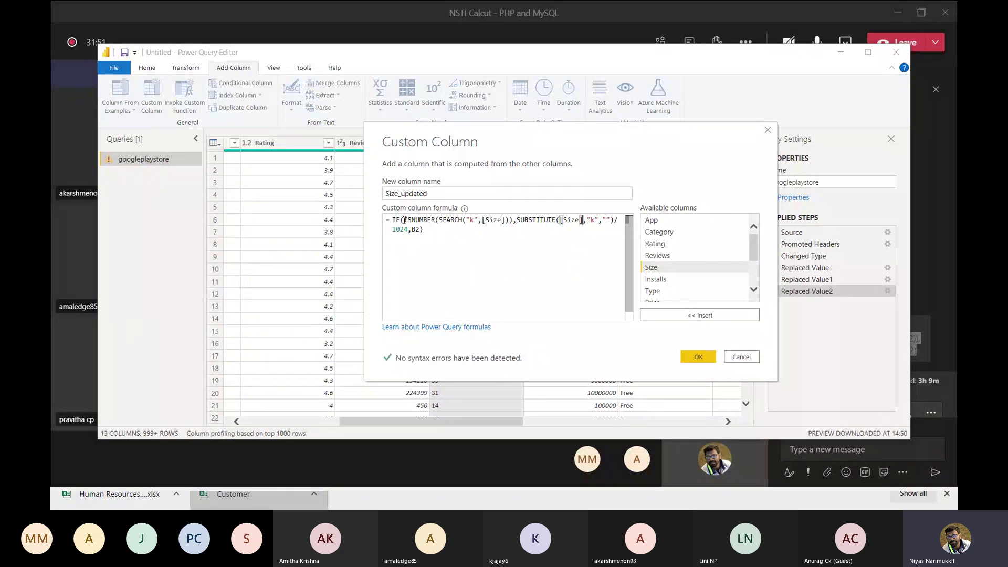
click(422, 229)
key(BackSpace)
key(BackSpace)
double_click(650, 267)
click(702, 357)
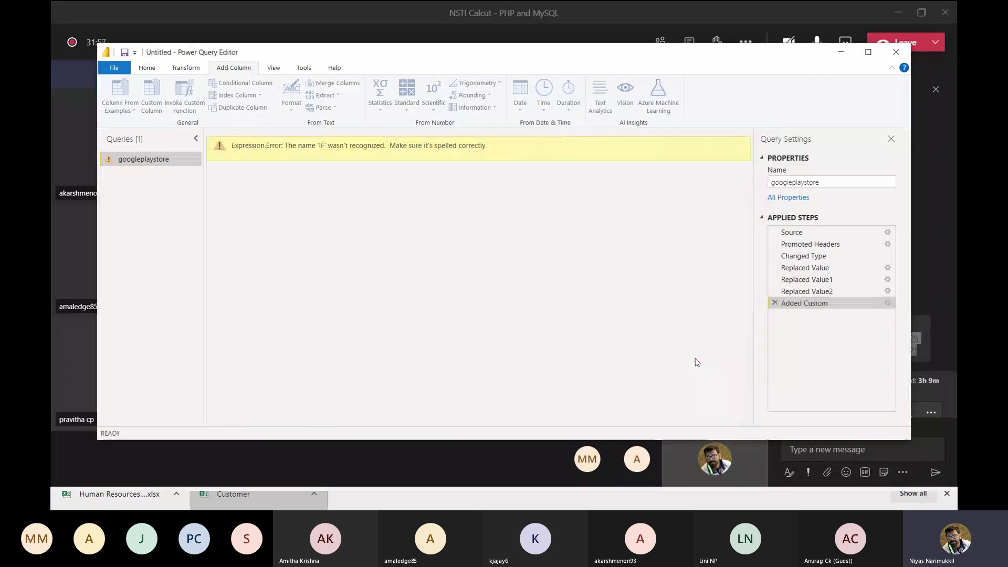
- Maximize the Power Query Editor window, keeping the Queries list expanded
click(195, 140)
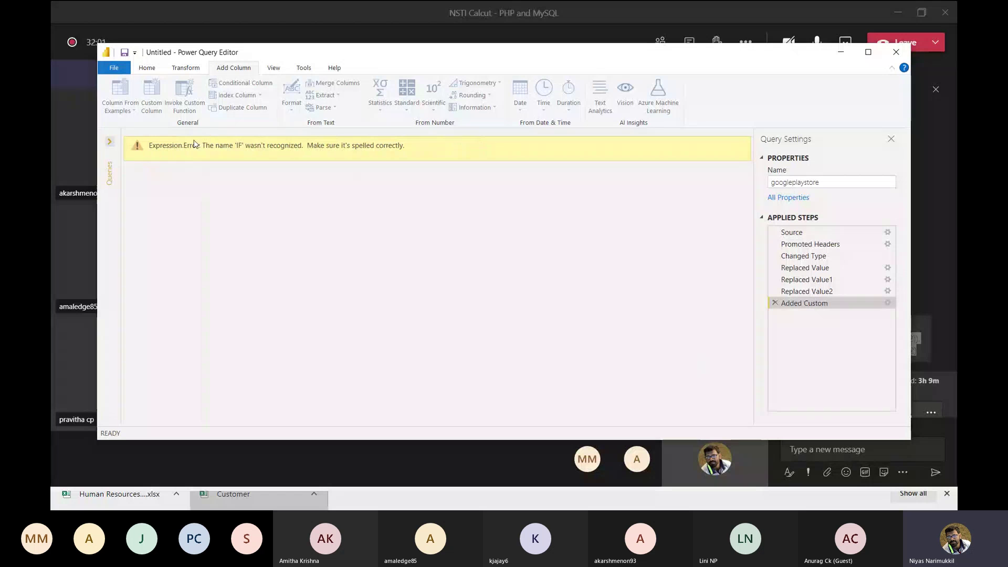
click(110, 174)
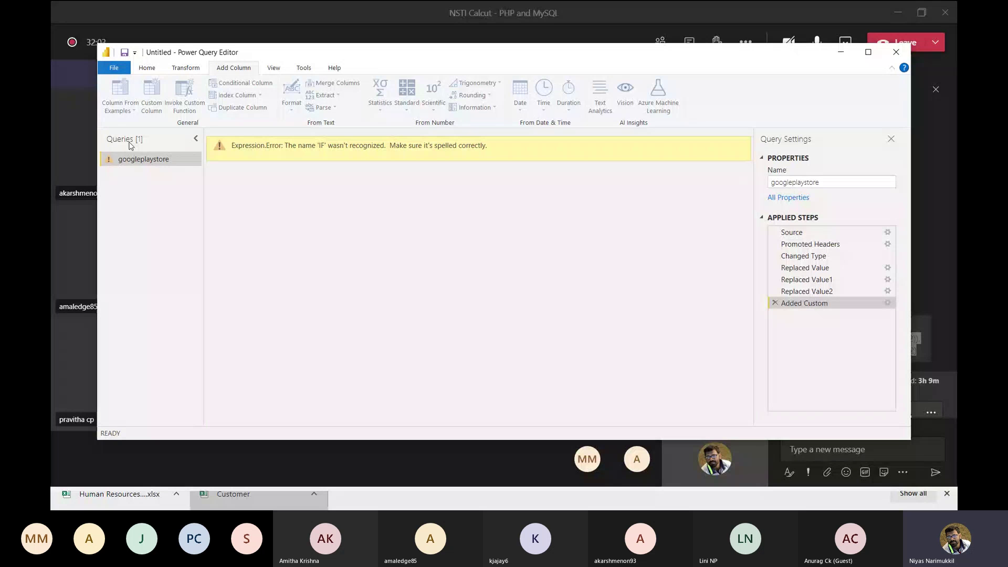
click(877, 52)
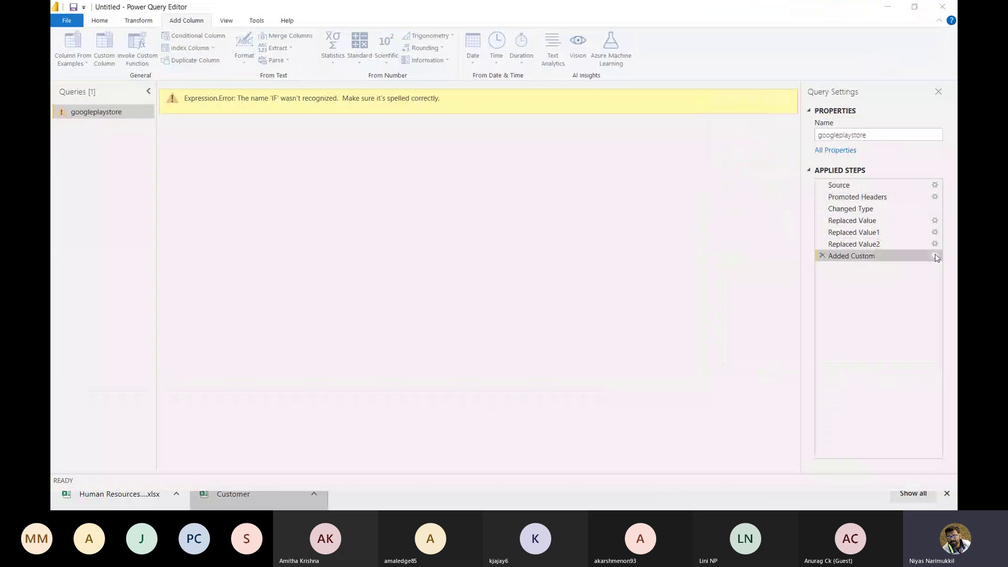
click(936, 256)
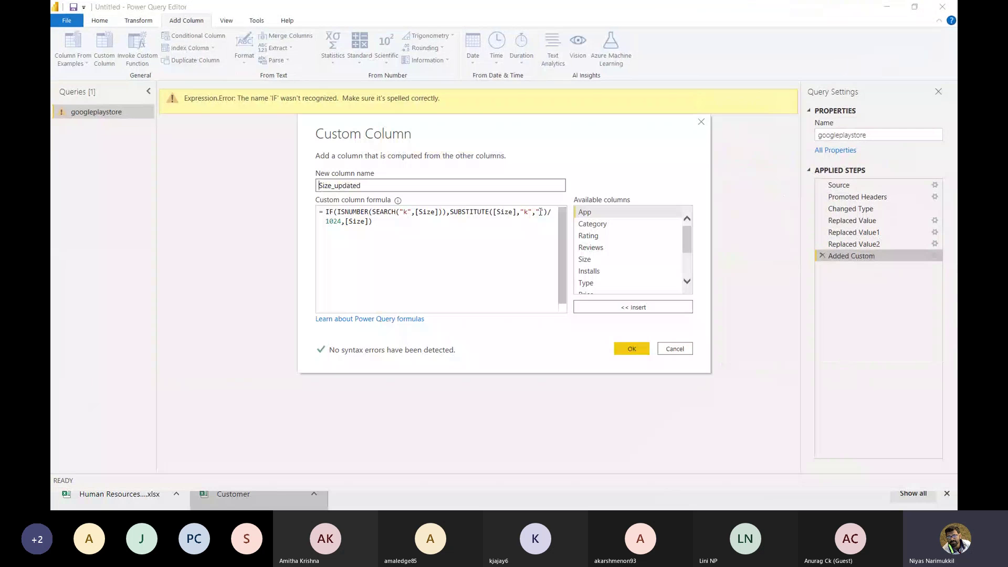
click(335, 212)
key(BackSpace)
key(BackSpace)
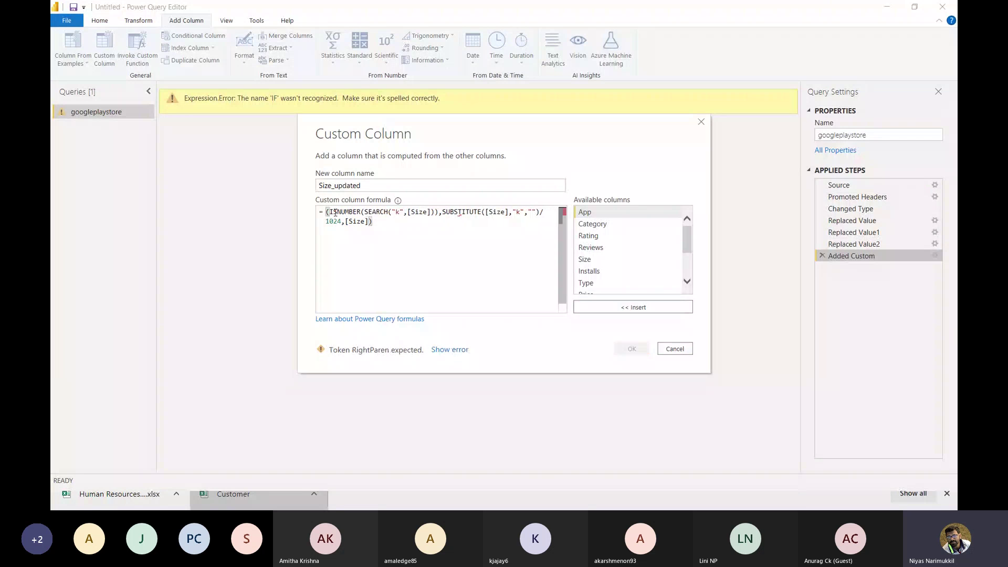
click(679, 351)
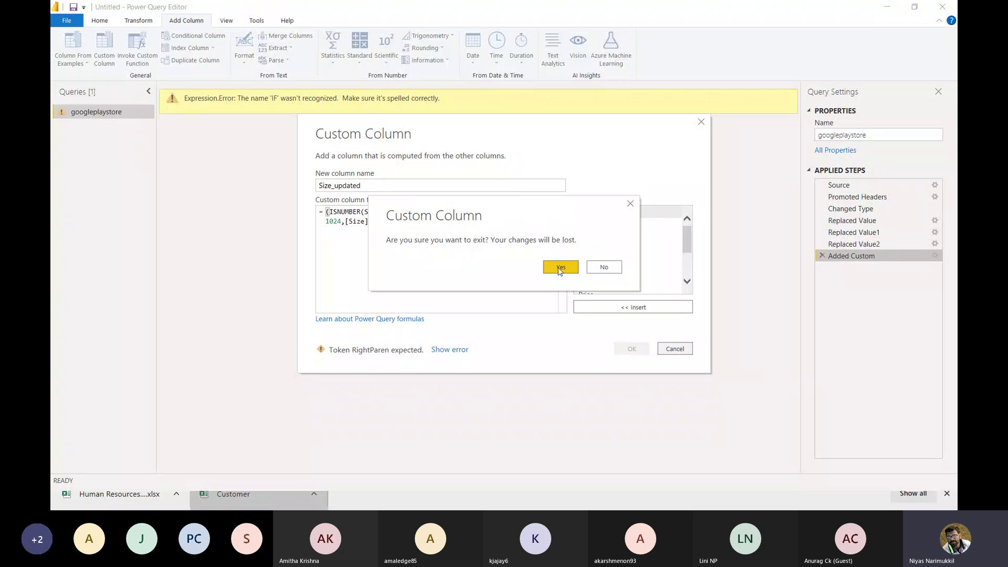
click(603, 269)
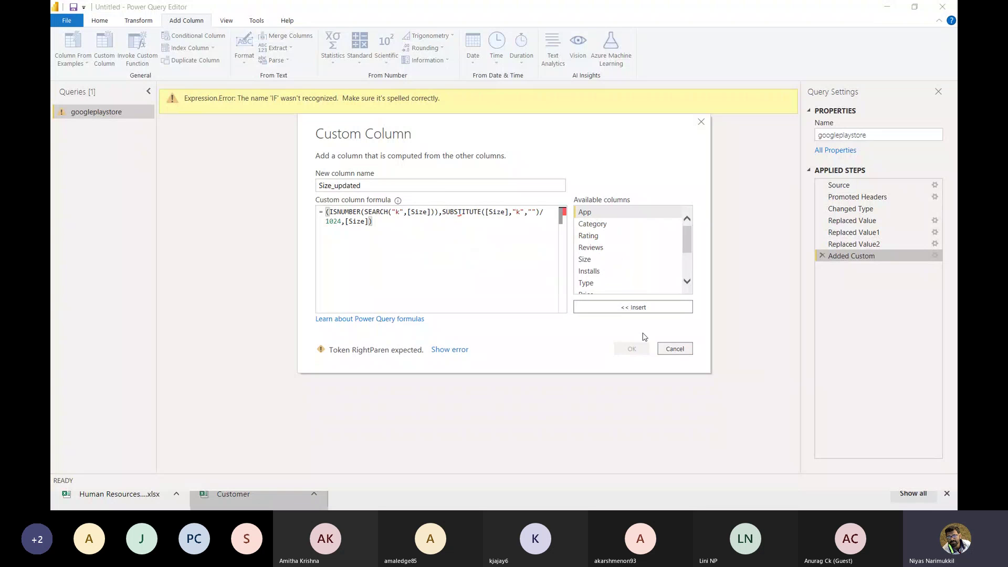
click(674, 349)
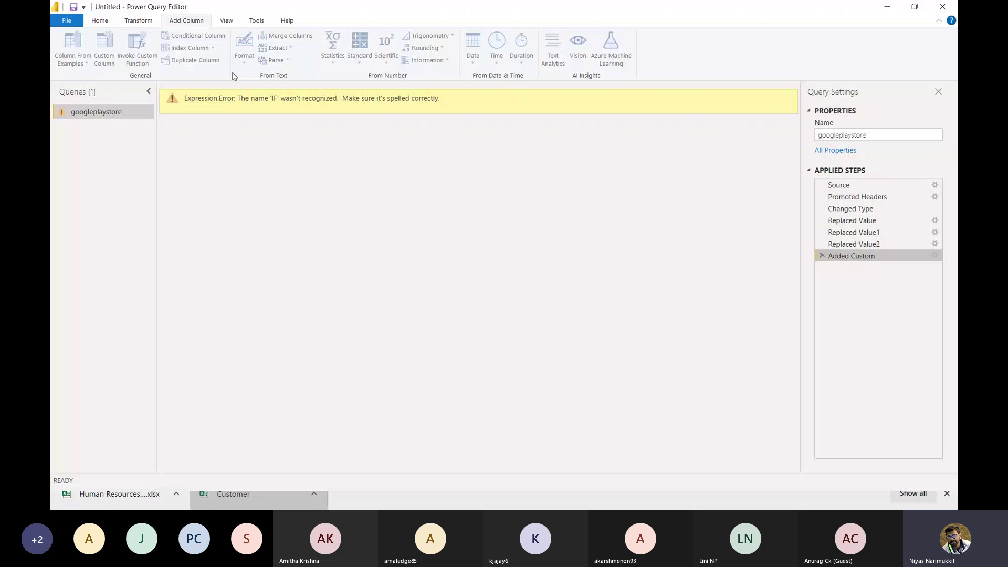
- Collapse the Queries list and delete the Added Custom step from the googleplaystore query
click(149, 91)
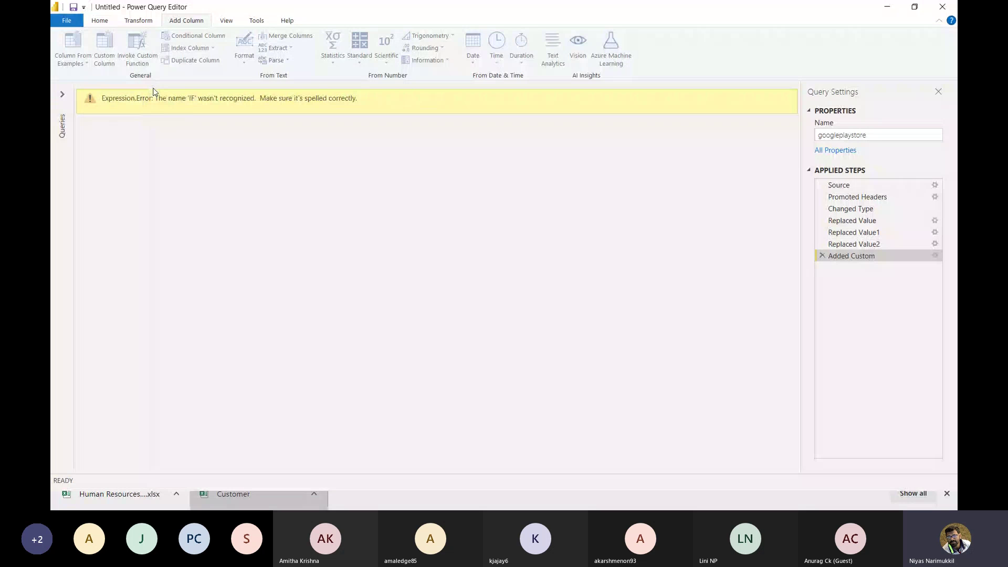
right_click(934, 256)
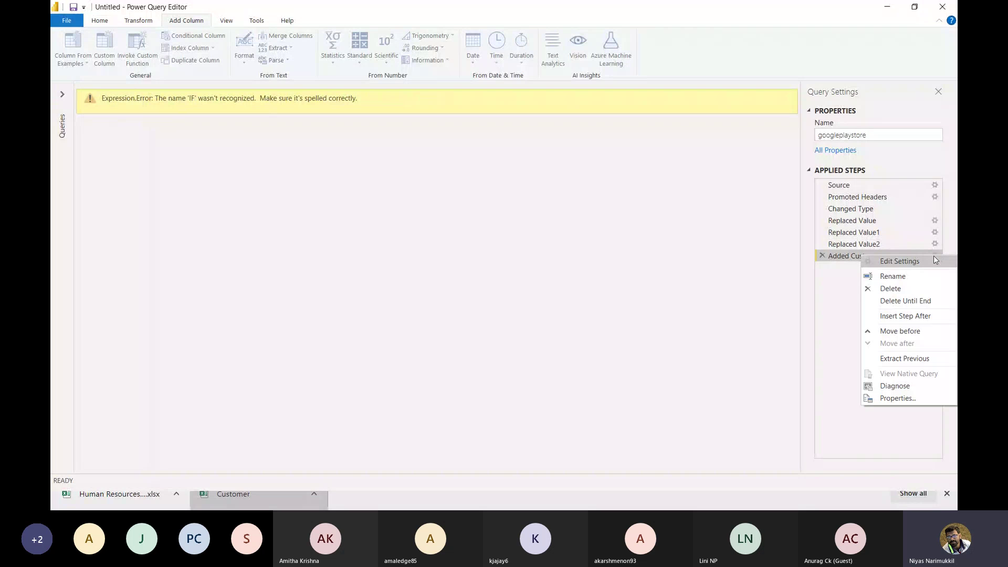
click(891, 289)
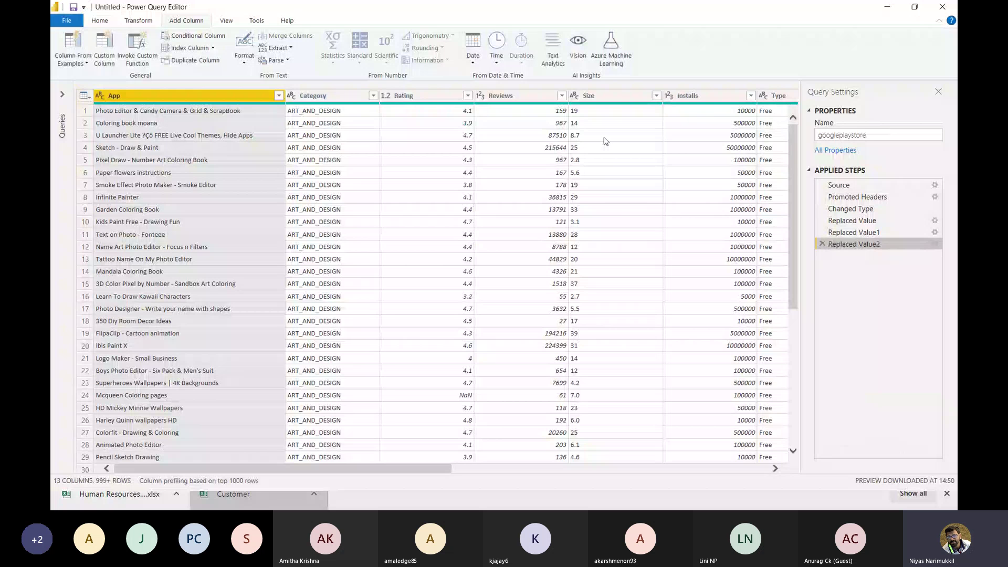
- Select the Size column and examine the googleplaystore rows and the remaining columns through Android Ver
click(605, 141)
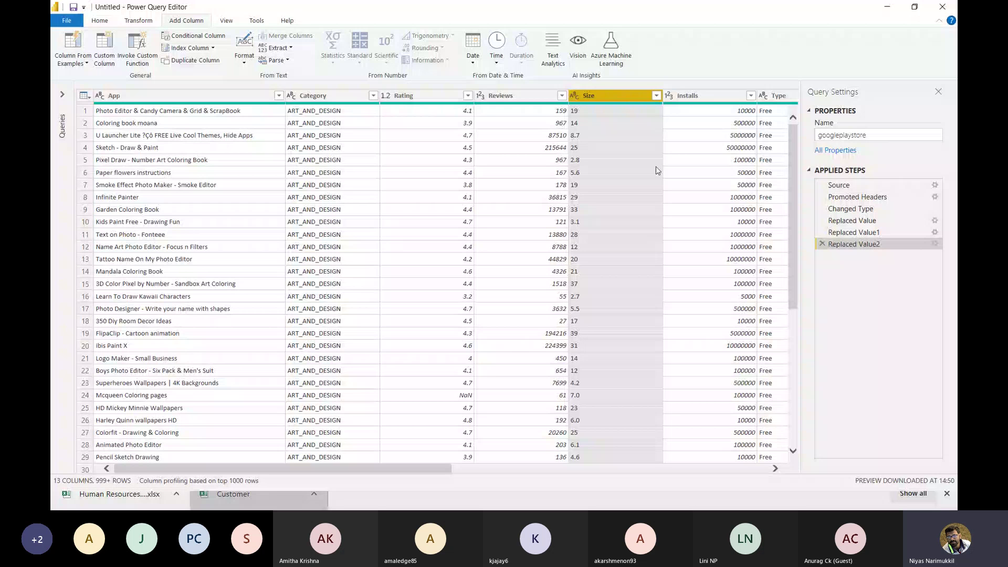
scroll(602, 295, down, 20)
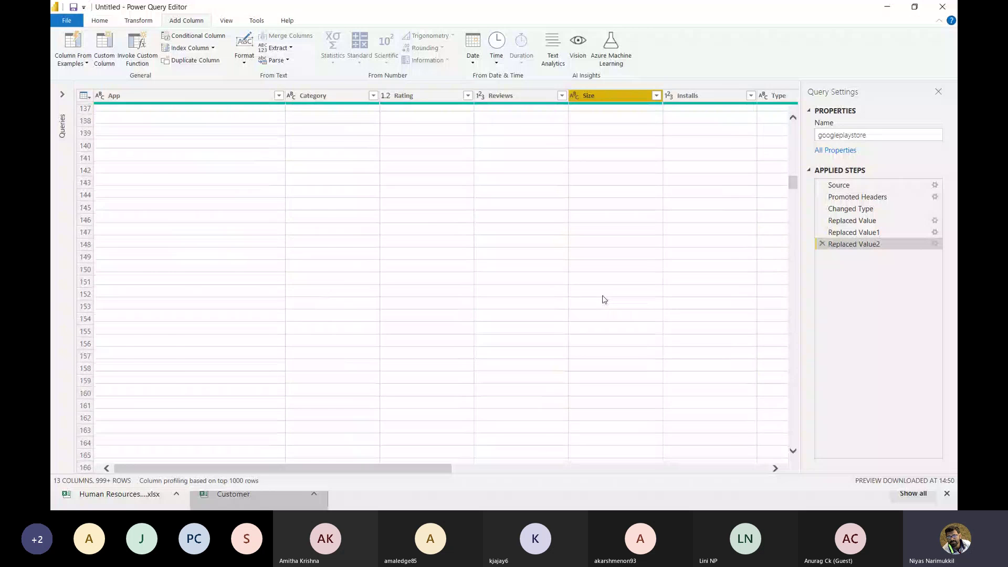
scroll(604, 299, up, 20)
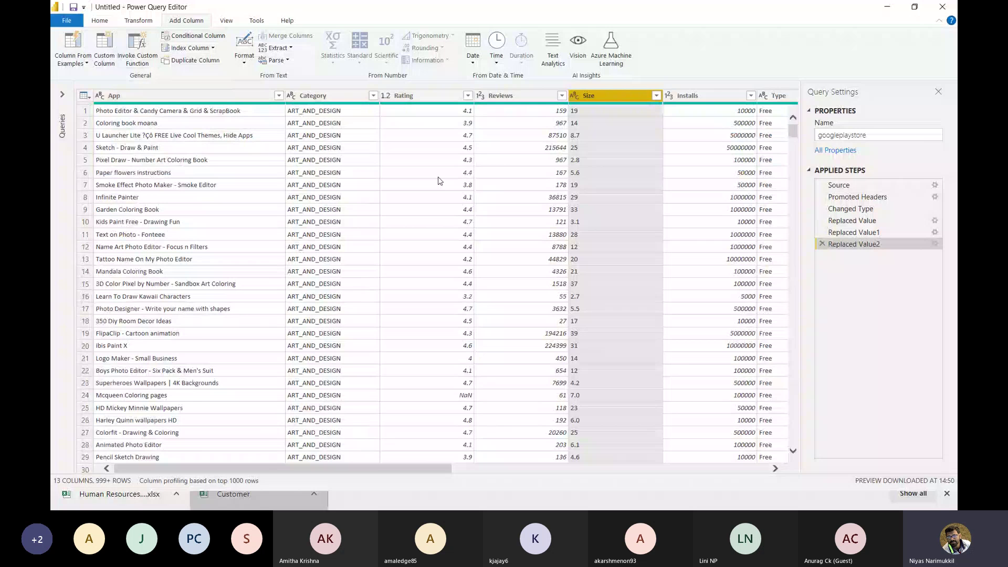
scroll(439, 181, right, 3)
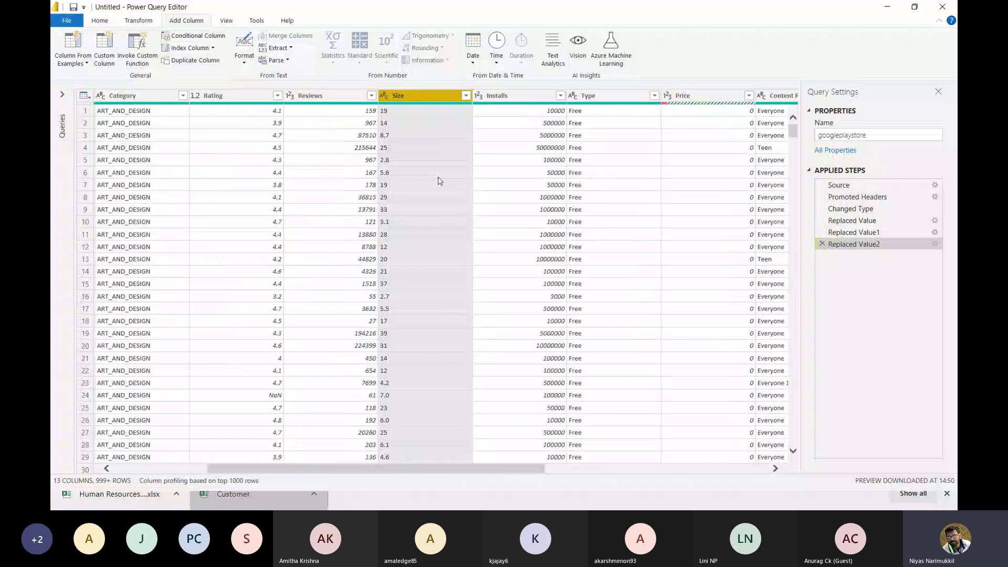
scroll(440, 181, right, 5)
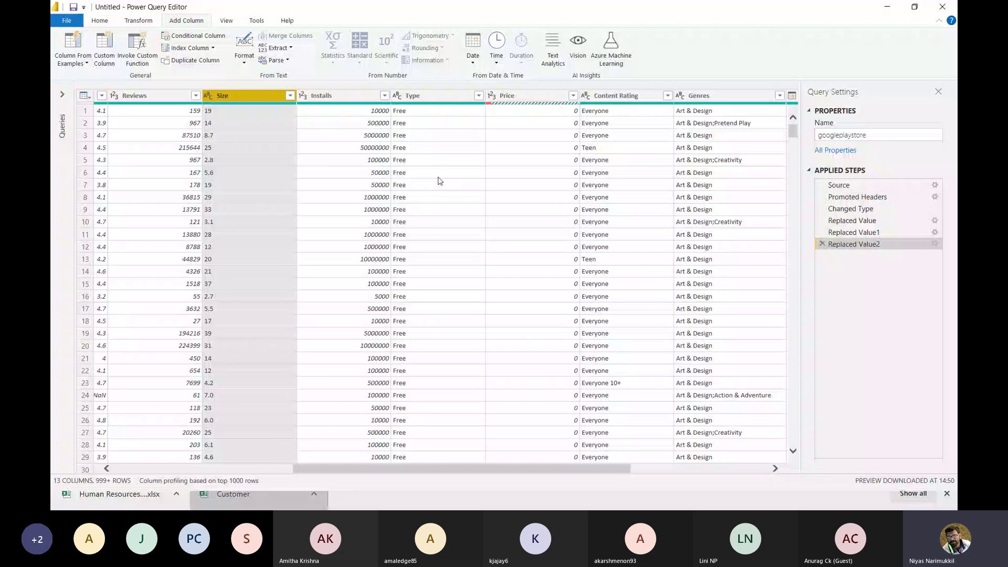
scroll(440, 181, right, 7)
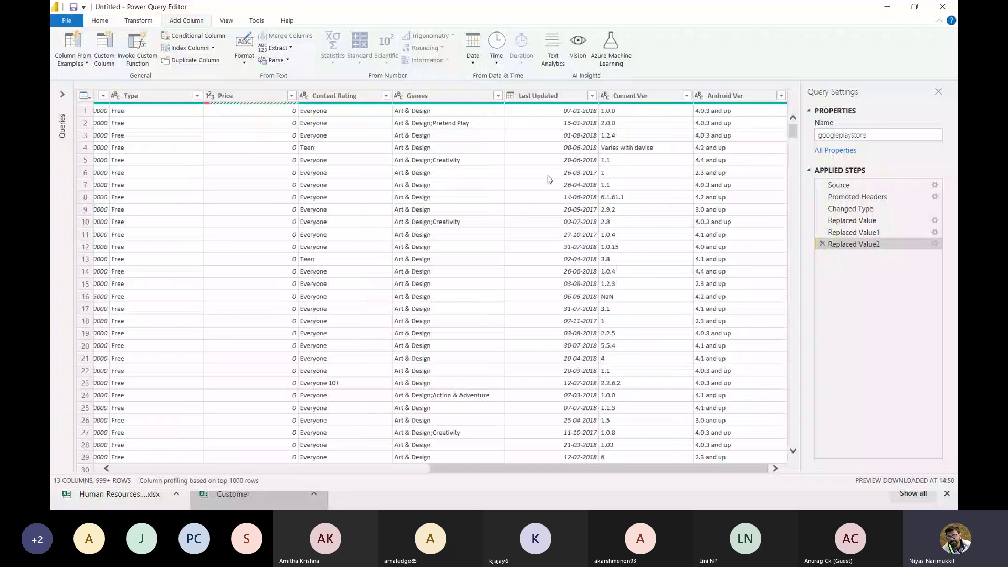
scroll(547, 179, left, 12)
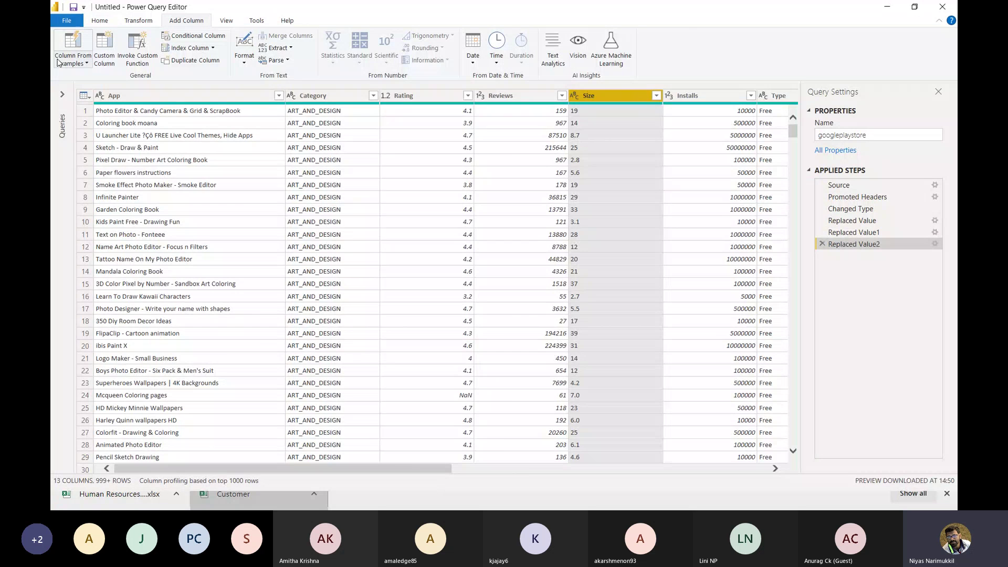
scroll(484, 176, right, 3)
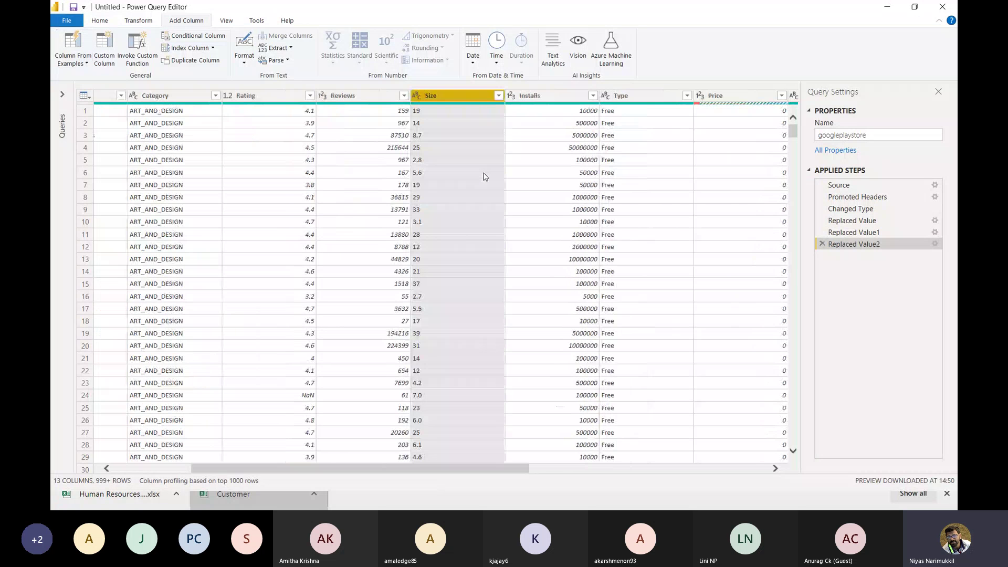
scroll(484, 176, left, 3)
scroll(519, 254, down, 1)
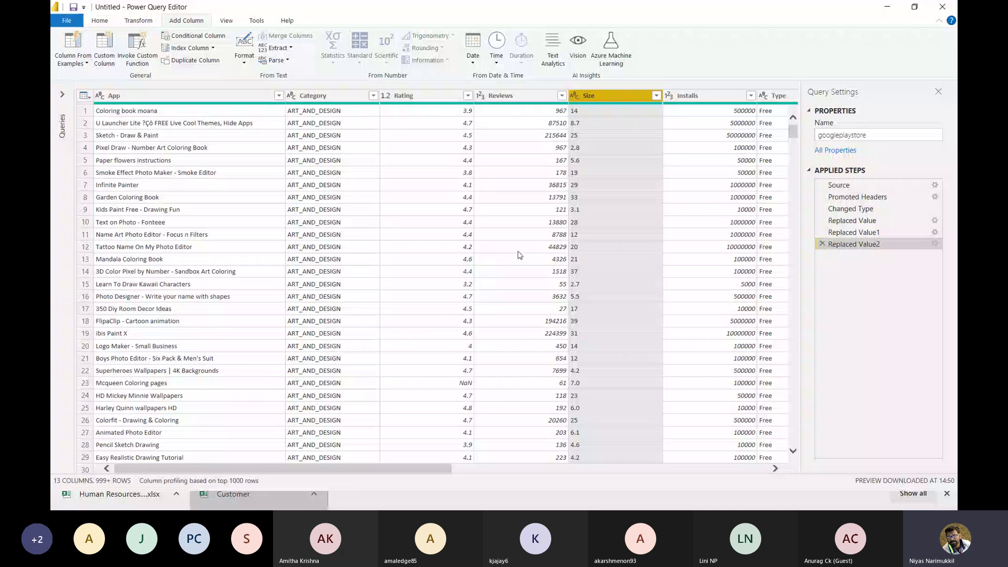
scroll(635, 439, up, 1)
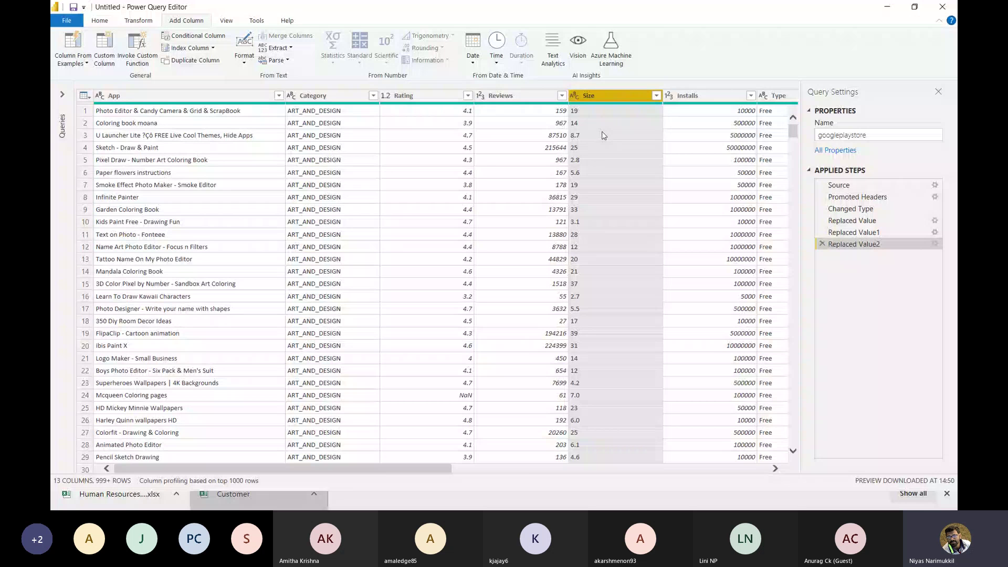
- Replace "k" with an empty value throughout the Size column
right_click(589, 96)
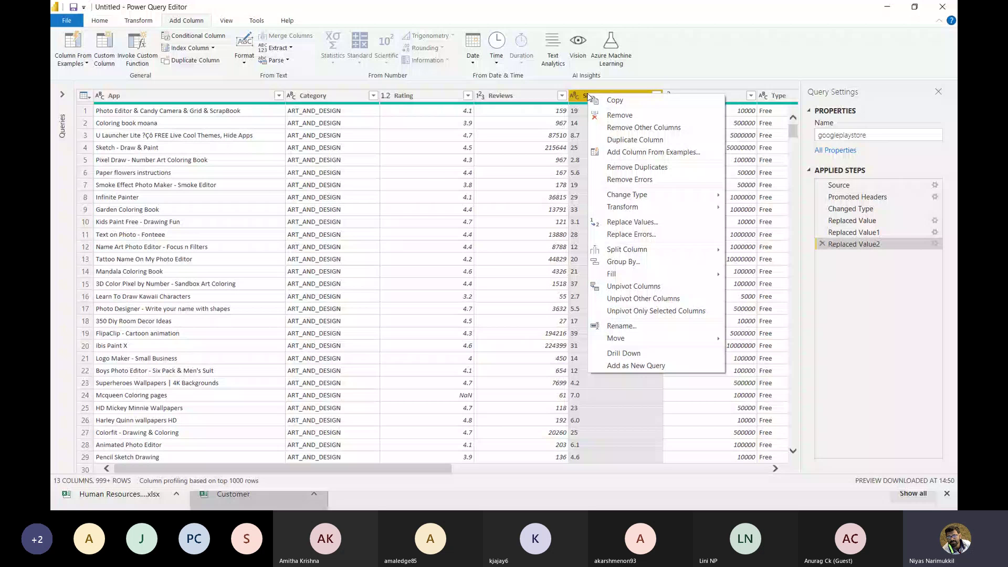
click(632, 222)
text(k)
click(341, 254)
text(0)
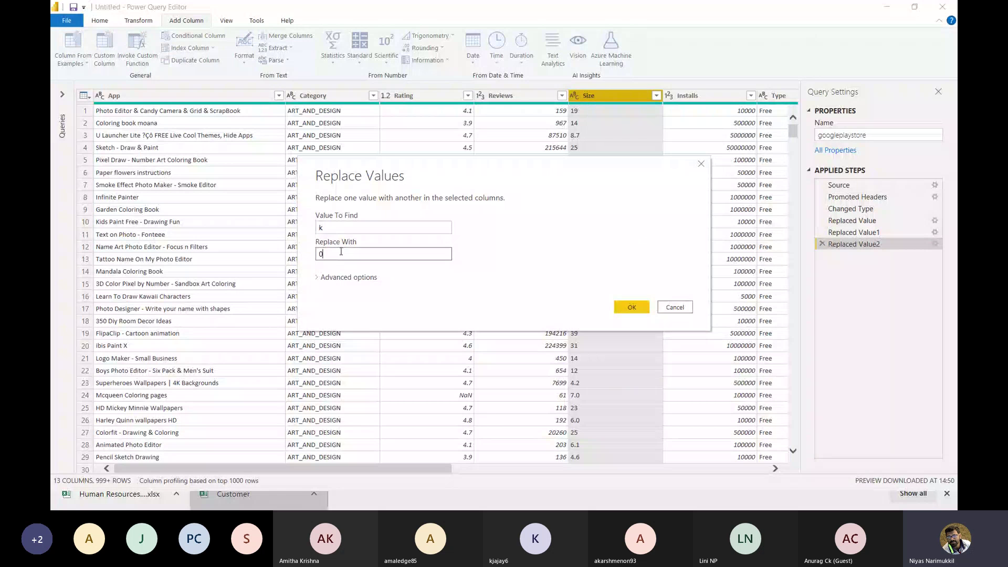
key(BackSpace)
click(633, 308)
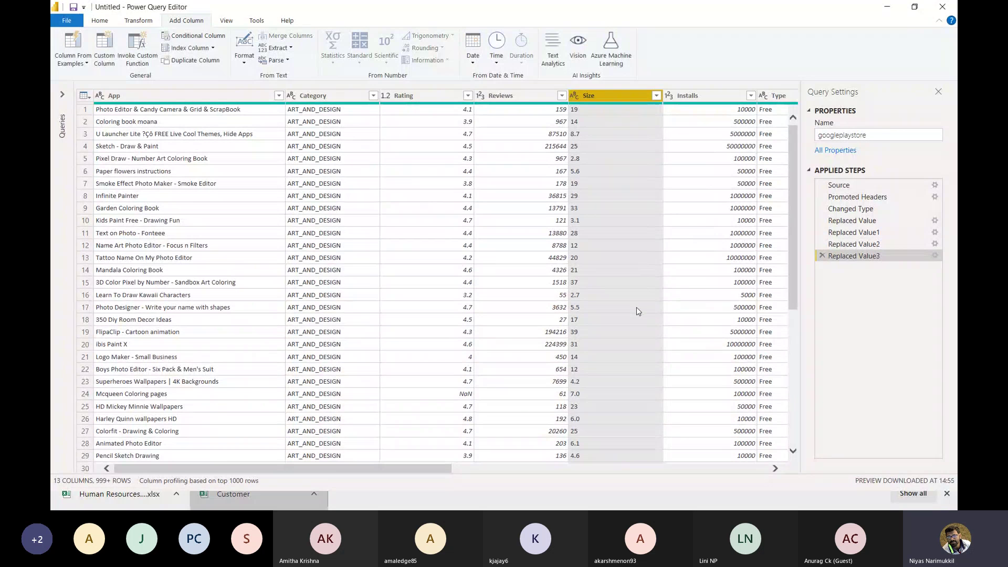
- Check the Size values further down the table and set the column's data type to Decimal Number
scroll(637, 309, down, 9)
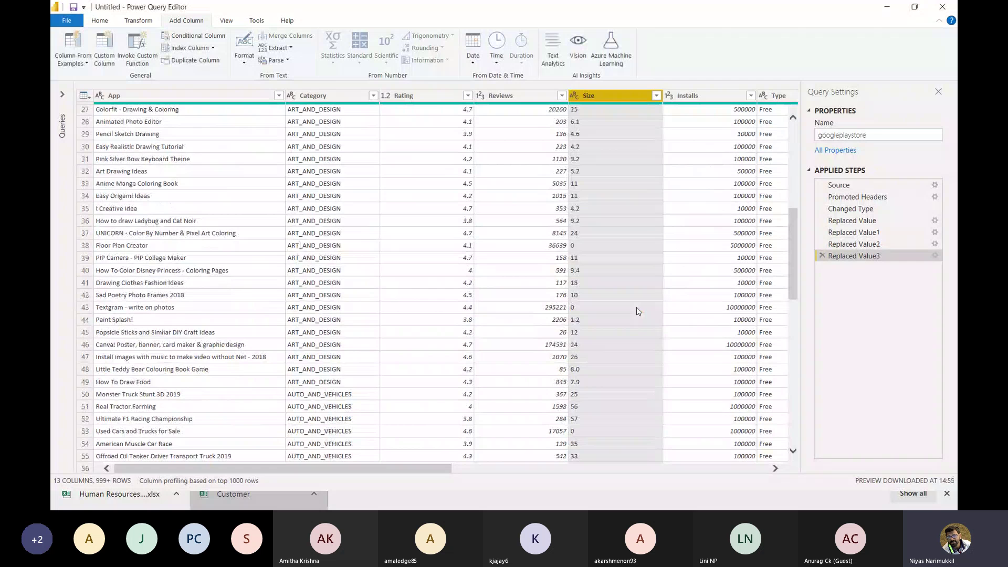
scroll(636, 308, down, 20)
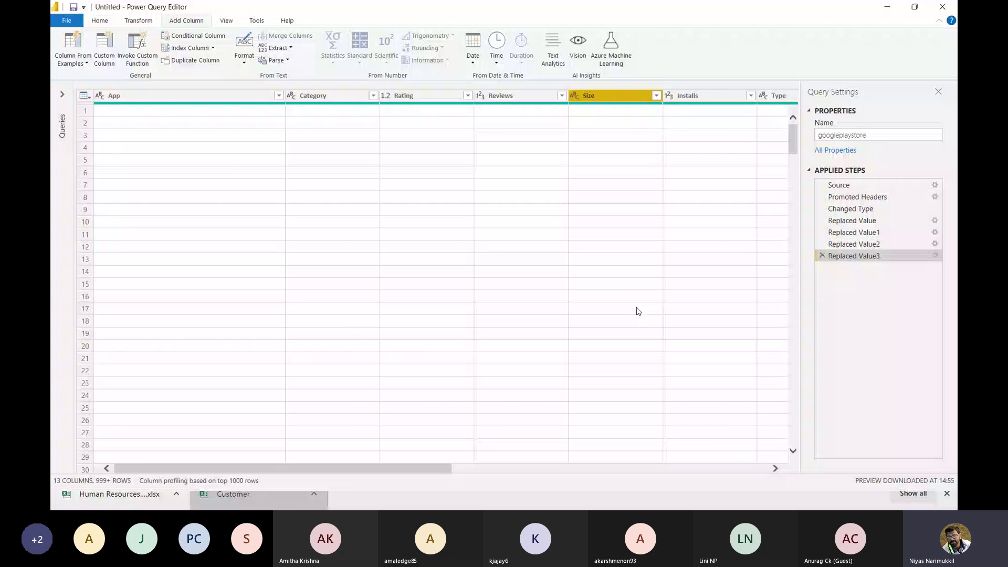
click(575, 95)
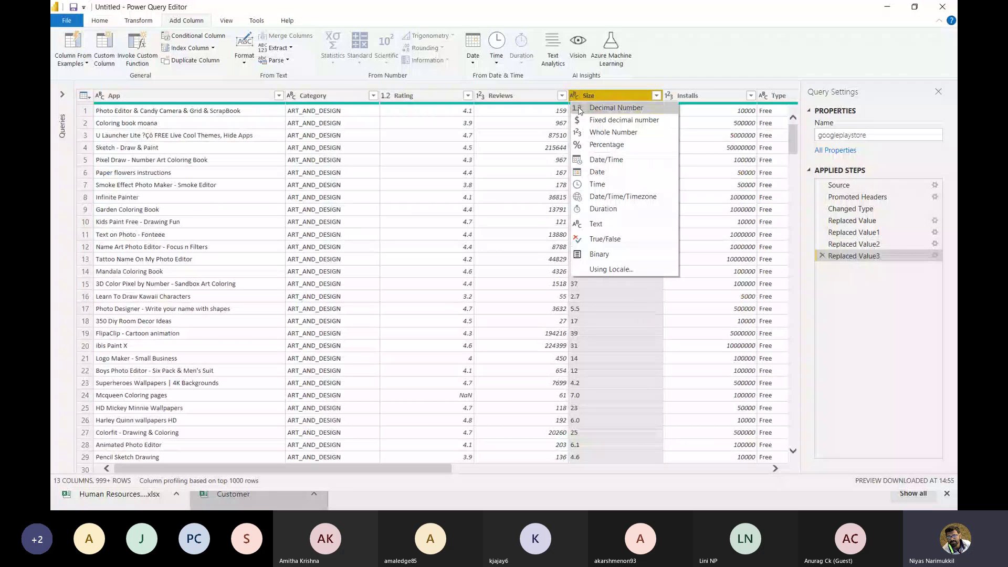
click(580, 110)
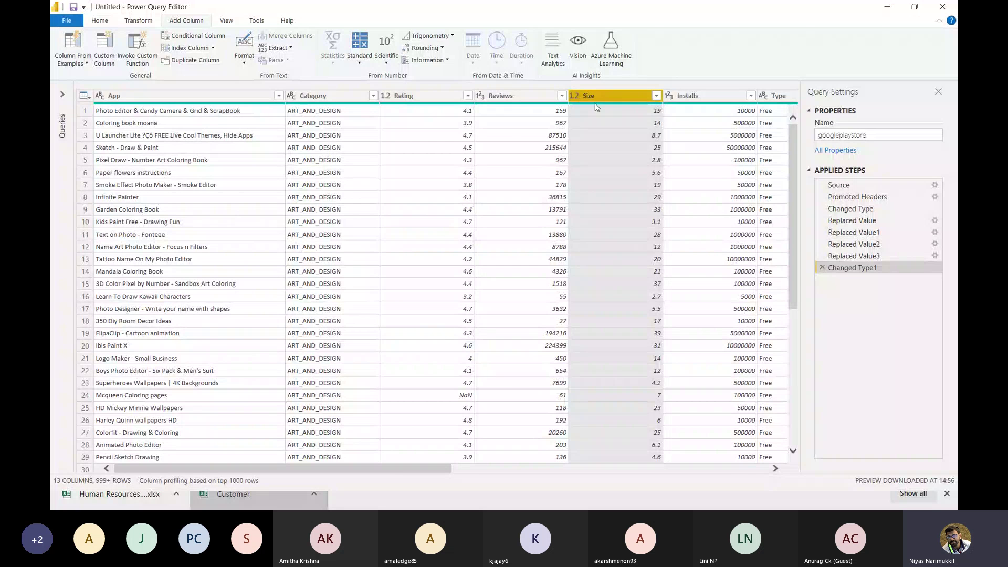
scroll(618, 132, right, 5)
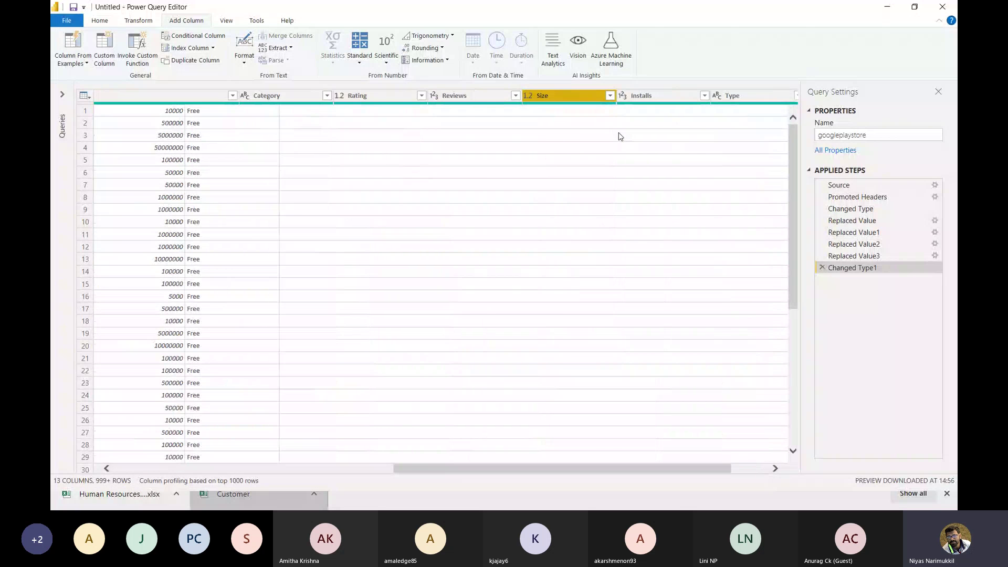
scroll(620, 136, right, 2)
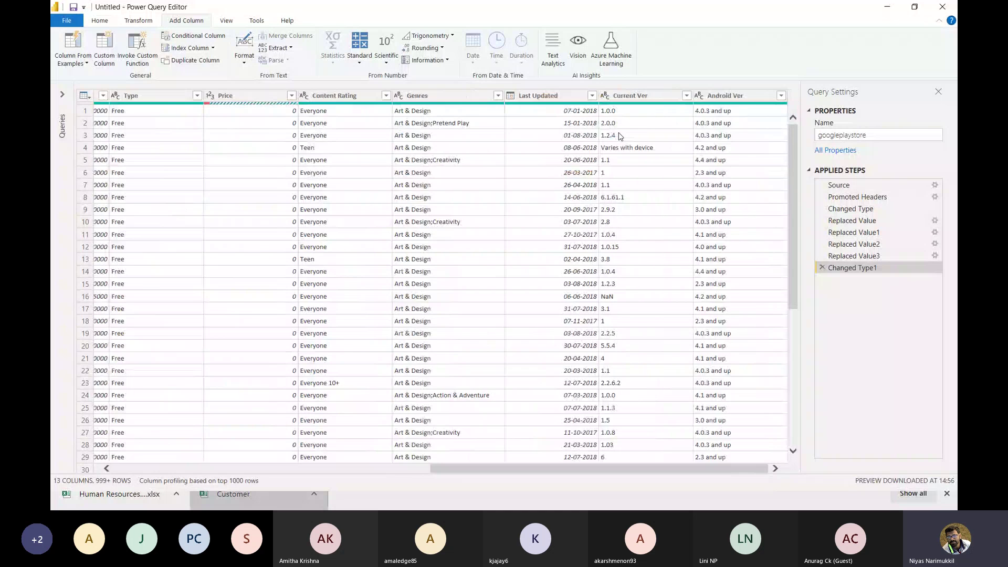
scroll(620, 136, left, 7)
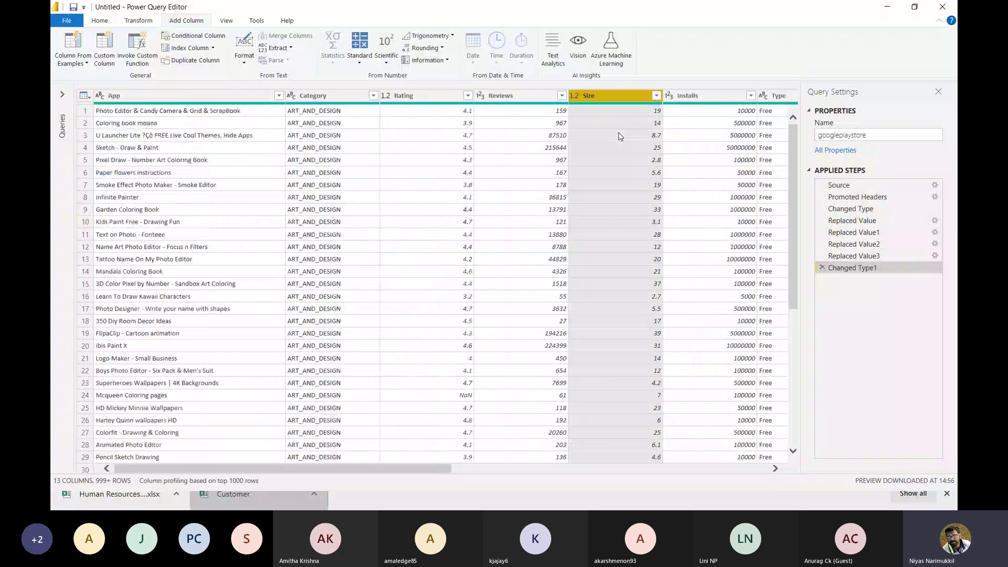
click(411, 95)
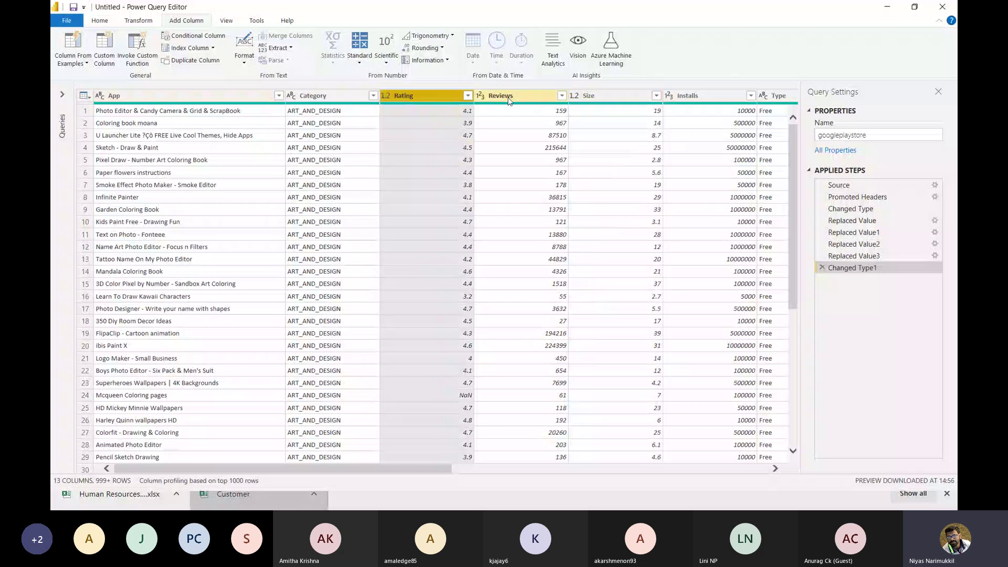
click(693, 95)
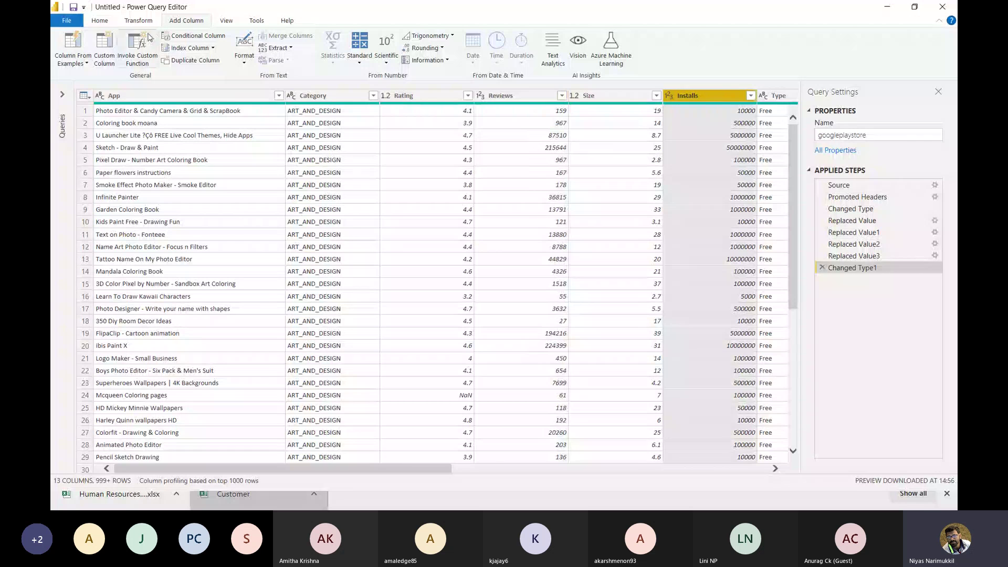
click(915, 9)
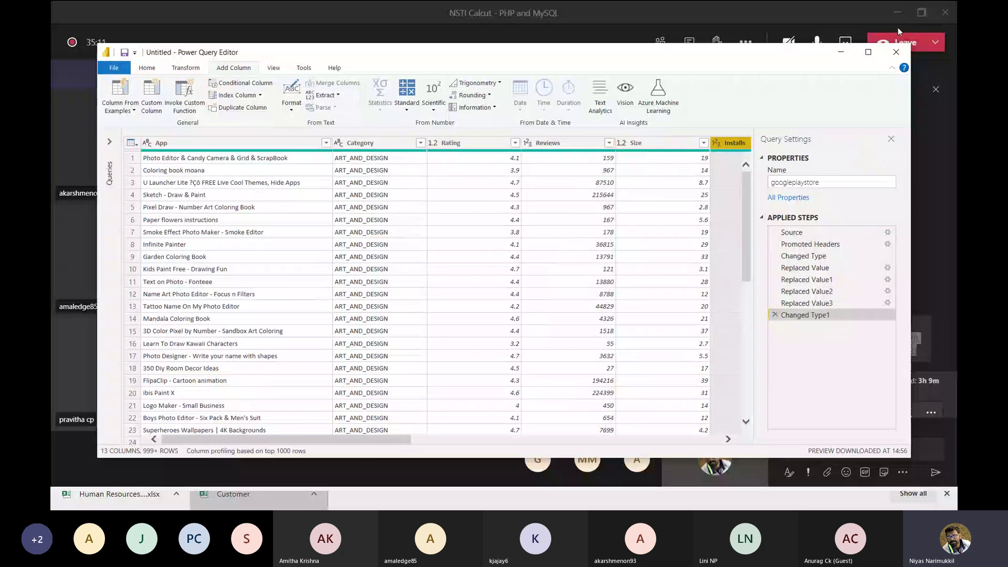
click(898, 27)
- Close Power Query Editor with its changes applied and switch to the Power BI Desktop window
click(66, 22)
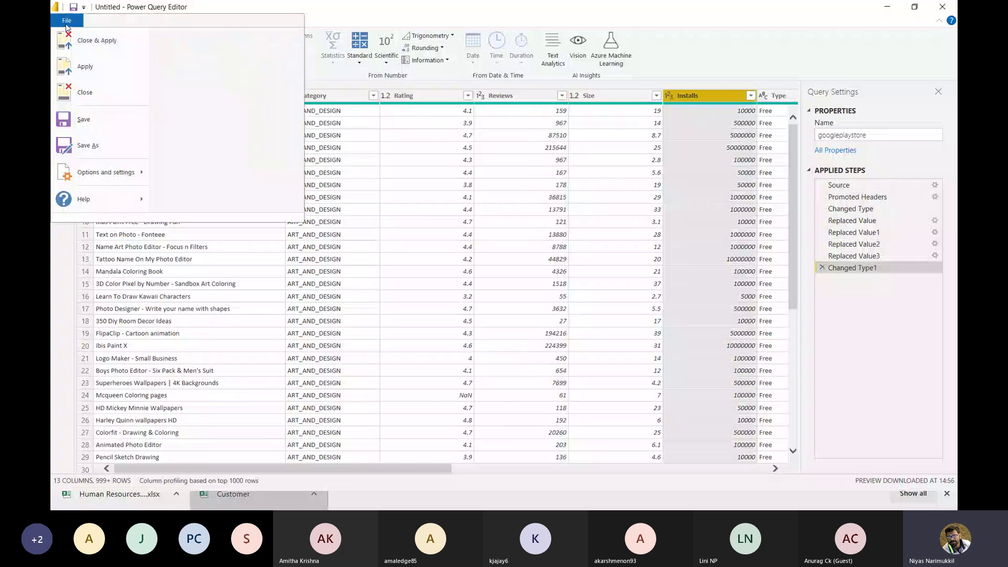
click(90, 48)
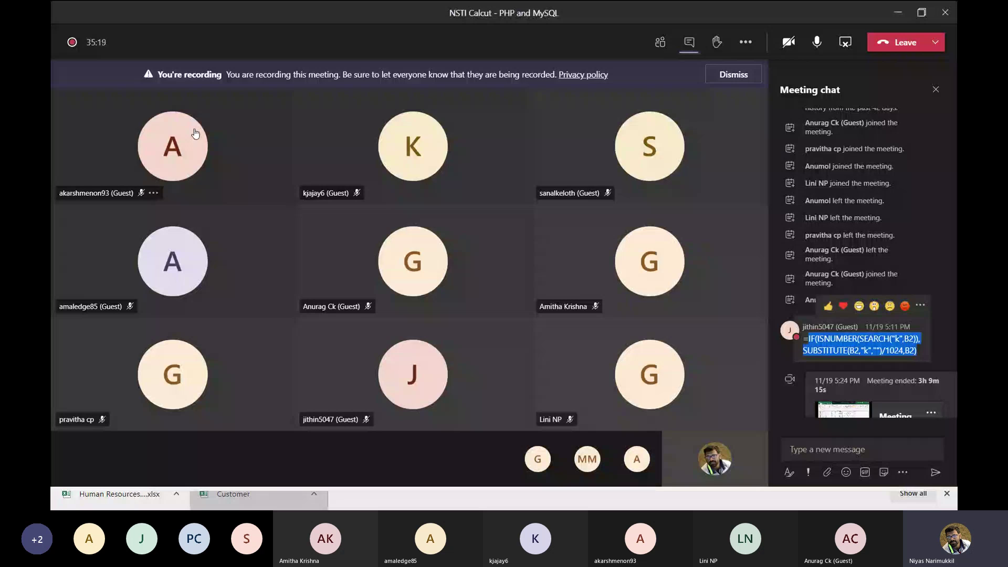
key(alt+Tab)
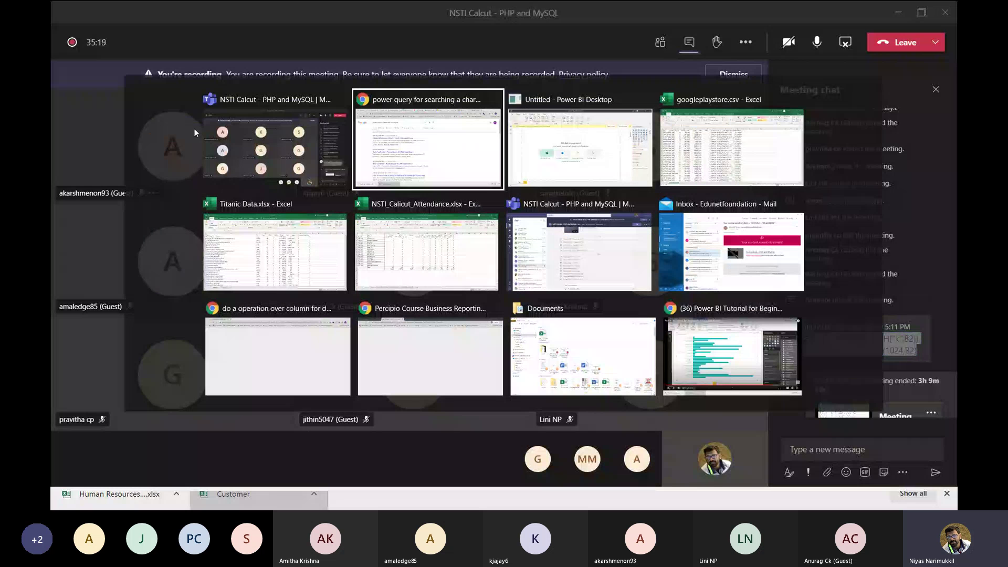
key(alt+Tab)
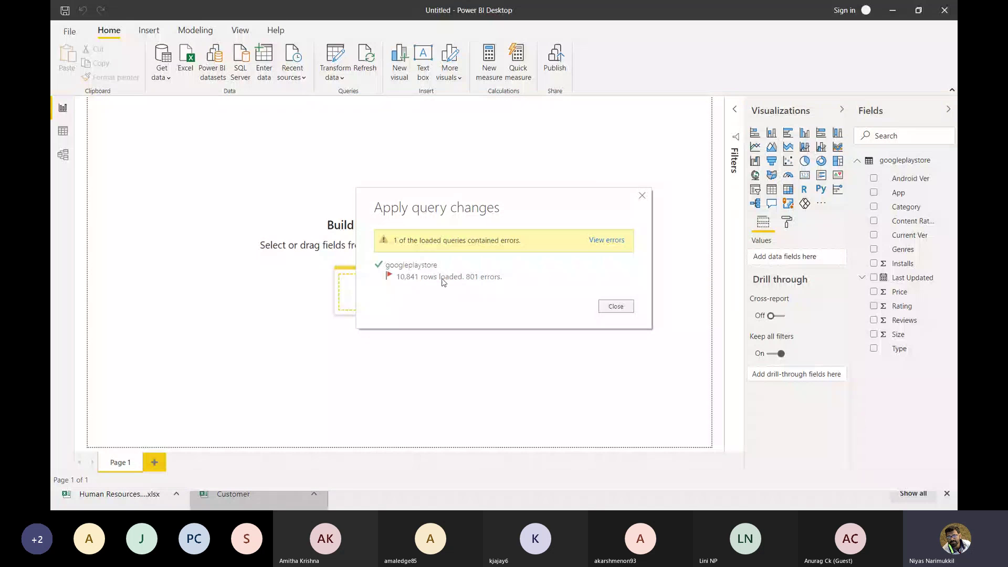
- View the errors from loading the googleplaystore query and apply the pending query changes
click(597, 241)
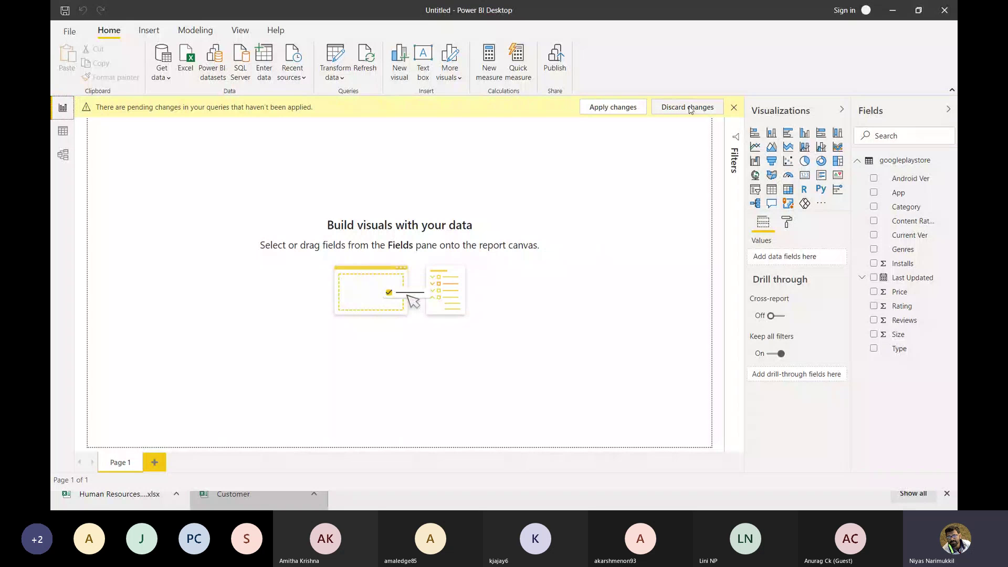
click(614, 106)
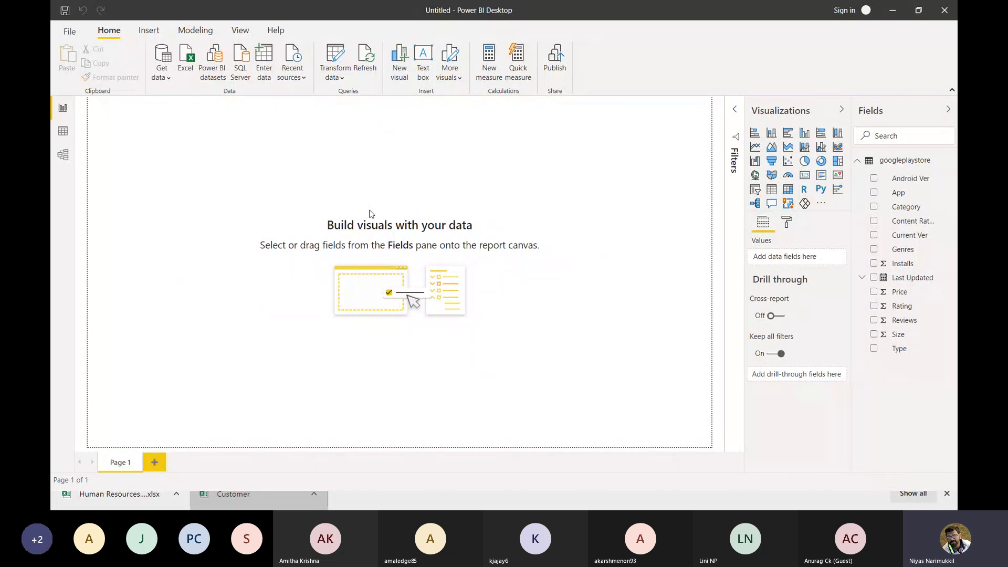
- Select the googleplaystore table, show its rows in Data view, and examine the values in the Size column
click(861, 160)
click(861, 162)
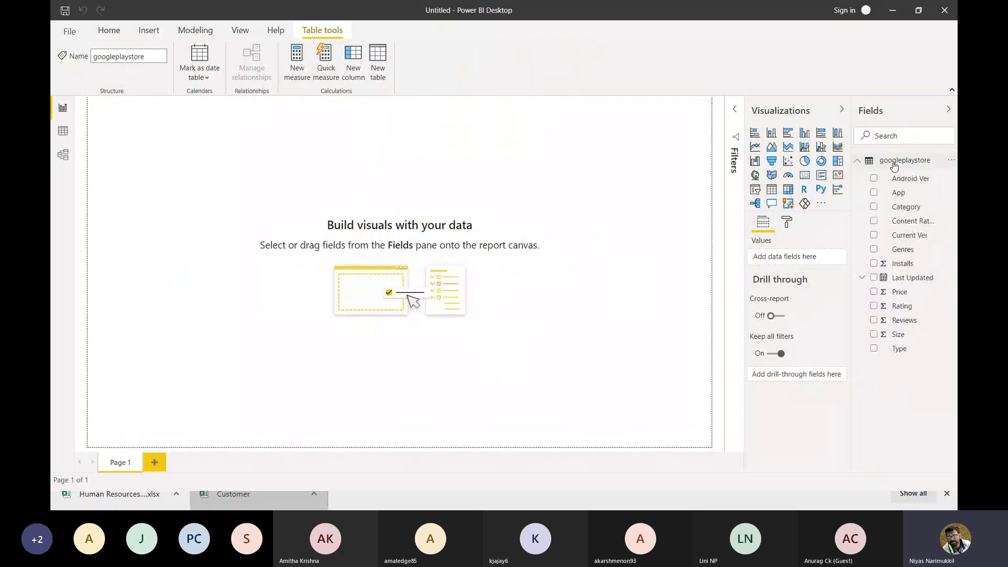
click(894, 167)
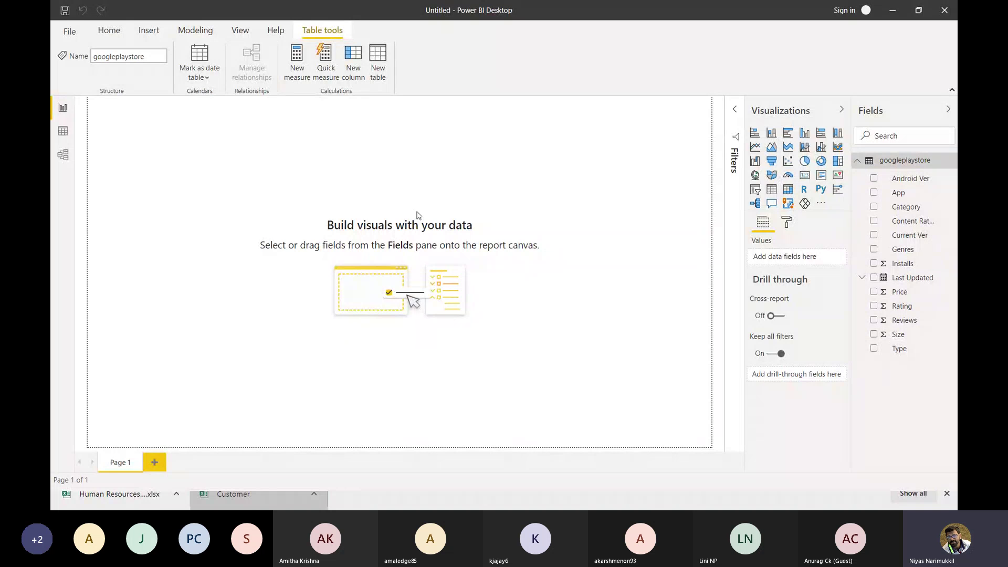
click(63, 138)
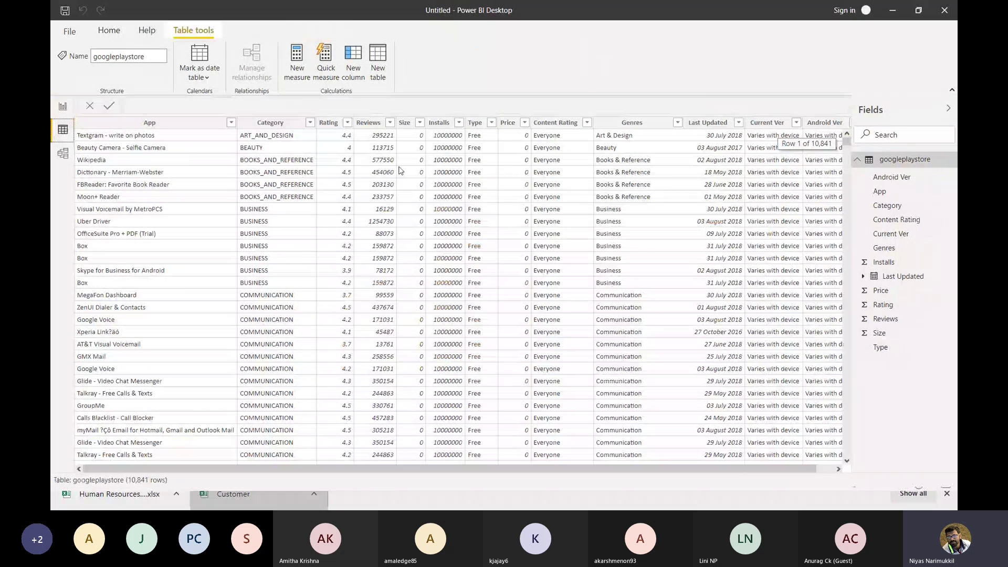
scroll(411, 292, down, 15)
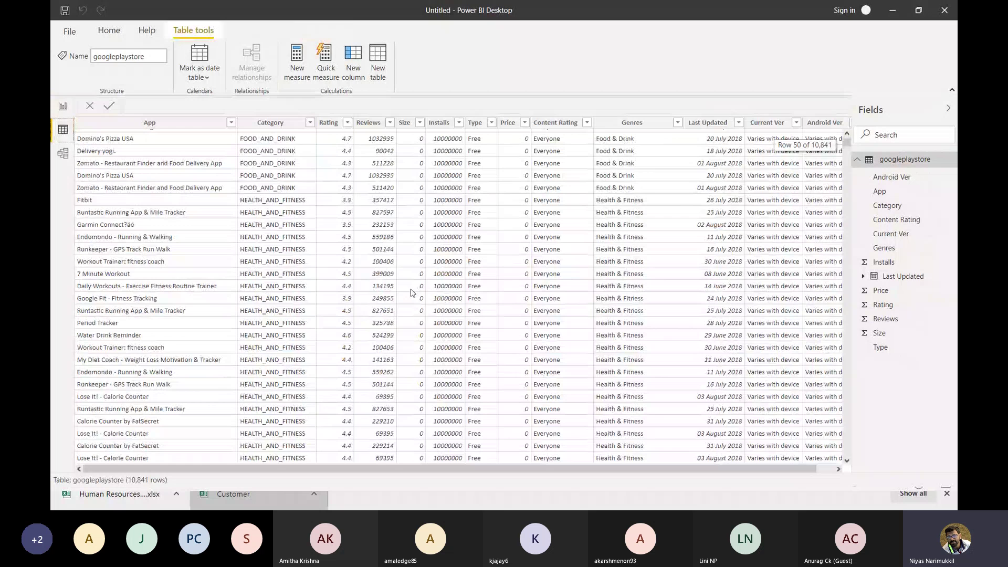
click(404, 123)
scroll(315, 236, up, 15)
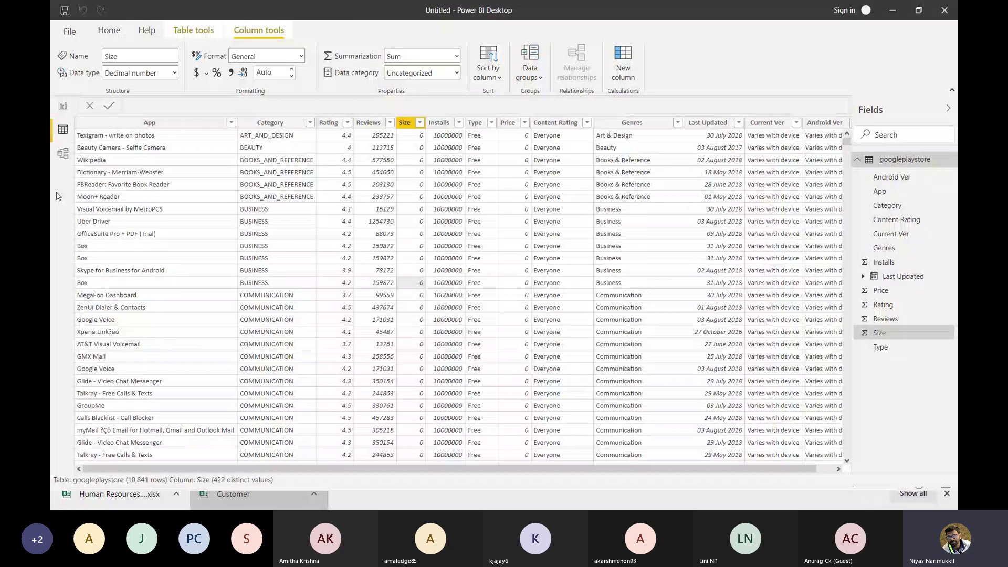
scroll(436, 284, down, 10)
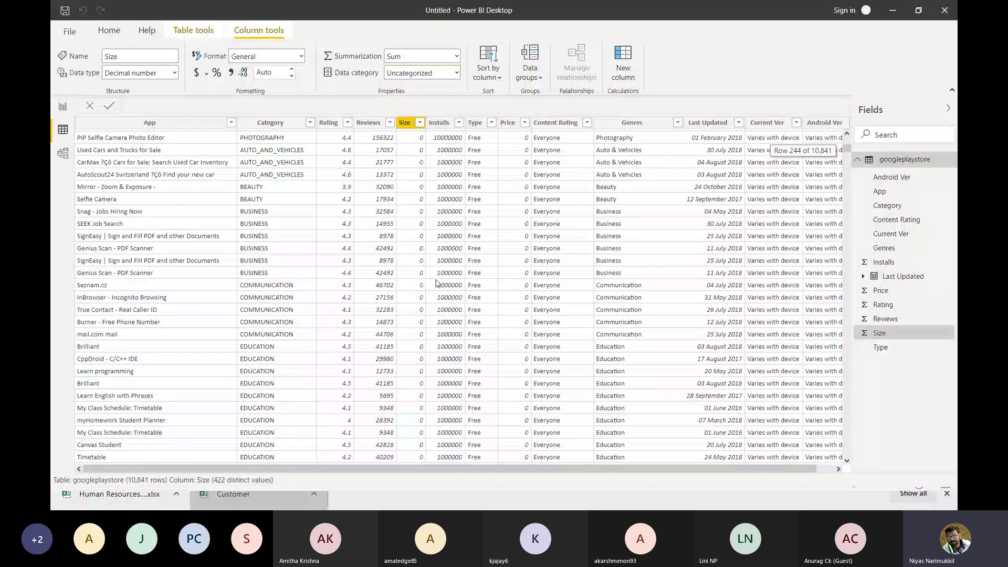
- Look through the Report, Data and Model views, examining the googleplaystore table's field list in the model
click(63, 107)
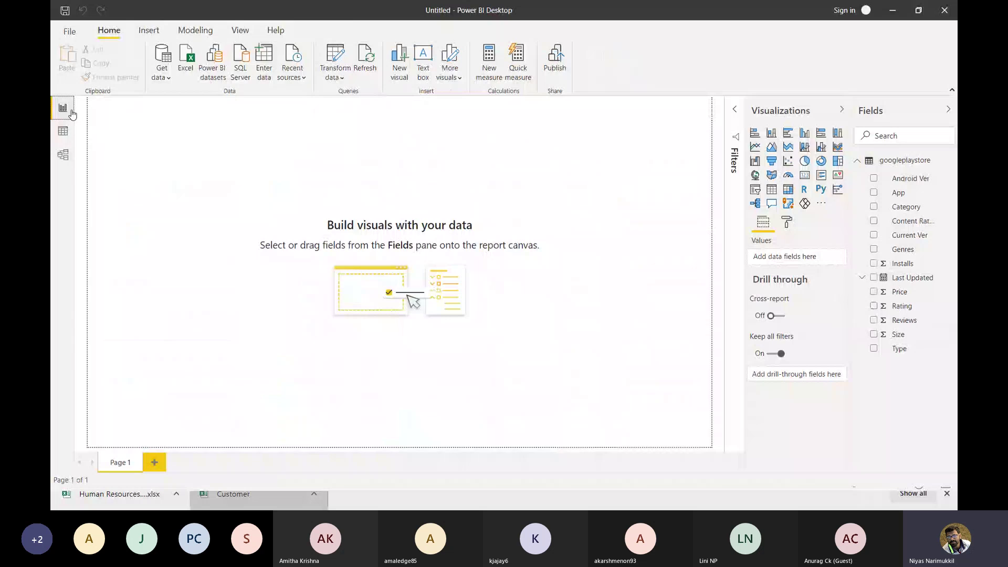
click(63, 130)
click(63, 153)
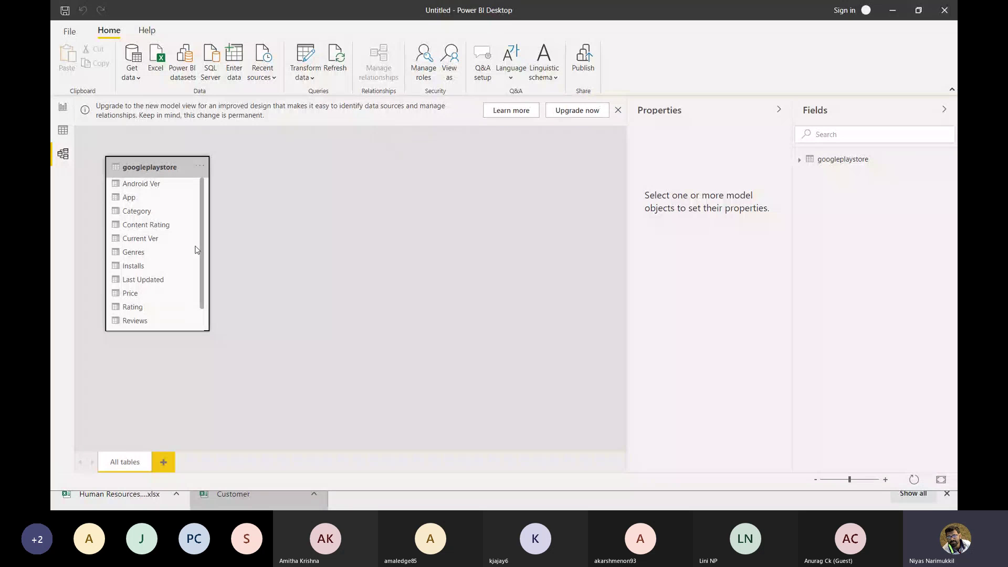
scroll(132, 253, down, 2)
scroll(140, 256, up, 2)
- Dismiss the notice about upgrading to the new model view and return to Report view
click(70, 33)
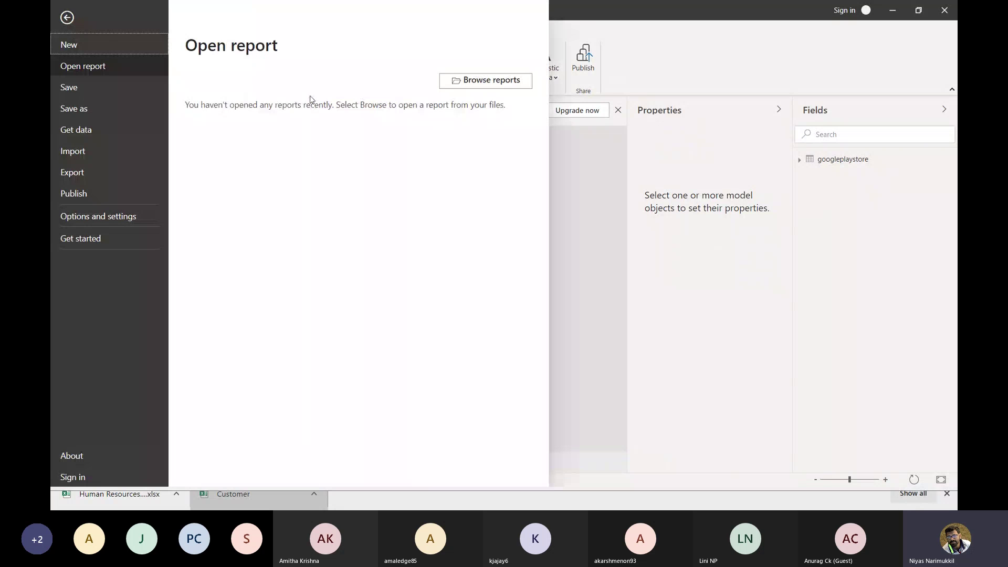
click(607, 185)
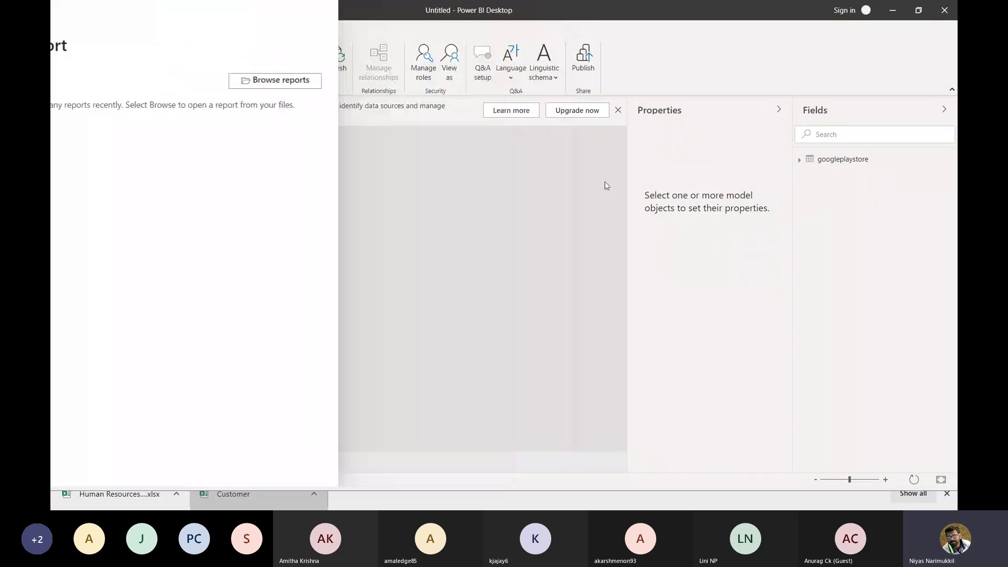
click(619, 111)
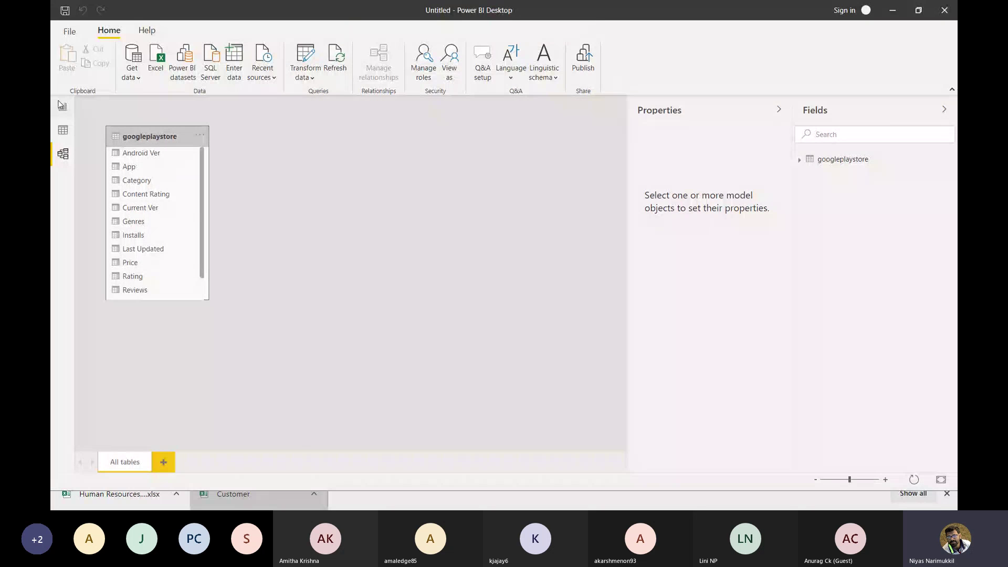
click(62, 105)
click(69, 31)
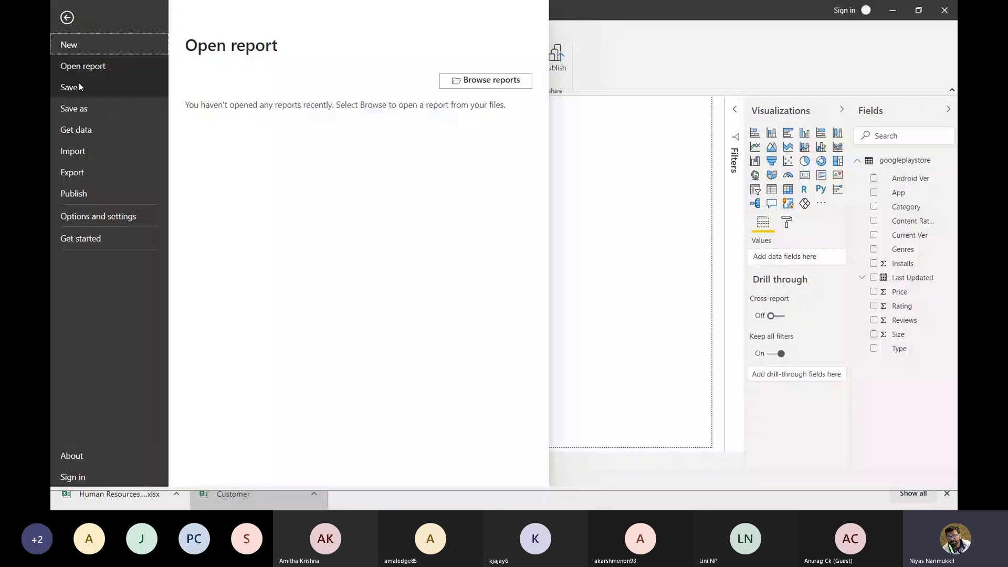
click(614, 137)
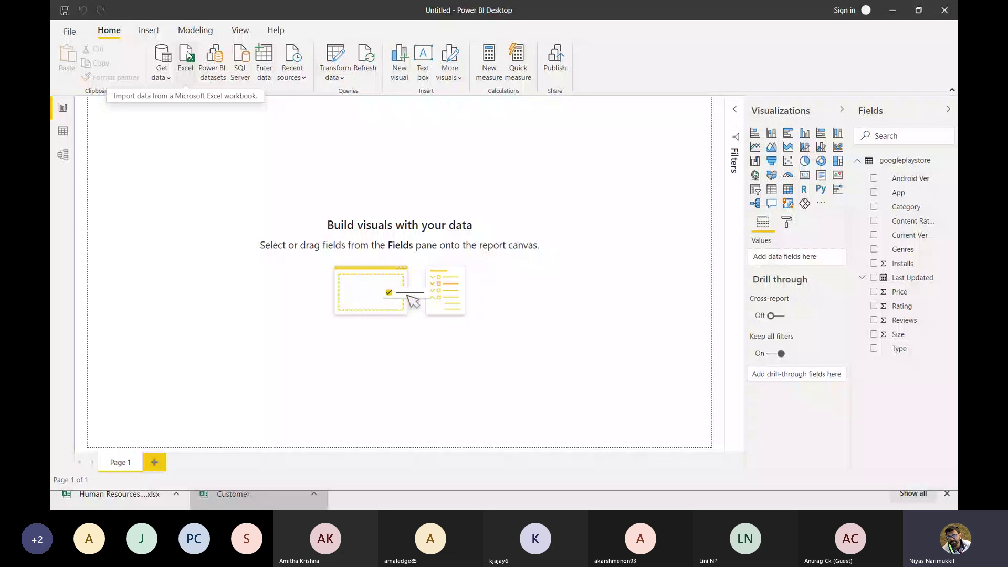
- Open the Excel workbook Titanic Data.xlsx from the powerBI folder in Downloads as a new data source
click(189, 56)
click(103, 67)
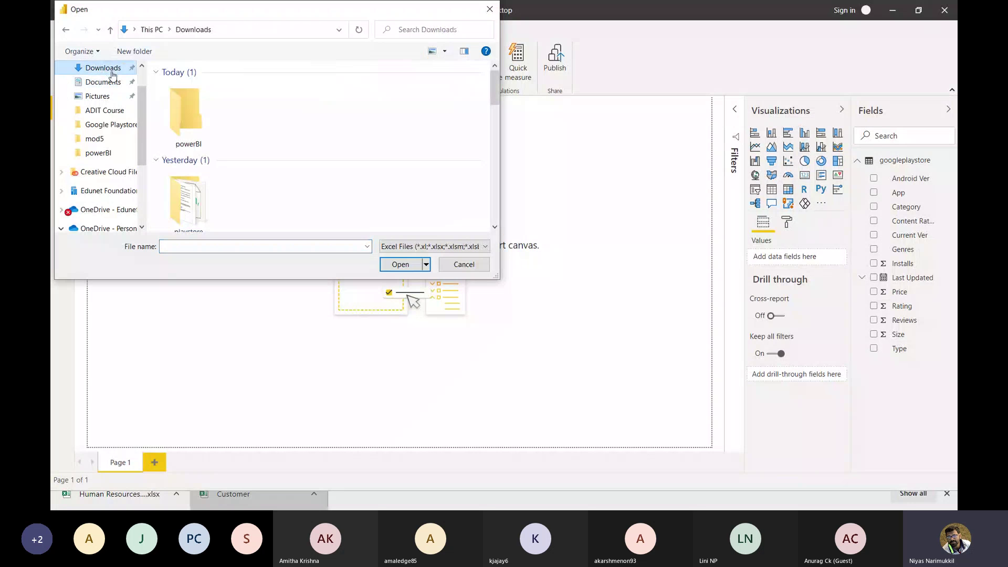
double_click(199, 123)
click(181, 112)
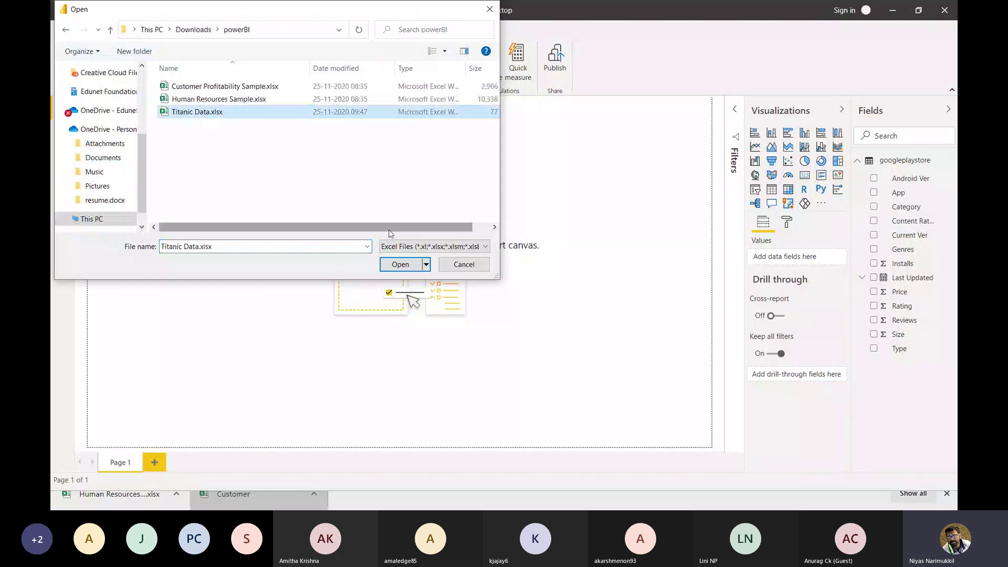
click(401, 265)
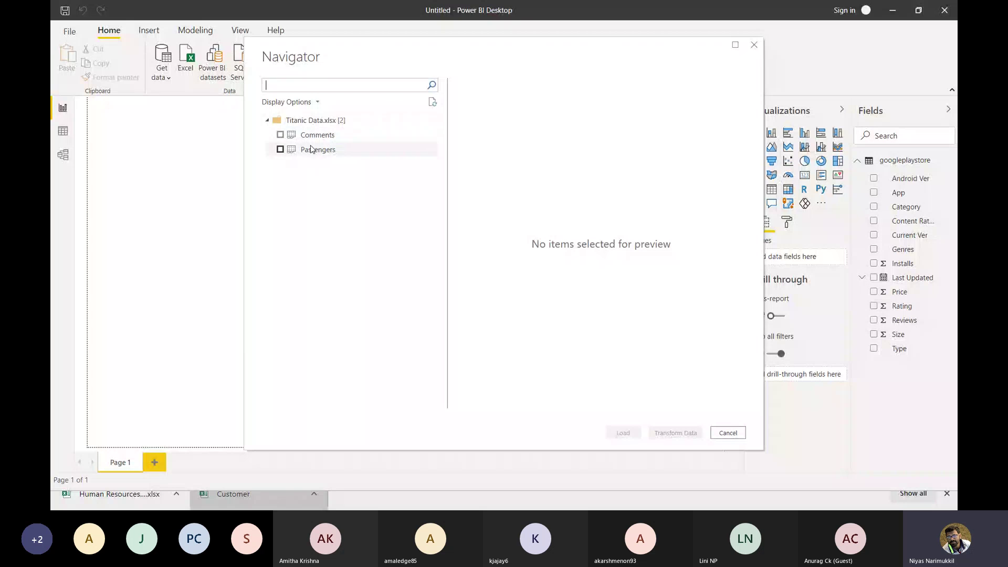
- Select the Passengers table from the Titanic workbook for import and examine the columns in its preview
click(280, 150)
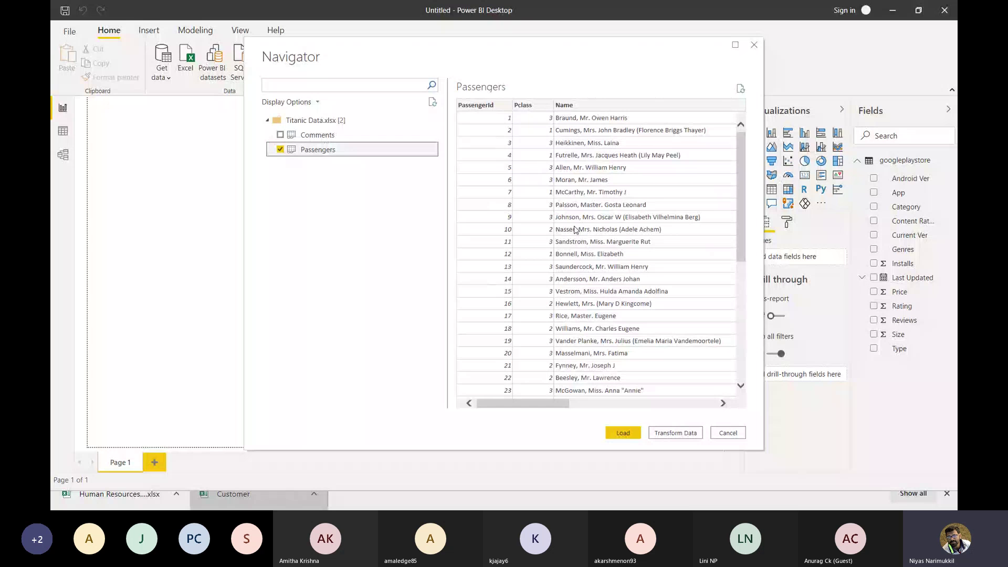
click(540, 407)
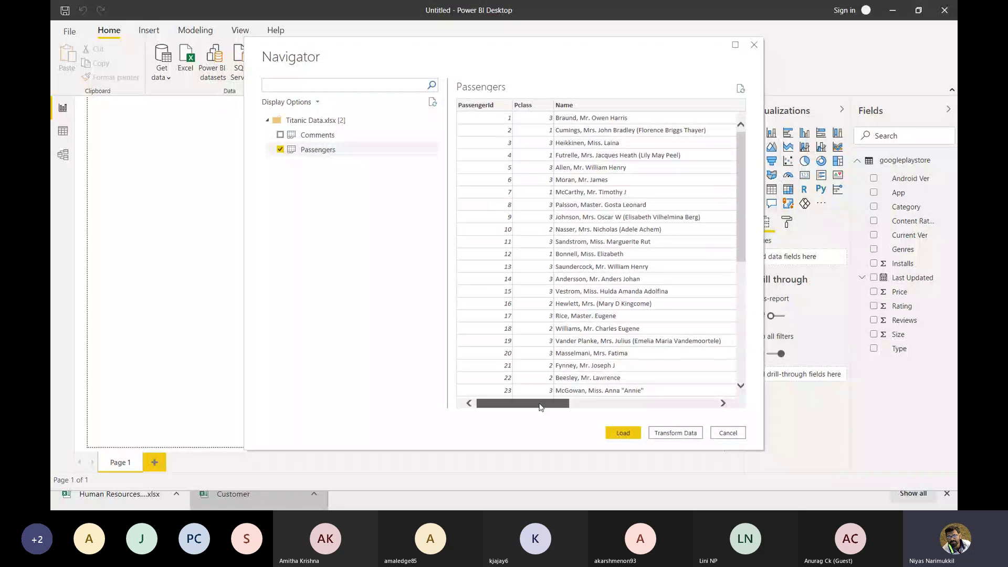
- Preview the Passengers table of Titanic Data.xlsx and load it into the report
drag(540, 407, 611, 408)
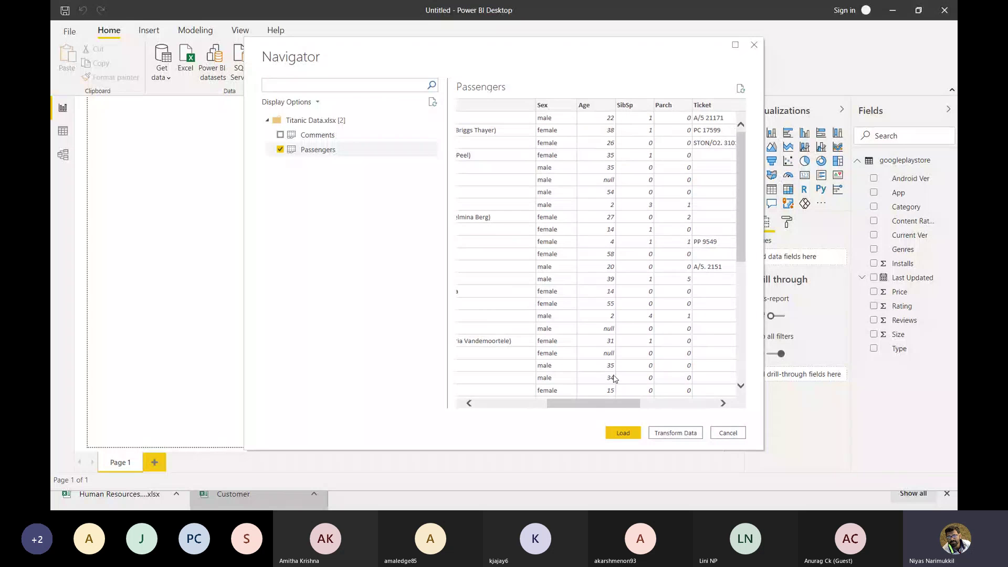
click(625, 435)
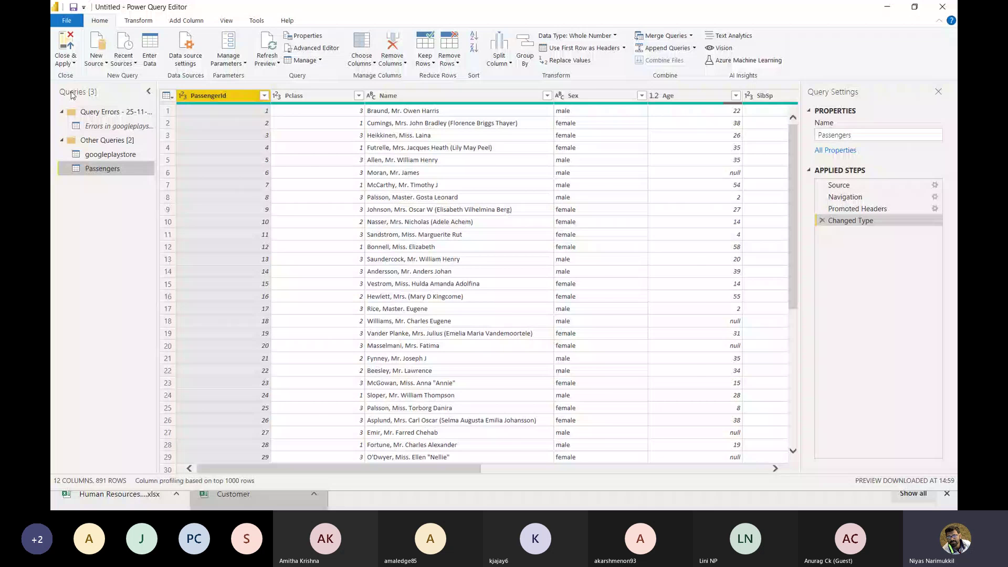
- Look over the rows and columns of the Passengers query in the Power Query Editor
scroll(515, 223, right, 10)
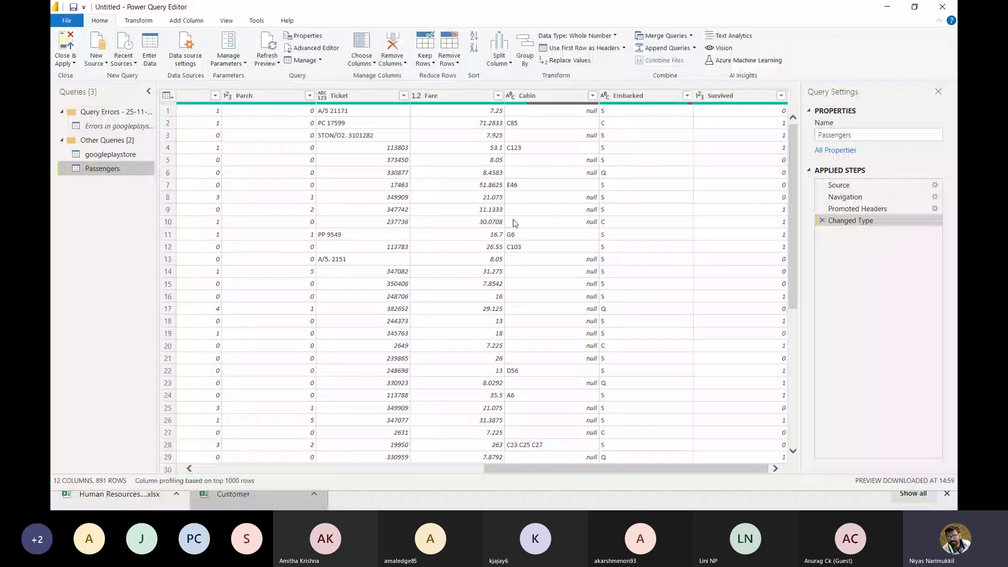
scroll(420, 231, left, 10)
scroll(326, 242, down, 6)
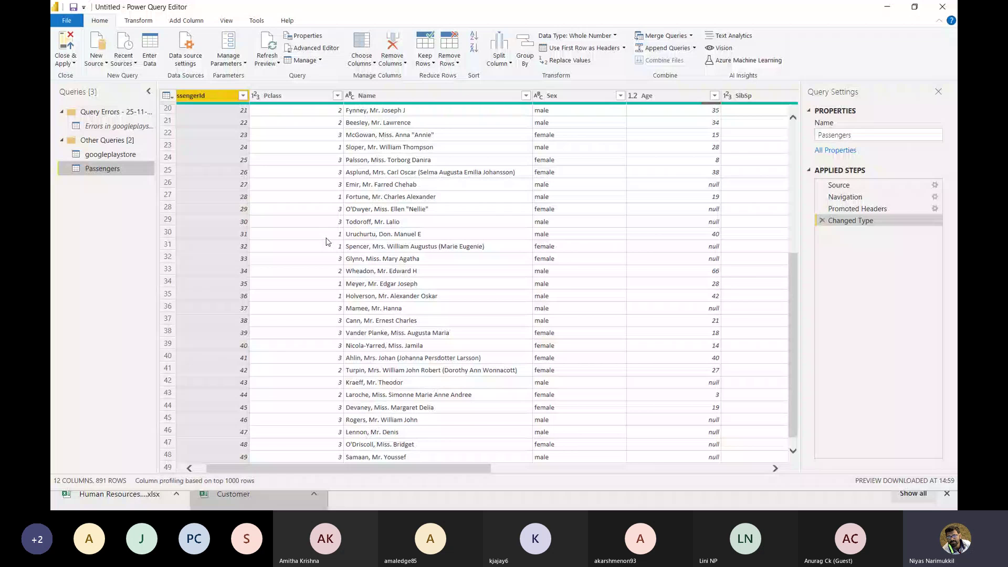
scroll(326, 242, down, 3)
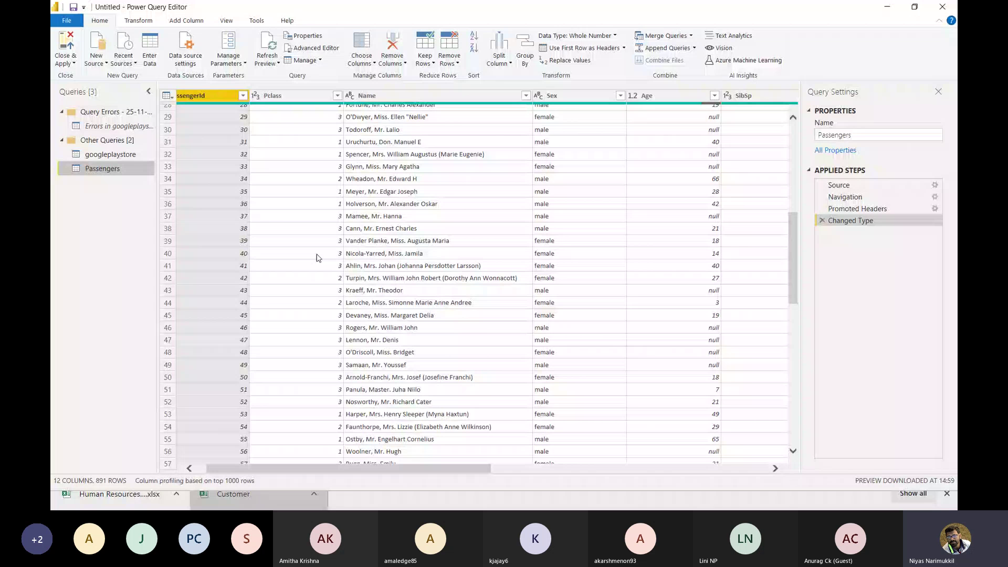
scroll(316, 257, up, 10)
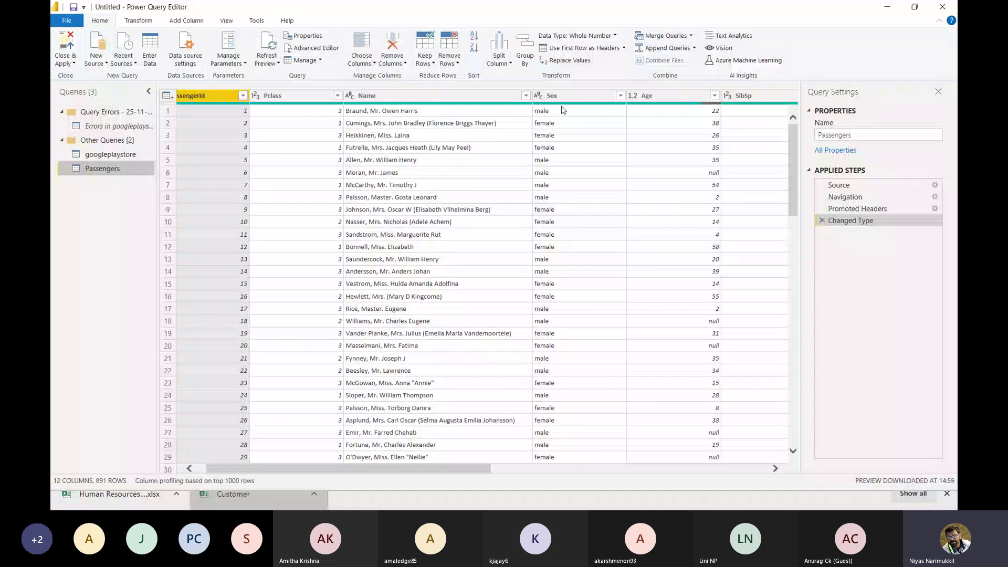
- Examine the Passengers columns from Sex and Age through SibSp, Parch, Ticket, Fare, Cabin and Embarked to Survived
scroll(618, 273, right, 3)
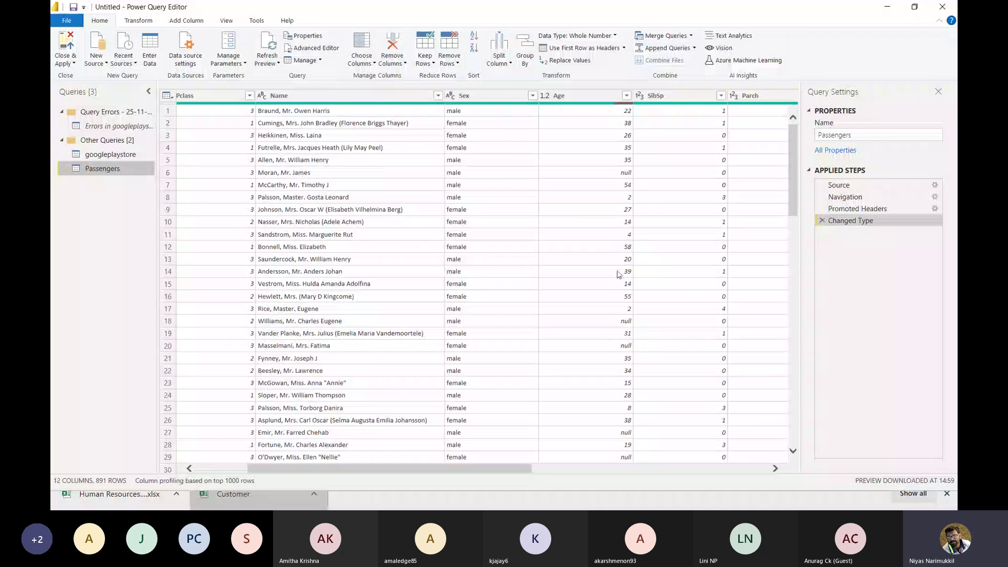
scroll(618, 273, right, 5)
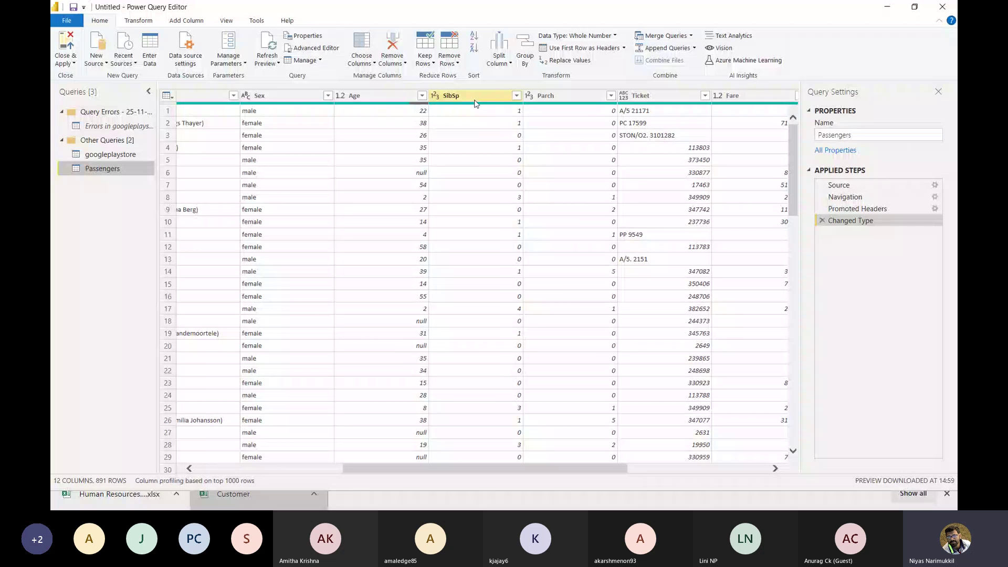
mouse_move(551, 107)
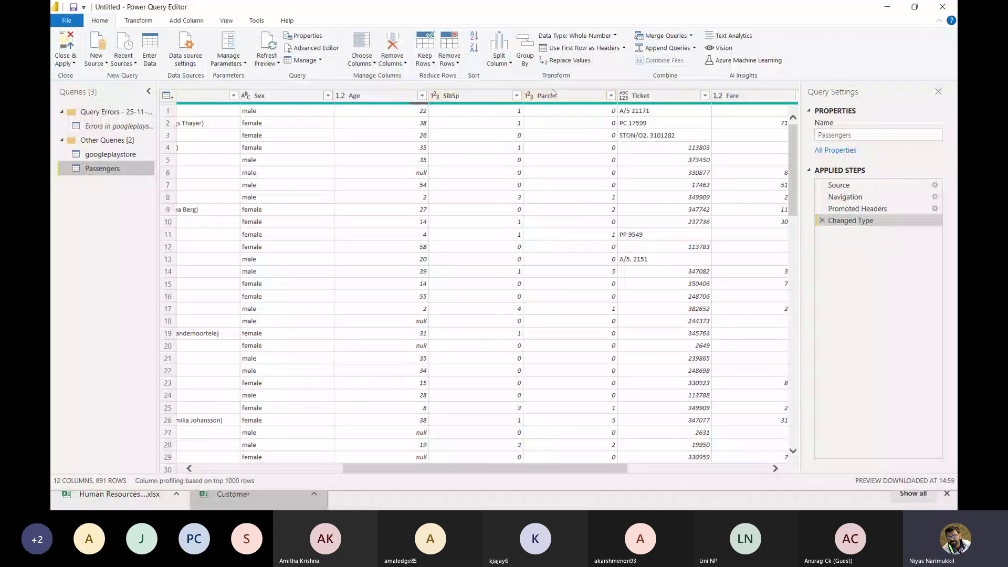
scroll(563, 192, right, 3)
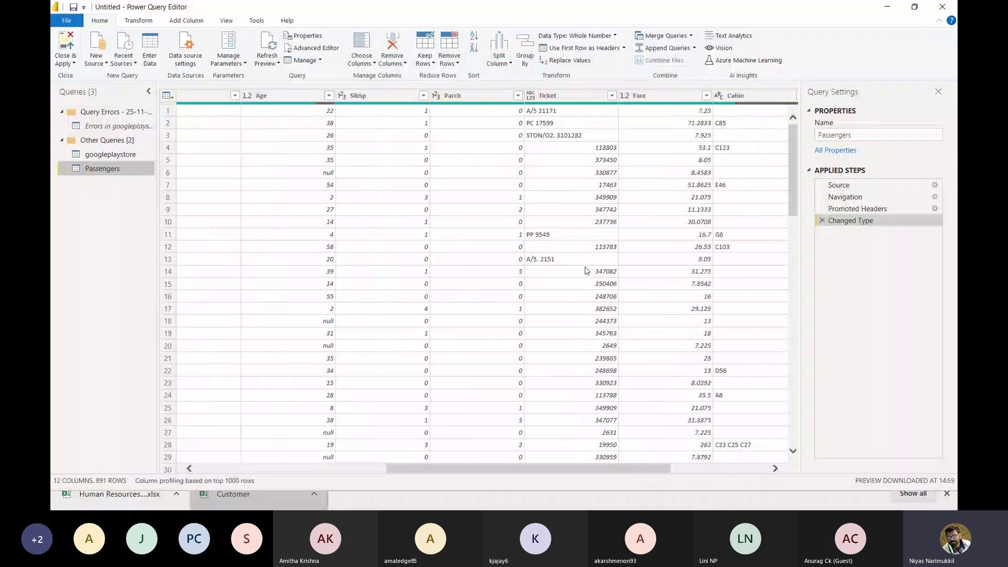
scroll(586, 270, right, 2)
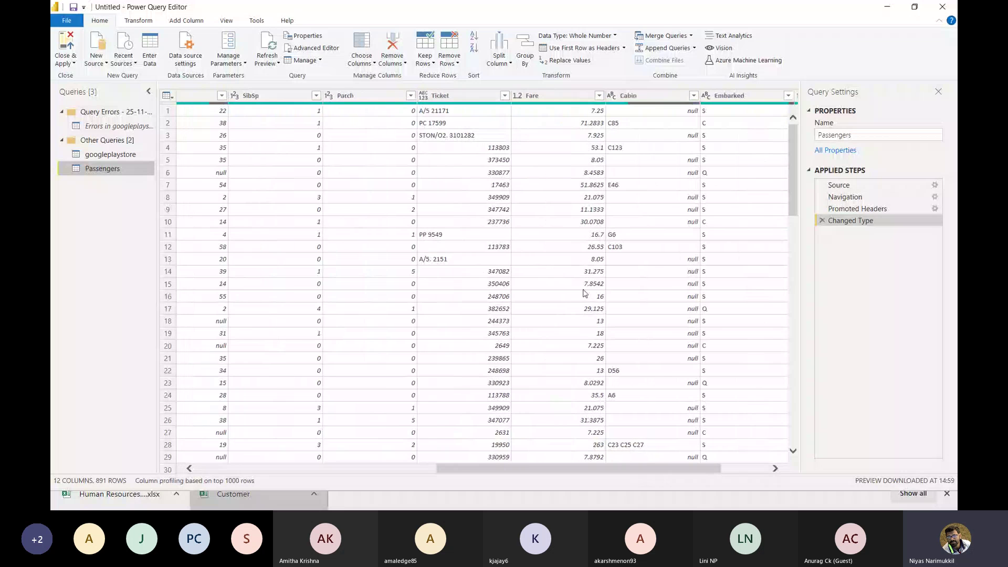
scroll(609, 269, right, 2)
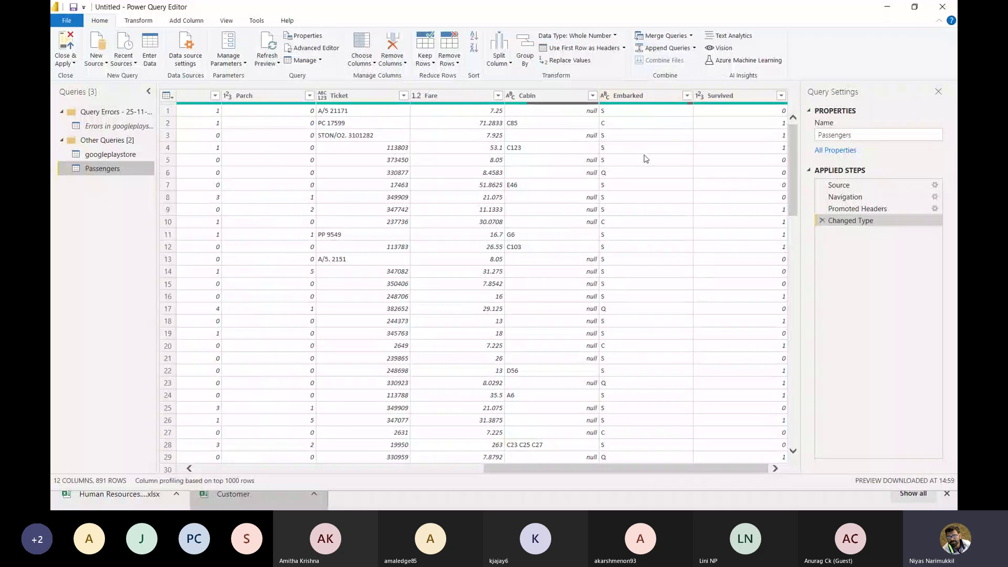
scroll(635, 266, down, 2)
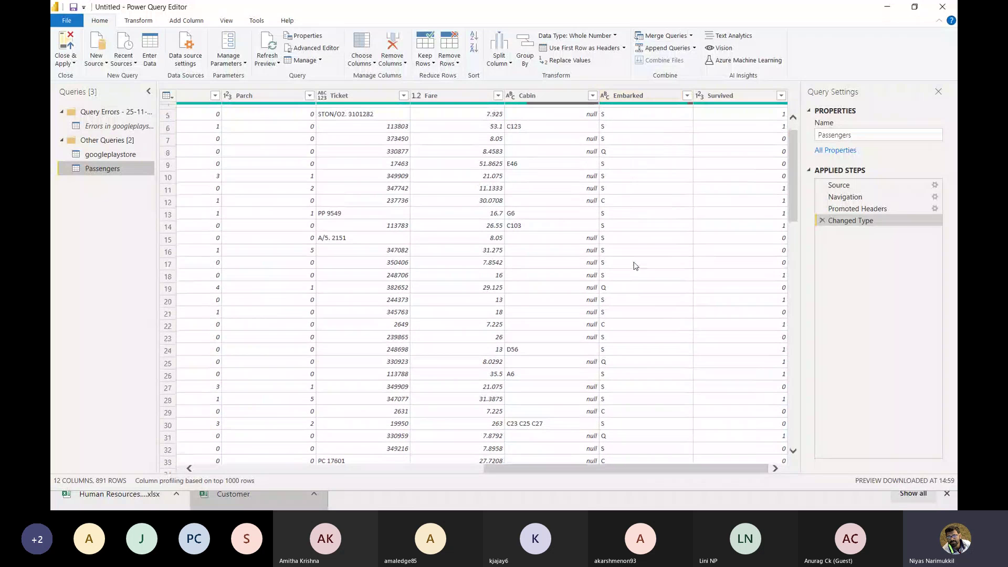
scroll(635, 265, up, 1)
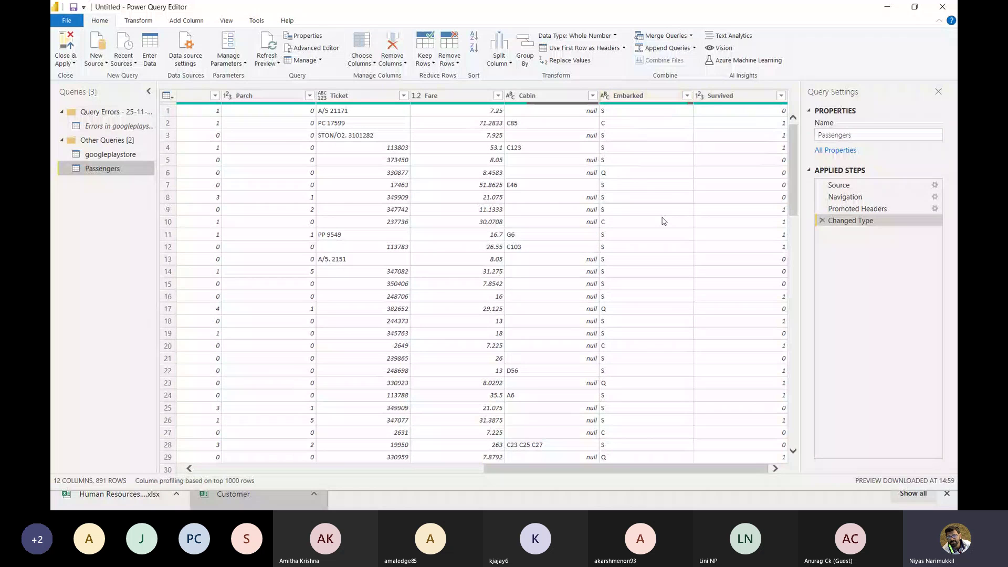
click(733, 98)
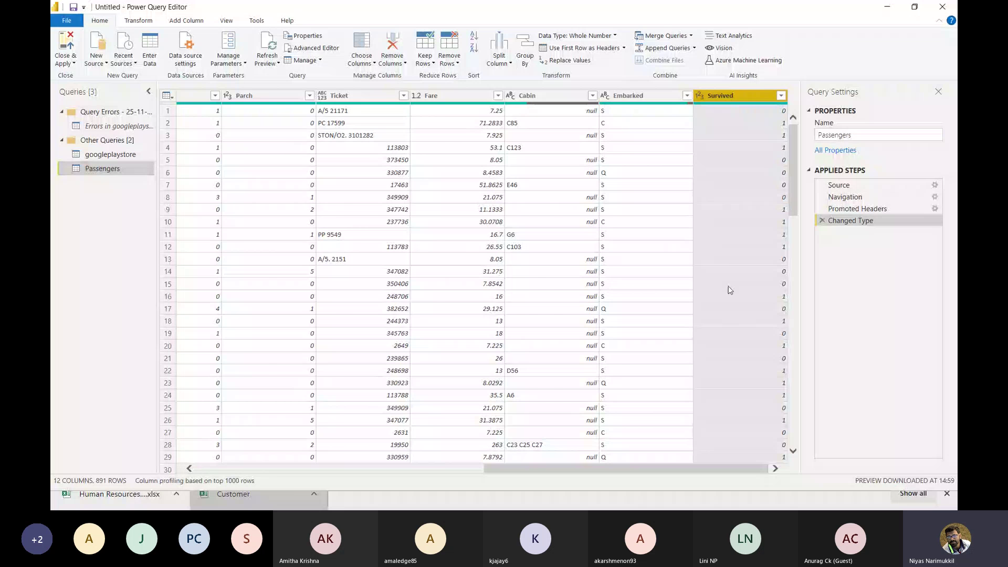
scroll(730, 290, left, 3)
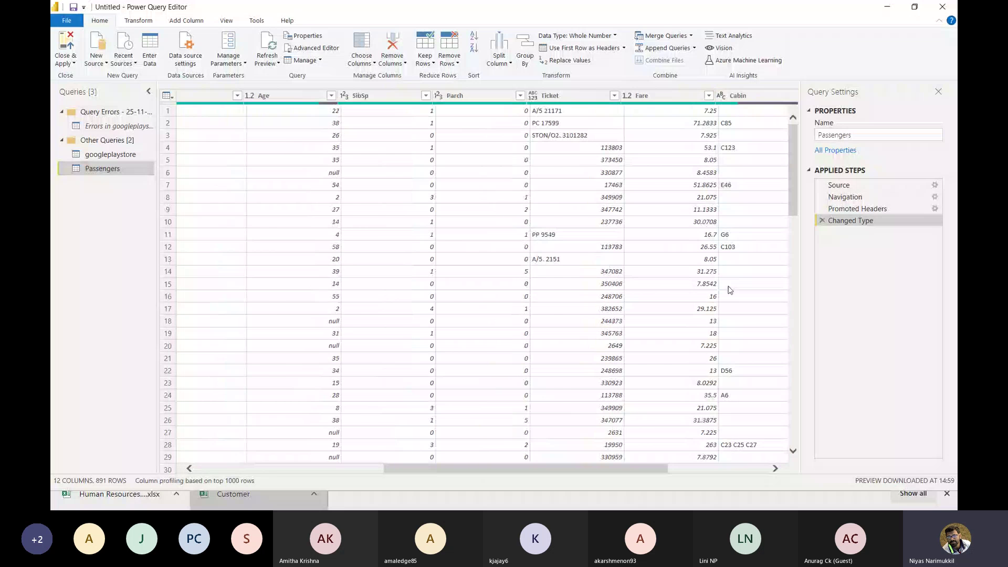
scroll(730, 291, left, 5)
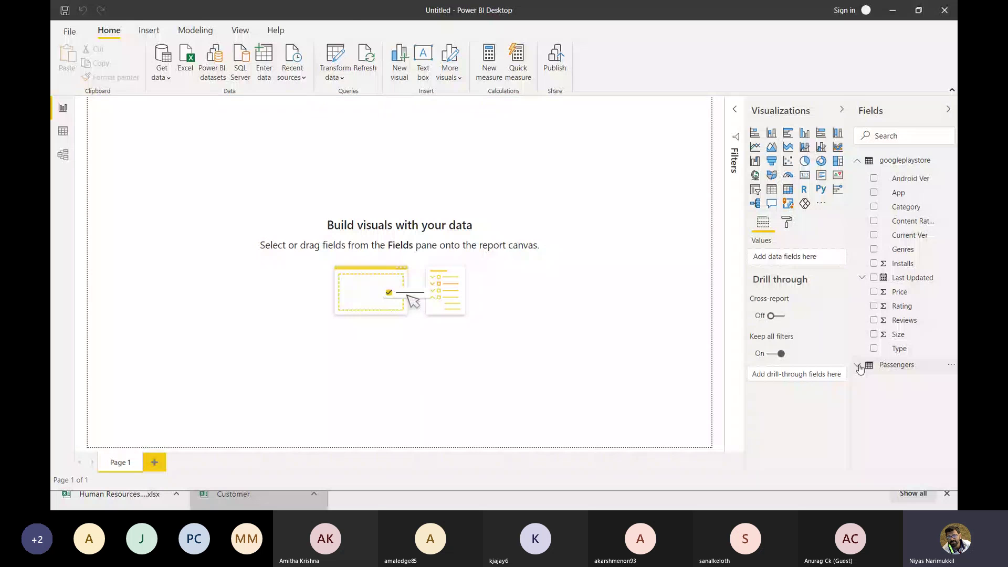
- Add the Category field of googleplaystore to the report page as a table and enlarge the table, mostly in height
click(872, 161)
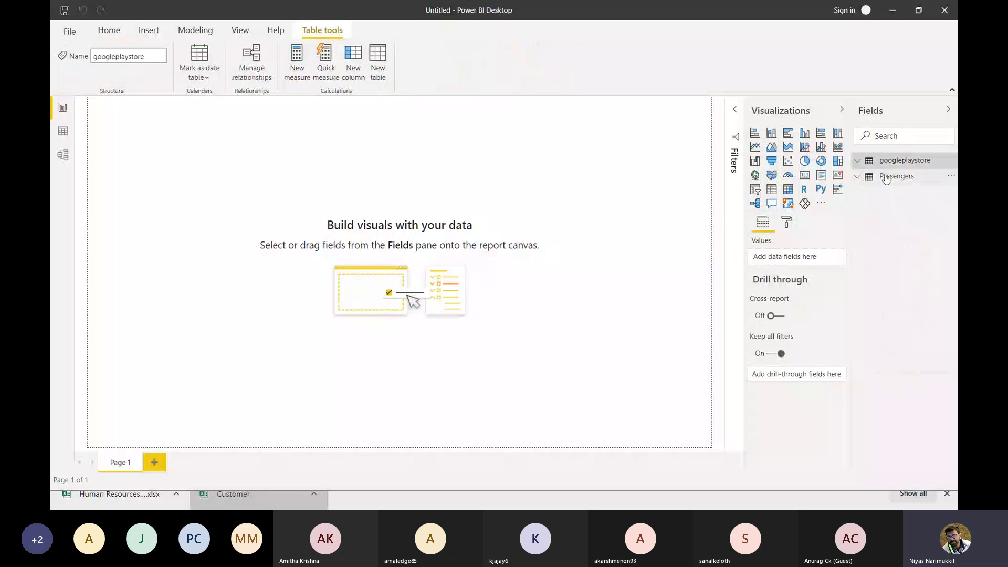
mouse_move(886, 180)
click(858, 162)
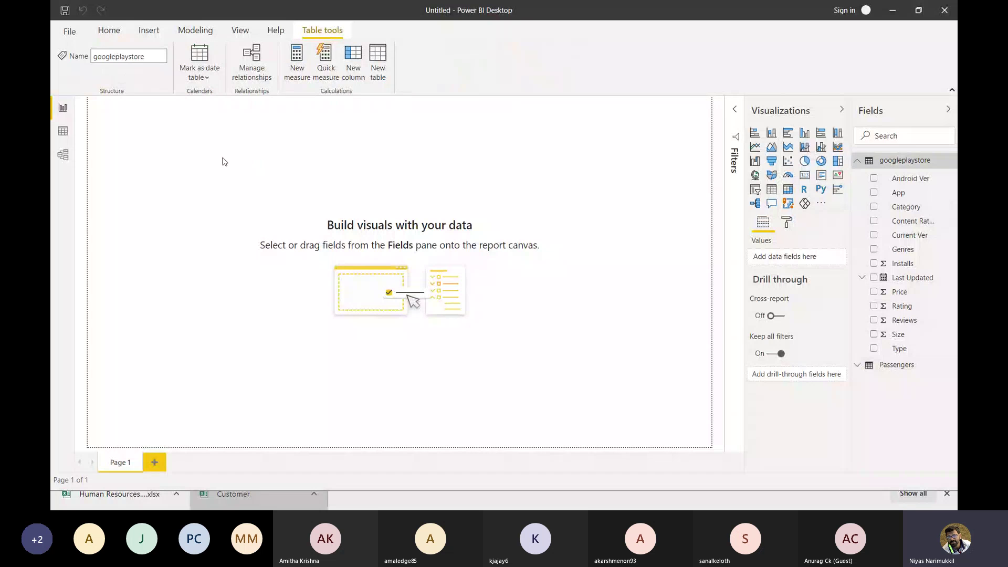
right_click(901, 210)
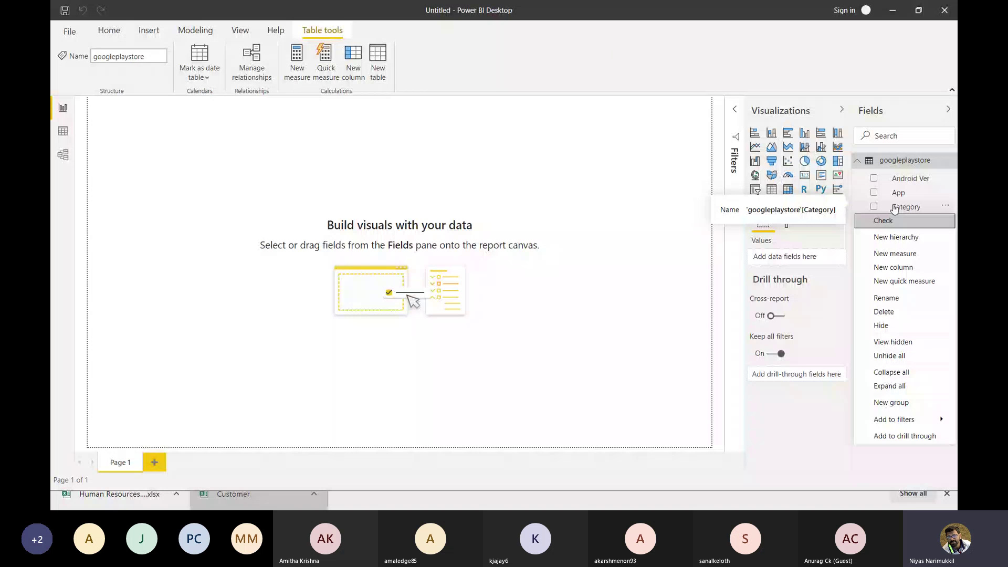
click(894, 207)
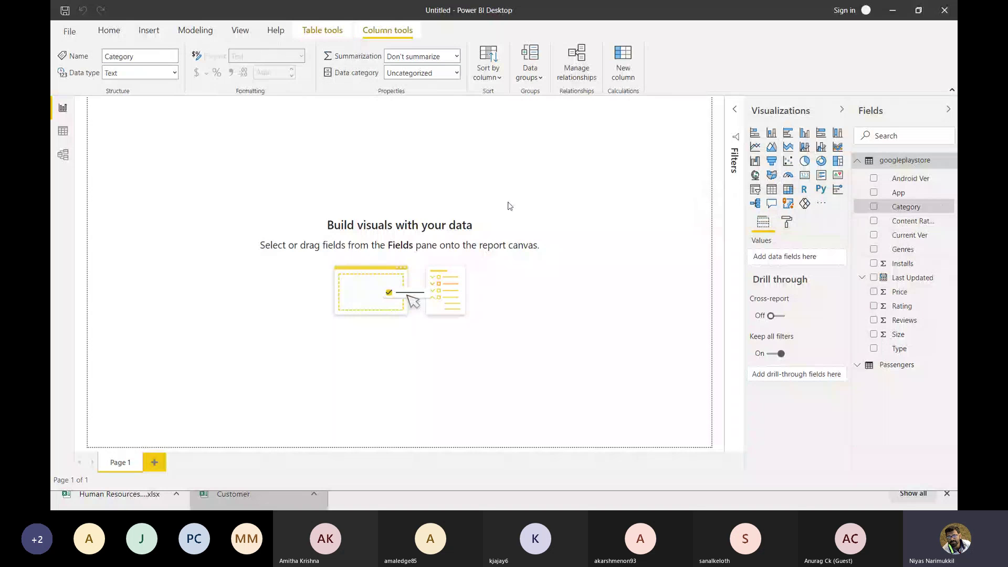
click(873, 208)
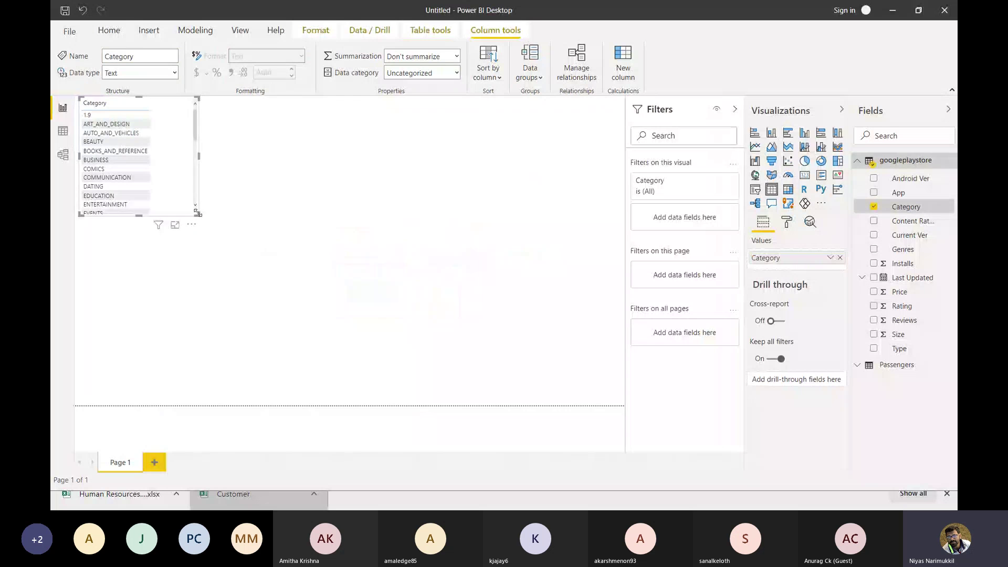
drag(197, 215, 225, 356)
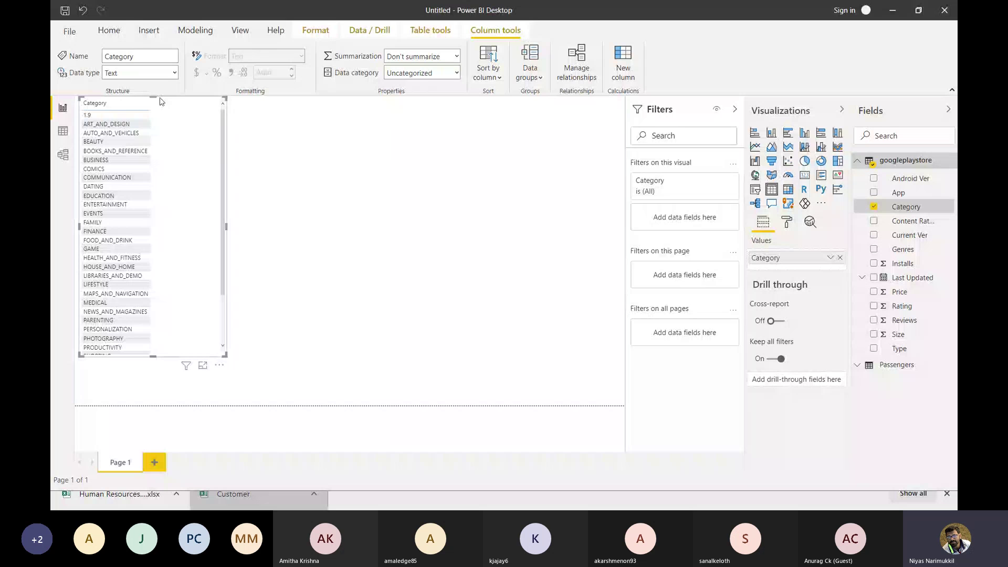
right_click(198, 126)
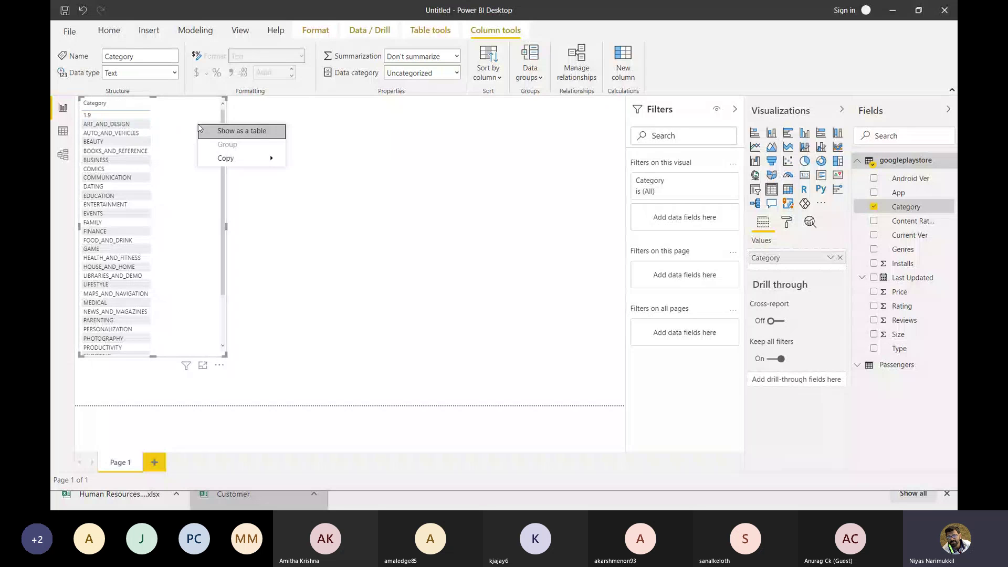
click(300, 233)
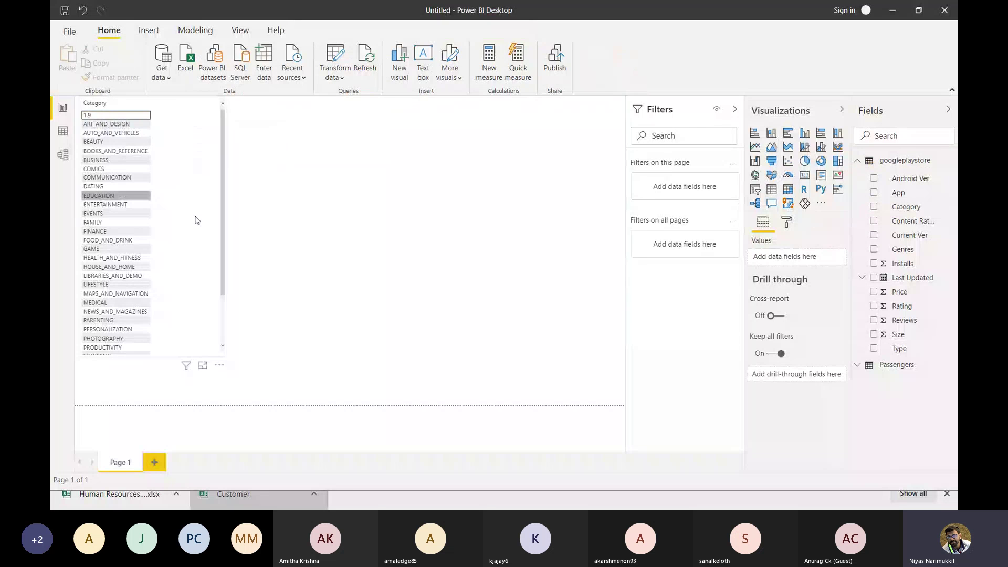
drag(225, 227, 204, 177)
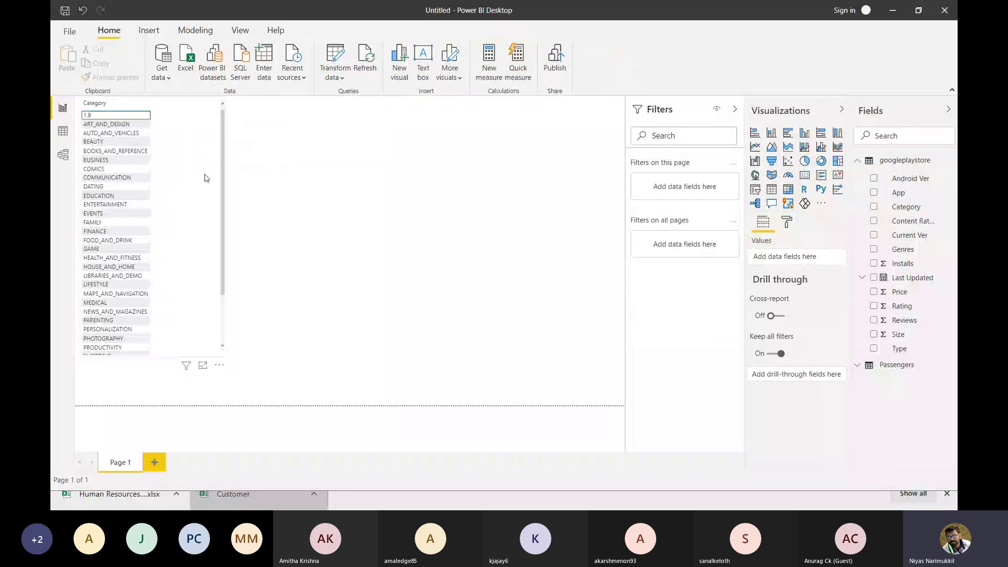
right_click(205, 177)
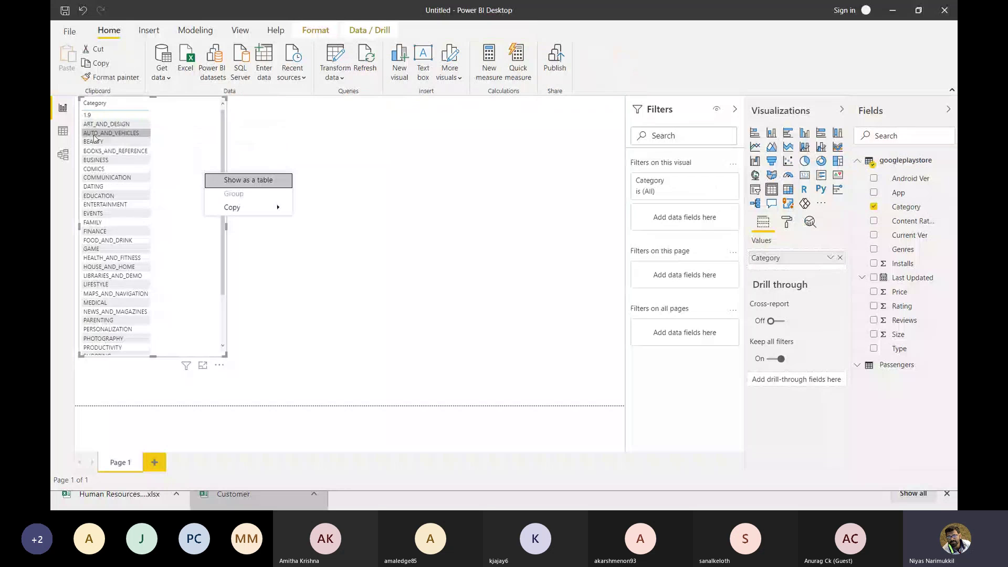
- Exclude the value 1.9 from the Category table visual
click(120, 119)
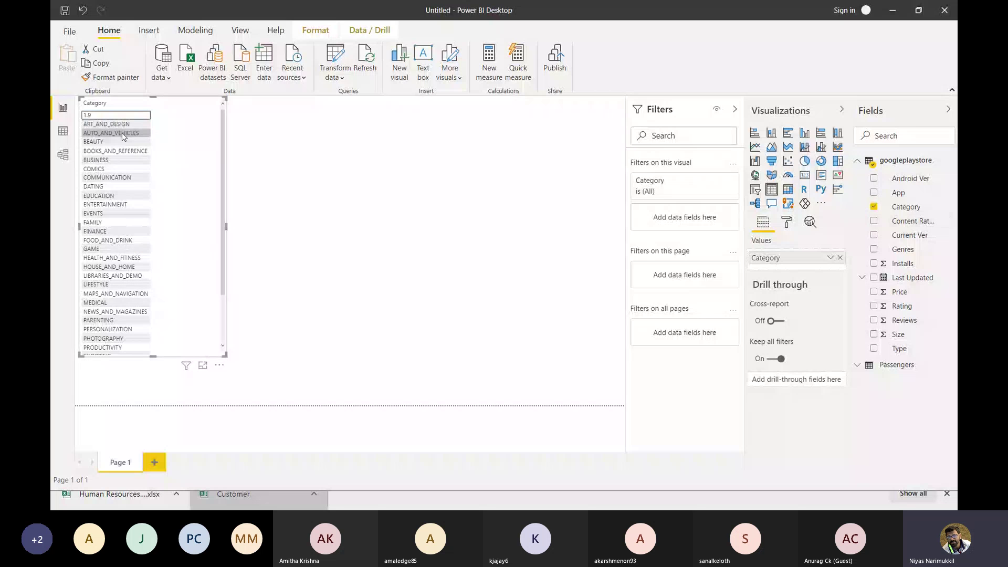
right_click(95, 117)
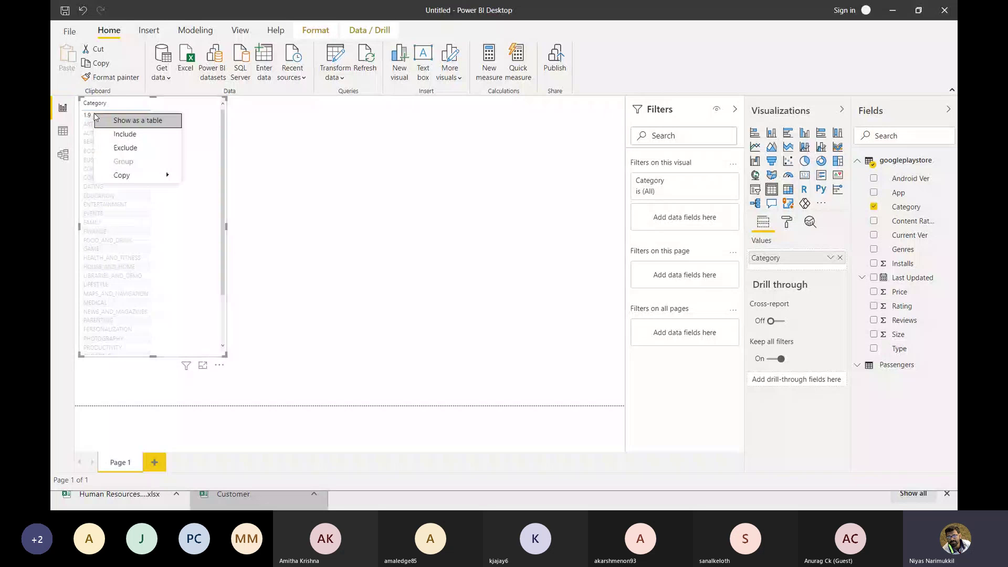
click(131, 150)
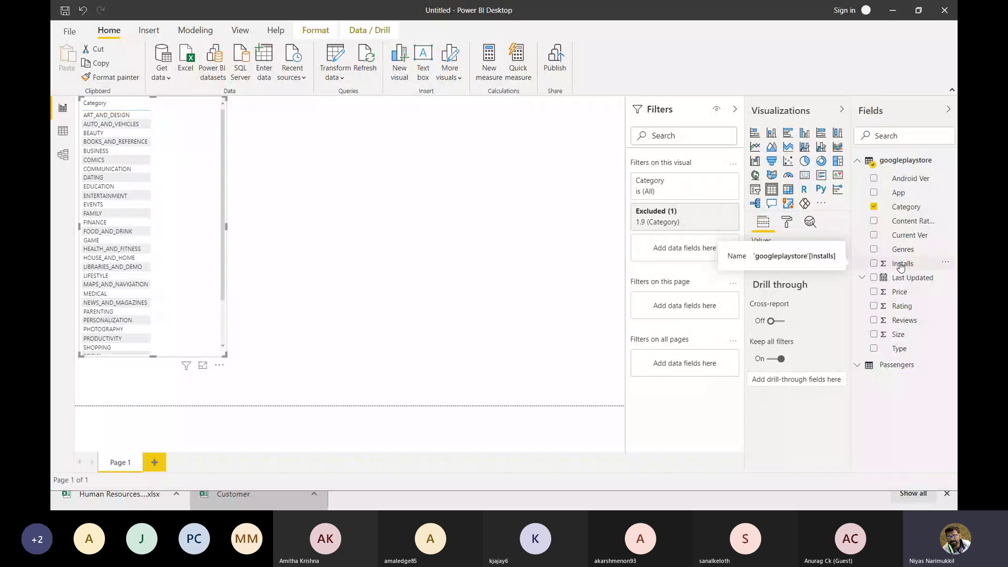
- Add the Installs field to the Category table and convert the visual to a stacked bar chart
drag(901, 267, 188, 174)
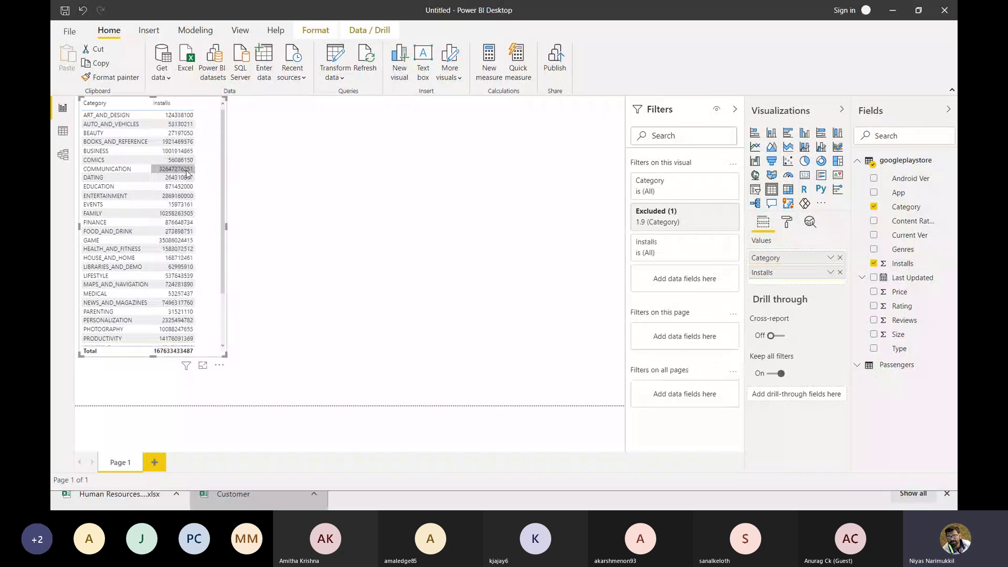
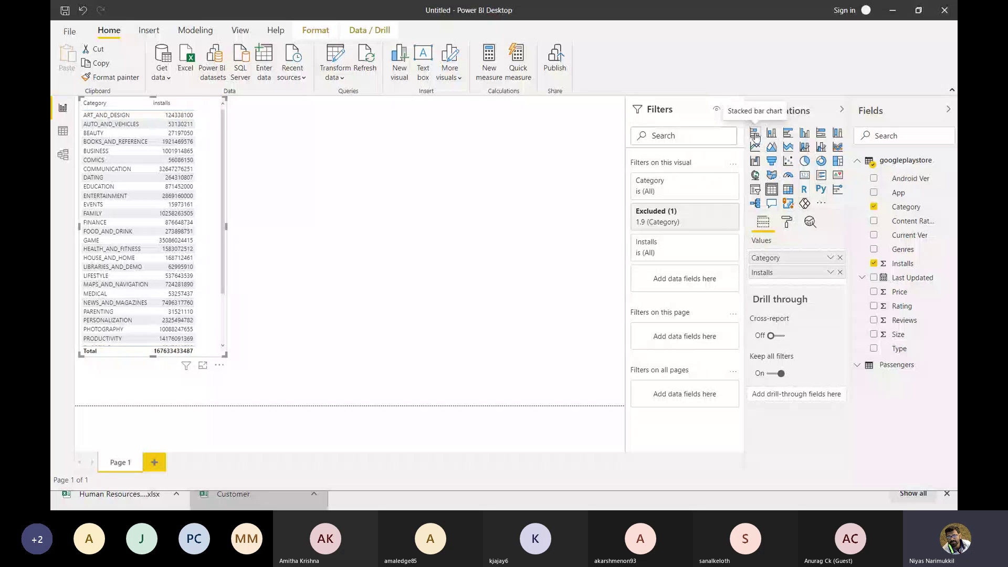
click(756, 137)
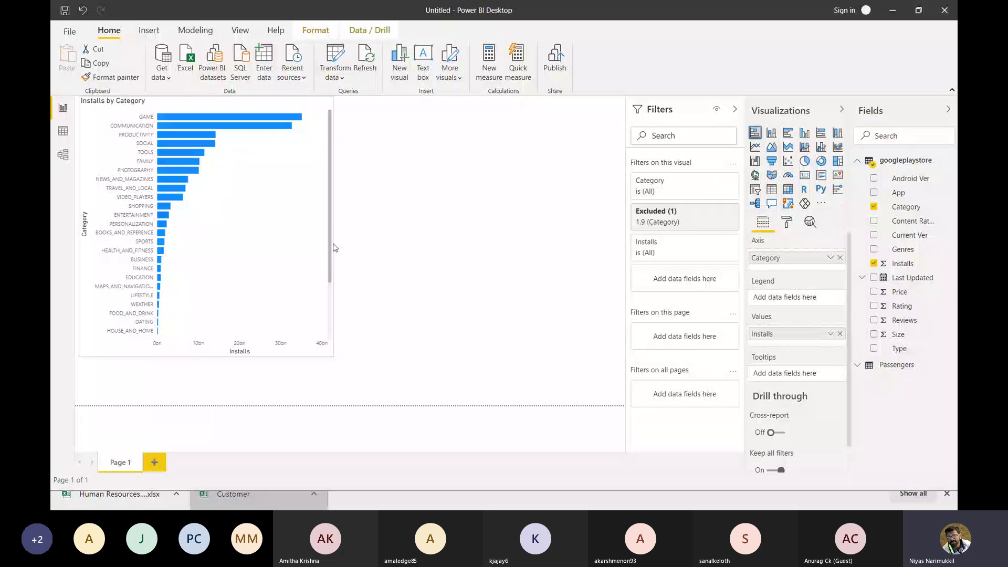
- Move the Installs by Category chart toward the middle of the page and change it to a stacked column chart
drag(172, 171, 296, 196)
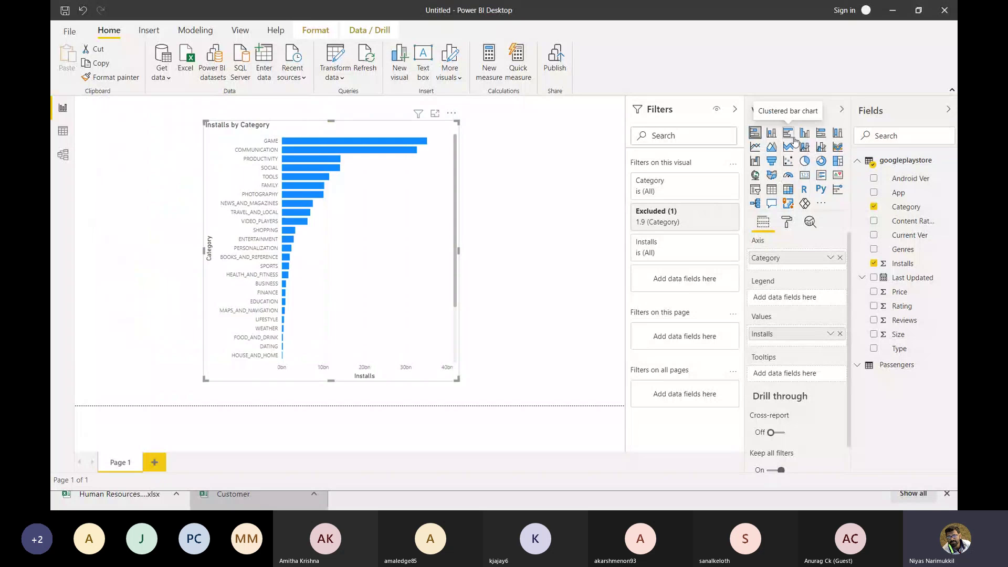
click(771, 134)
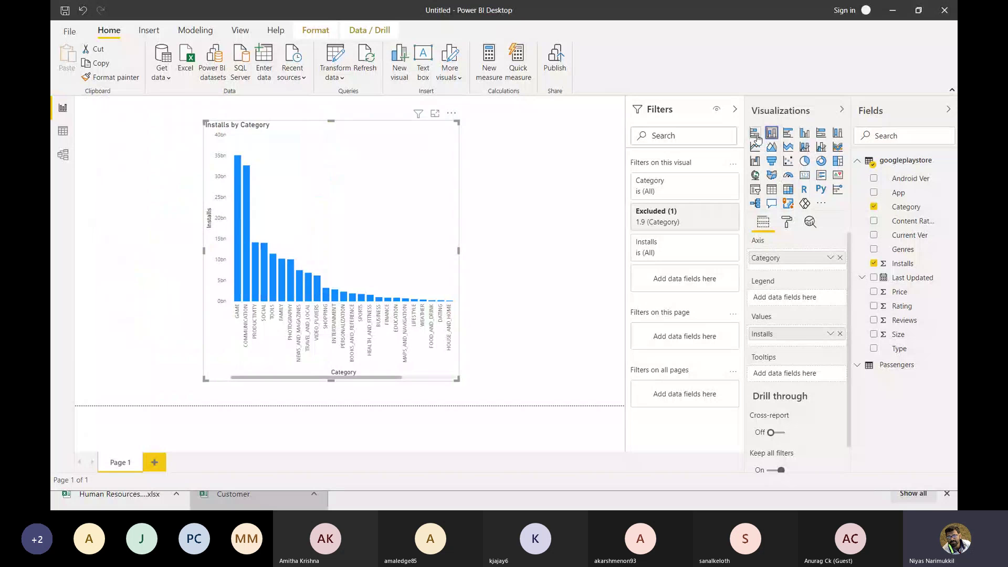
- Change the Installs by Category visual to a stacked bar chart and finally to a pie chart
click(755, 133)
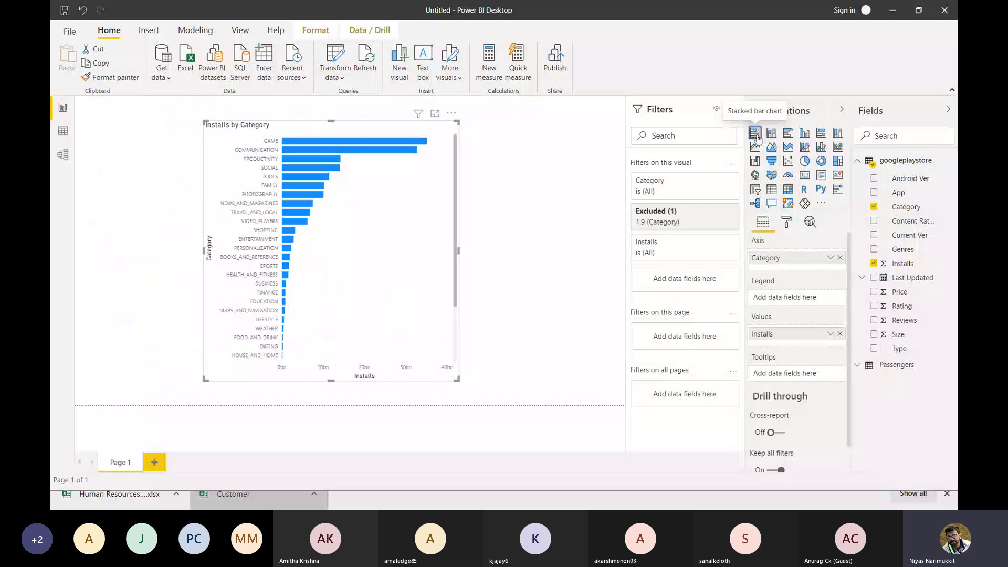
click(804, 162)
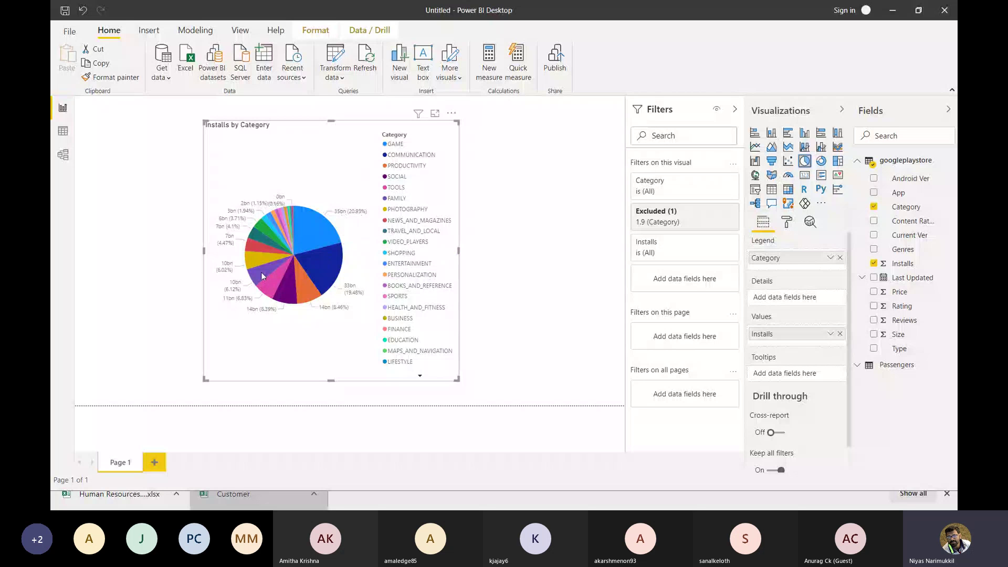
- Rename the report page as Graph based on Installs
double_click(120, 462)
text(app ba)
text(sed on )
text(Ins)
text(taa)
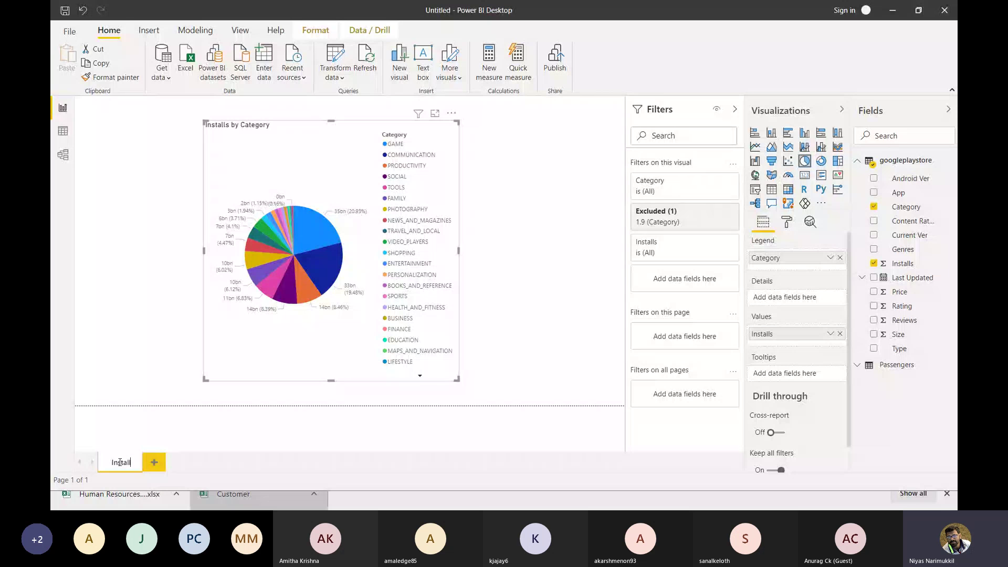
text(a)
key(Return)
key(BackSpace)
text(s)
key(Return)
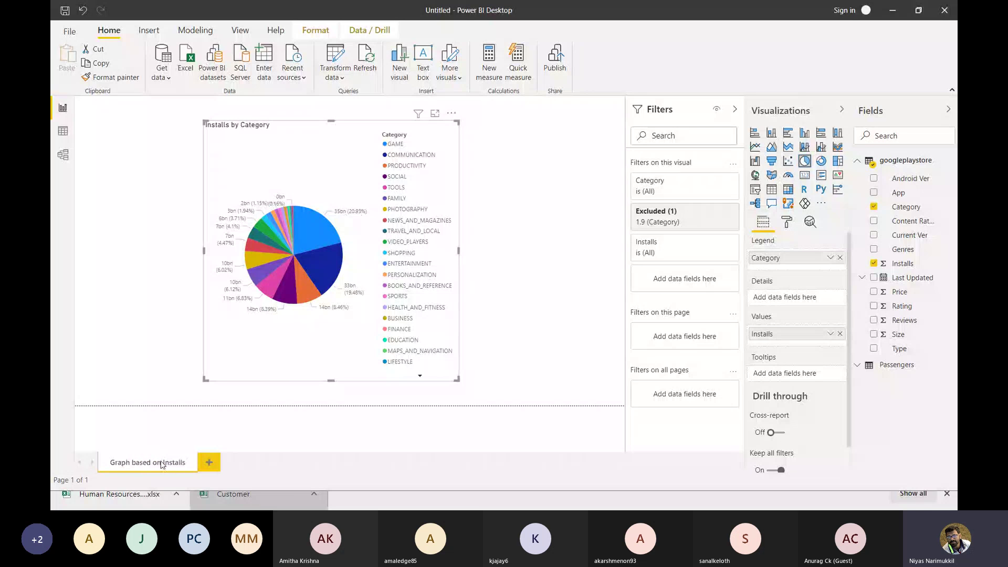
- Add a new report page and build a stacked column chart with Category on the axis and Rating as the values
click(209, 462)
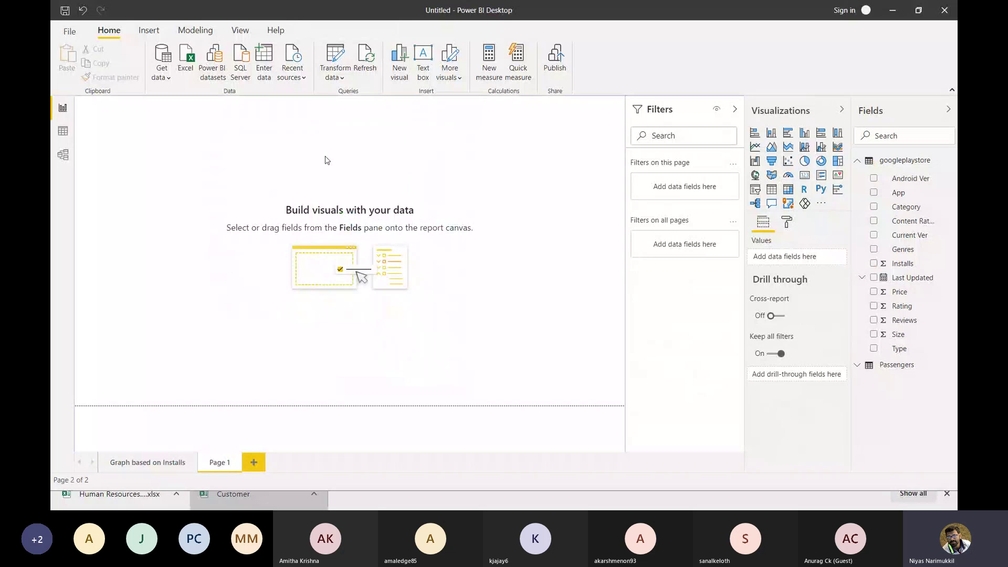
click(776, 137)
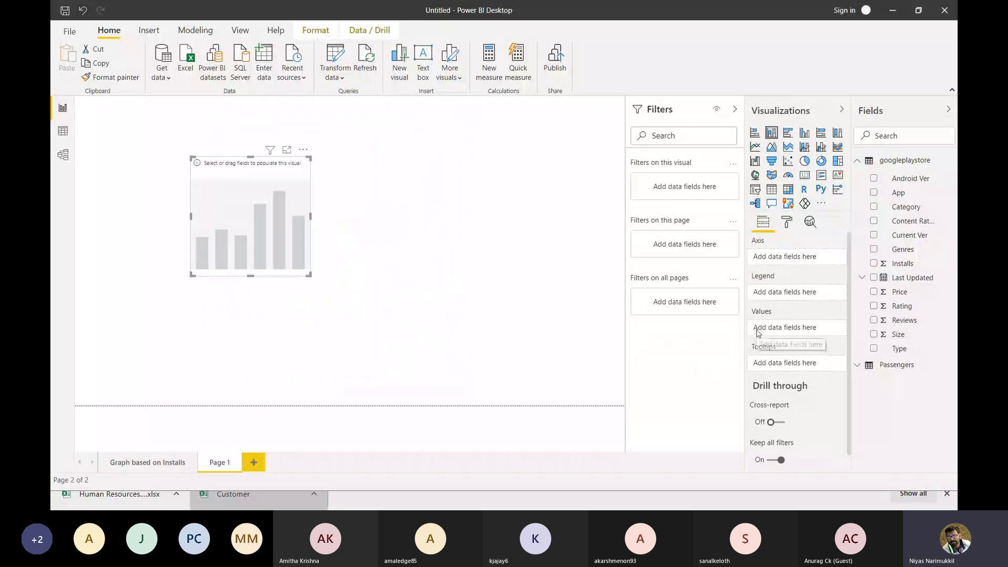
scroll(757, 333, down, 1)
scroll(758, 333, up, 1)
drag(911, 210, 780, 261)
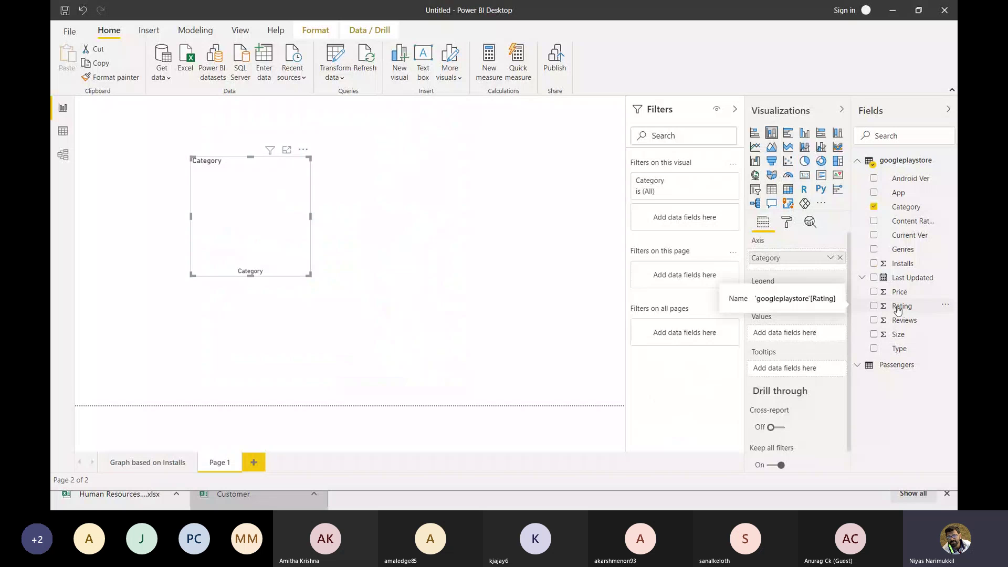
drag(898, 310, 772, 339)
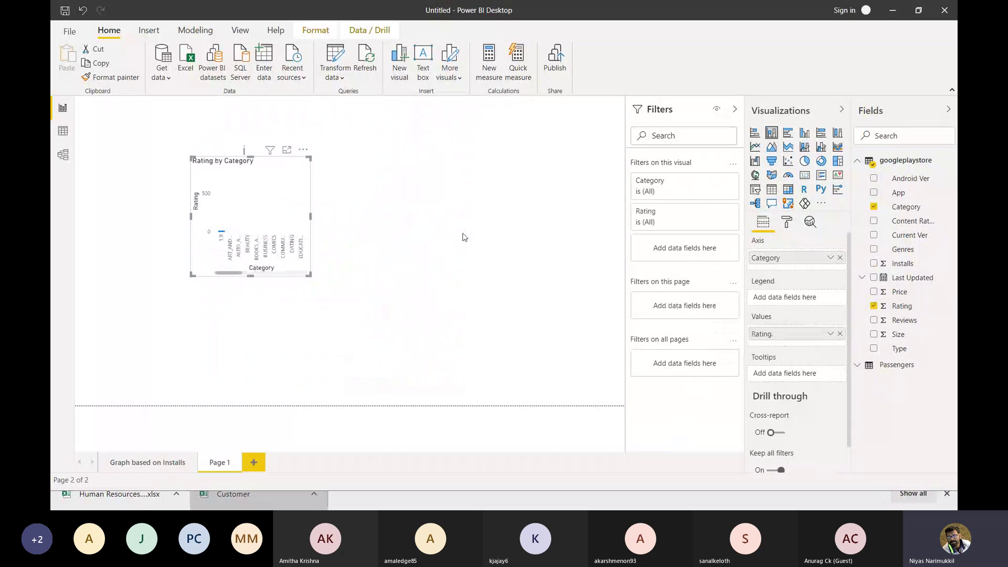
- Enlarge the Rating by Category chart, mostly in width, and summarize Rating by Average
drag(310, 216, 524, 244)
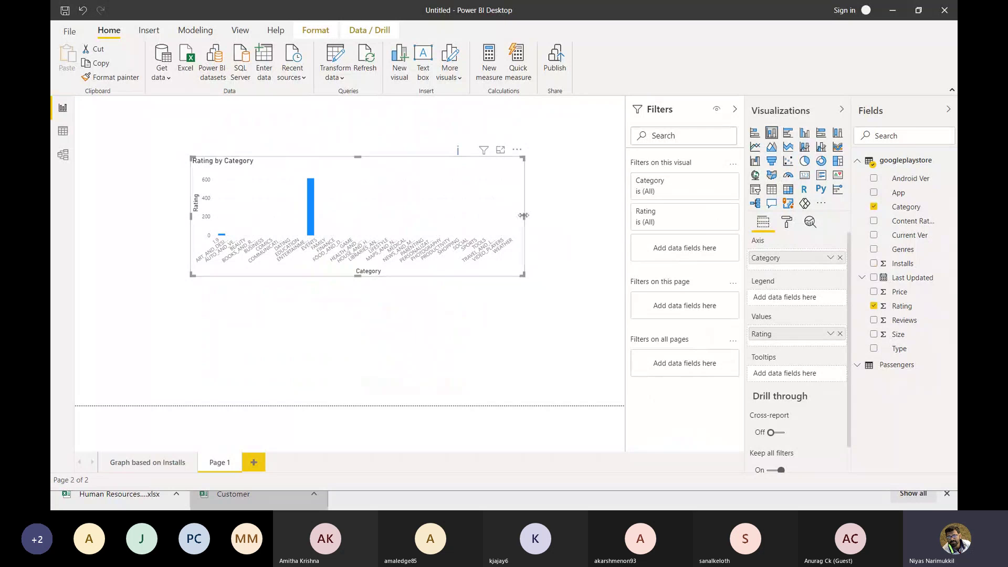
drag(531, 223, 564, 223)
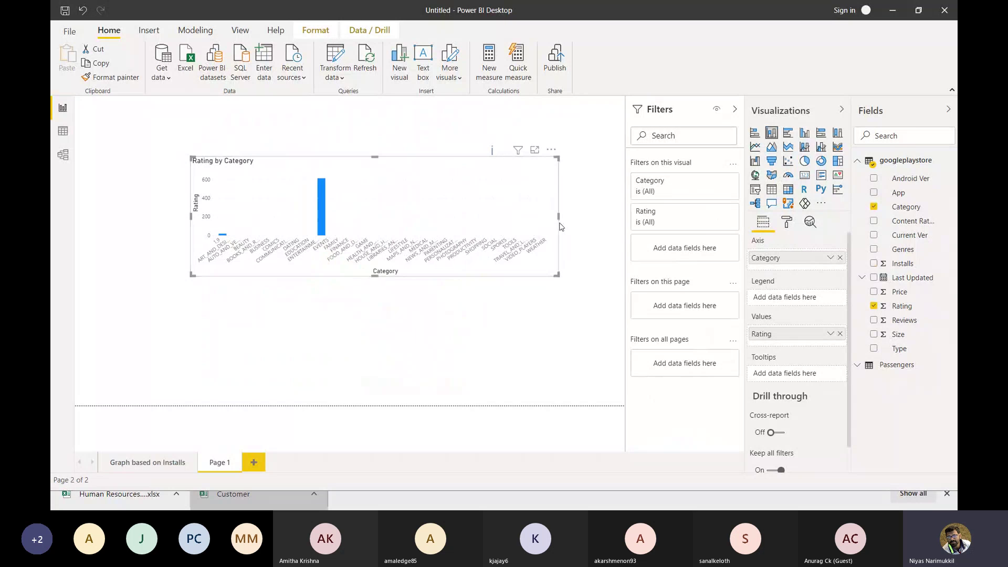
click(831, 334)
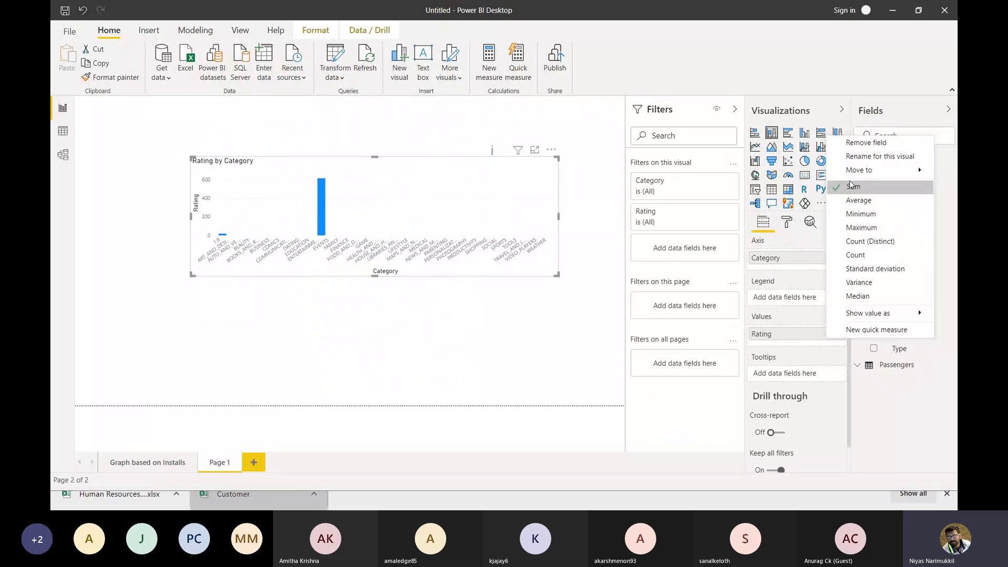
click(780, 314)
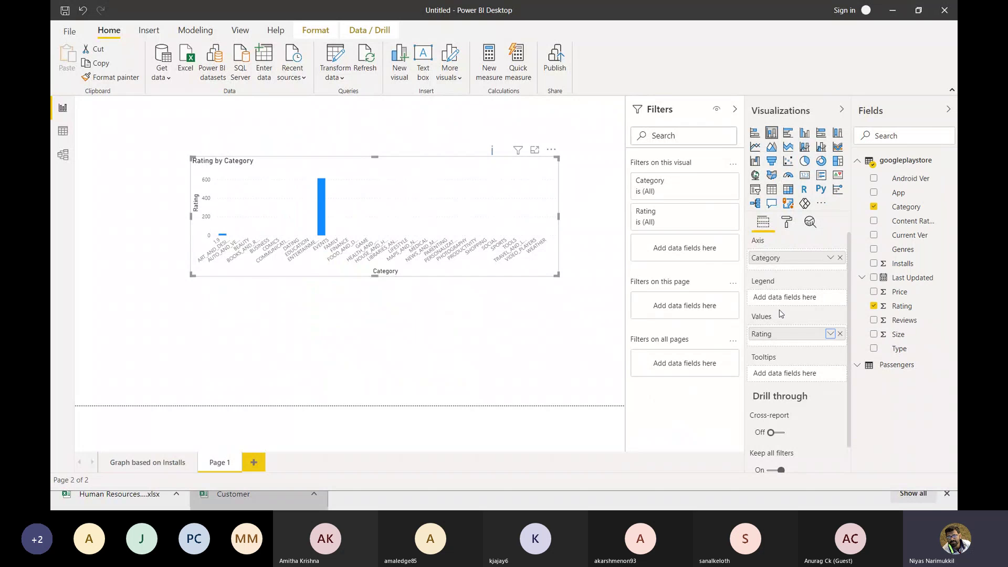
click(833, 336)
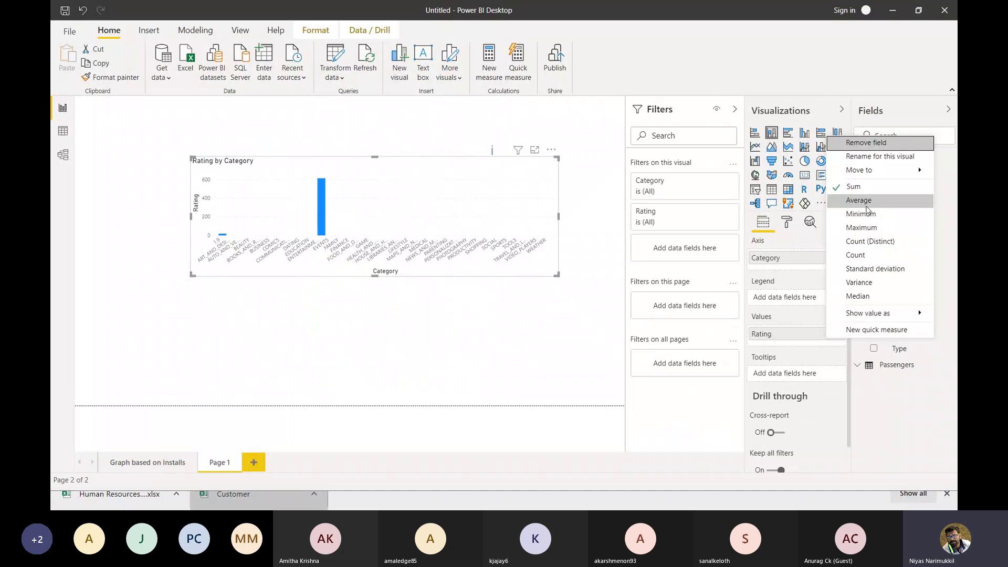
click(866, 208)
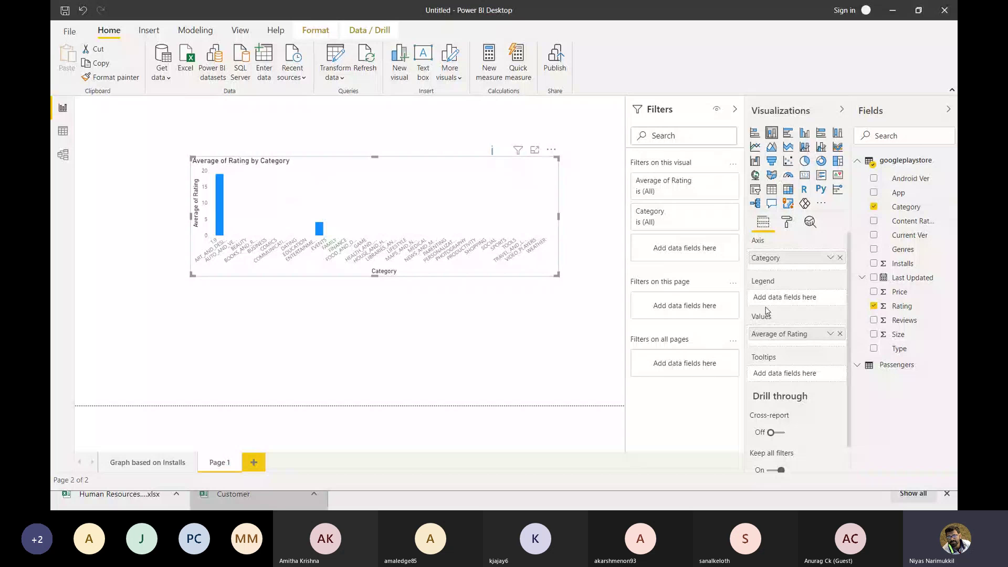
drag(558, 275, 565, 295)
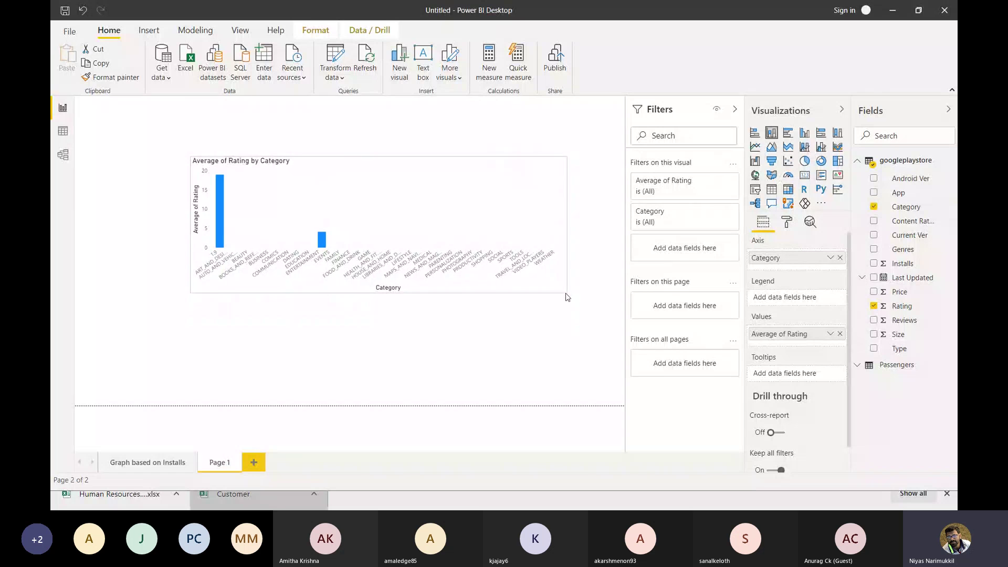
click(830, 258)
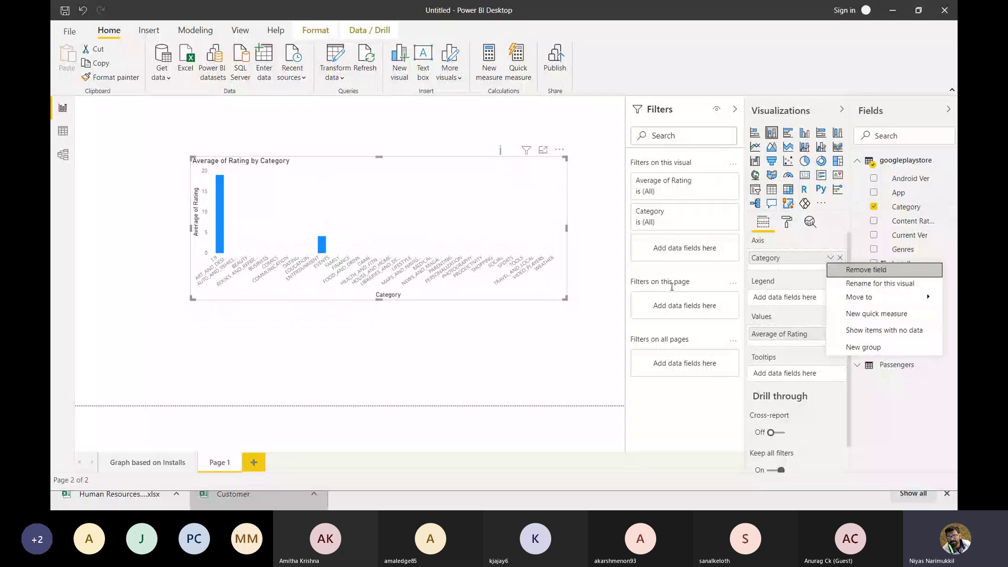
click(506, 309)
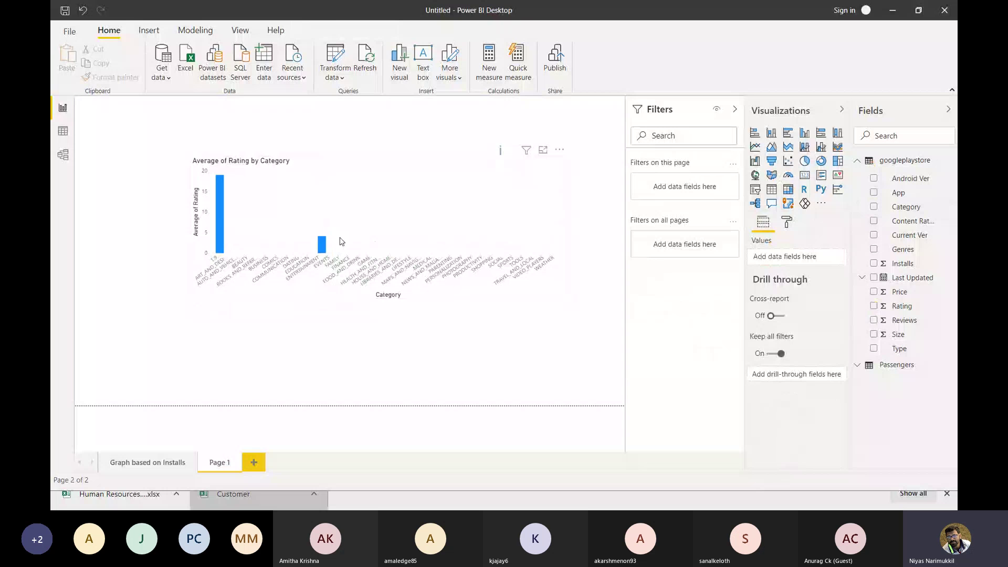
click(340, 241)
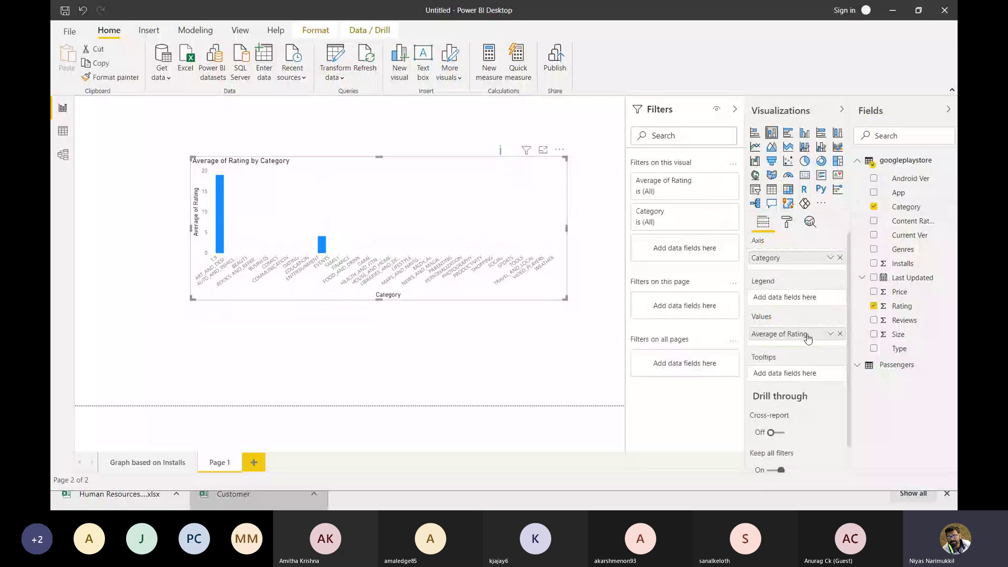
- Try Variance as the summarization of Rating in the column chart and return it to Average
click(830, 334)
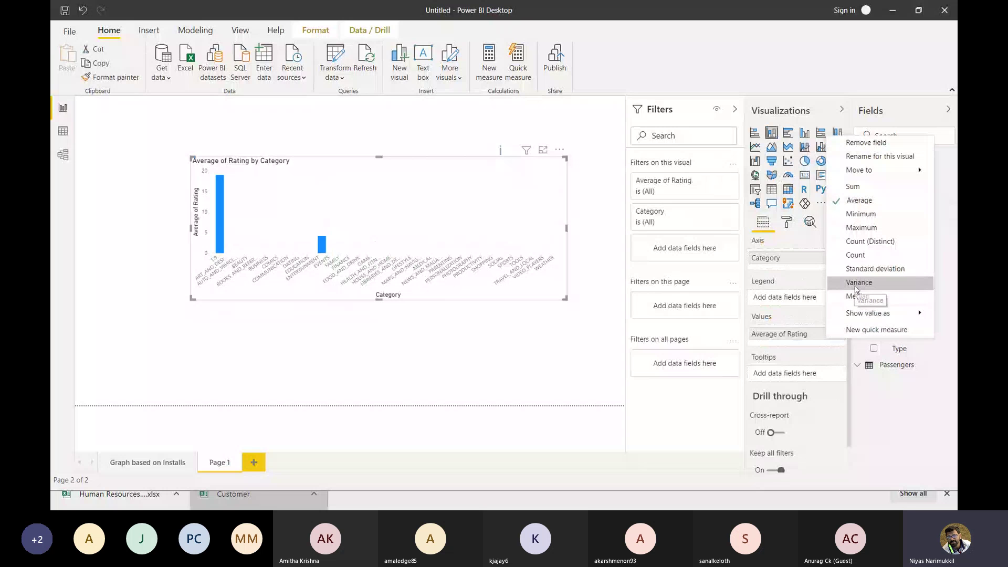
click(858, 282)
click(832, 334)
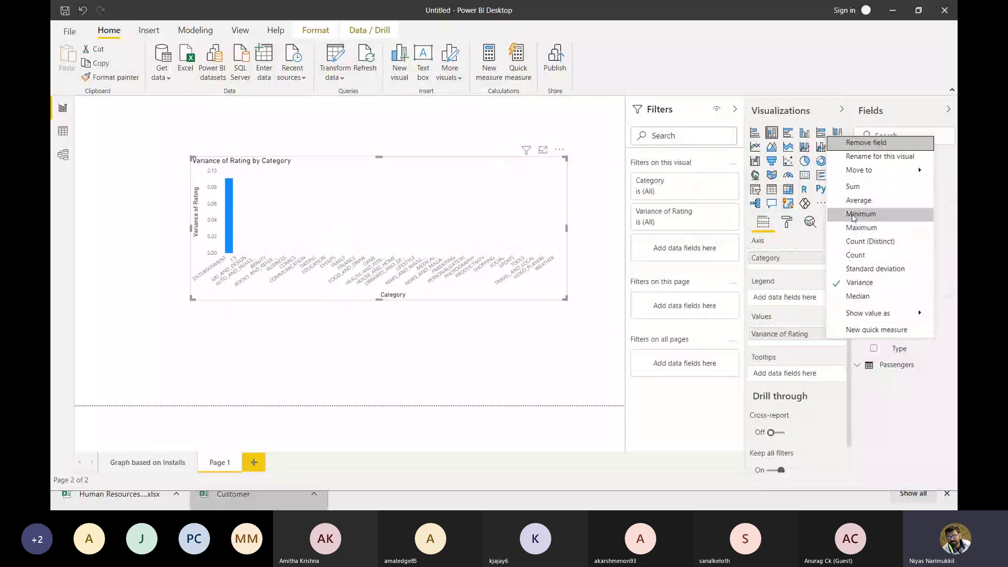
click(856, 201)
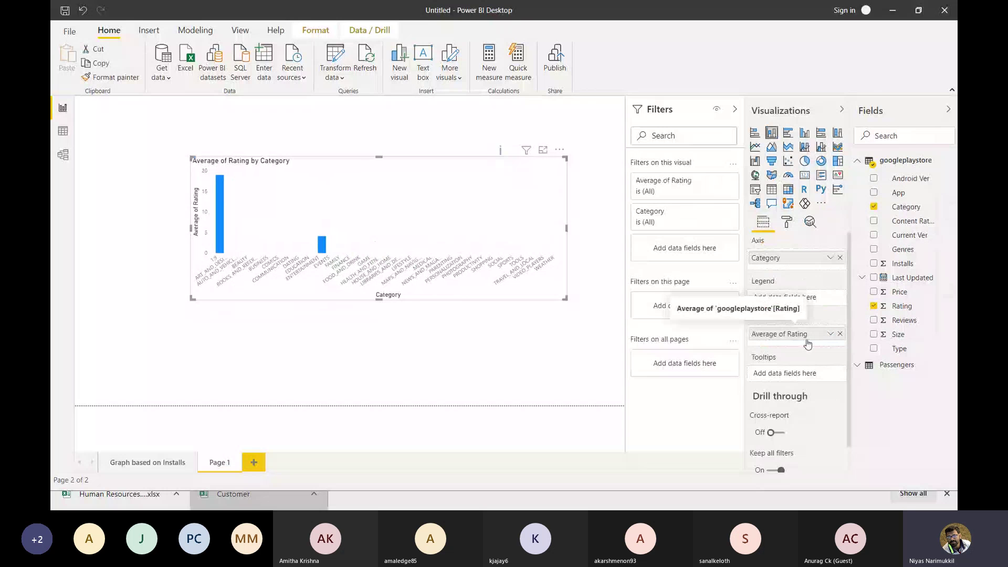
- Replace Category with the App field on the axis of the Average of Rating chart
click(830, 258)
click(830, 258)
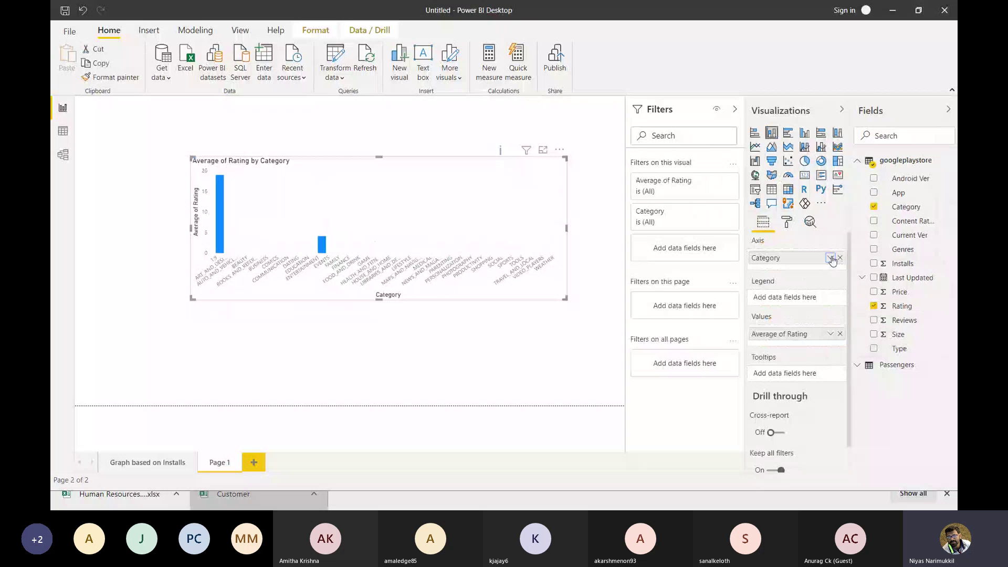
click(831, 258)
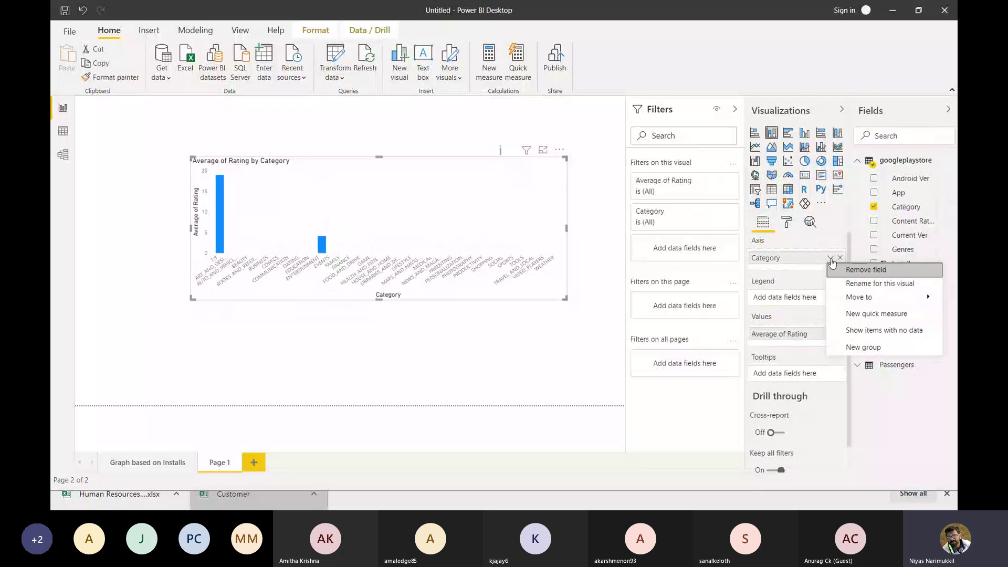
click(846, 269)
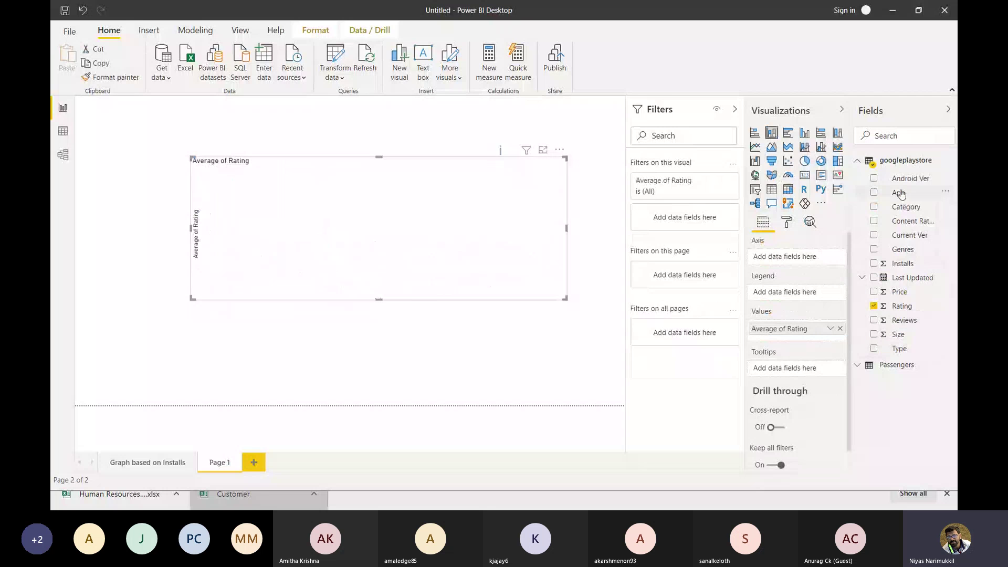
drag(899, 193, 796, 261)
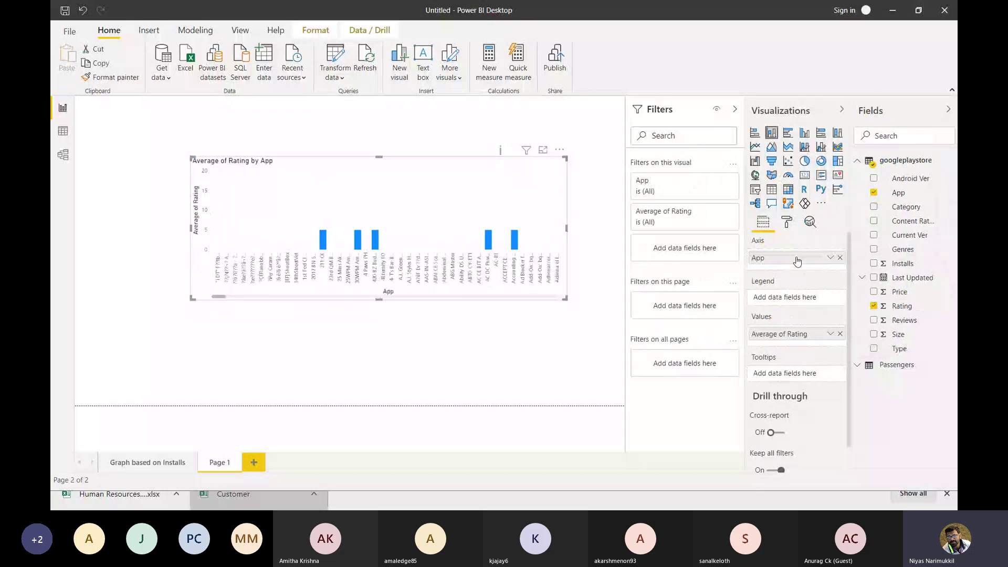
- Remove App from the chart's axis and put the Category field back in its place
click(827, 335)
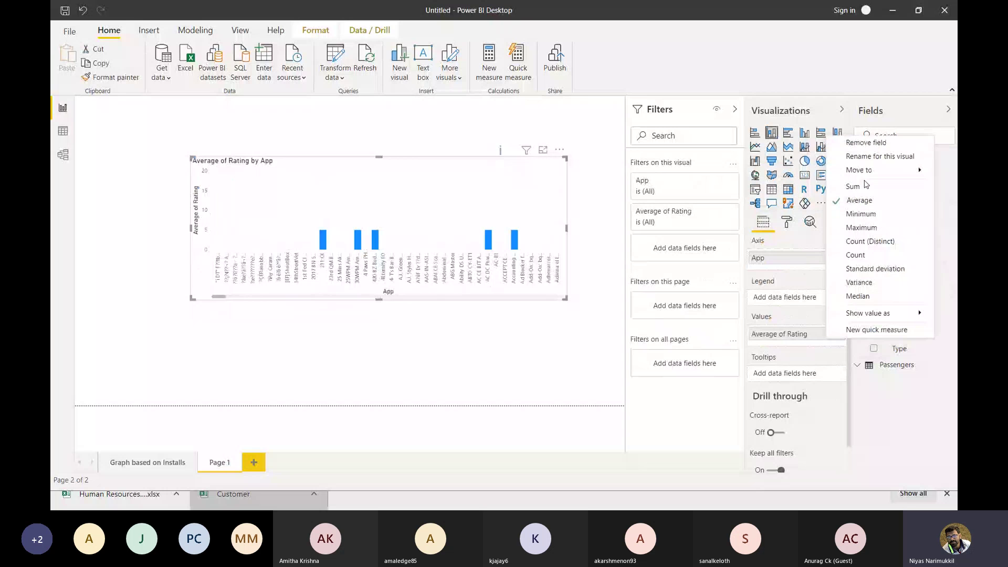
click(783, 270)
click(840, 258)
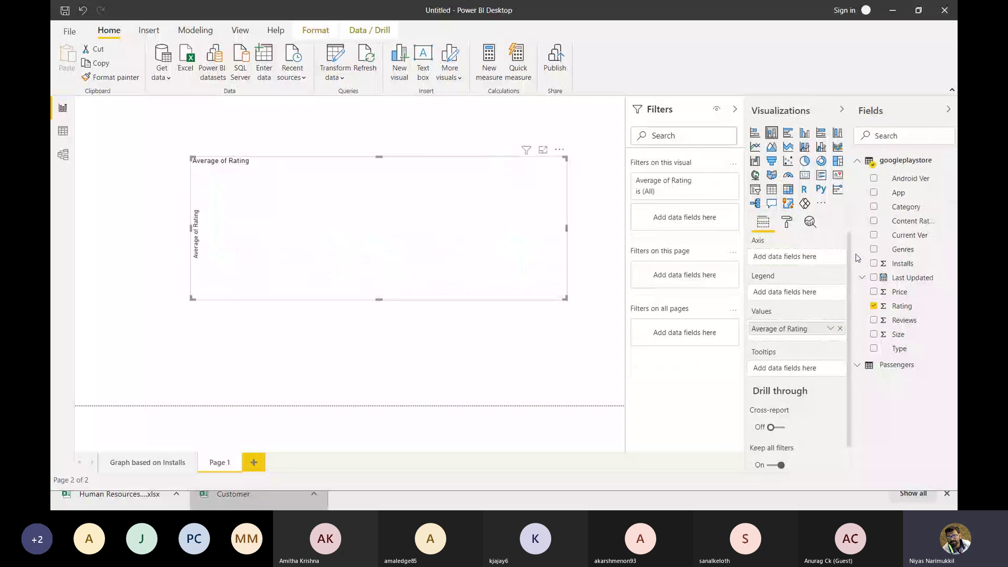
drag(909, 207, 782, 257)
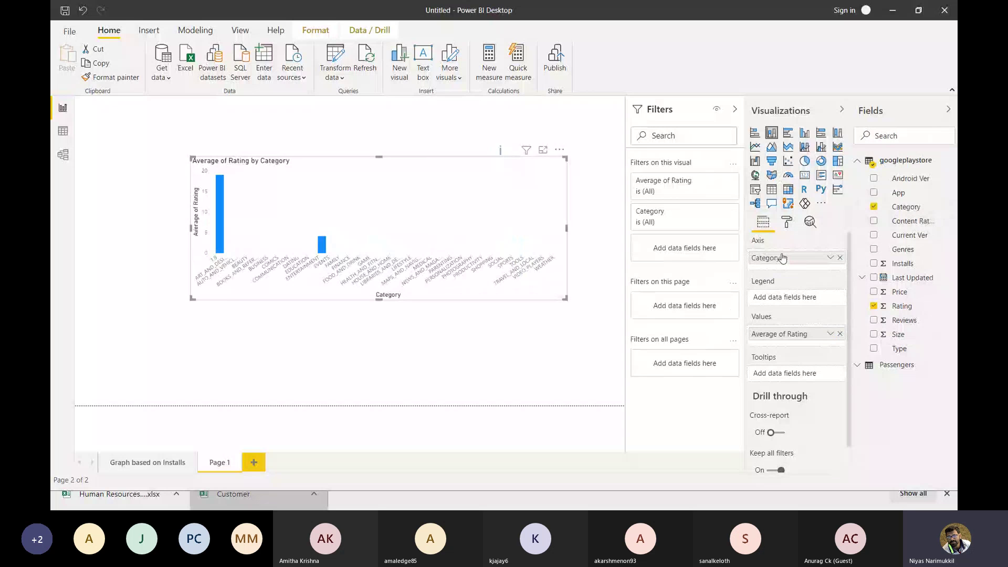
- Summarize Rating by Count in the column chart by Category
click(830, 335)
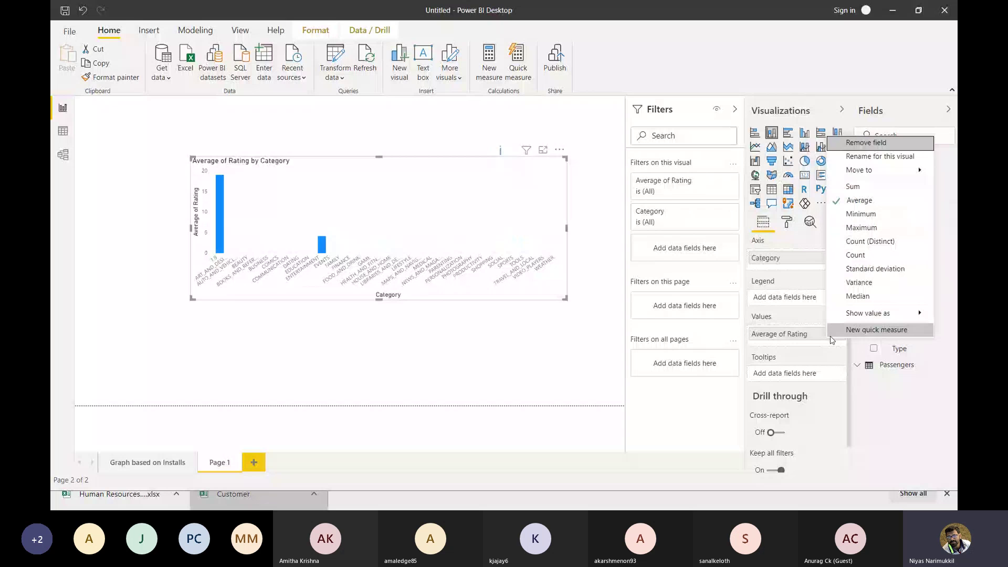
click(856, 255)
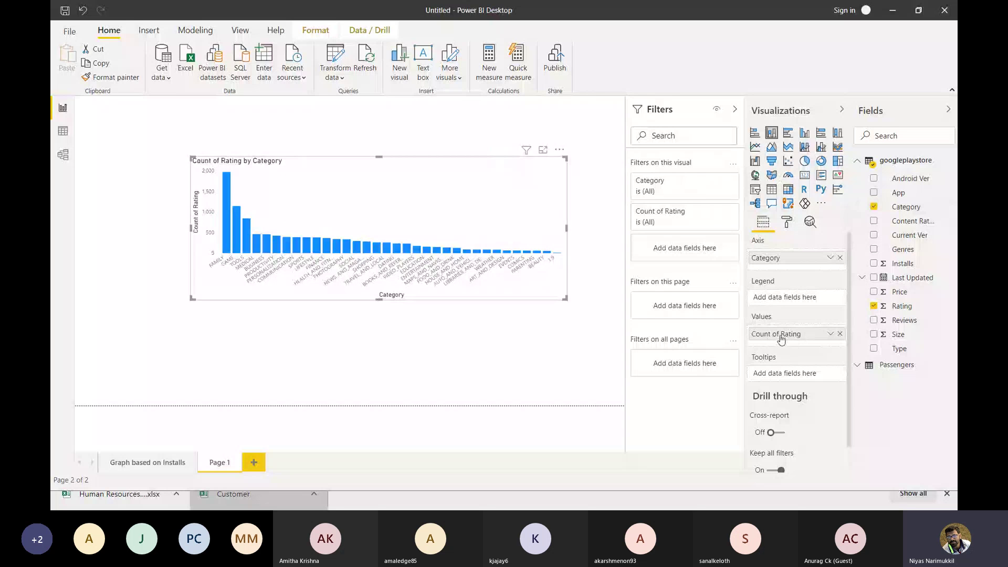
scroll(781, 340, down, 1)
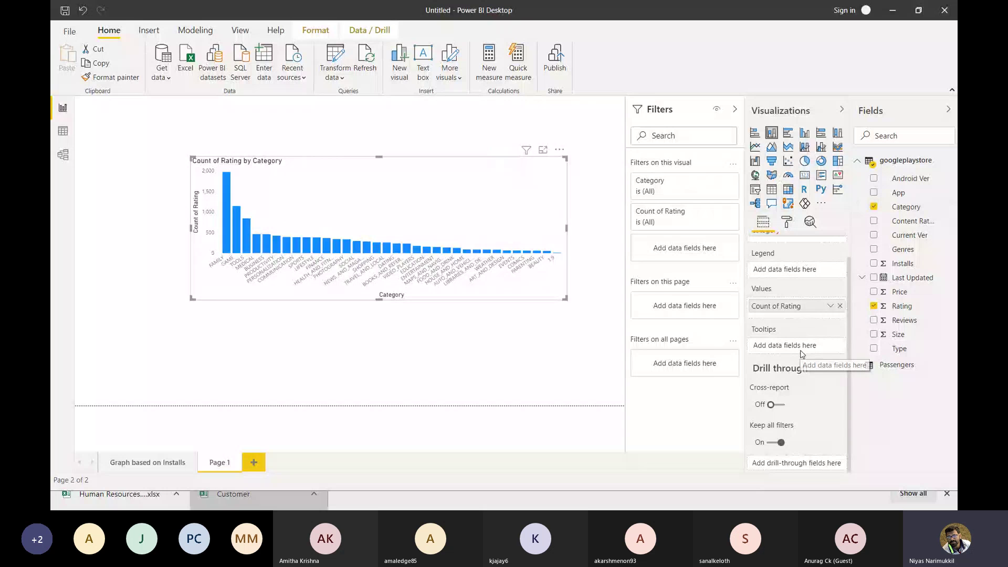
scroll(802, 354, up, 1)
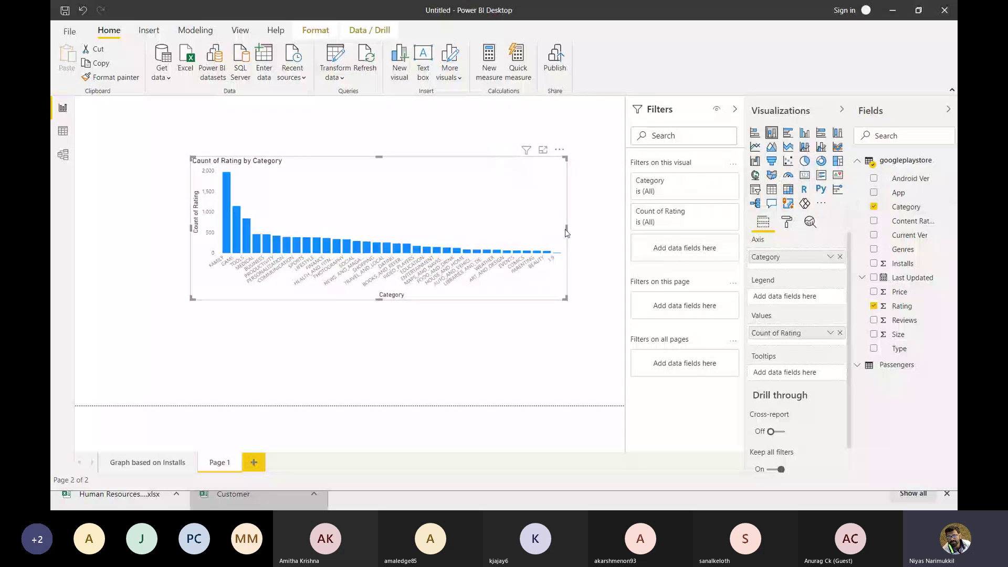
- Narrow the Count of Rating by Category chart and add the Rating field as a second visual beside it
drag(566, 228, 431, 230)
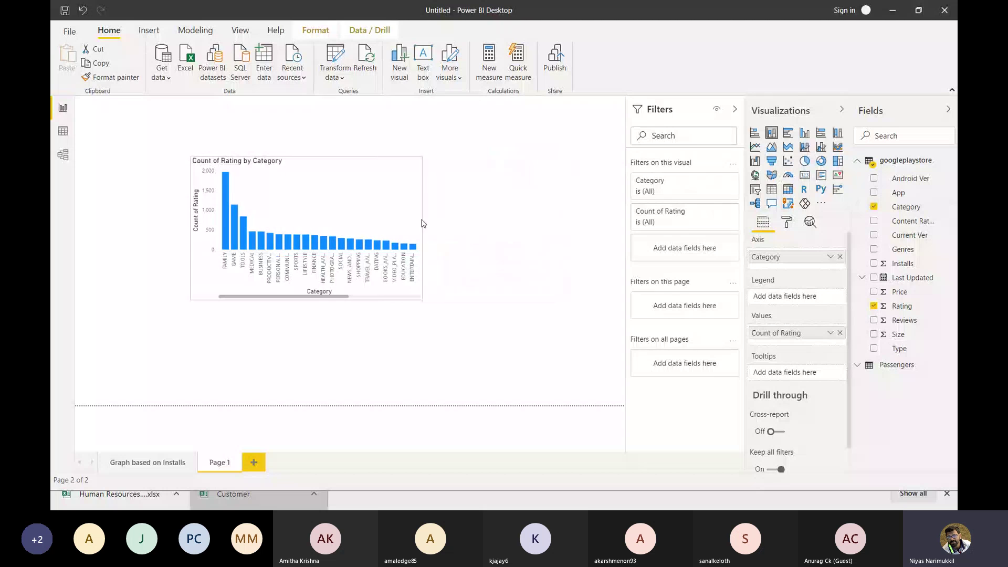
click(526, 226)
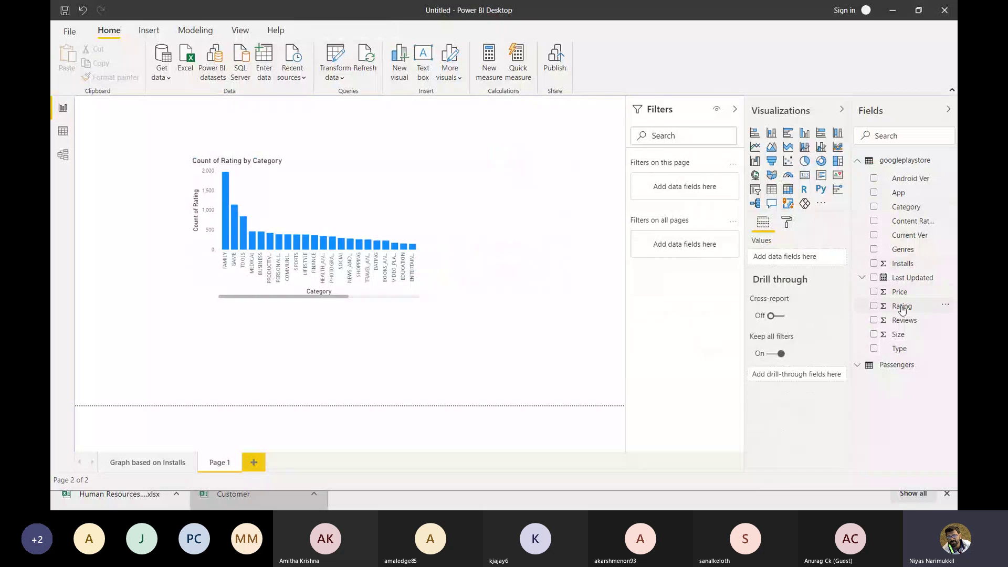
drag(902, 310, 541, 193)
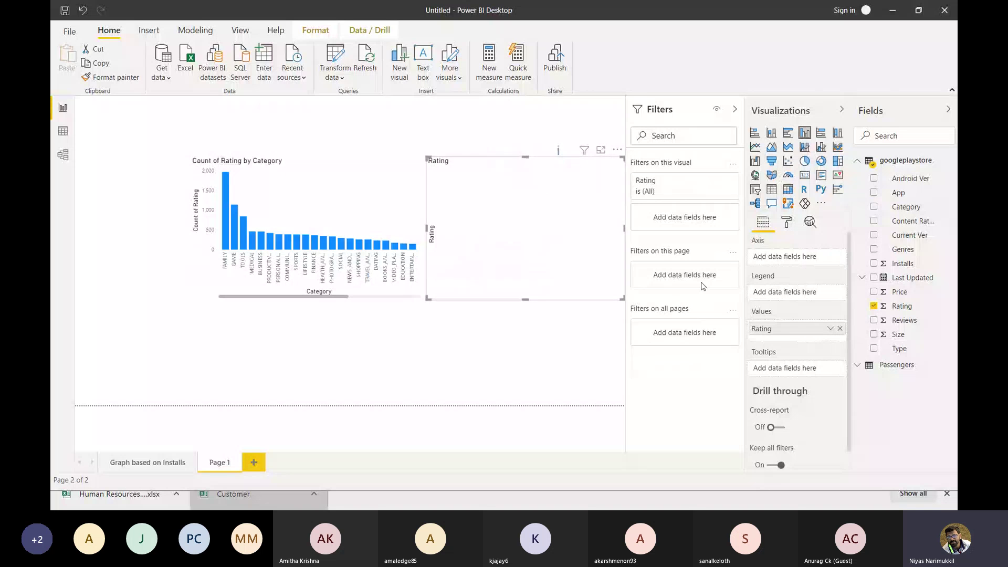
- Summarize Rating by Average in the second visual and reduce that visual's height
click(831, 330)
click(871, 201)
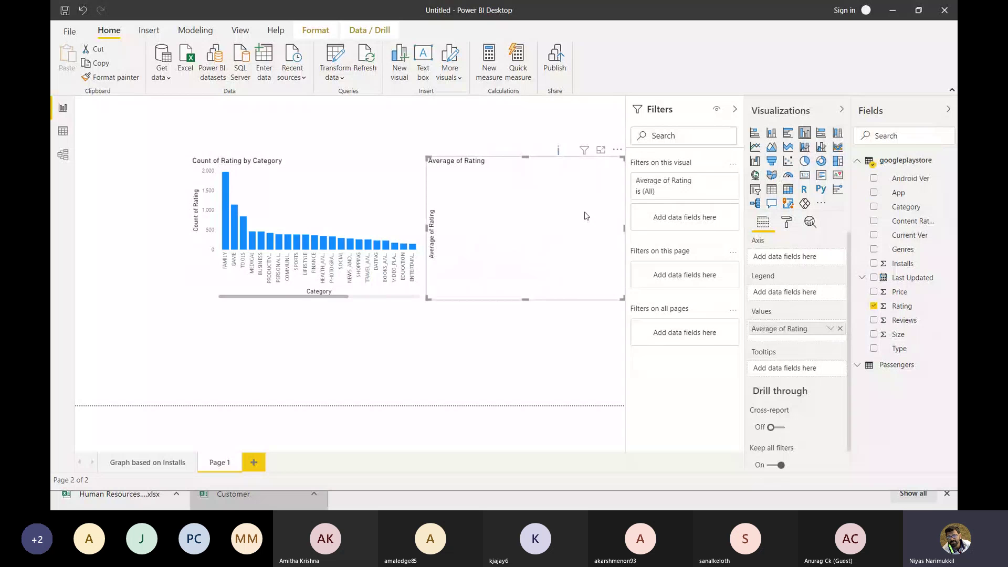
drag(524, 297, 525, 195)
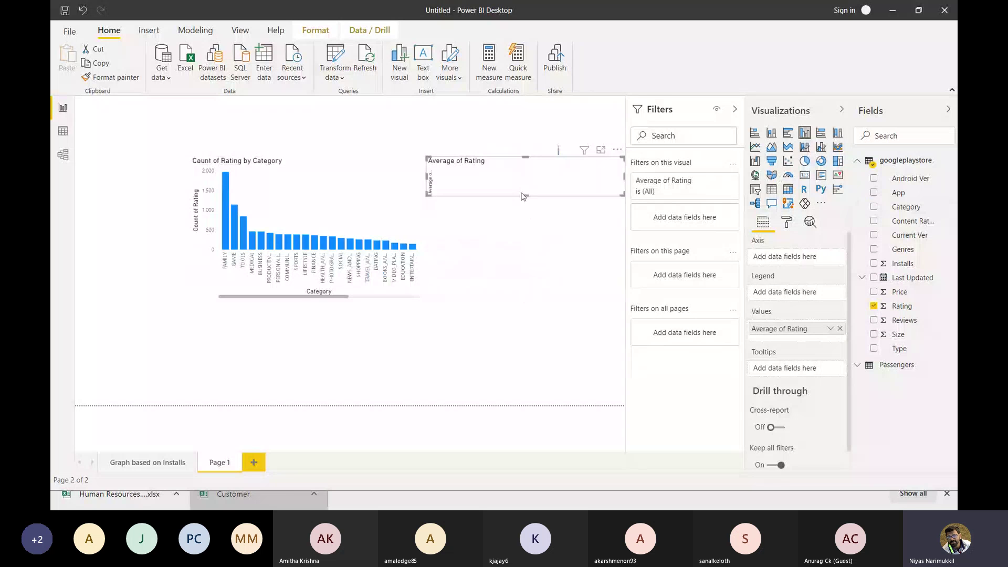
- Show the Average of Rating visual's data as a table and return to the report
right_click(520, 176)
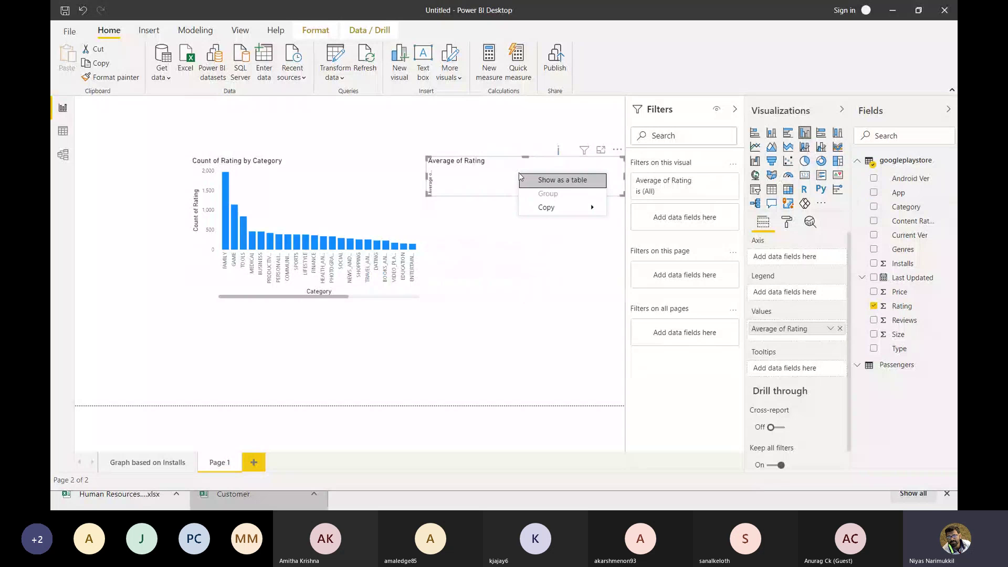
click(545, 179)
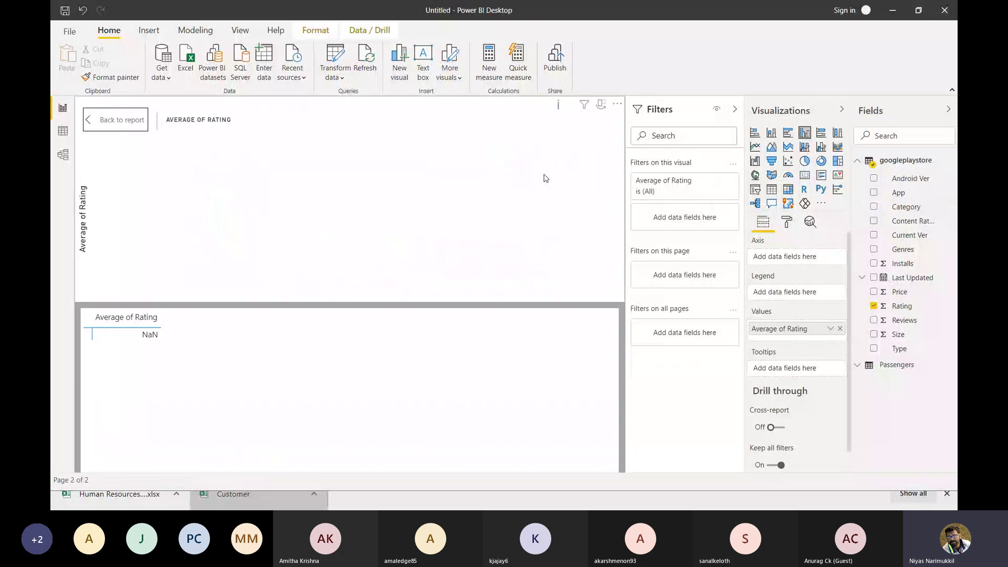
click(89, 121)
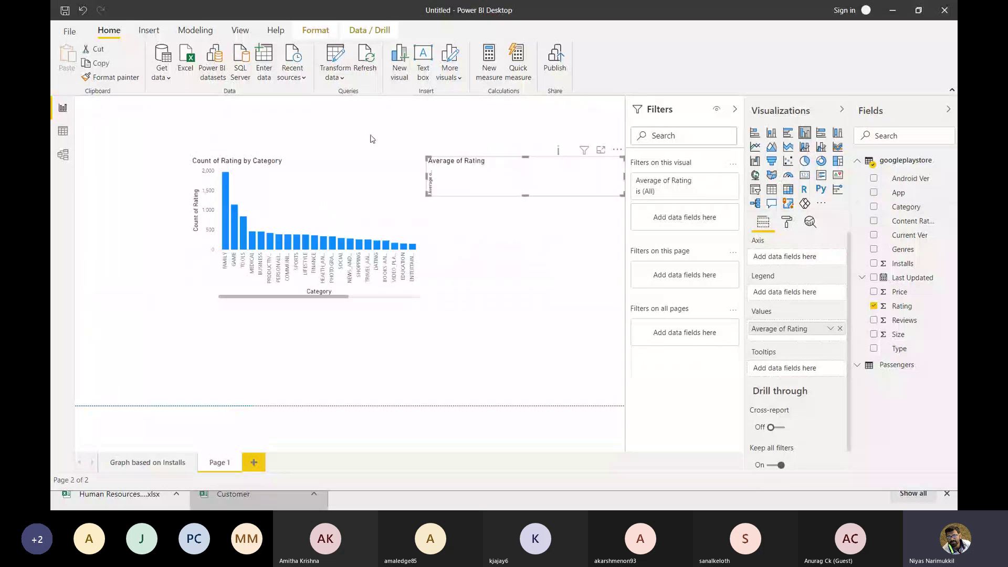
- Remove the Average of Rating visual and insert a blank text box on the page
click(618, 152)
click(637, 191)
click(424, 76)
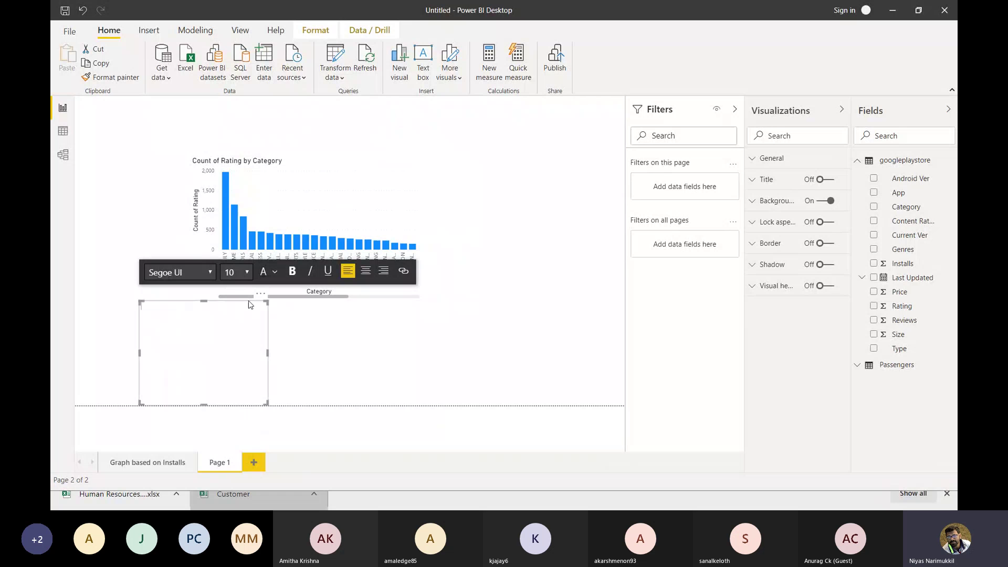
- Leave the text box empty and move the Count of Rating by Category chart further right on the page
click(108, 320)
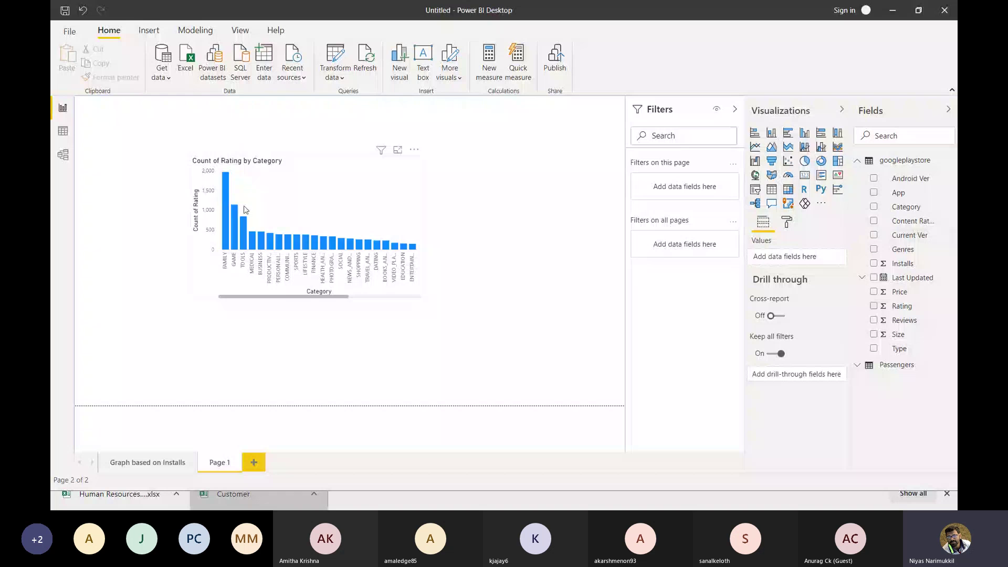
drag(245, 207, 295, 210)
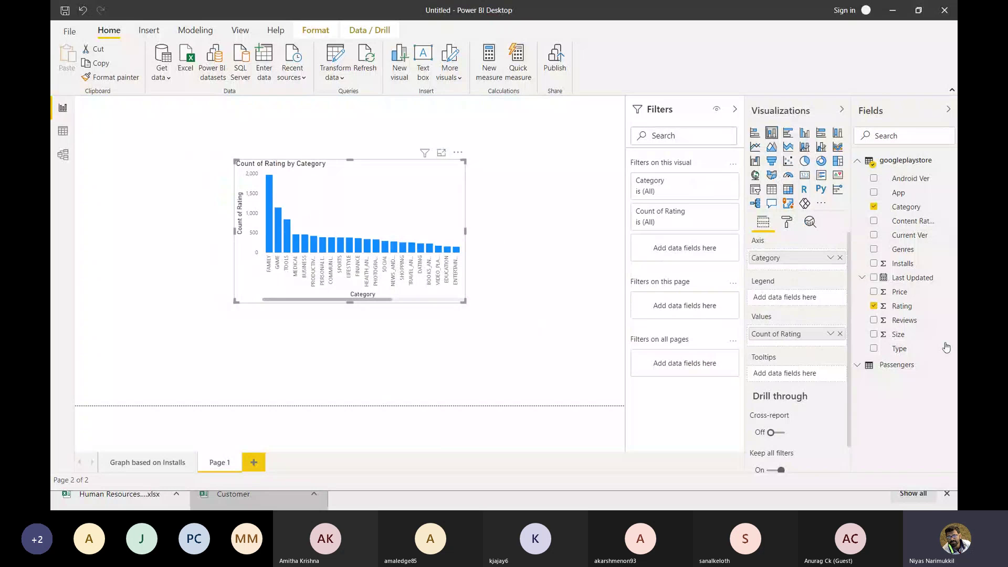
- Examine the rows of the Passengers table in the Data view, including its Age column
click(904, 368)
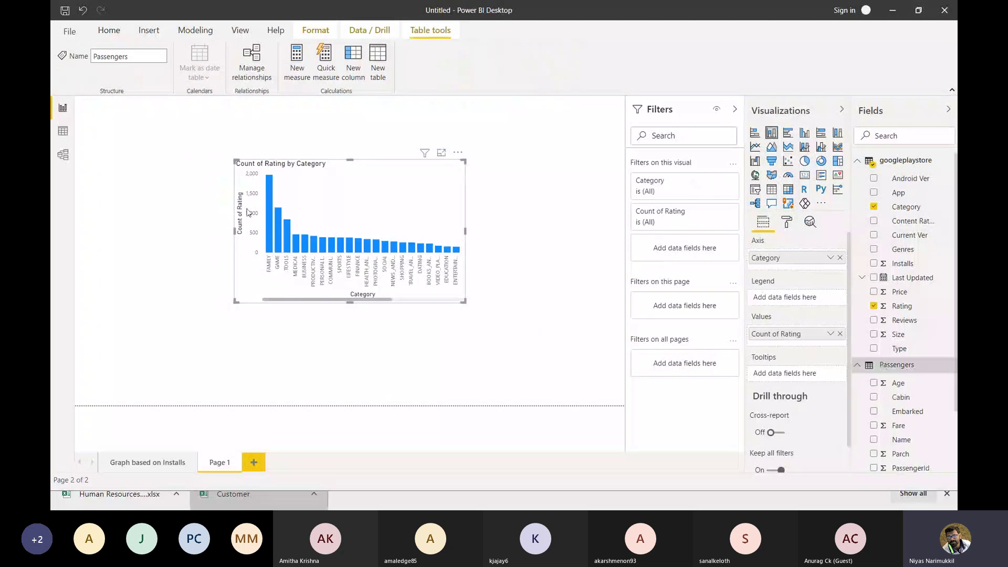
click(63, 131)
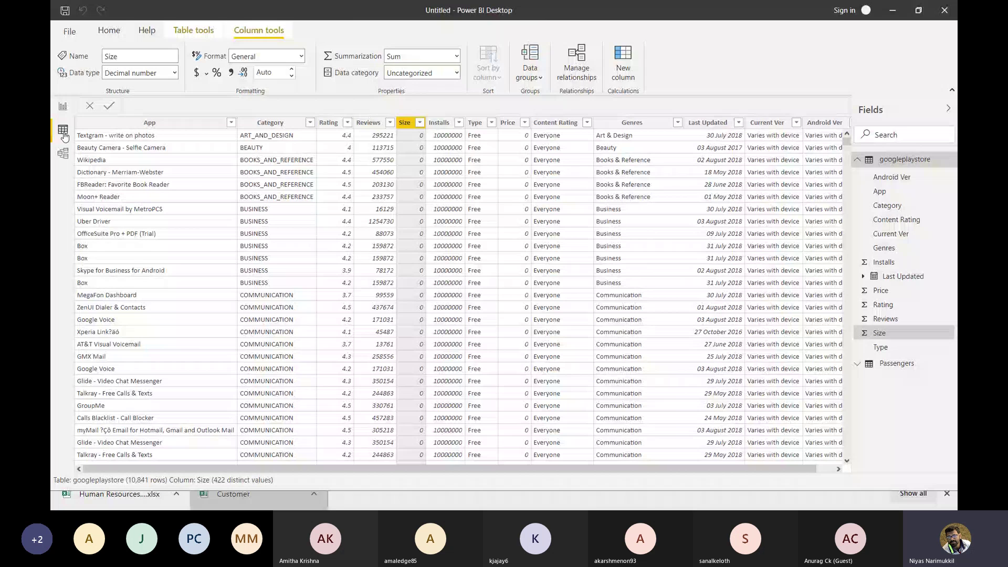
click(70, 32)
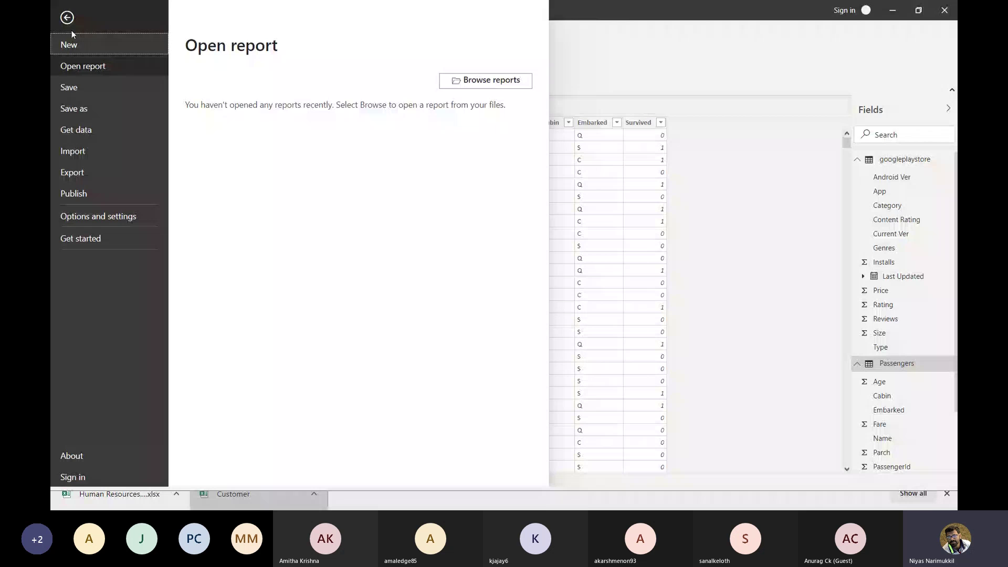
key(Escape)
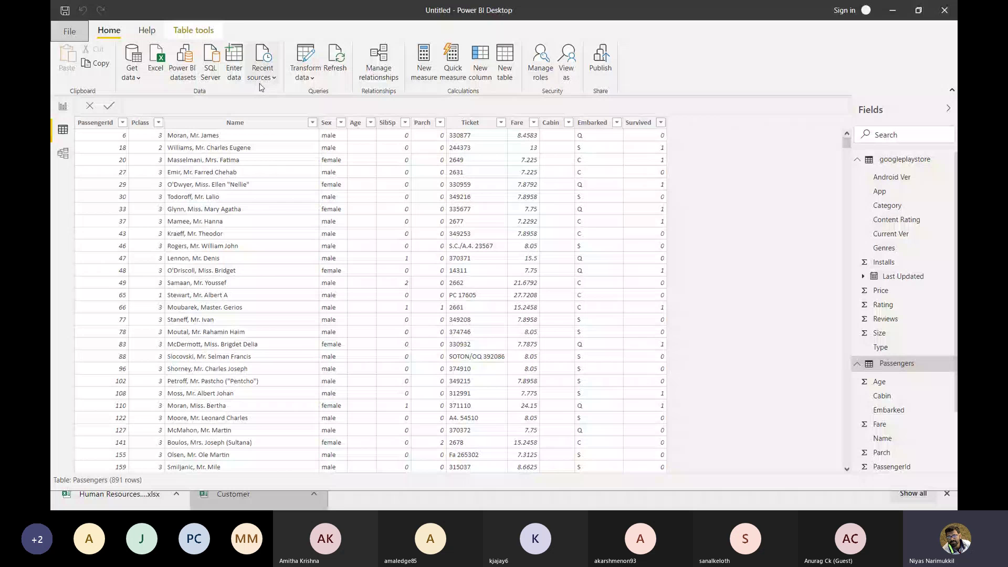
scroll(399, 192, down, 2)
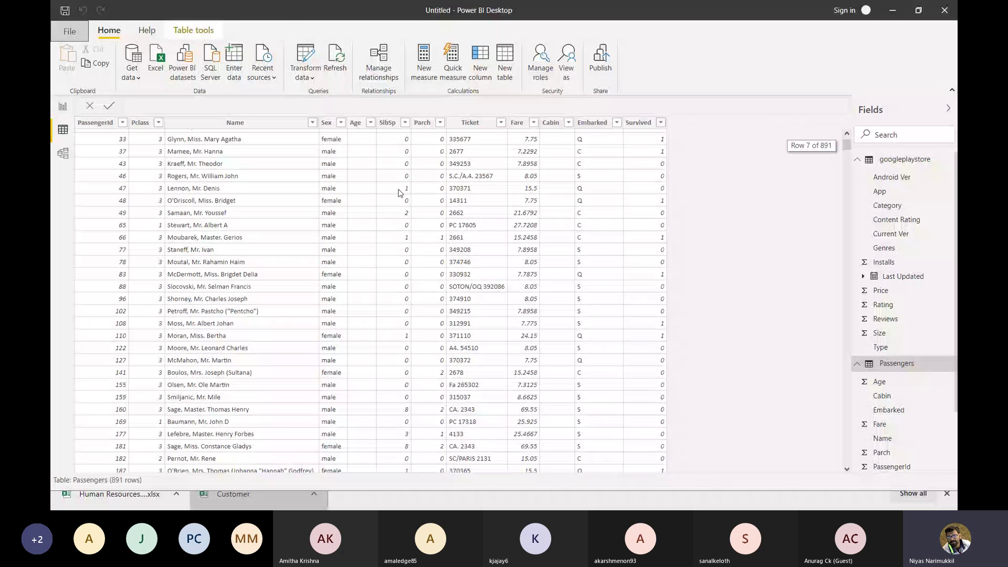
scroll(399, 192, down, 10)
click(368, 235)
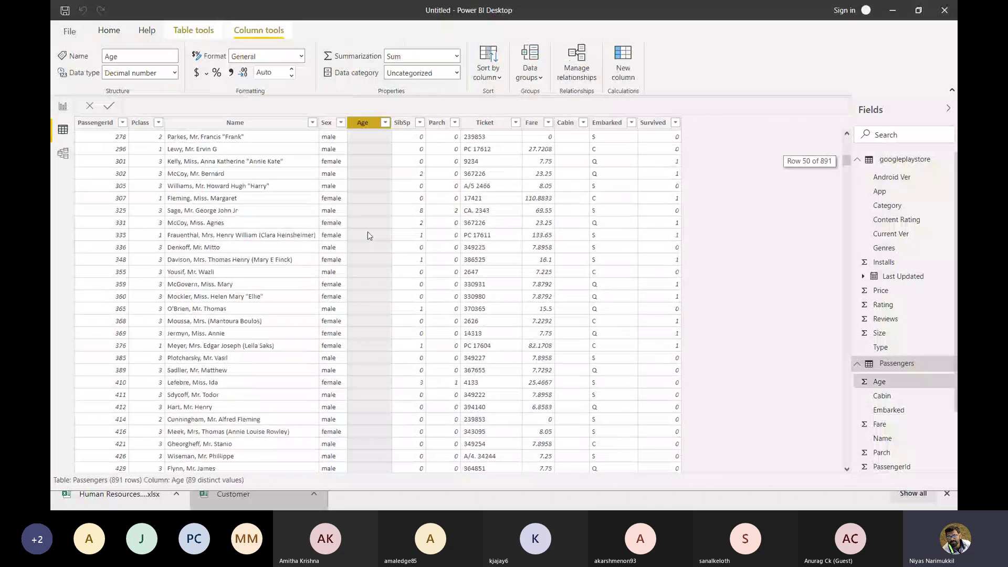
scroll(367, 235, up, 12)
- Open the Passengers query in the Power Query Editor
click(191, 123)
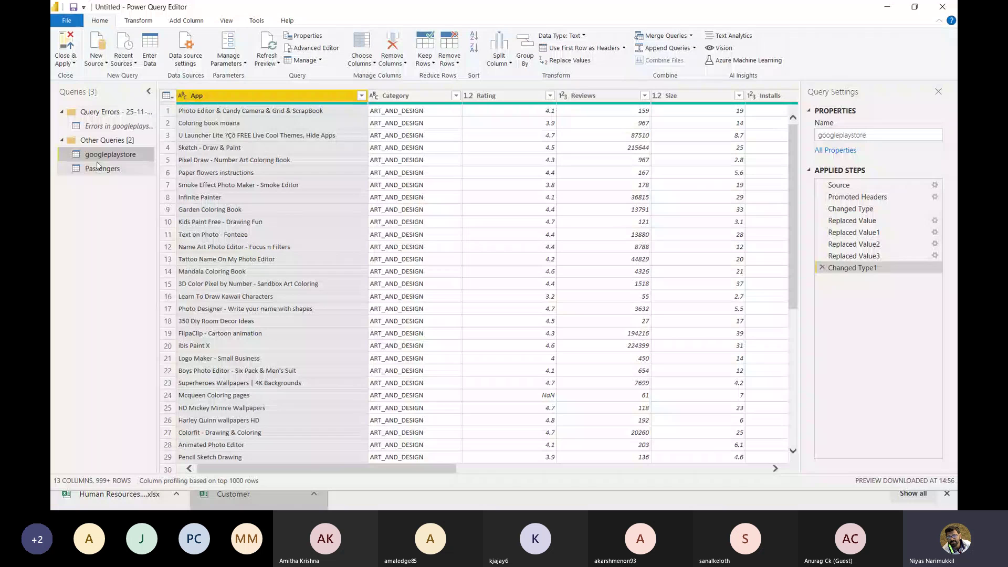
click(61, 141)
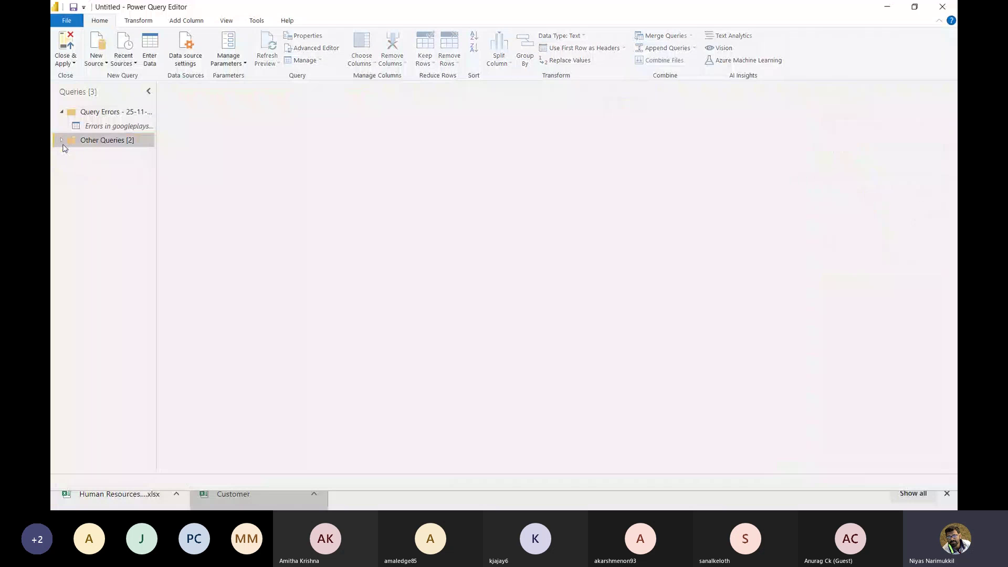
click(62, 146)
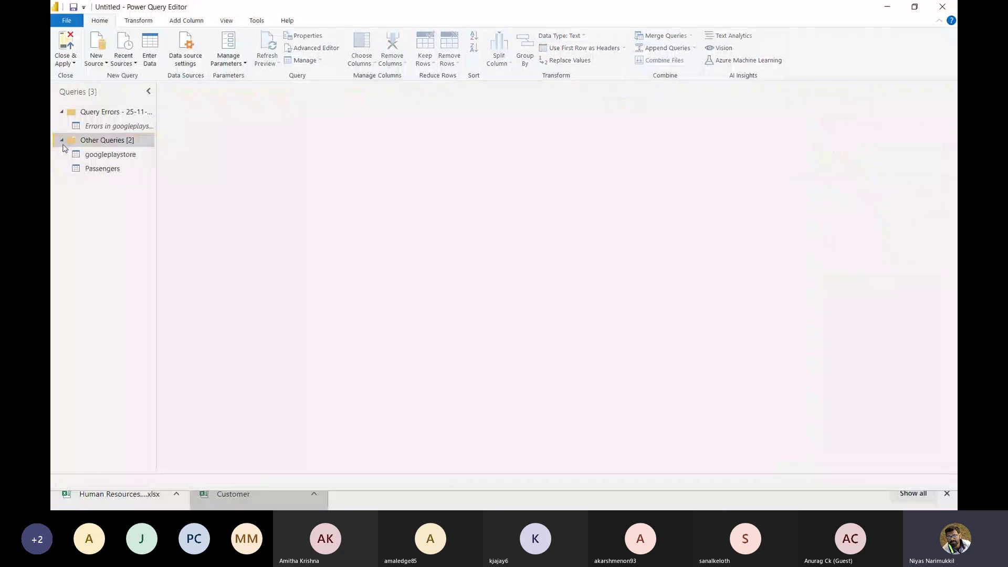
click(89, 168)
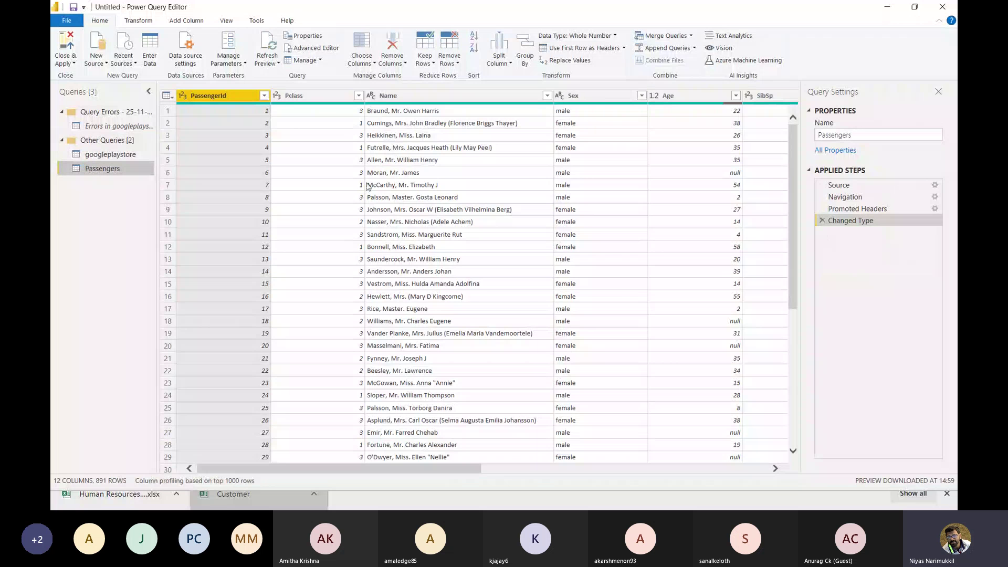
- Look through the Passengers query's columns, especially Age, and the available commands for adding a column
scroll(366, 187, right, 5)
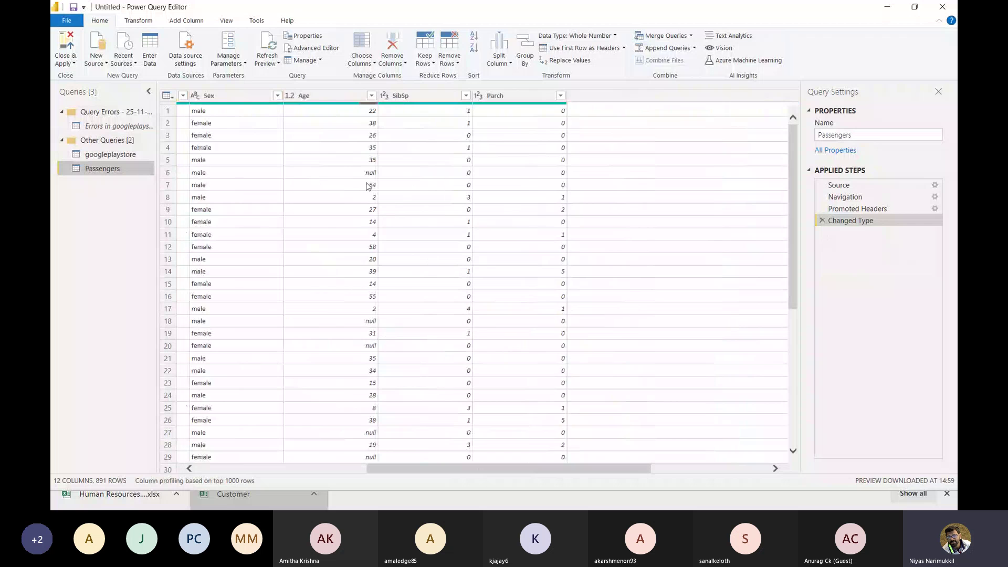
scroll(412, 262, left, 2)
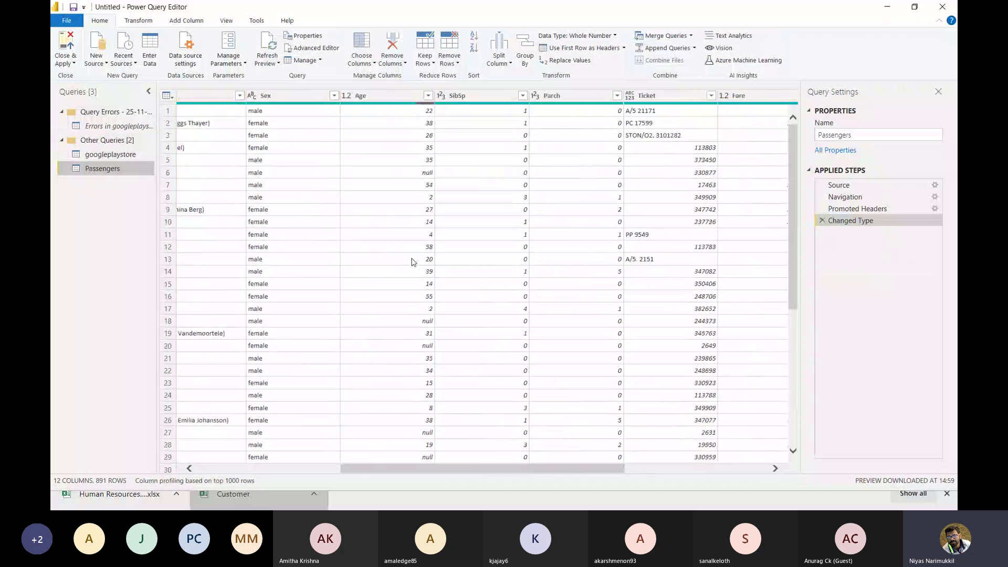
scroll(426, 183, down, 3)
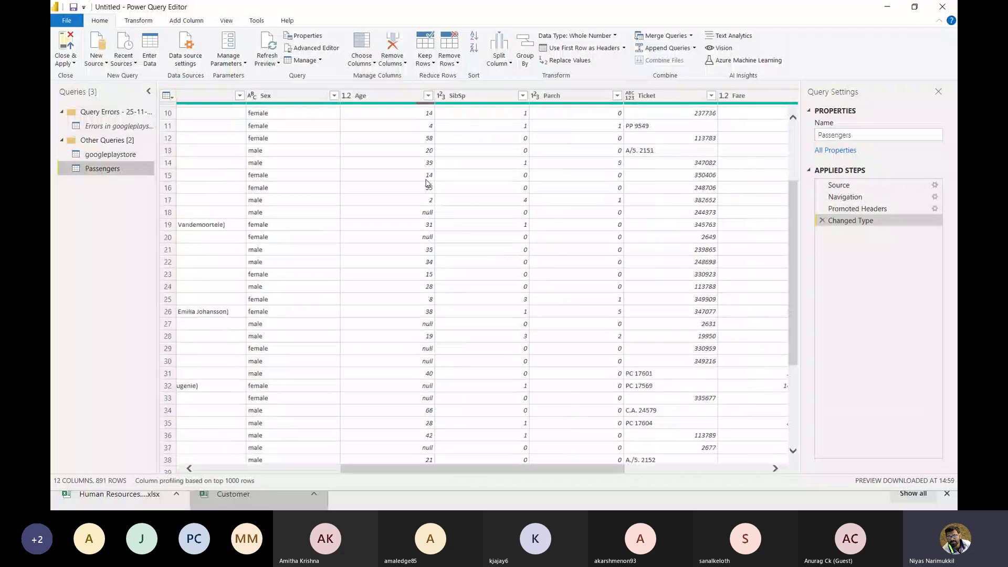
scroll(423, 152, up, 3)
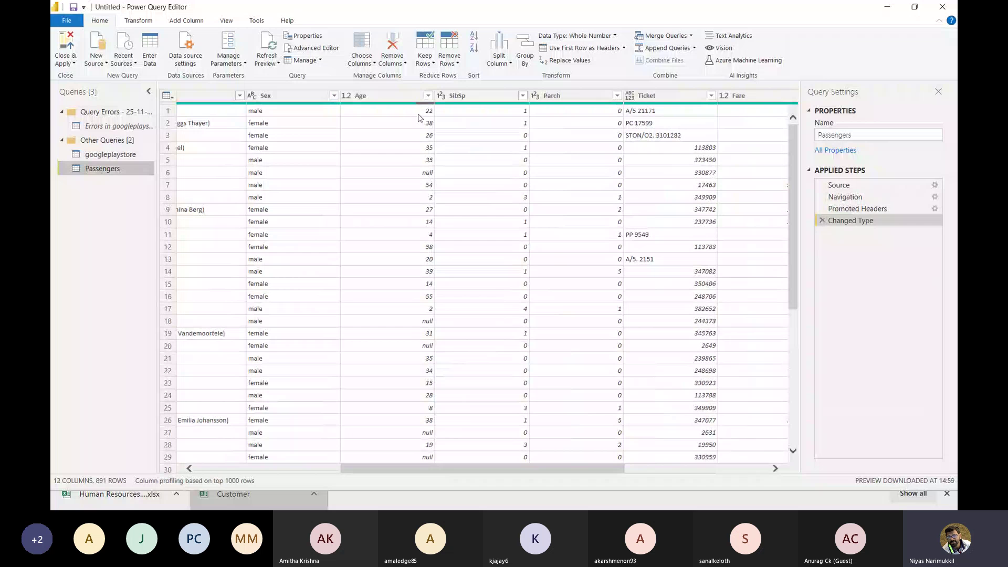
scroll(486, 225, right, 1)
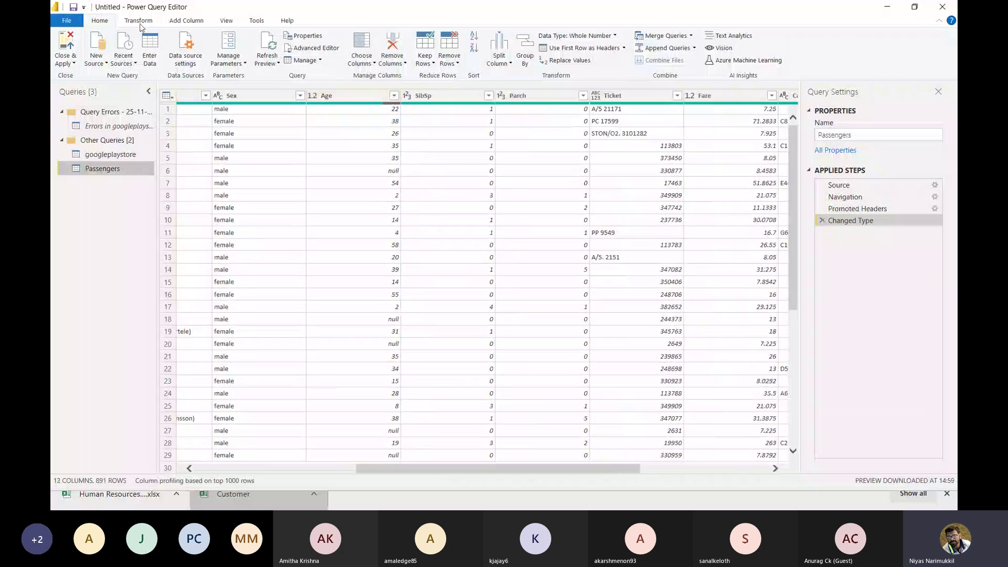
click(189, 21)
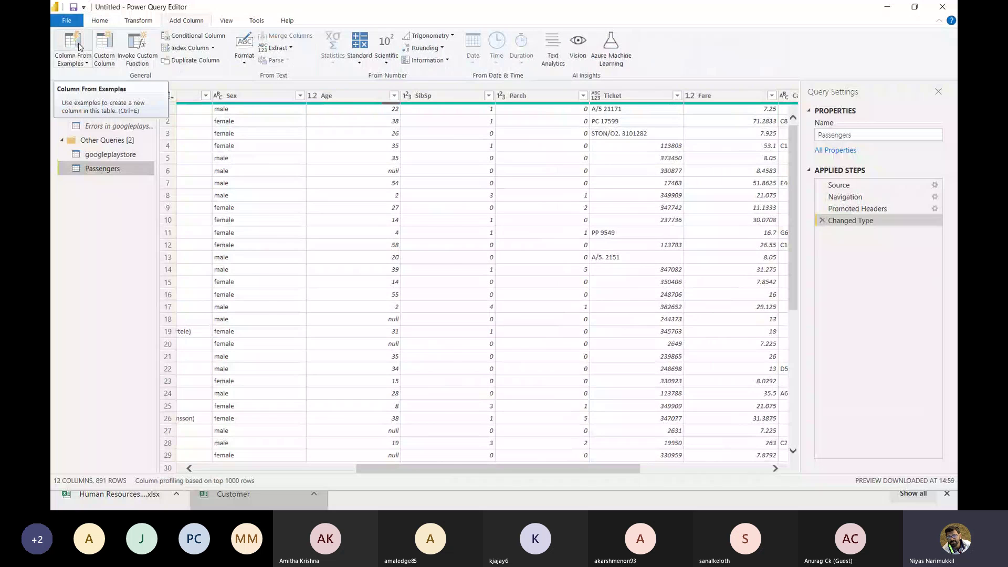
scroll(324, 206, left, 1)
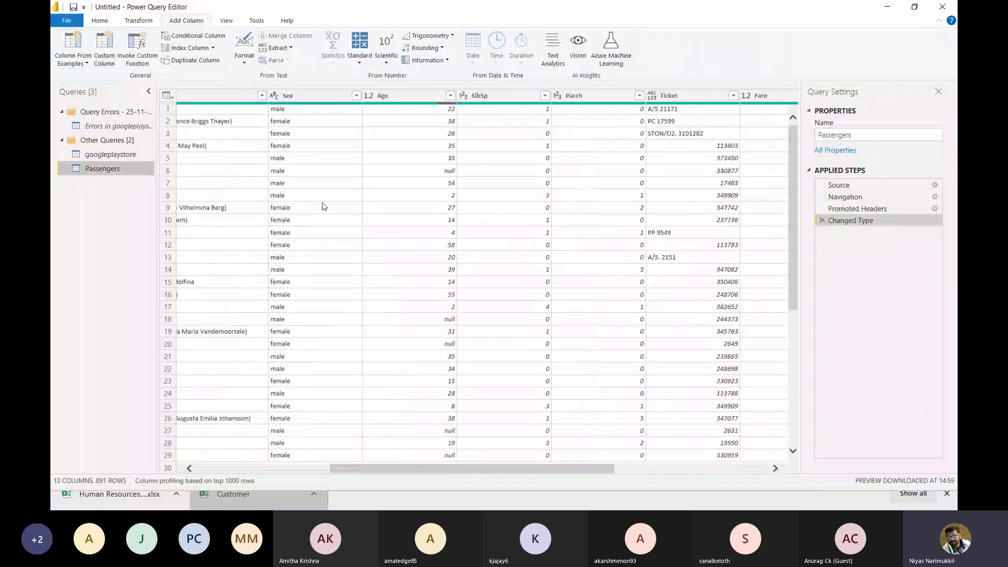
scroll(324, 206, left, 5)
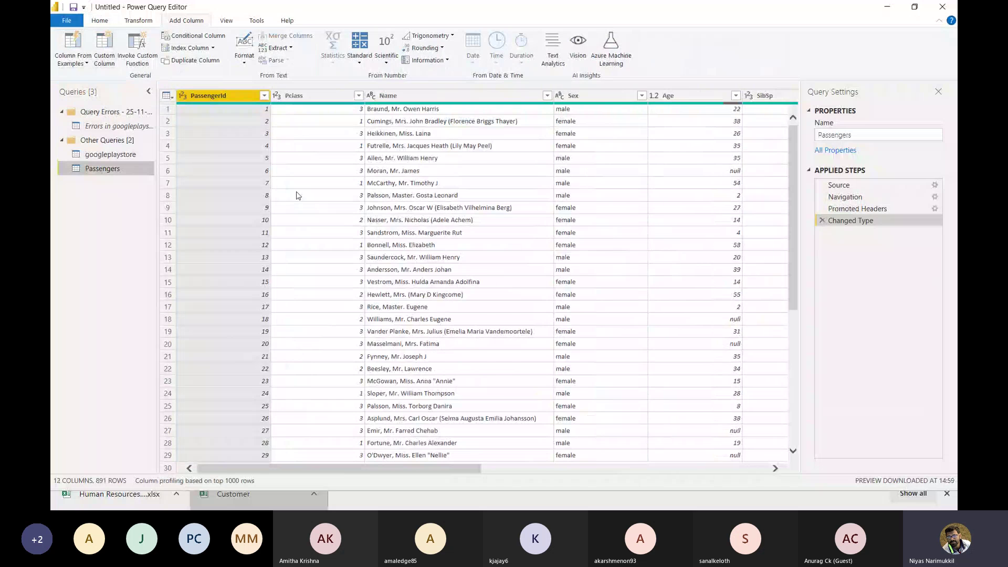
click(73, 49)
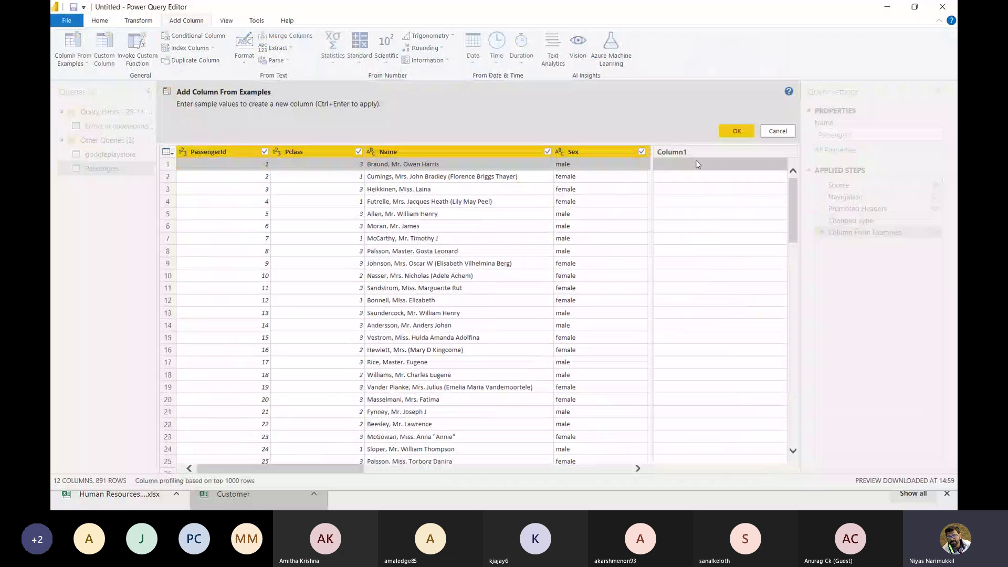
click(698, 164)
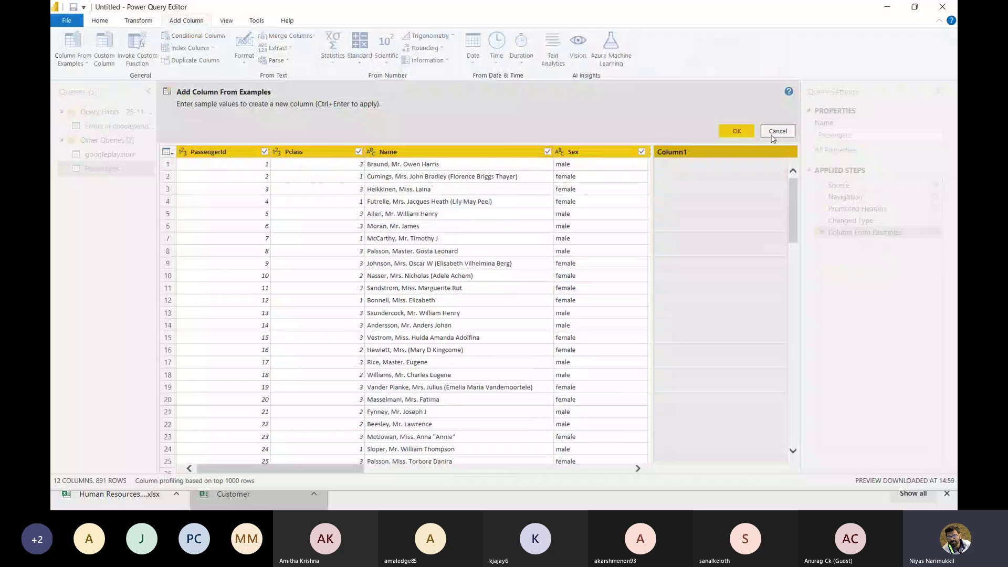
click(773, 136)
- Start a new column from examples based on only the Pclass column of the Passengers query
click(297, 96)
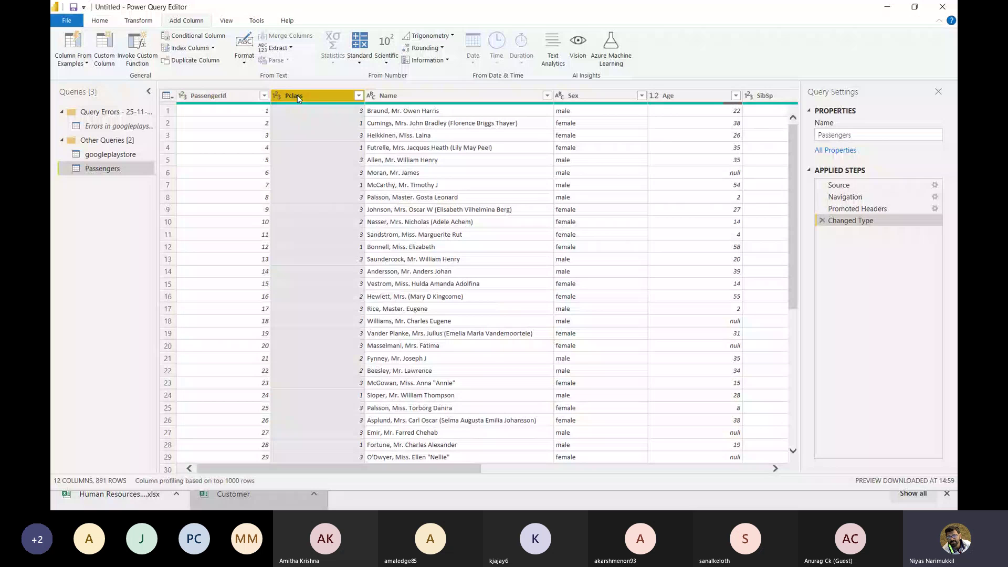
right_click(297, 96)
click(291, 97)
click(88, 64)
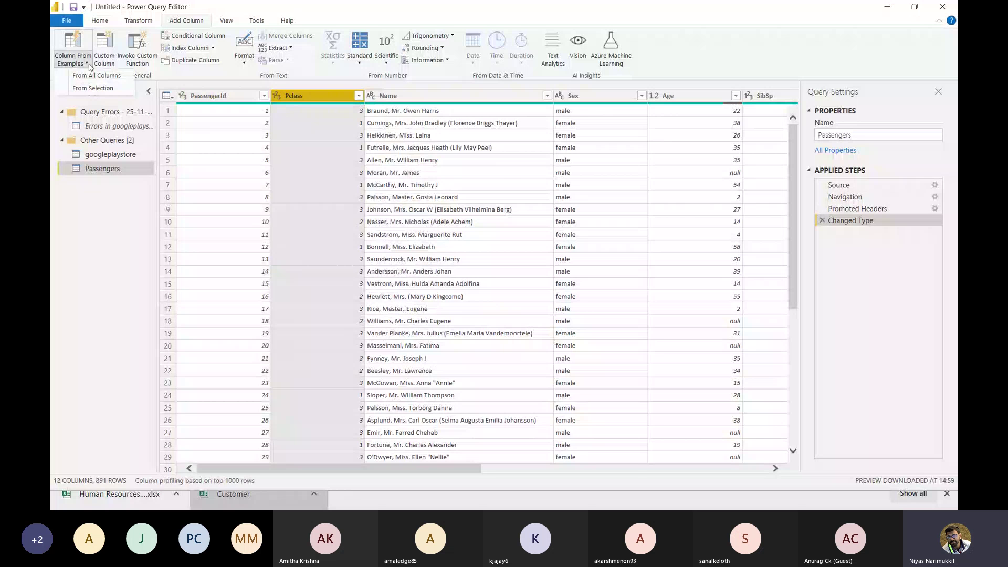
click(92, 87)
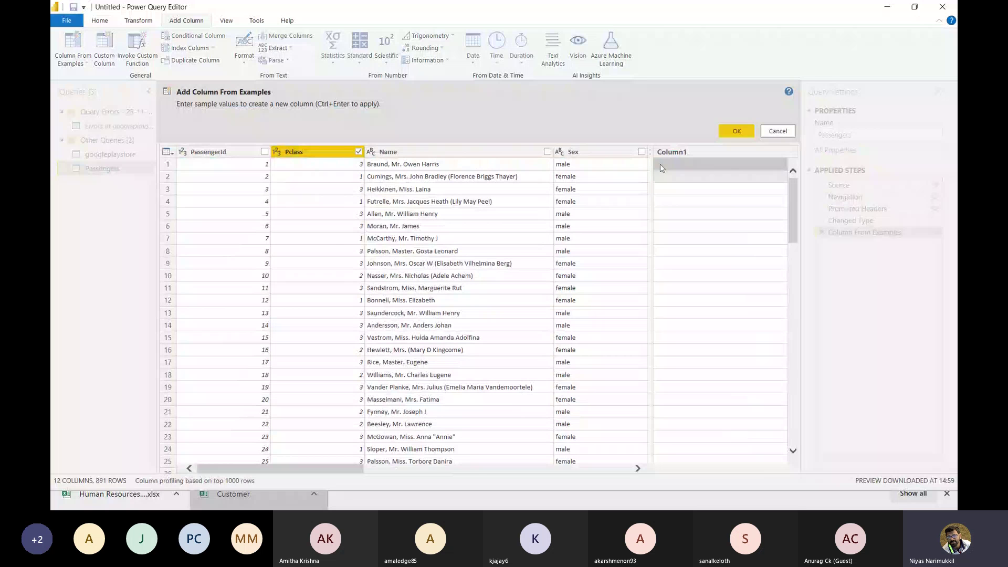
- Enter the sample values "Third Class" for the first row and "First Class" for the second row of the new column
click(660, 166)
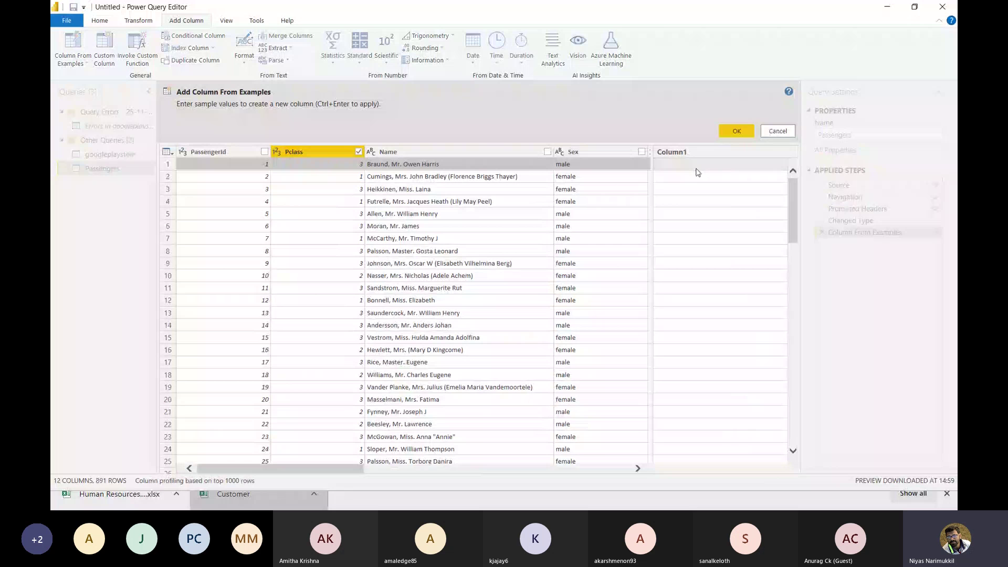
text(Third Class)
click(681, 184)
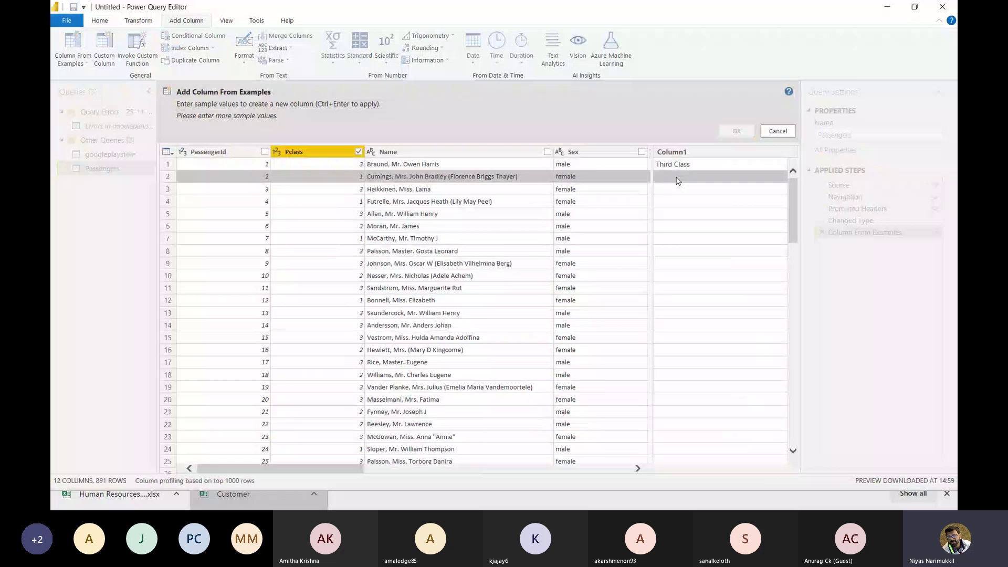
text(Firs)
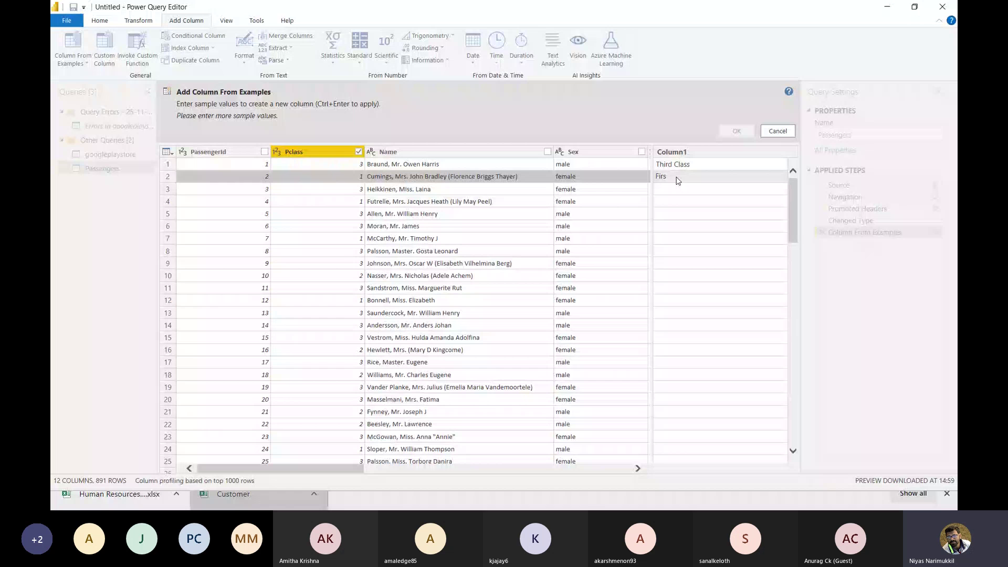
text(t Class)
key(Return)
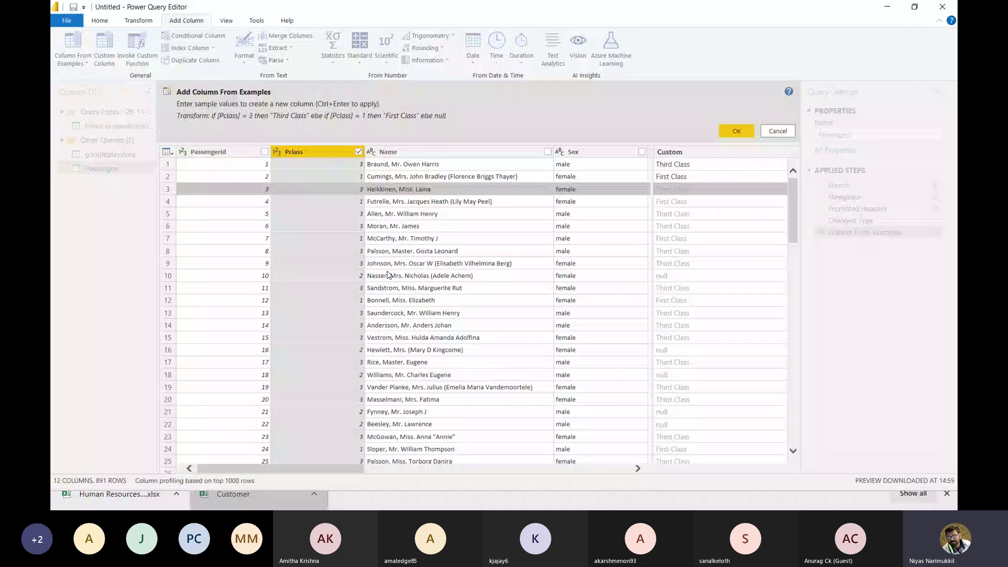
- Enter the sample value "Second Class" for row 10, check the suggested values down the column, and apply the column from examples
scroll(387, 275, down, 4)
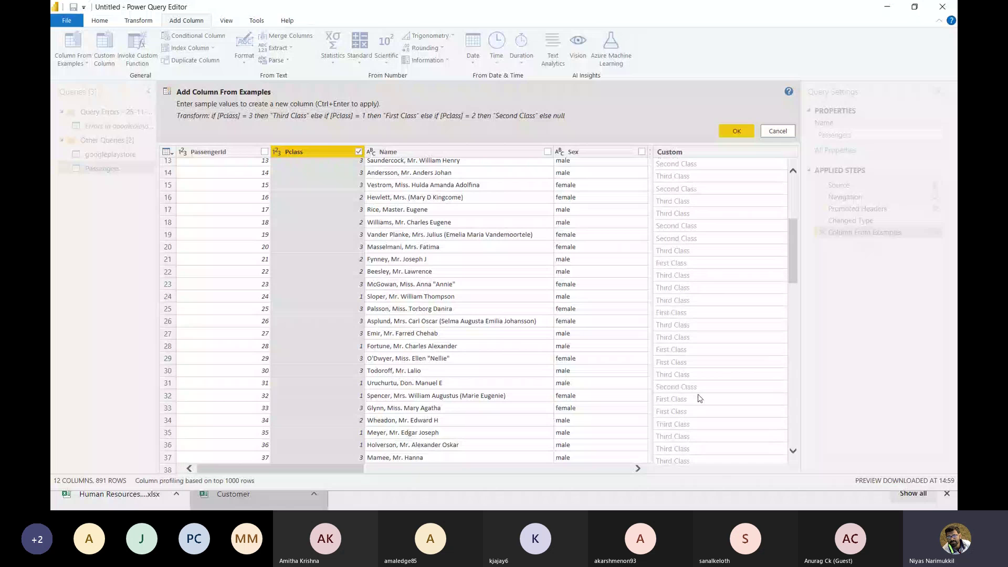
scroll(699, 399, down, 4)
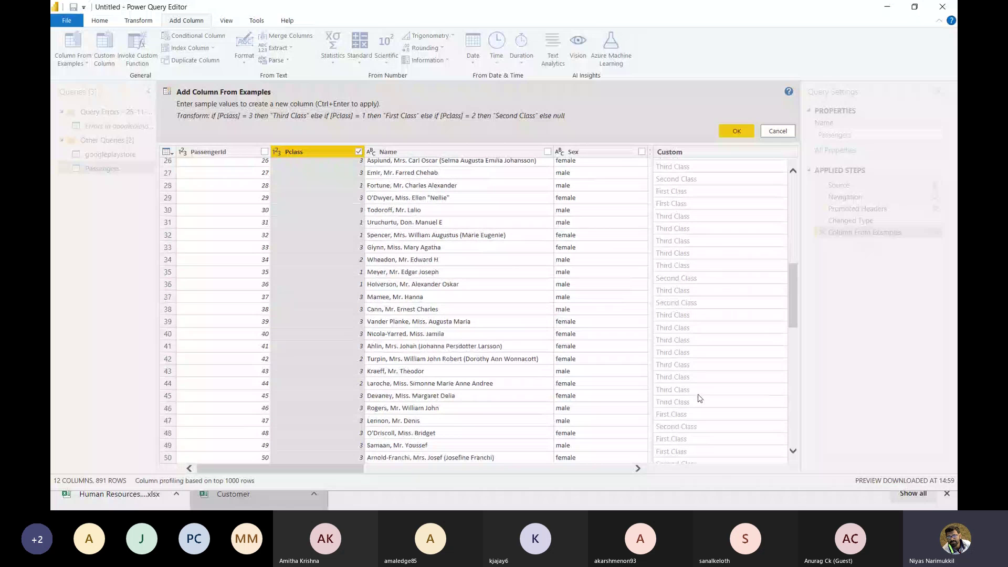
scroll(700, 399, down, 10)
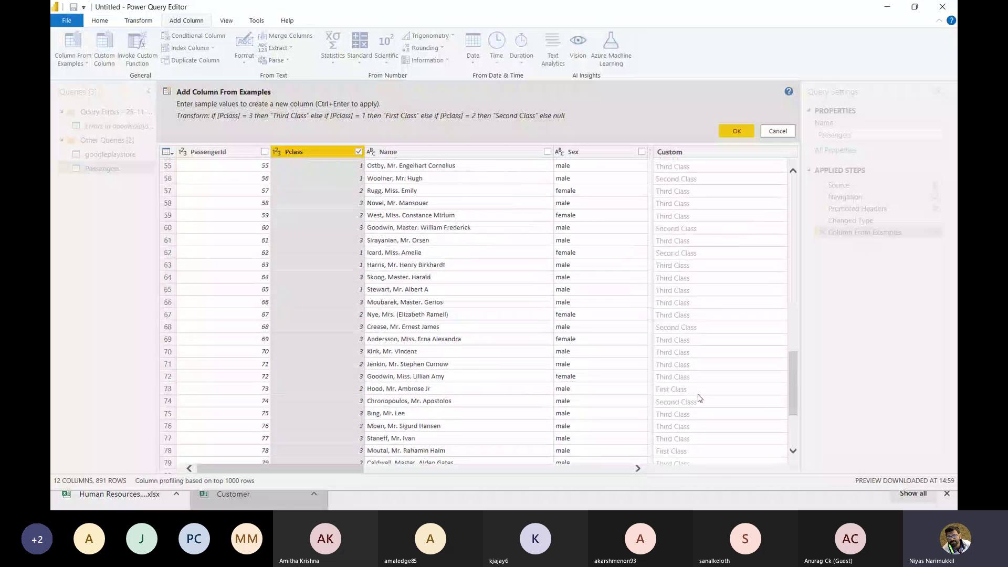
scroll(699, 398, down, 7)
scroll(700, 398, up, 1)
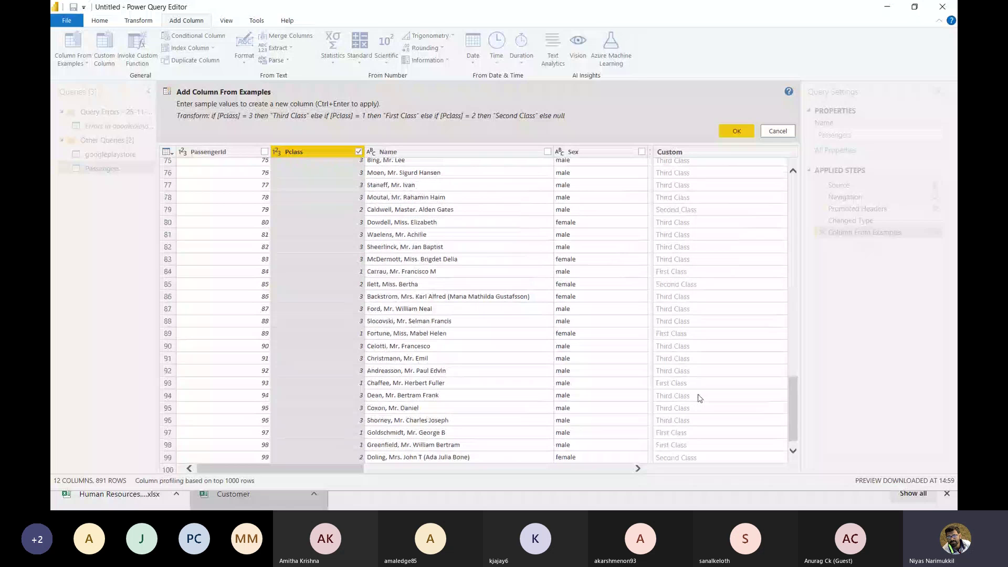
scroll(699, 398, up, 20)
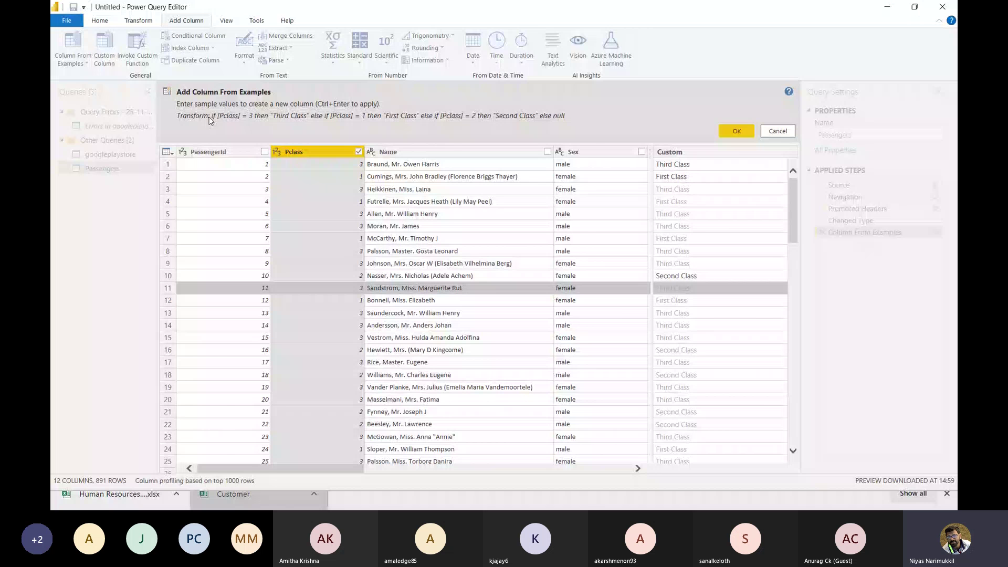
key(ctrl+Return)
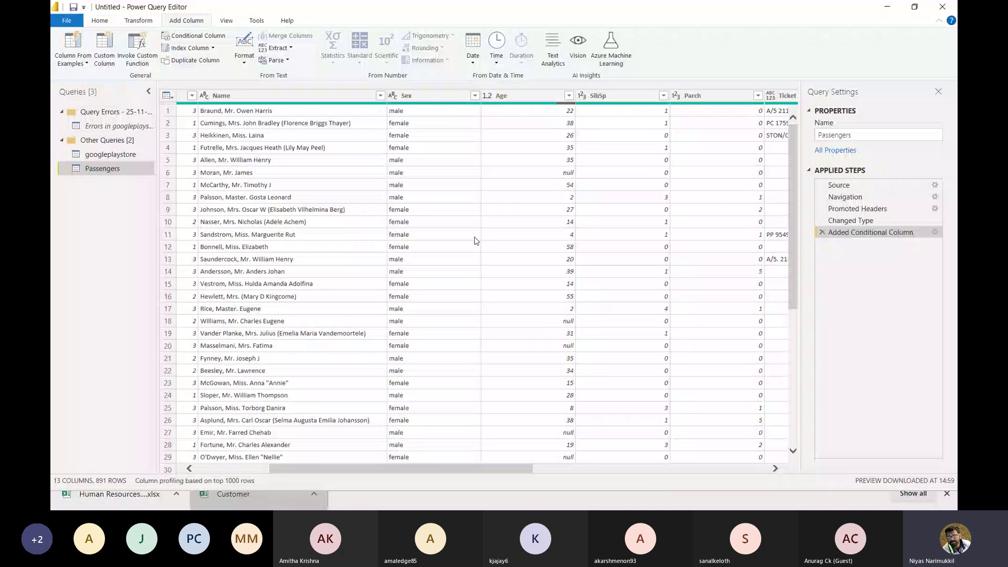
- Rename the new class-name column of the Passengers query as Class
double_click(729, 95)
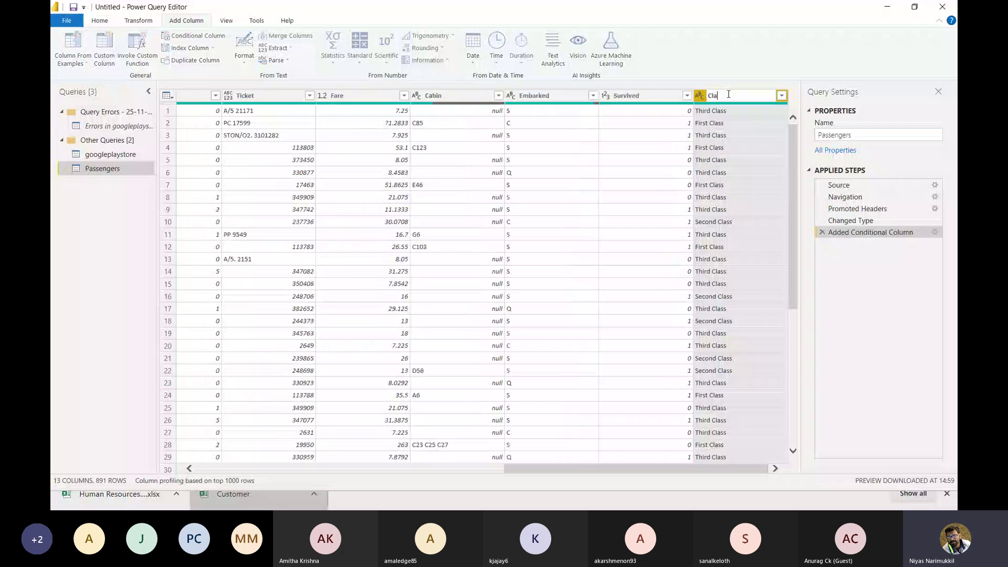
text(Class o)
click(638, 161)
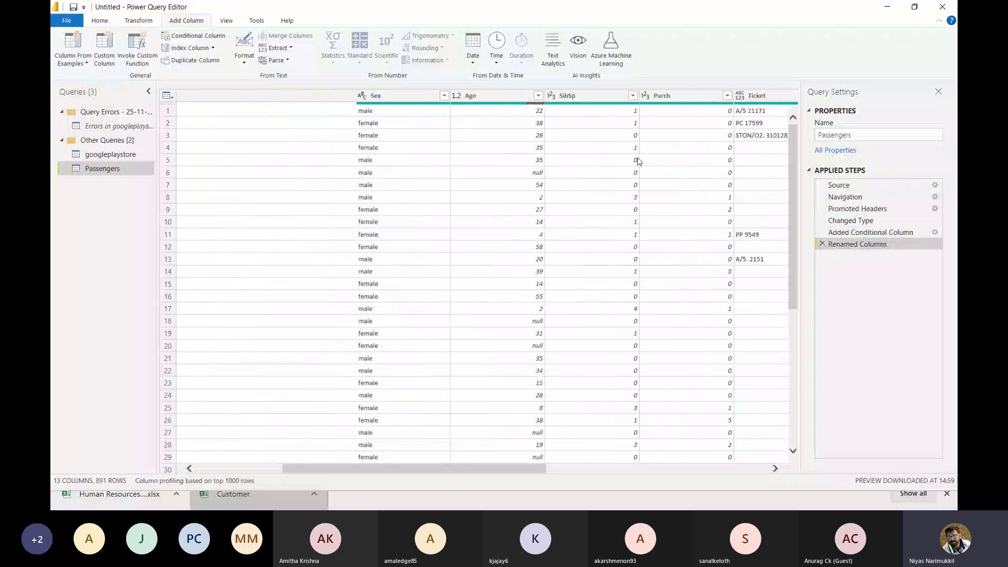
- Remove the original Pclass column from the Passengers query
right_click(308, 96)
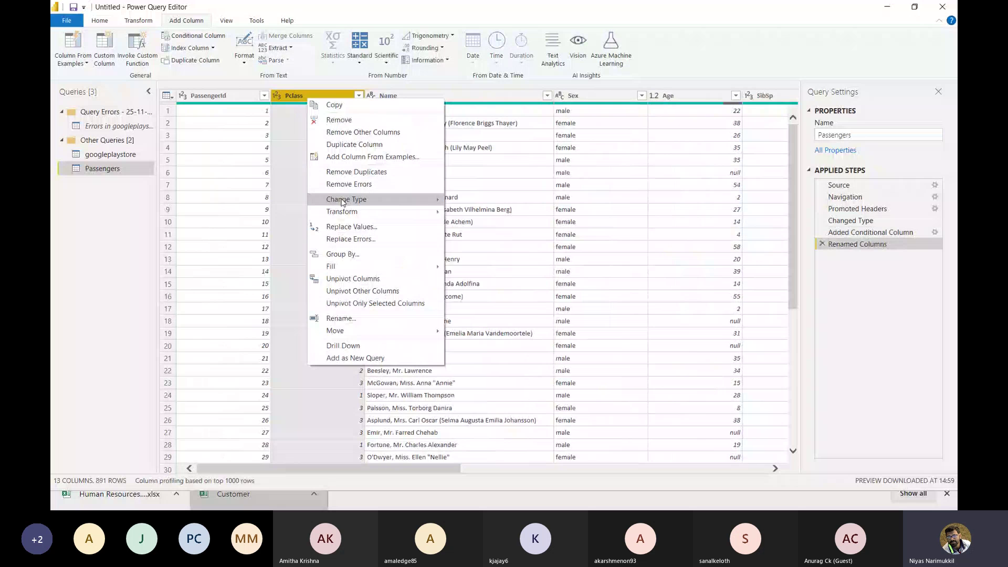
click(340, 318)
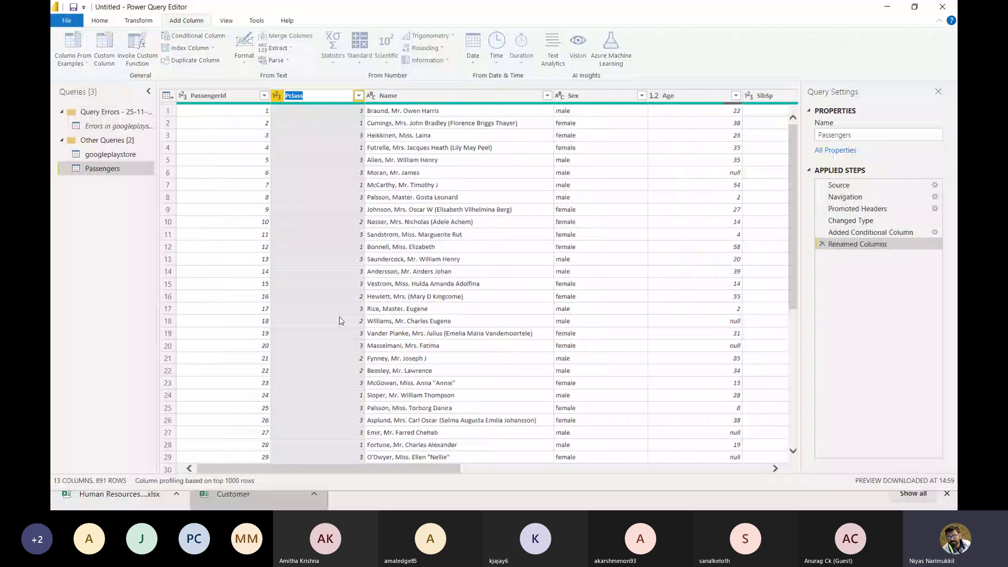
key(Delete)
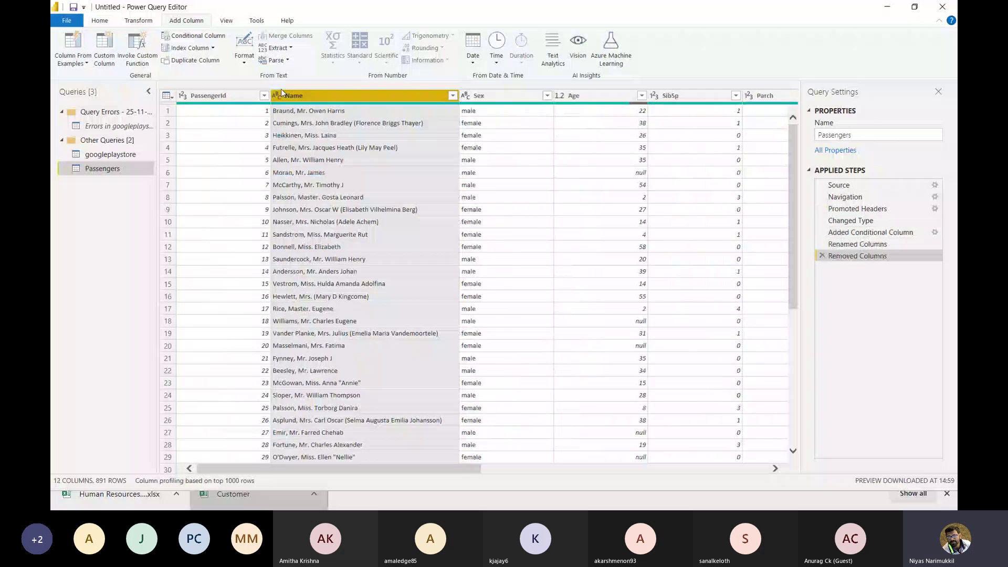
- Add a conditional column named Survival that outputs "Died" if Survived equals 0 and "Survived" otherwise
scroll(567, 128, right, 10)
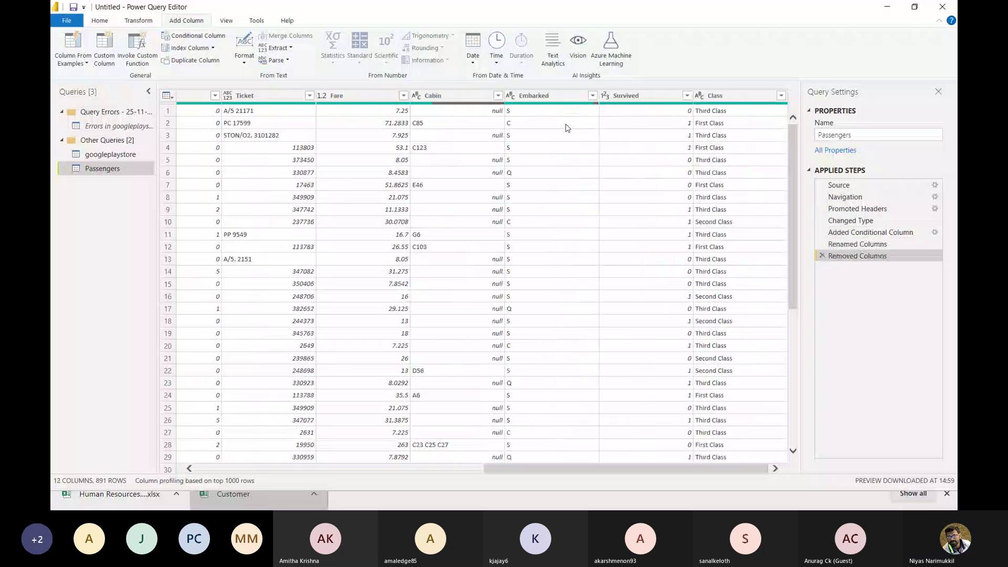
click(643, 211)
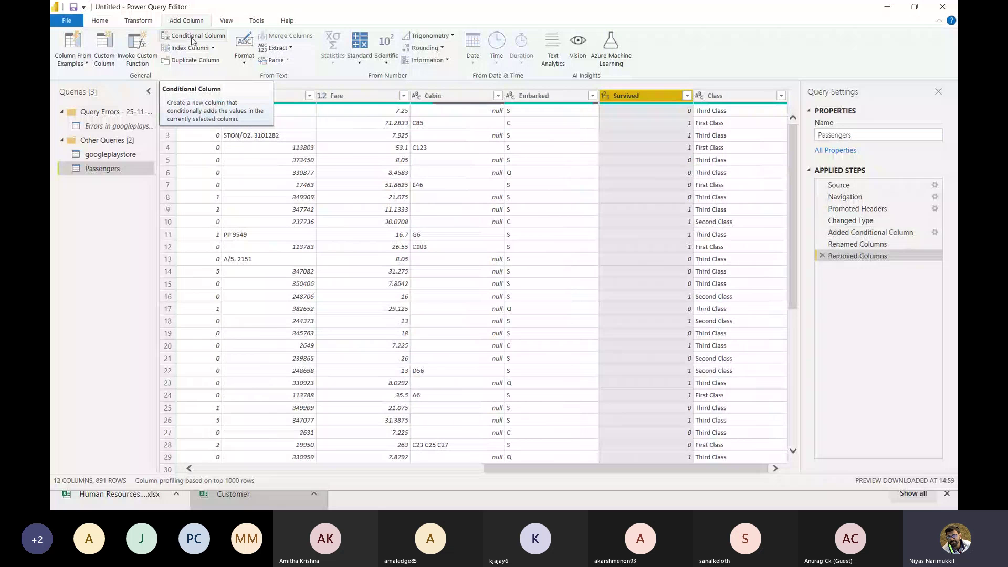
click(219, 36)
text(Su)
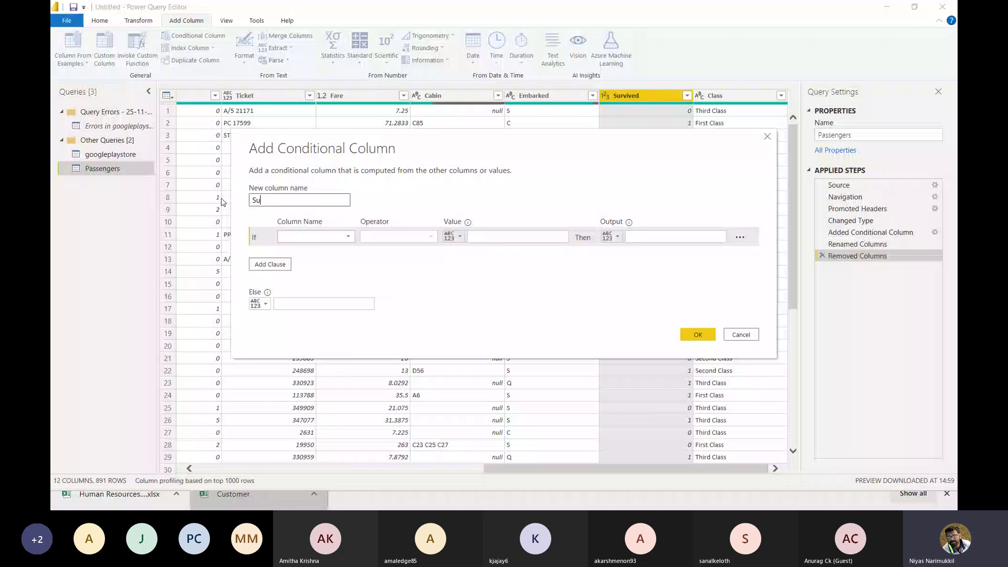
text(rvival)
click(294, 237)
click(285, 246)
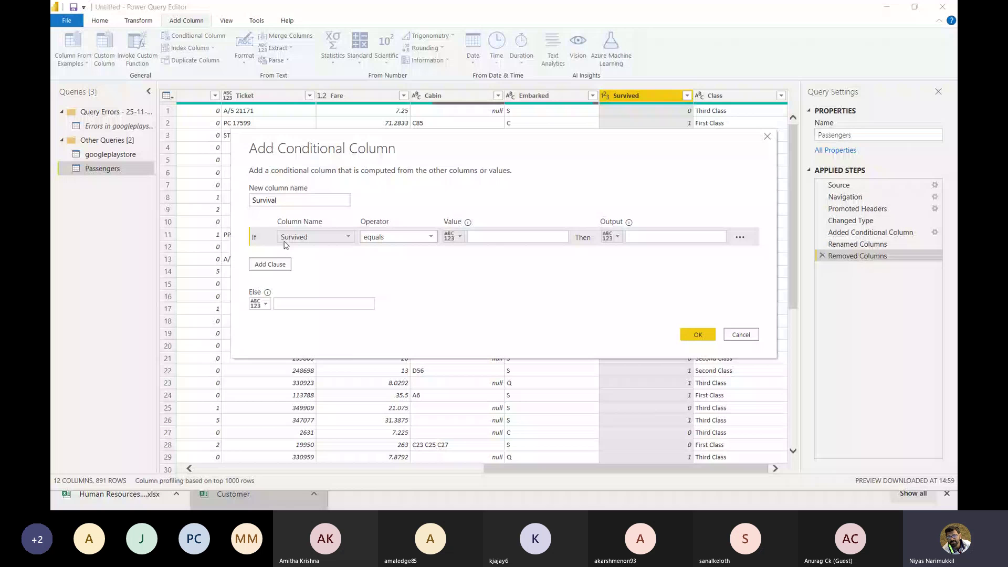
click(360, 304)
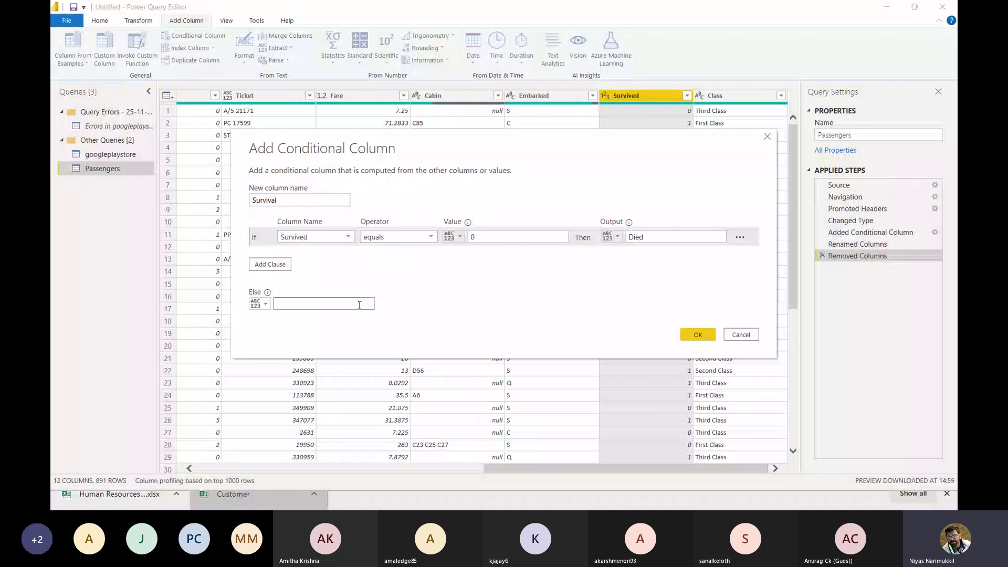
text(Survived)
click(698, 335)
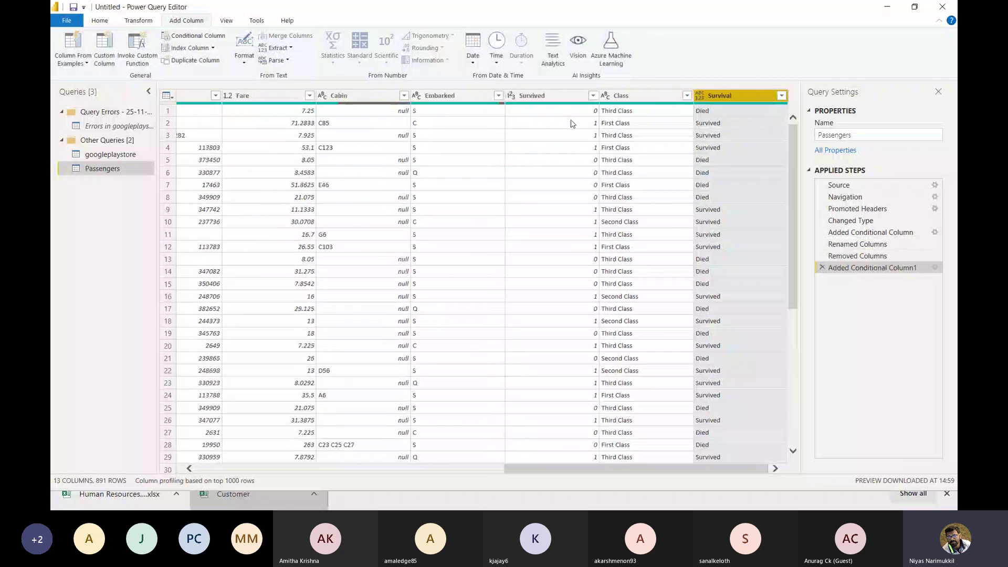
- Compare the Survived and Survival columns and remove the original Survived column
click(572, 124)
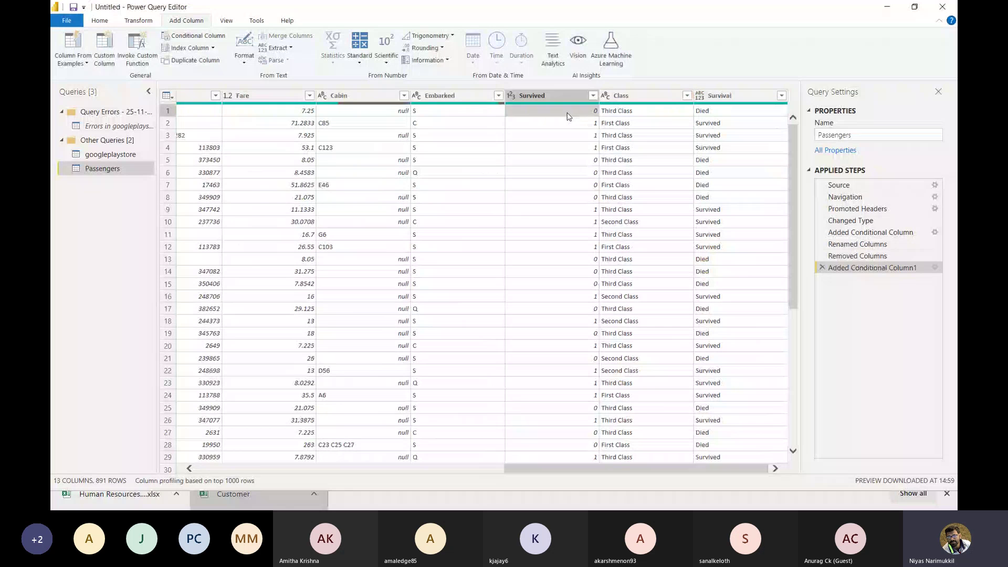
click(717, 126)
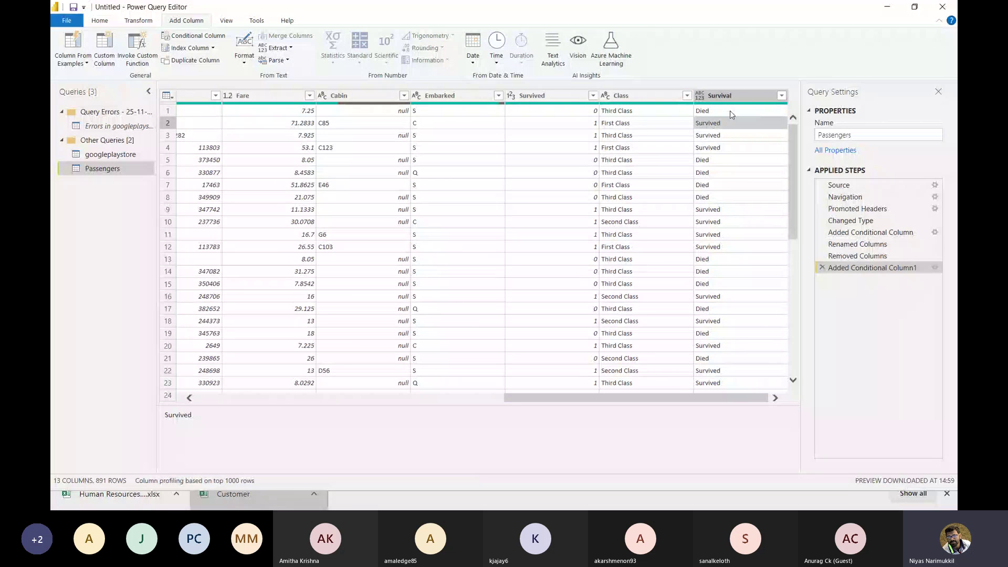
click(561, 96)
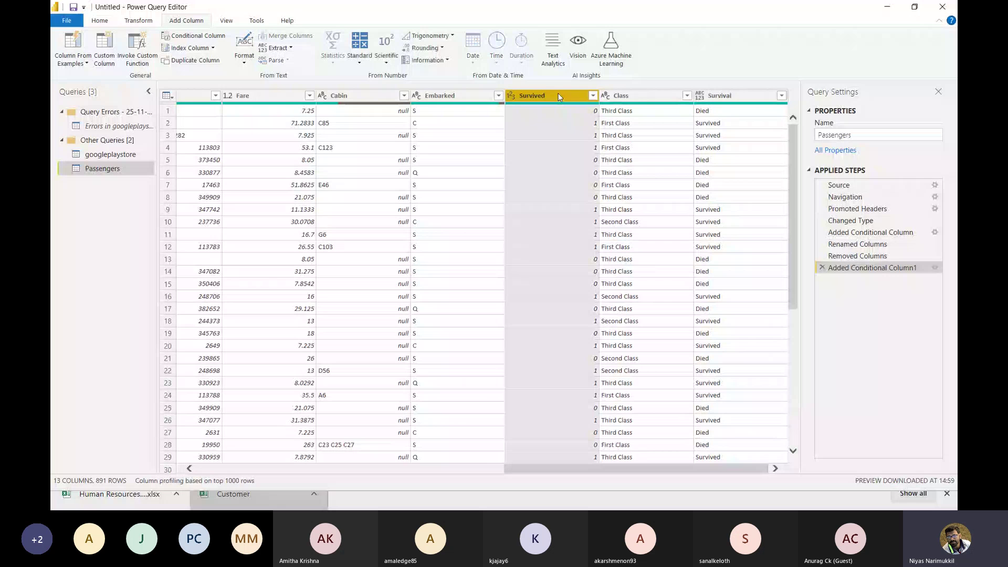
right_click(559, 93)
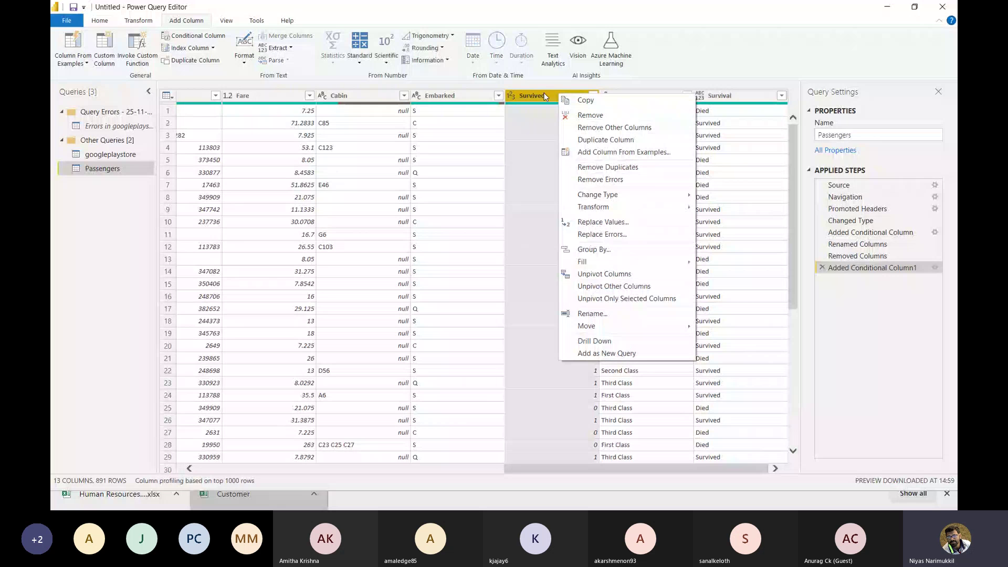
click(545, 96)
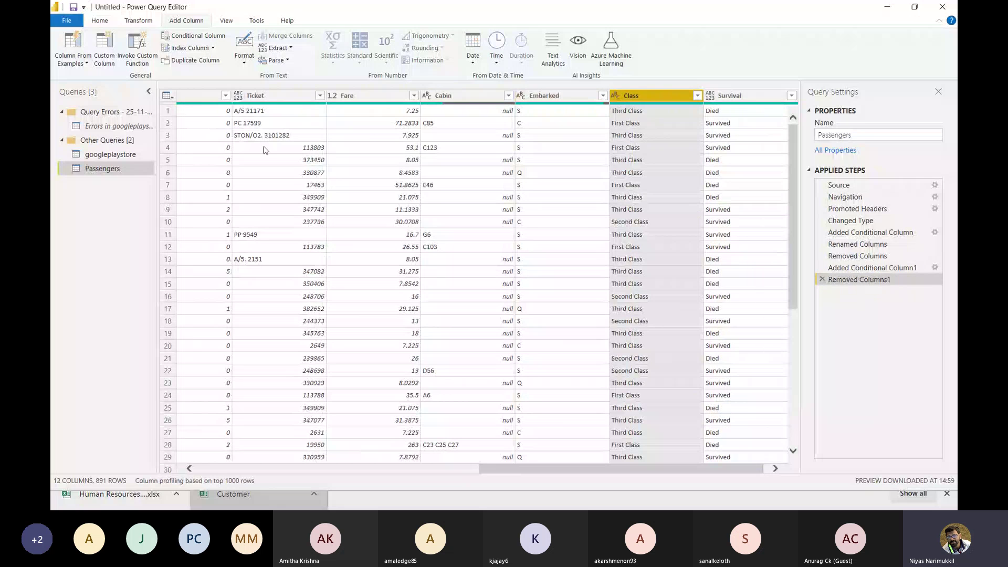
- Replace the null values in the Age column with 0 and check the replaced values down the column
scroll(548, 241, right, 1)
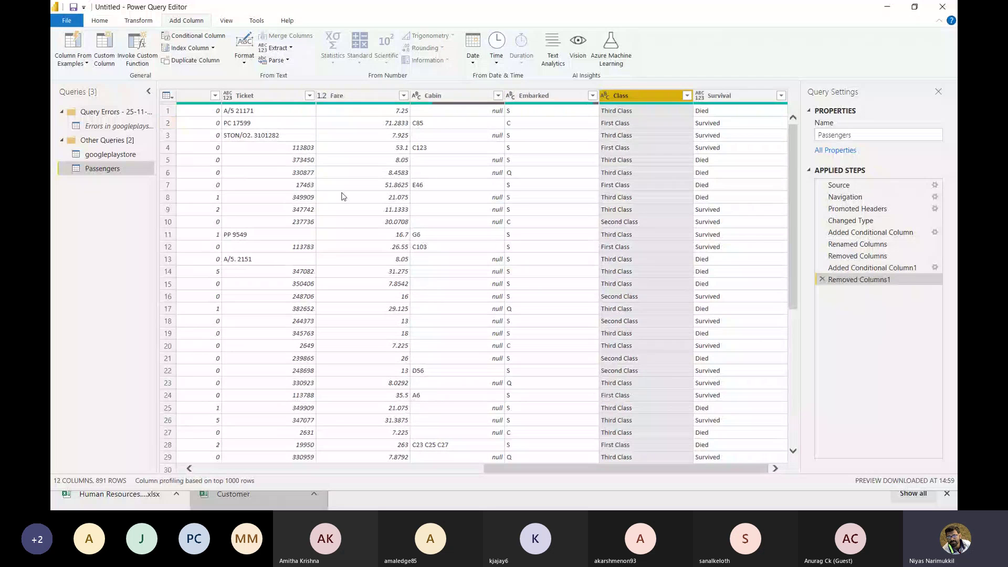
click(561, 188)
scroll(561, 189, left, 2)
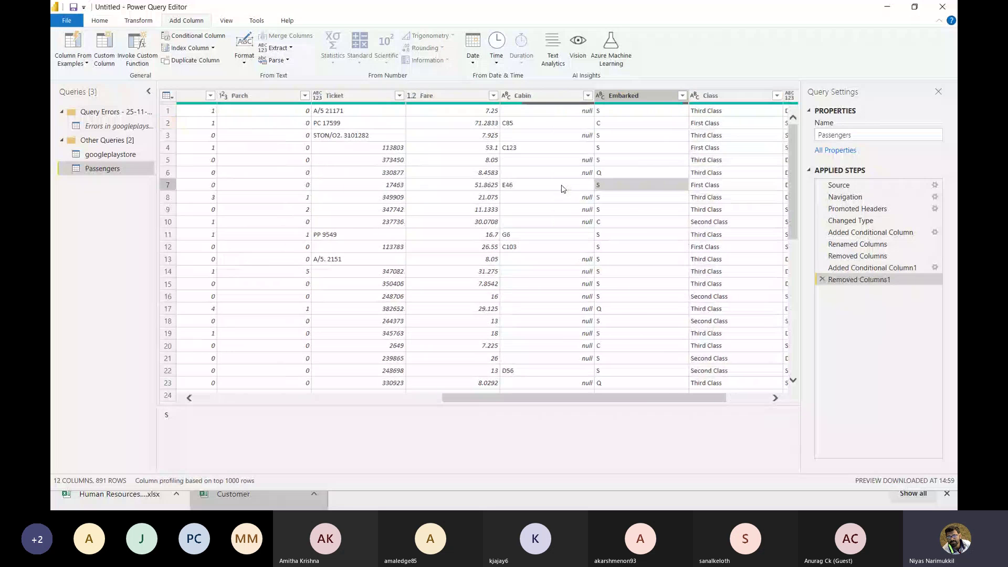
scroll(561, 188, right, 2)
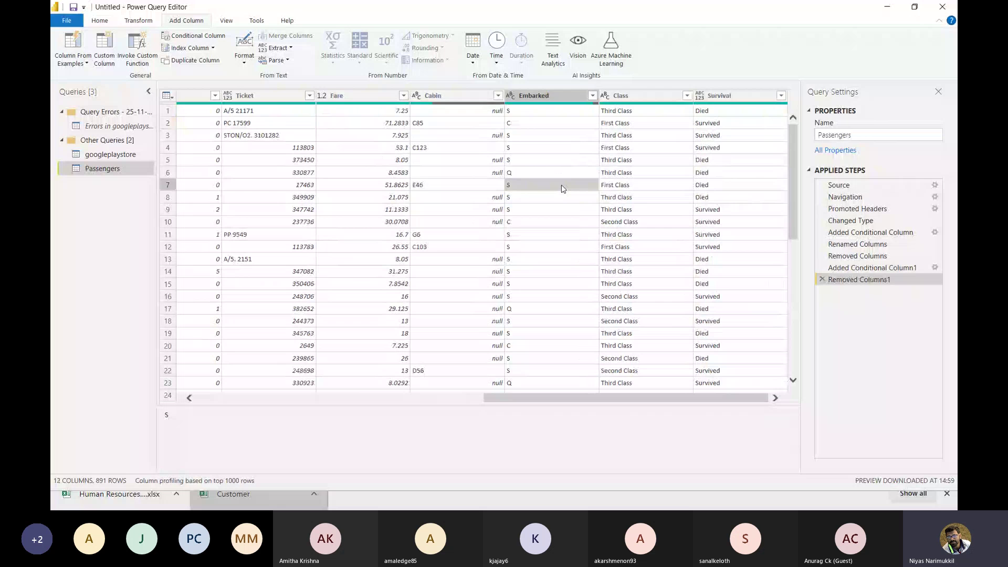
scroll(477, 159, left, 6)
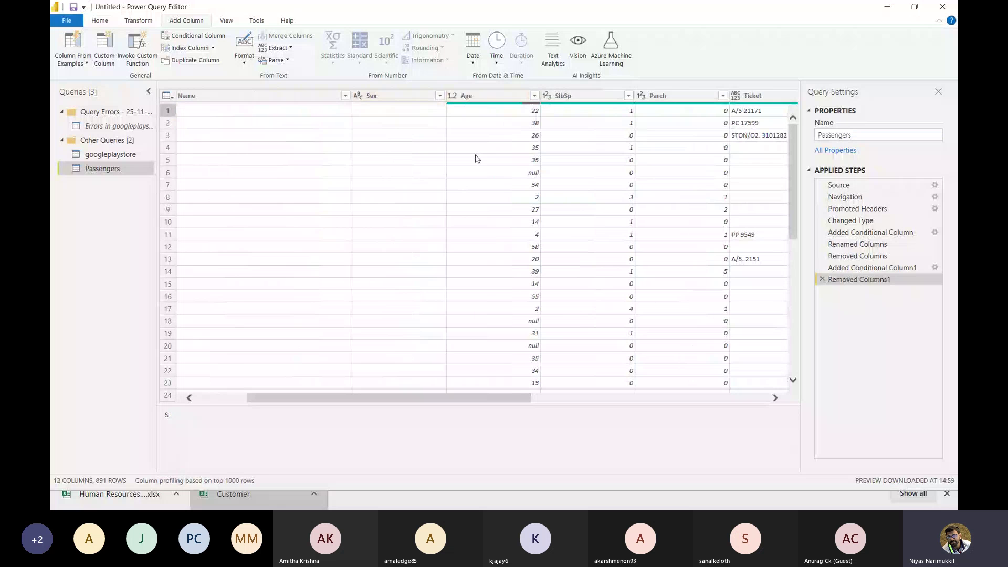
scroll(481, 197, down, 1)
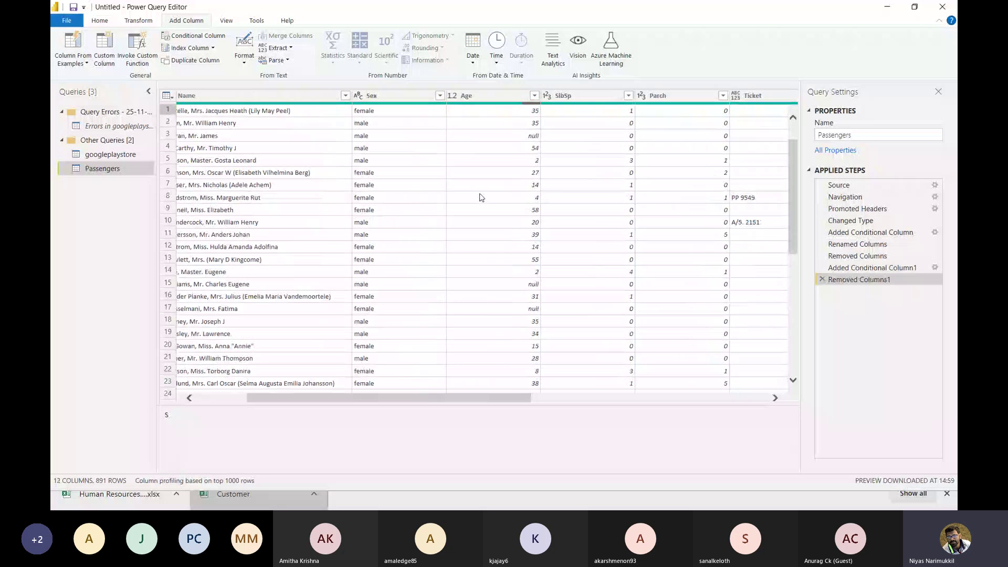
scroll(482, 198, up, 1)
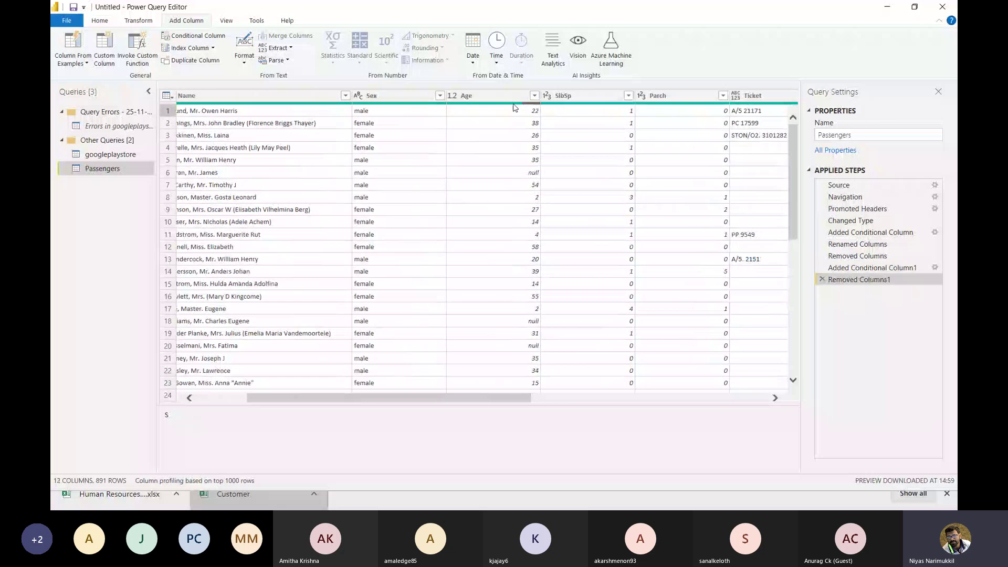
click(520, 175)
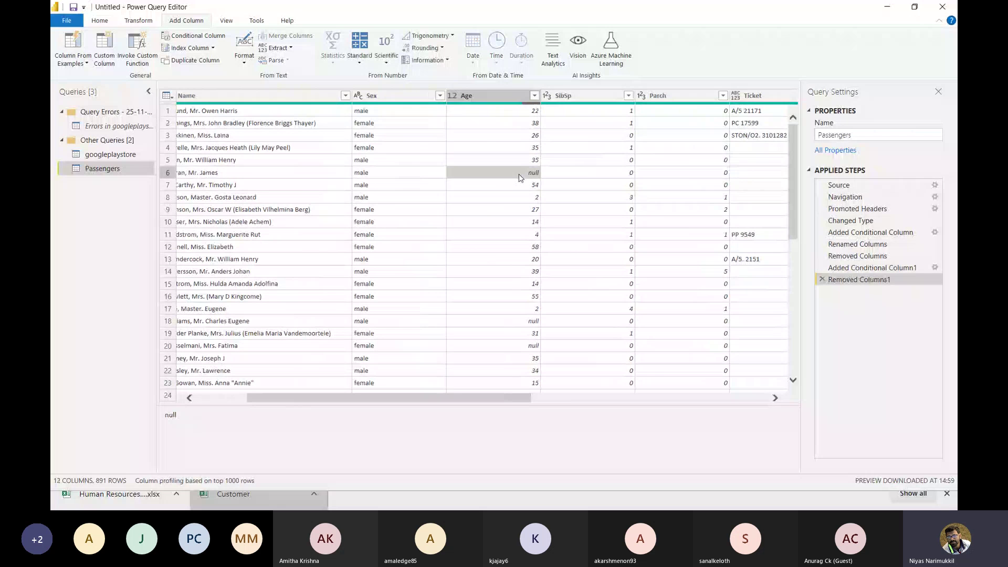
click(493, 97)
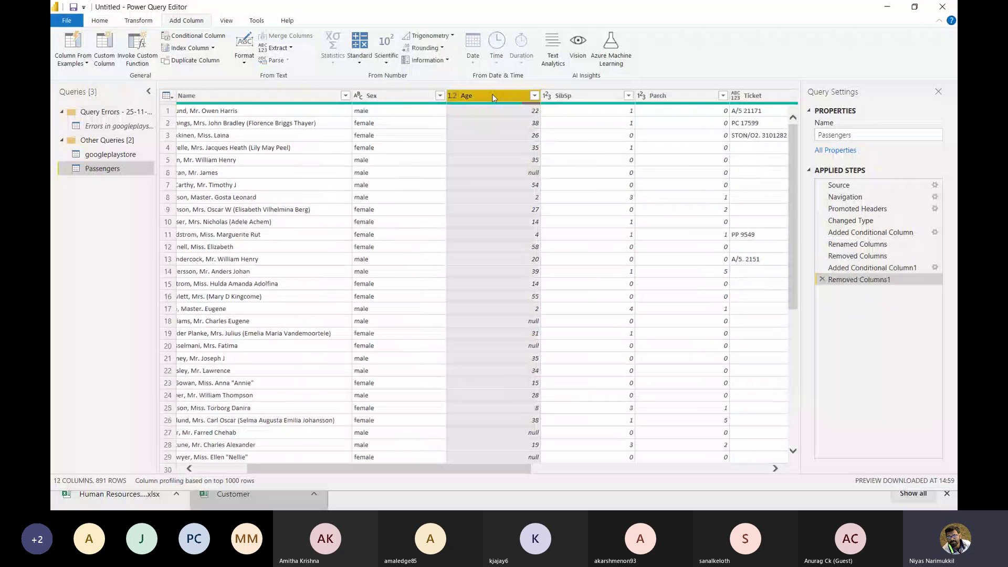
right_click(493, 97)
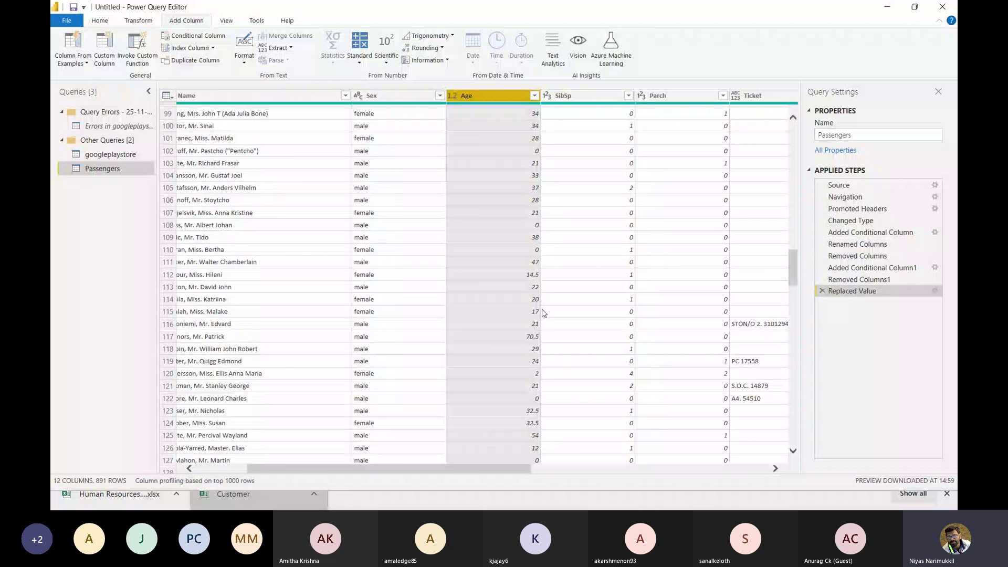
scroll(525, 336, down, 20)
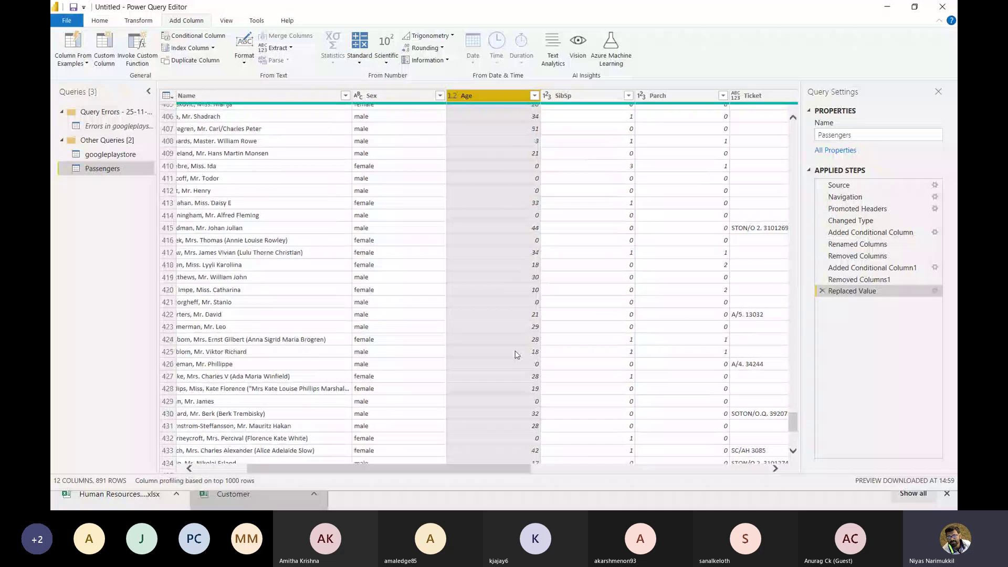
scroll(517, 354, up, 20)
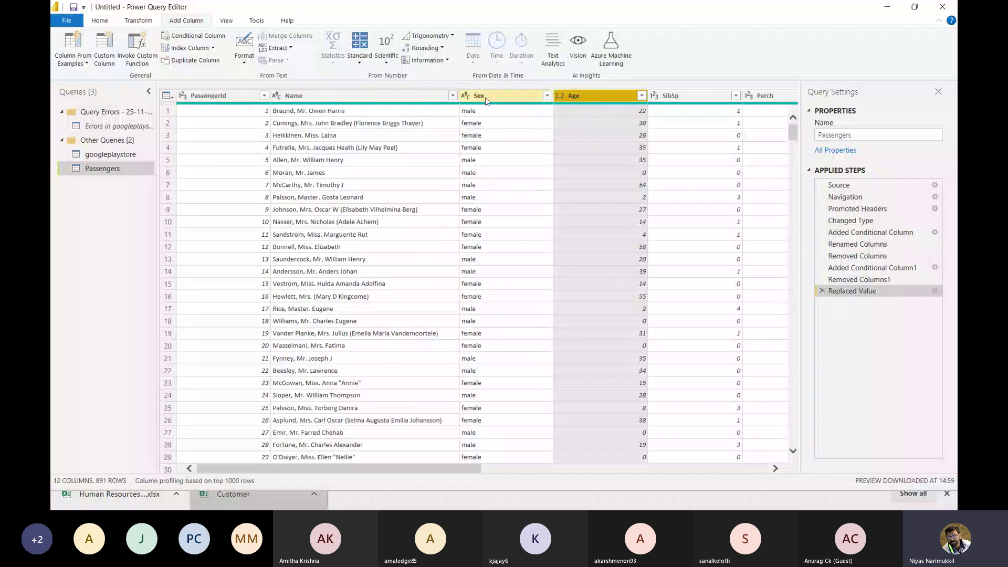
- Rename the Sex column of the Passengers query to Gender
click(485, 99)
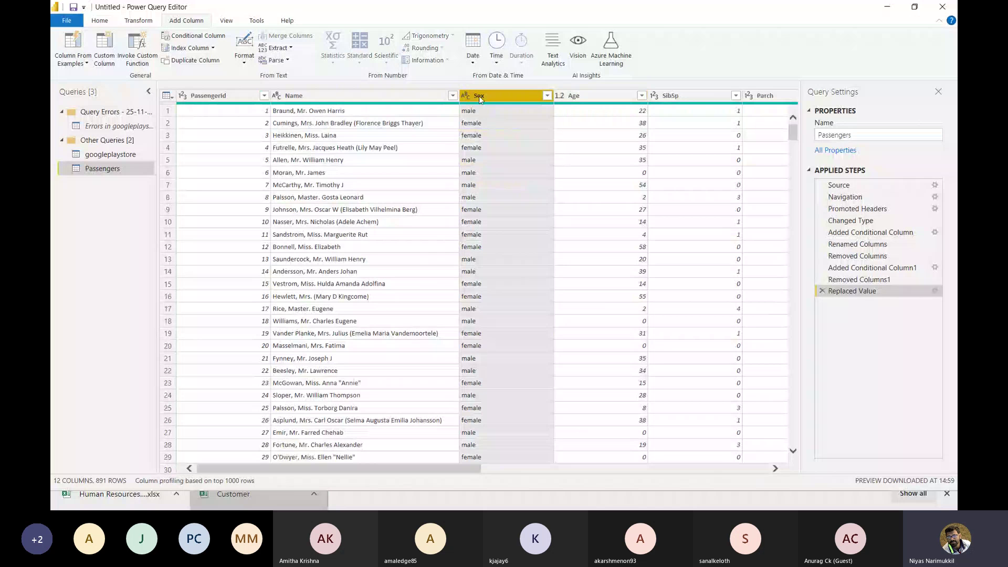
double_click(479, 96)
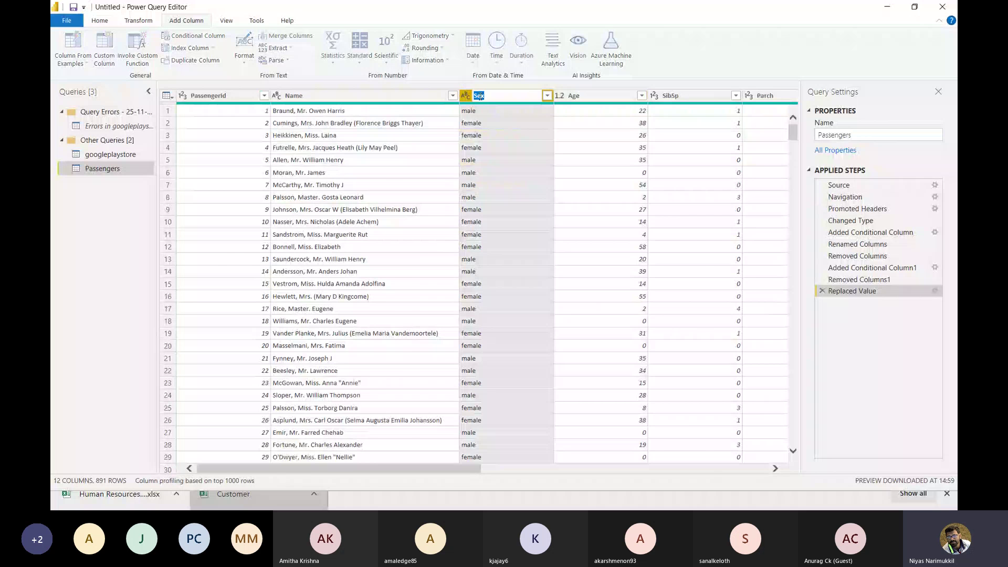
key(Return)
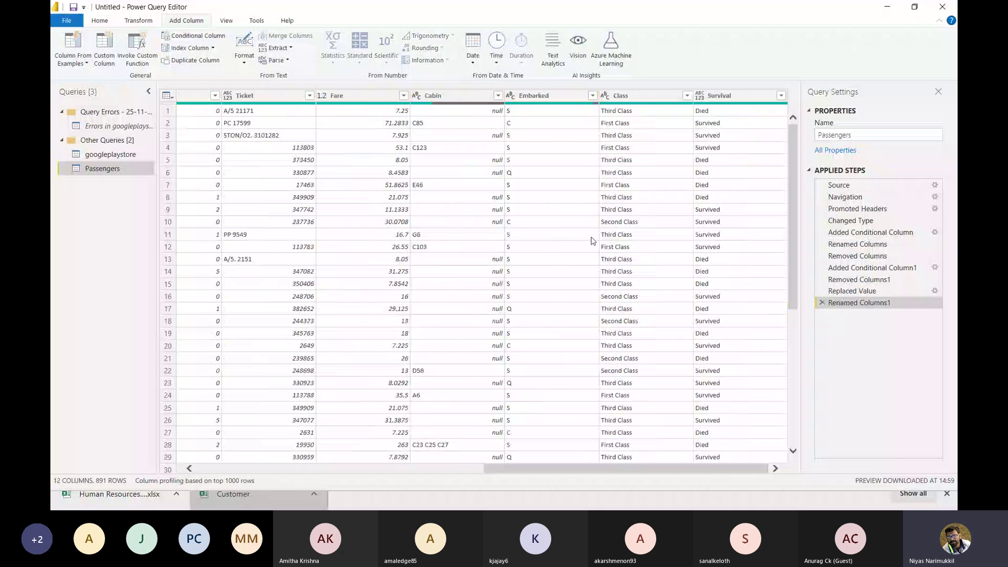
- Apply the pending query changes and view the updated Passengers table in Power BI Desktop's data view
click(66, 20)
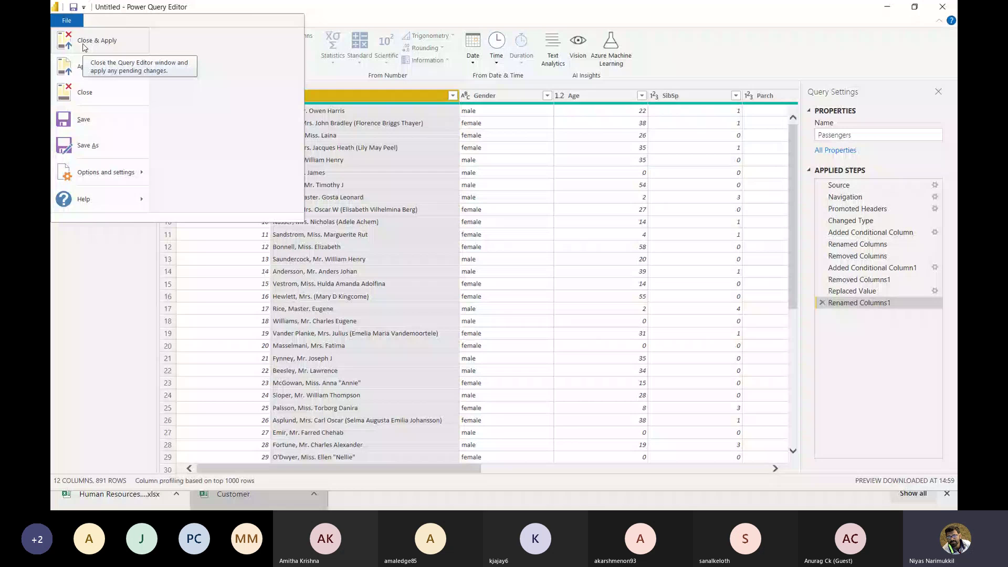
key(Escape)
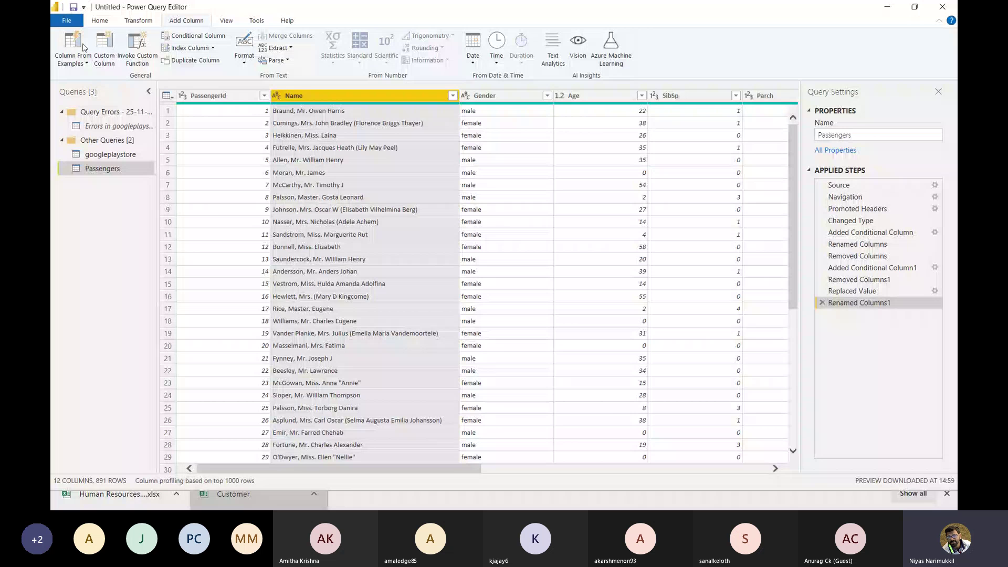
key(alt+Tab)
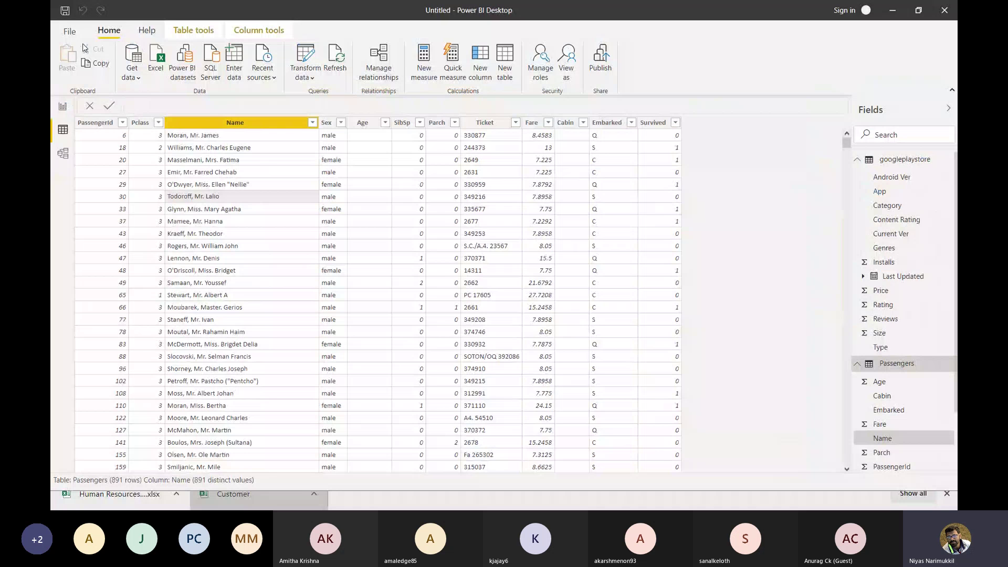
click(63, 153)
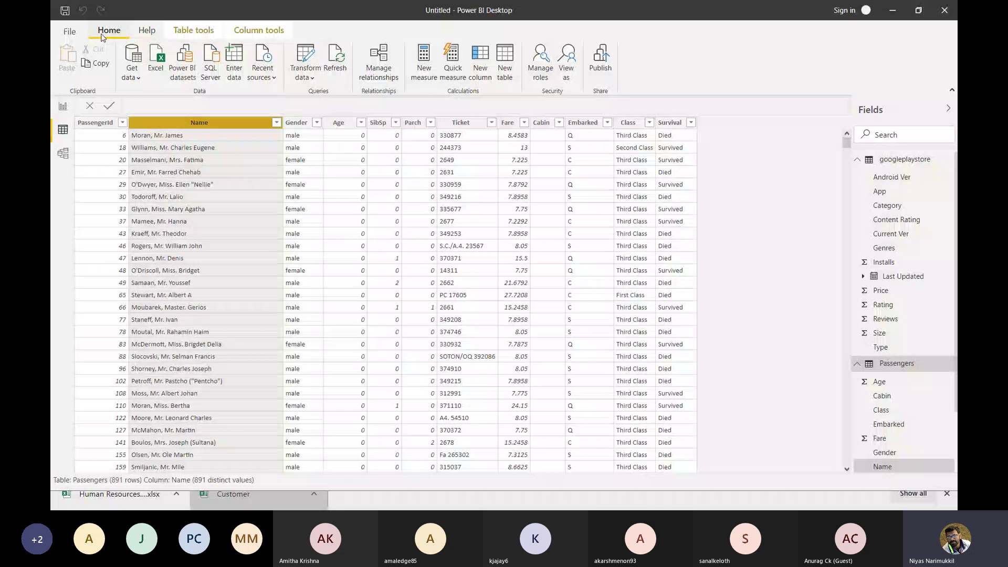
- Reopen the Passengers query in Power Query Editor and add a custom column named FamilySize with the formula [SibSp]+[Parch]
click(147, 31)
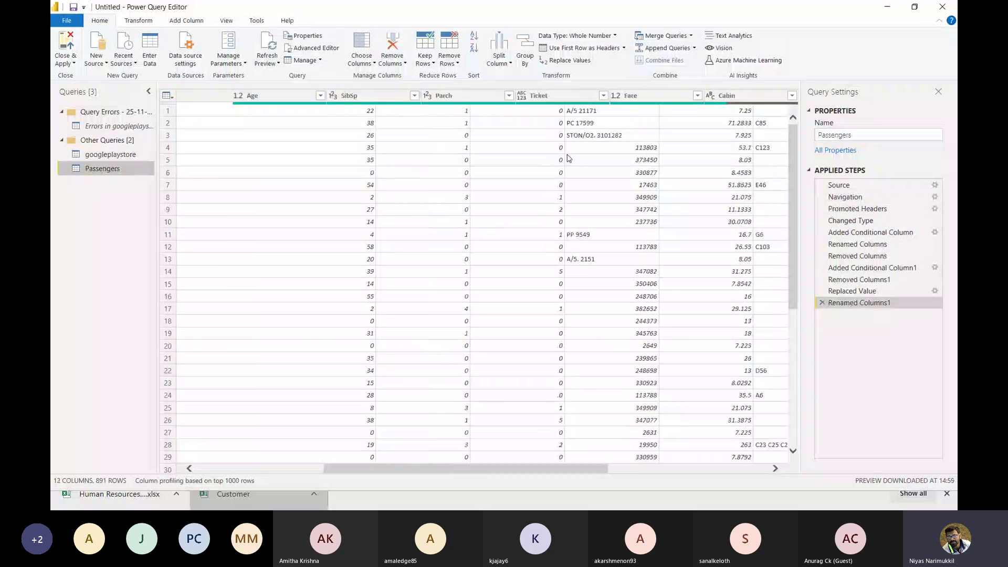
scroll(567, 158, left, 1)
click(185, 21)
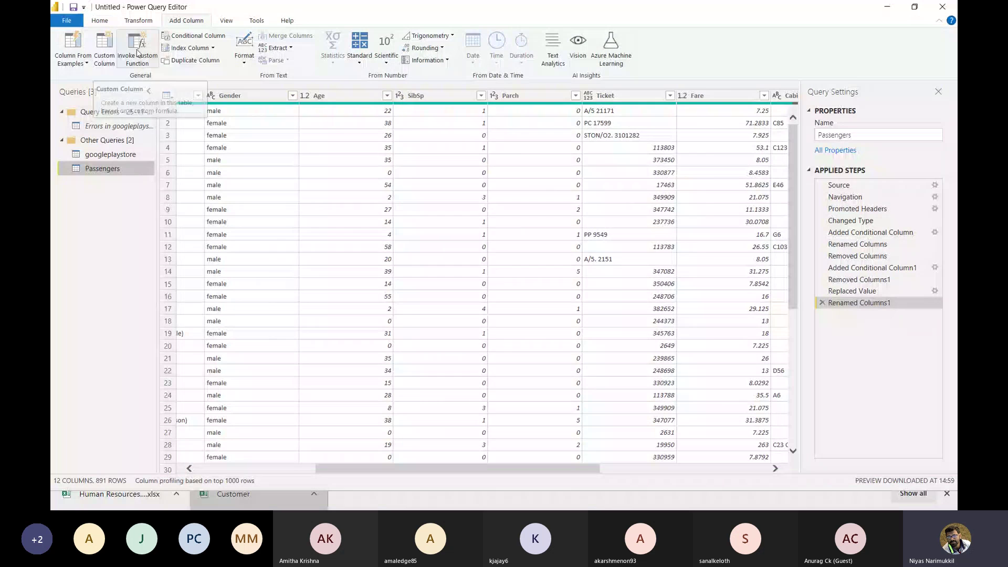
click(104, 50)
text(Family)
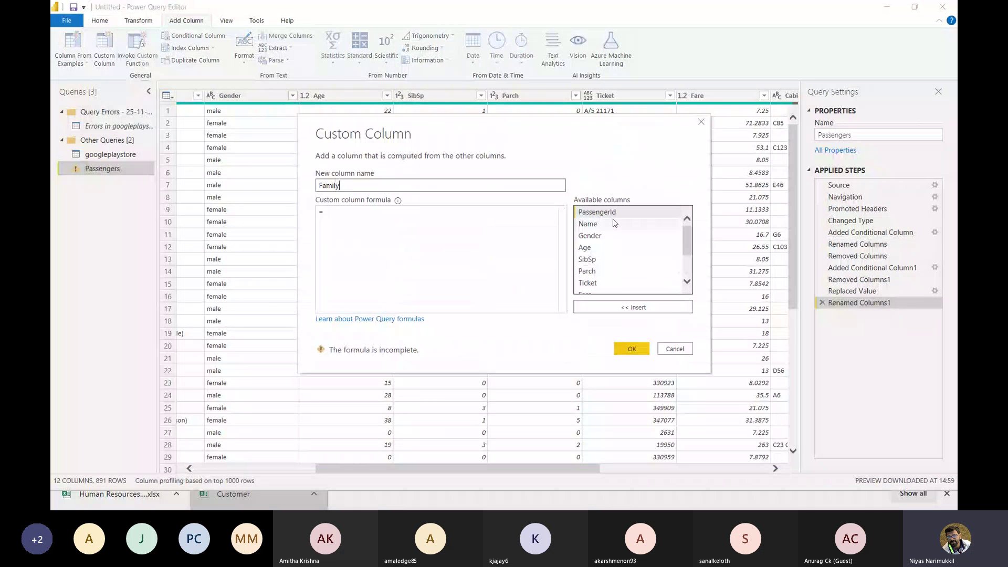
text(Size)
double_click(591, 261)
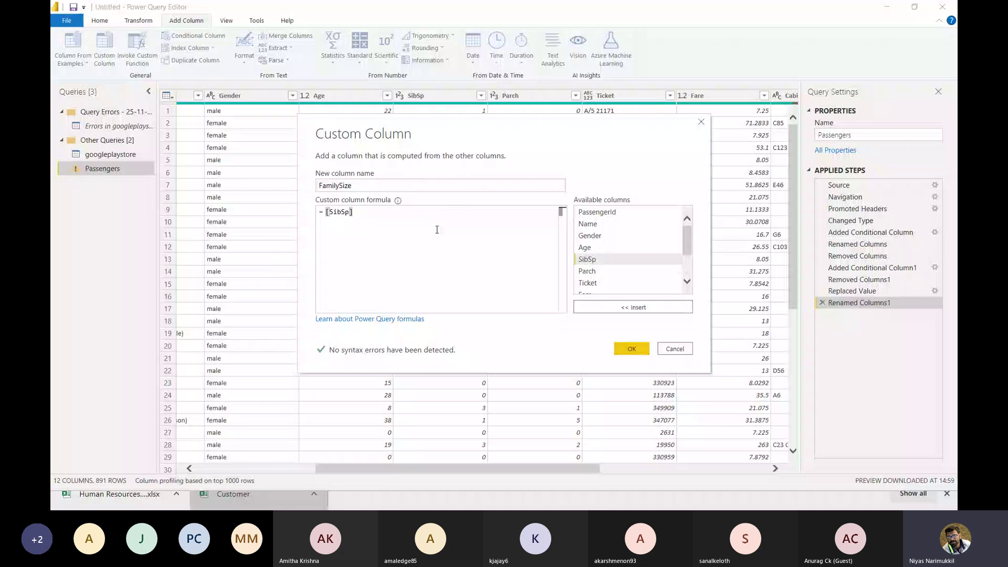
text(+)
double_click(588, 271)
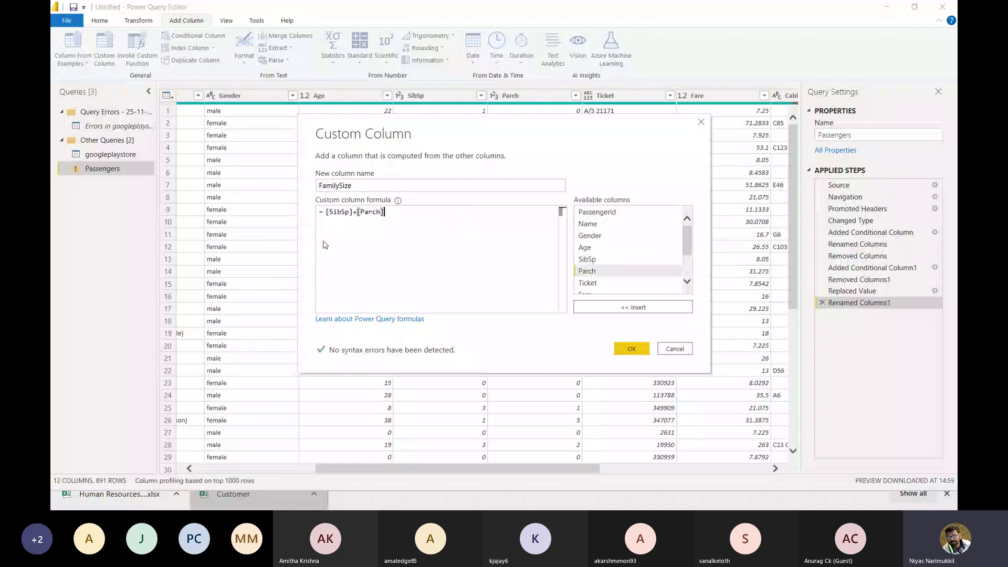
click(356, 184)
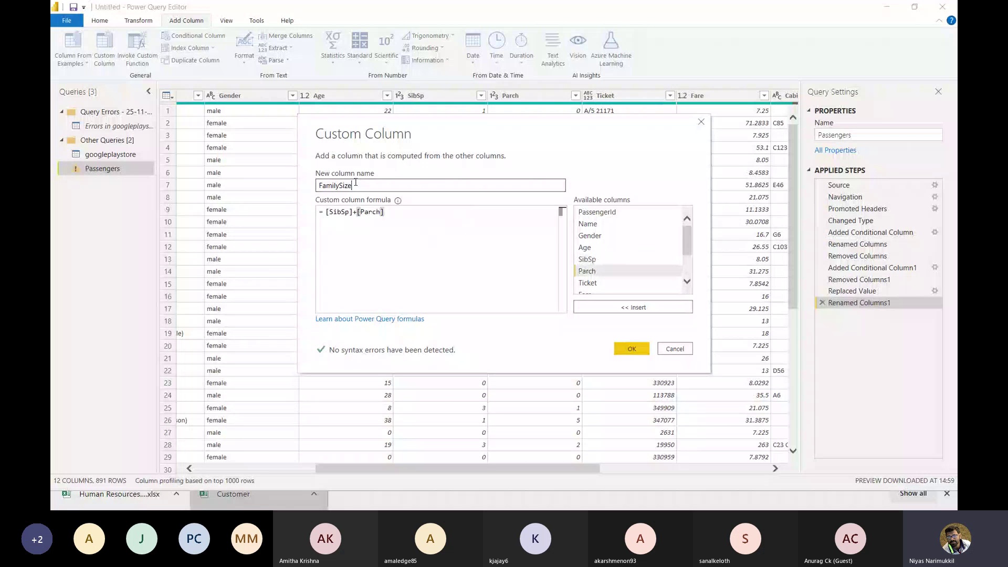
click(631, 346)
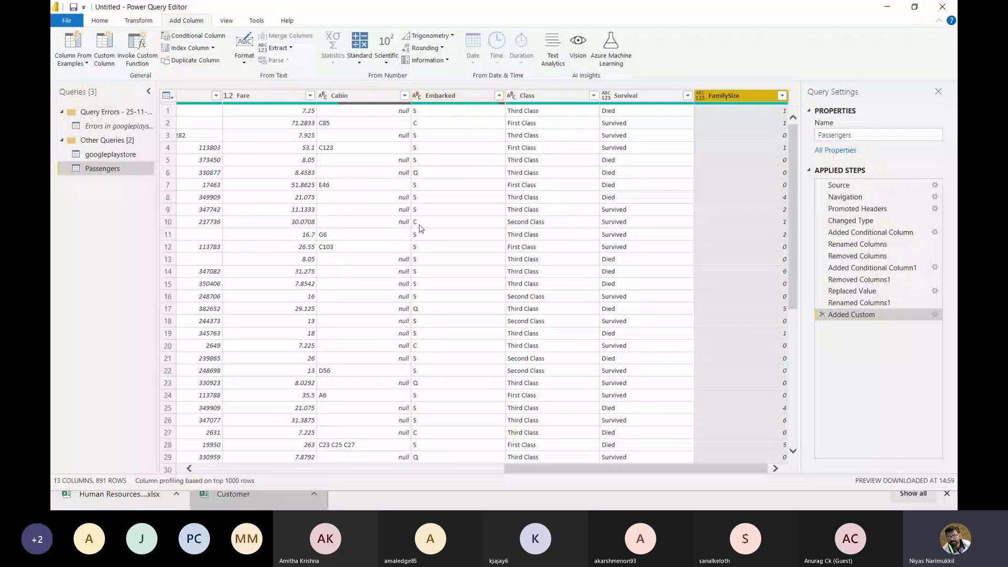
- Apply the FamilySize column to the model and check the Passengers table's rows sorted by PassengerId
scroll(418, 228, left, 3)
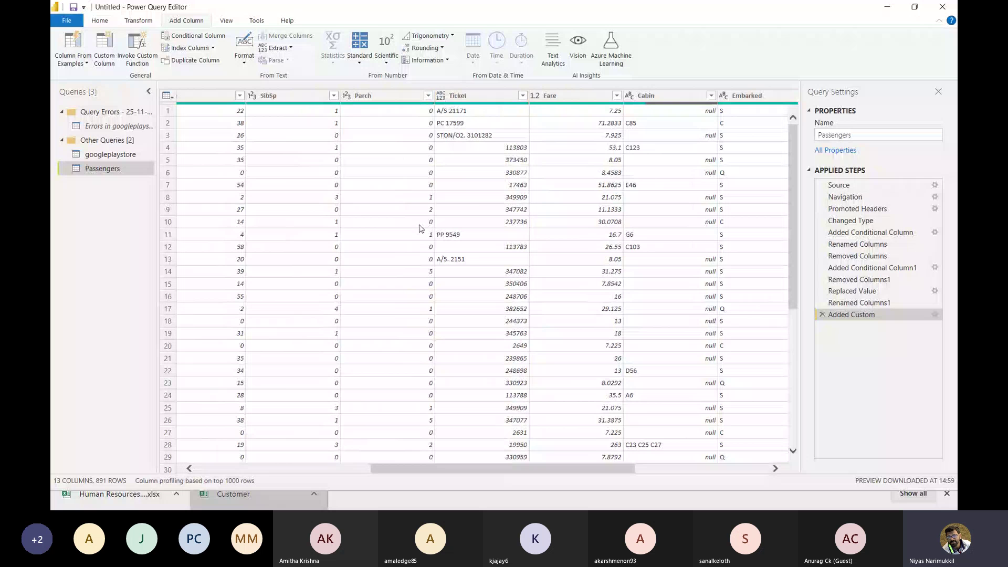
scroll(419, 228, left, 5)
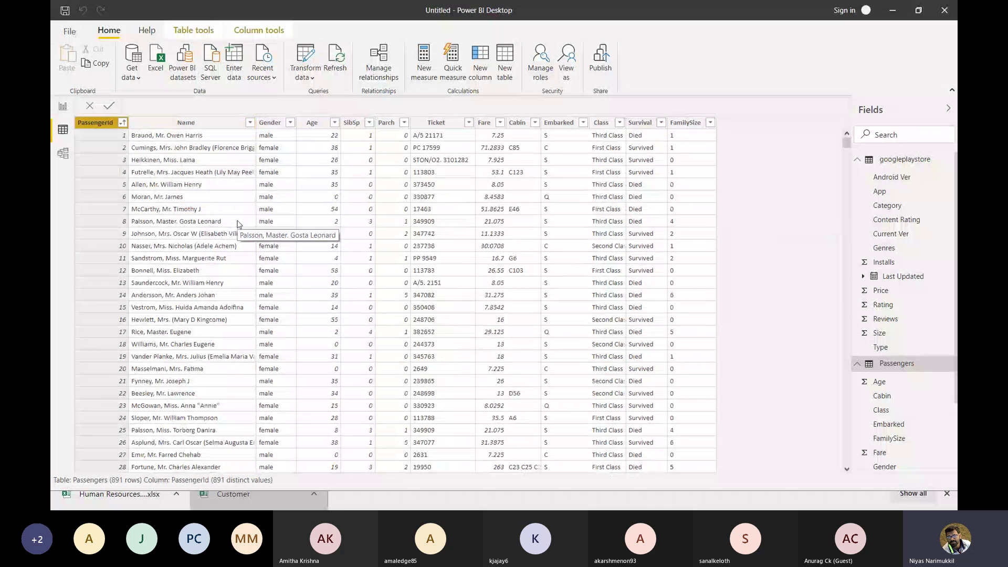
scroll(237, 224, down, 4)
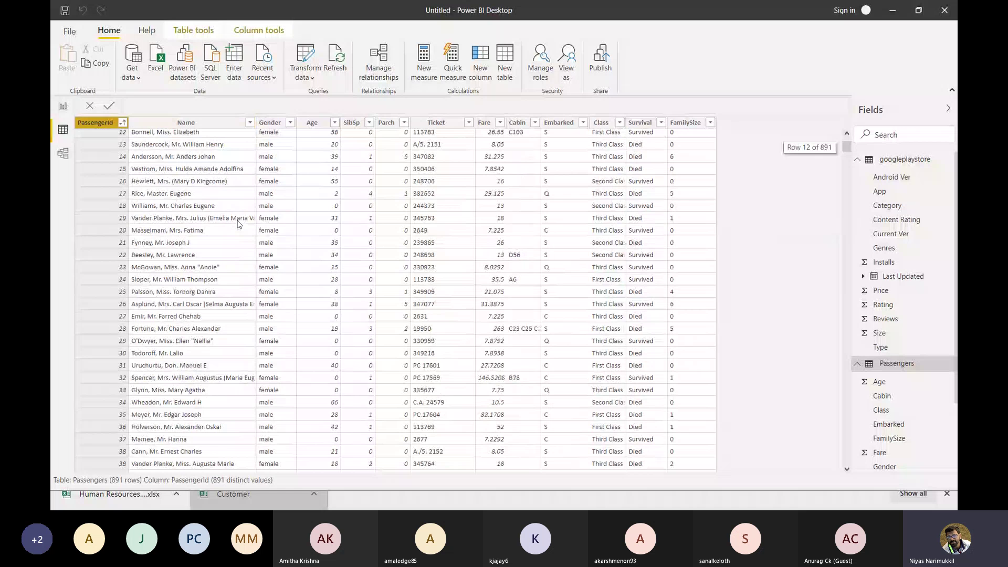
scroll(536, 225, up, 4)
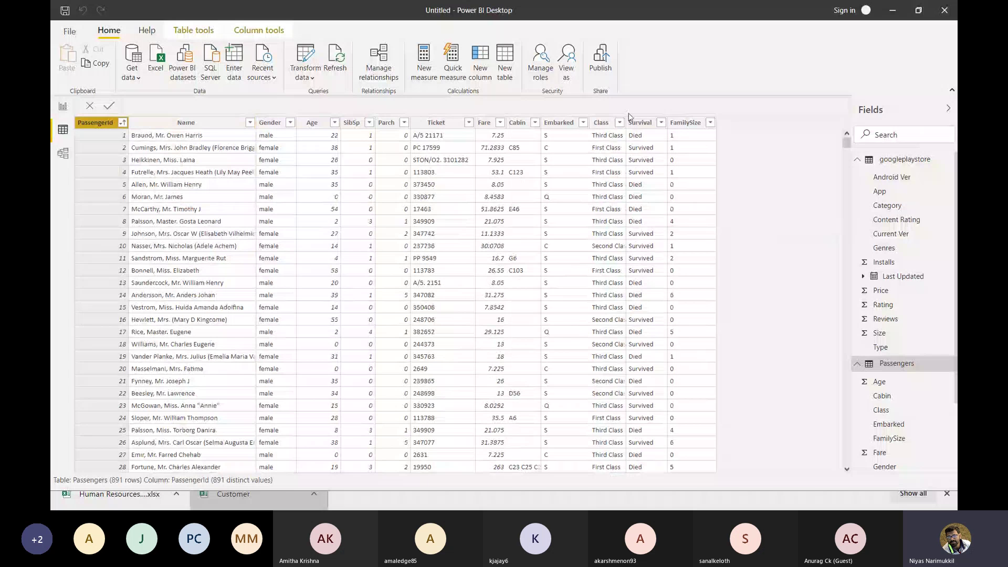
- Add a new report page with a table of the Passengers Name and Survival fields, wide enough to show both columns
click(61, 108)
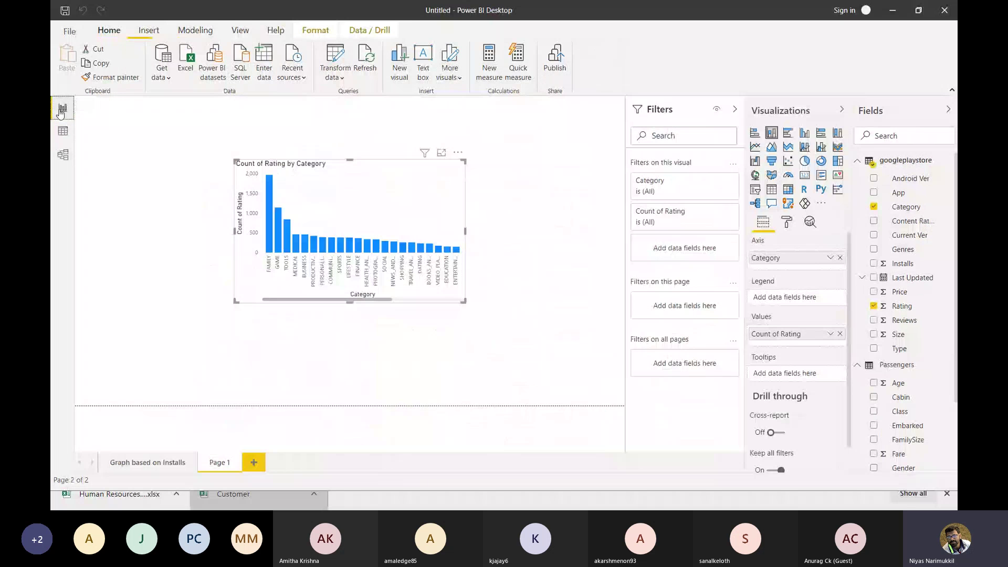
key(ctrl+m)
scroll(925, 290, down, 2)
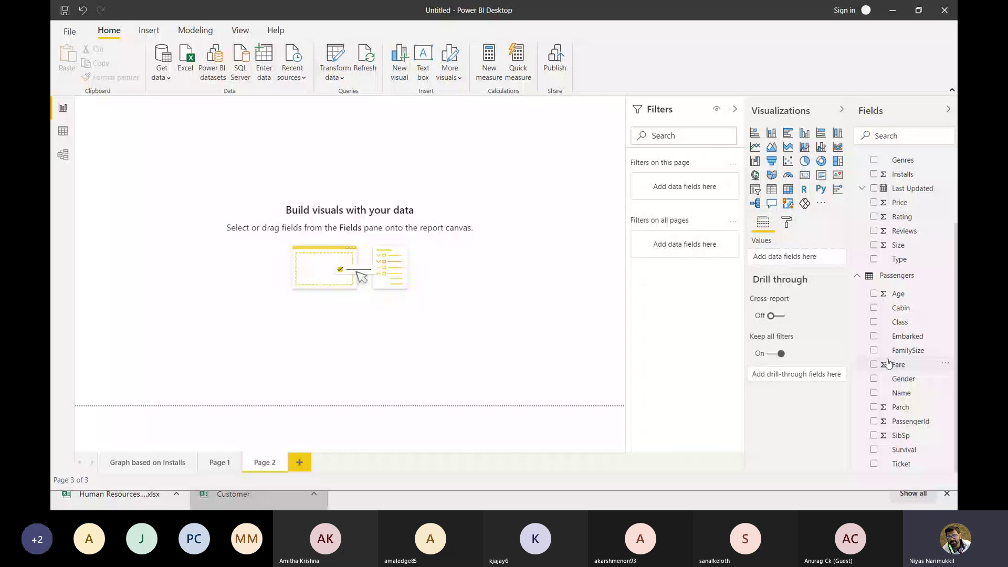
click(905, 394)
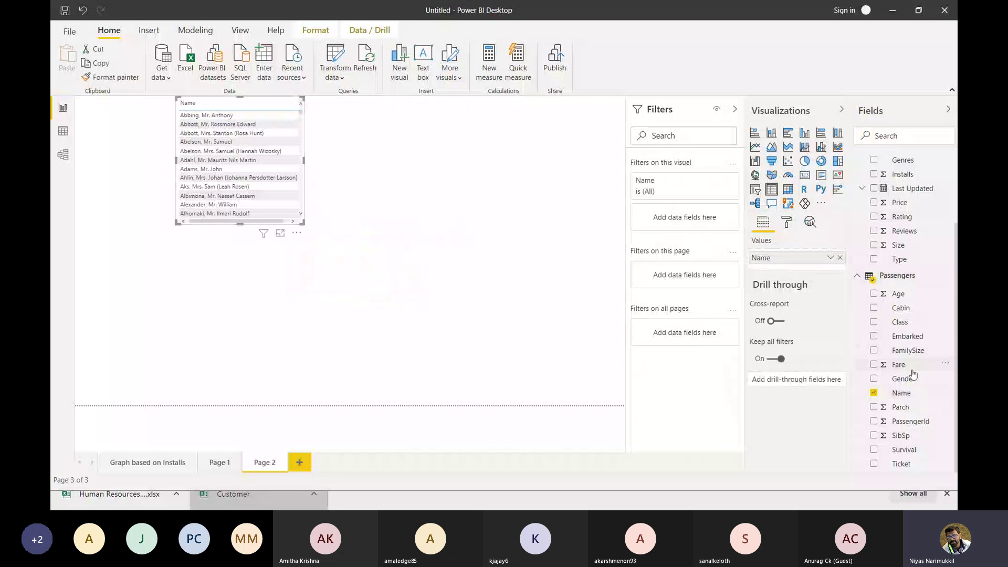
click(904, 450)
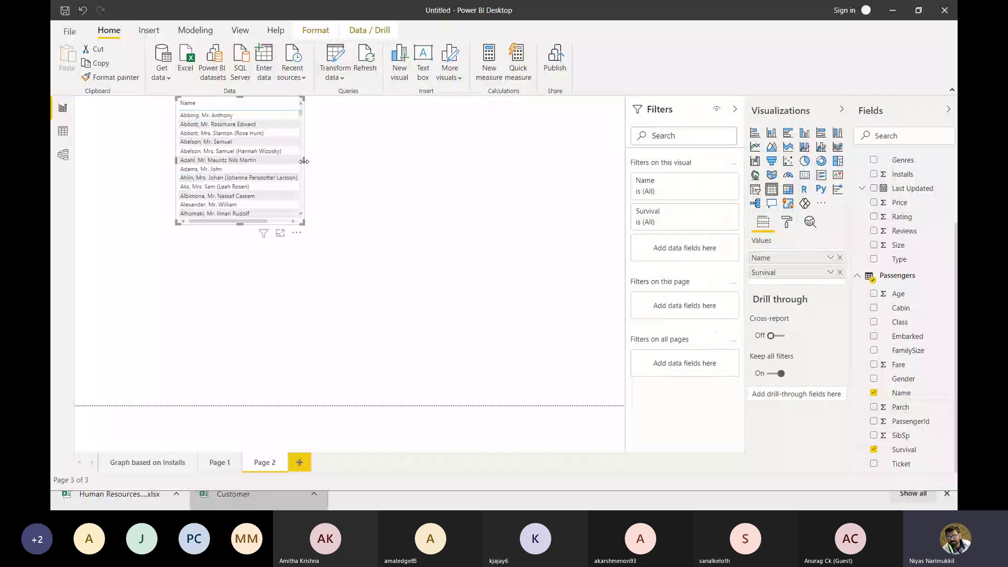
drag(303, 161, 381, 171)
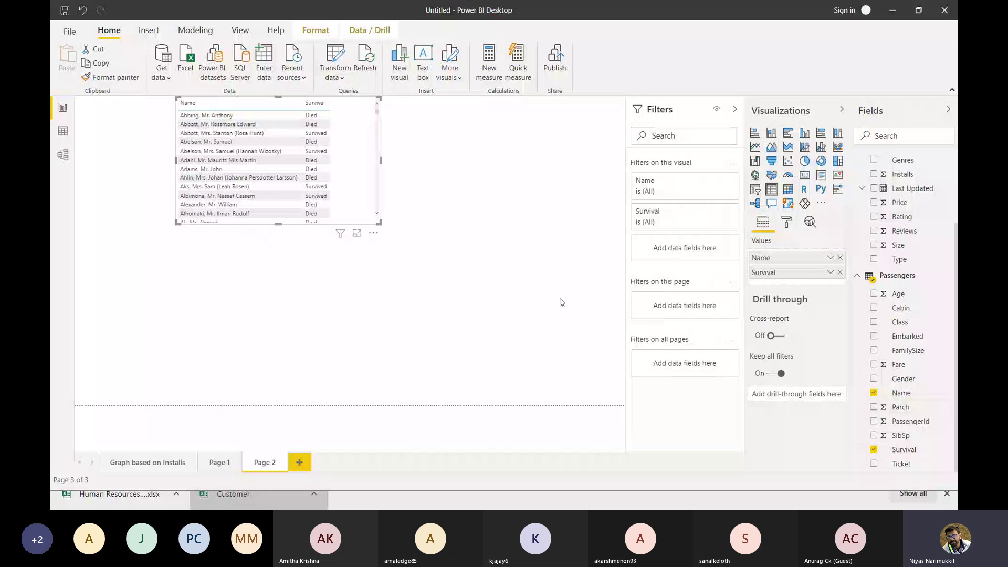
- Summarize the table's Name field as Count (Distinct) and shrink the table to fit its contents
click(831, 258)
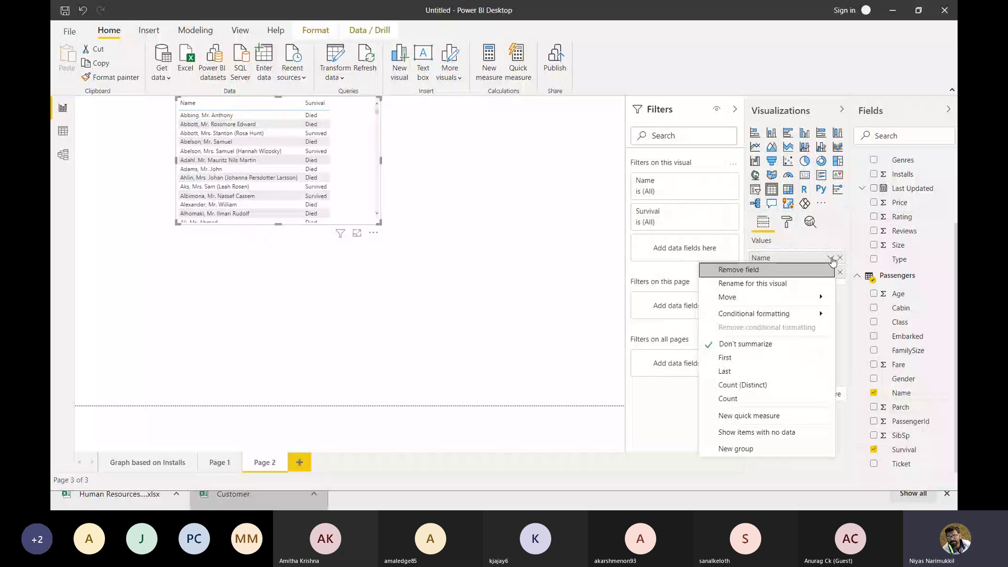
click(744, 384)
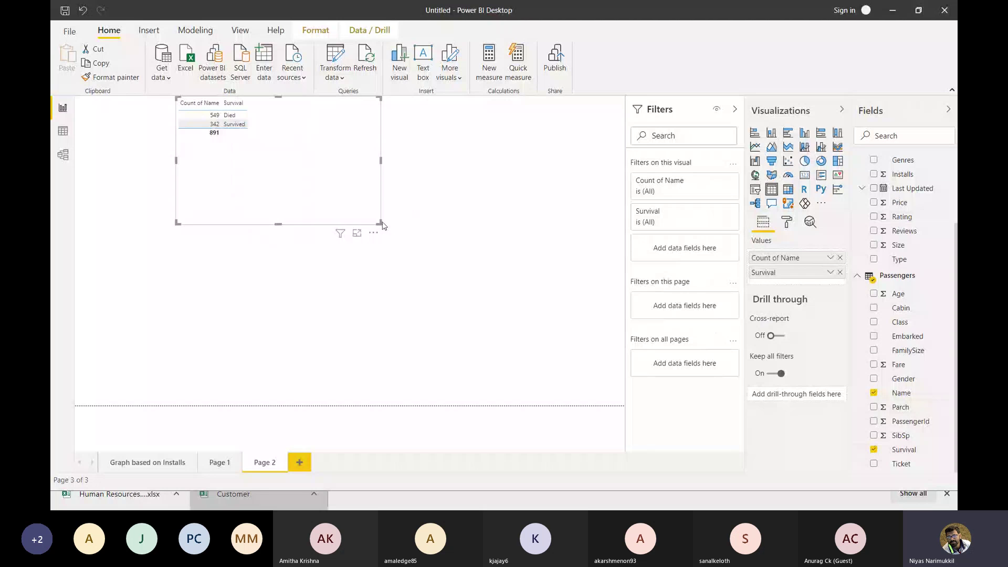
drag(379, 221, 263, 143)
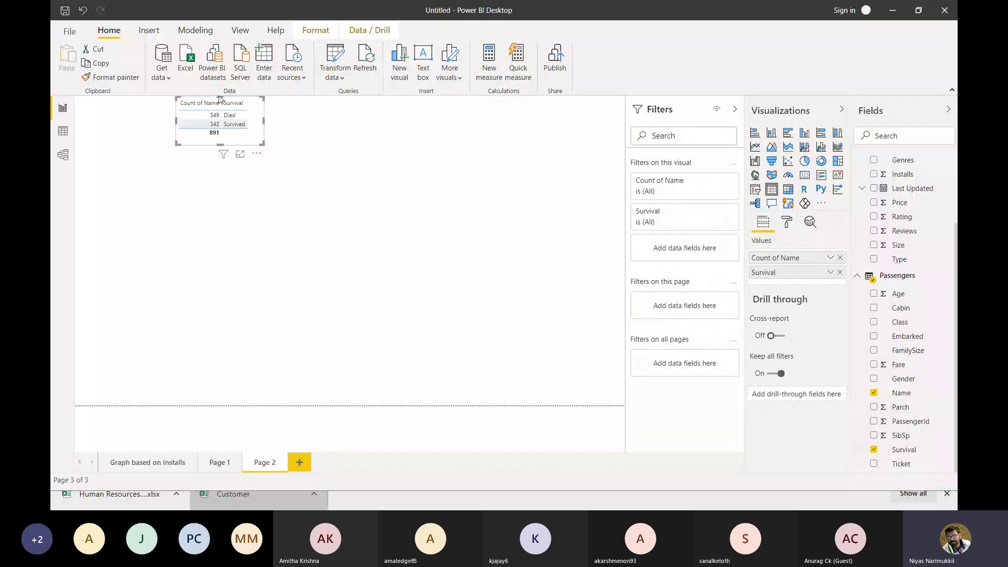
- Convert the survival count table to a pie chart, enlarge it and move it to the left side of the page
click(804, 161)
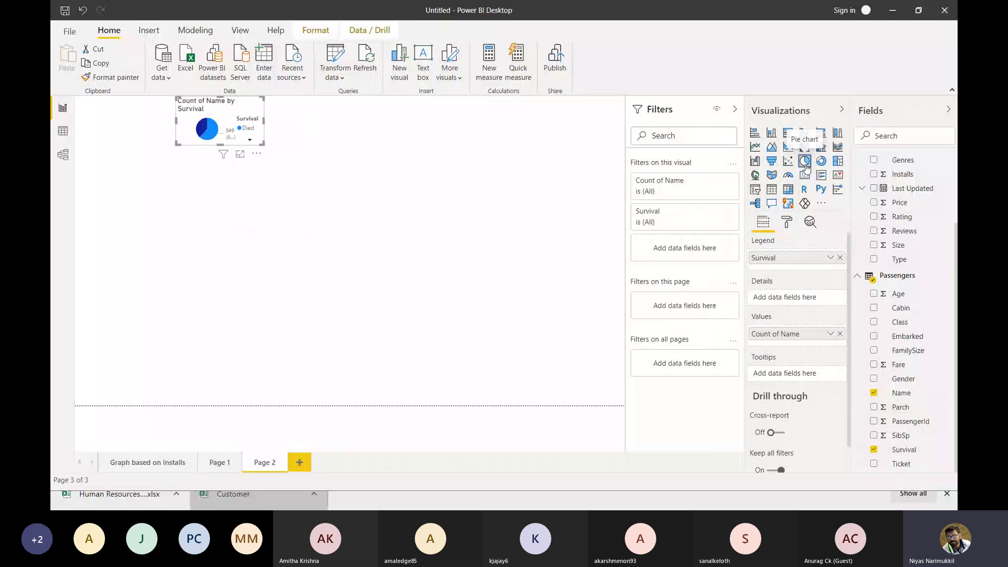
drag(263, 143, 391, 274)
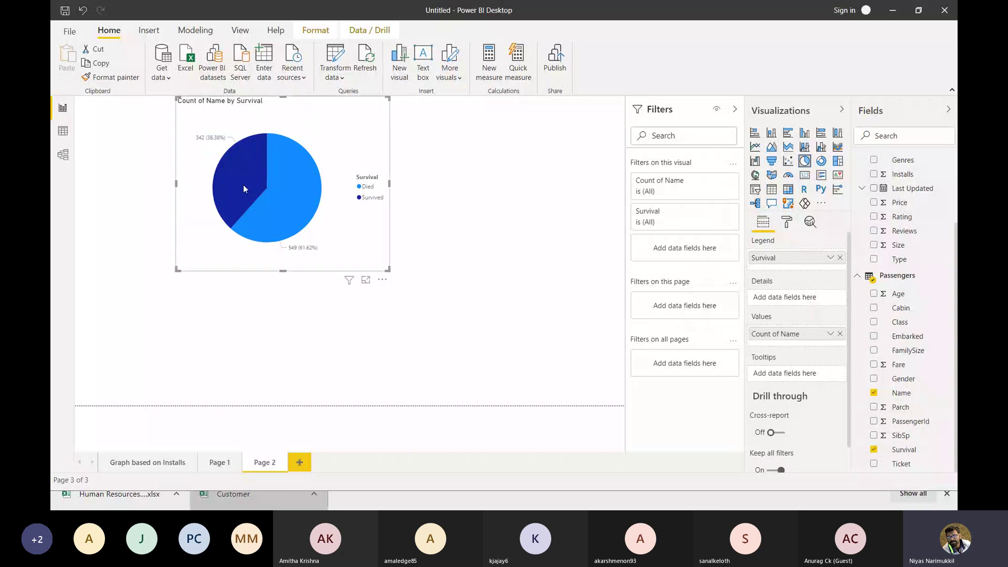
drag(258, 175, 200, 212)
click(199, 212)
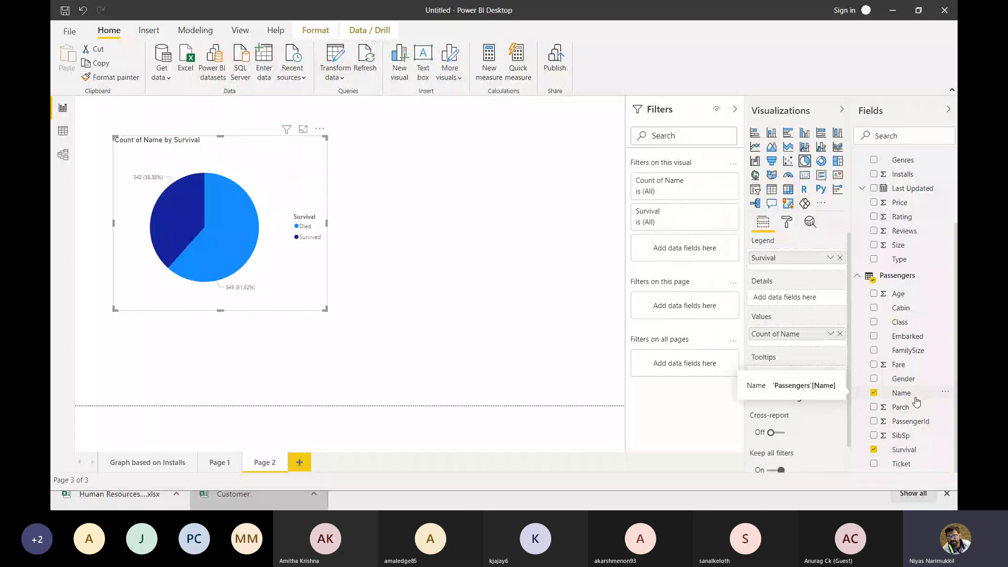
- Create a table of Gender and Survival beside the pie chart and summarize Gender as Count (Distinct)
click(486, 260)
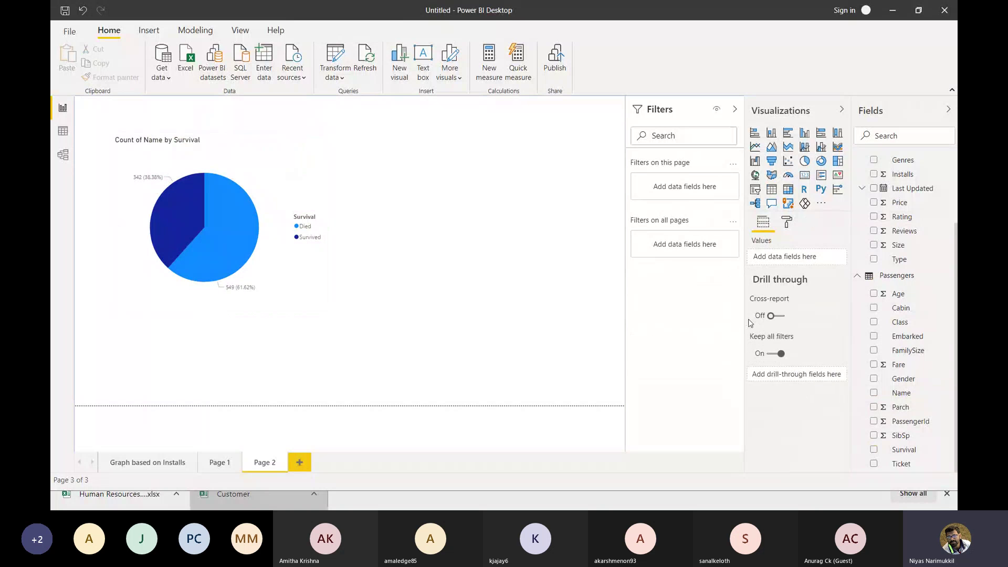
click(901, 380)
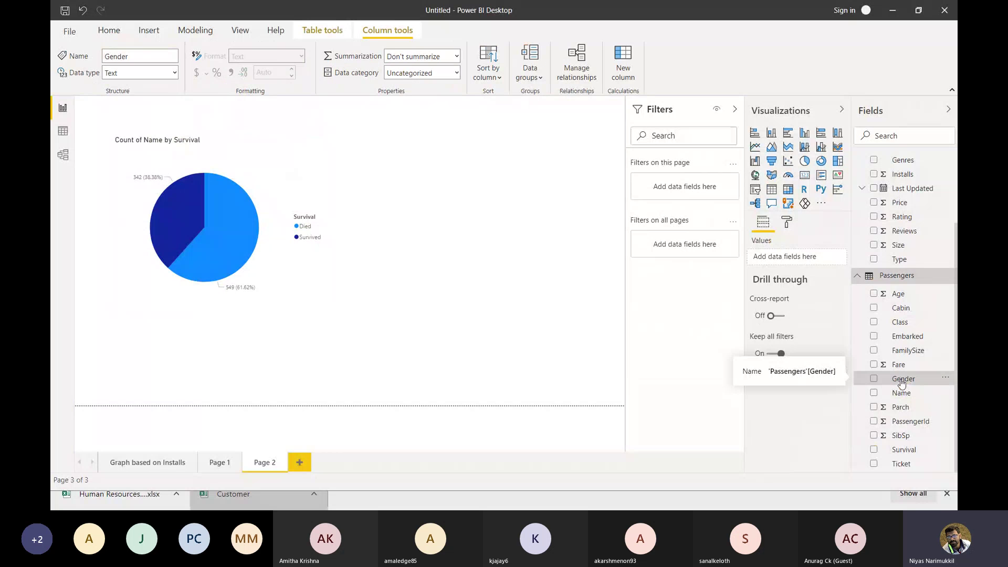
drag(901, 384, 464, 208)
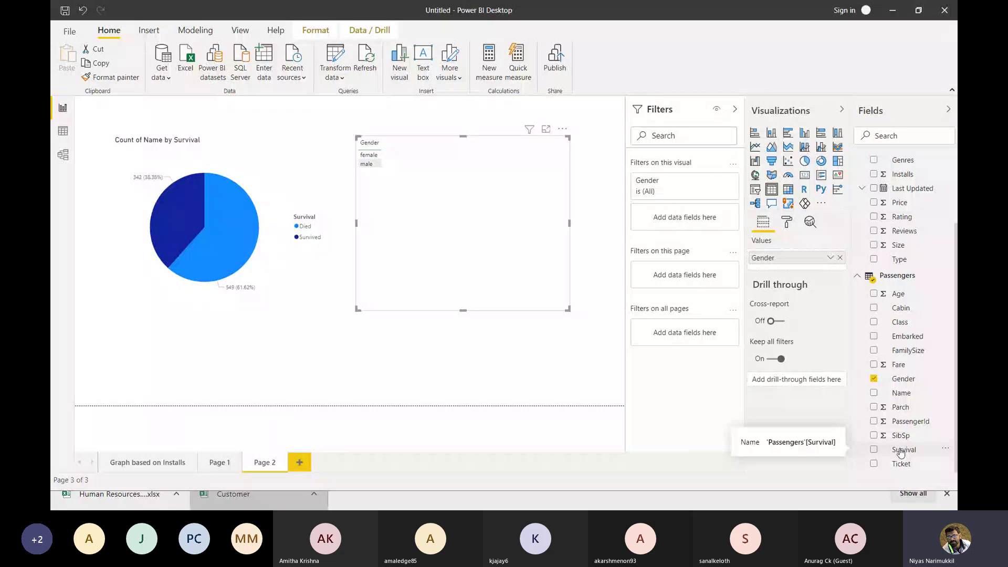
drag(900, 452, 403, 163)
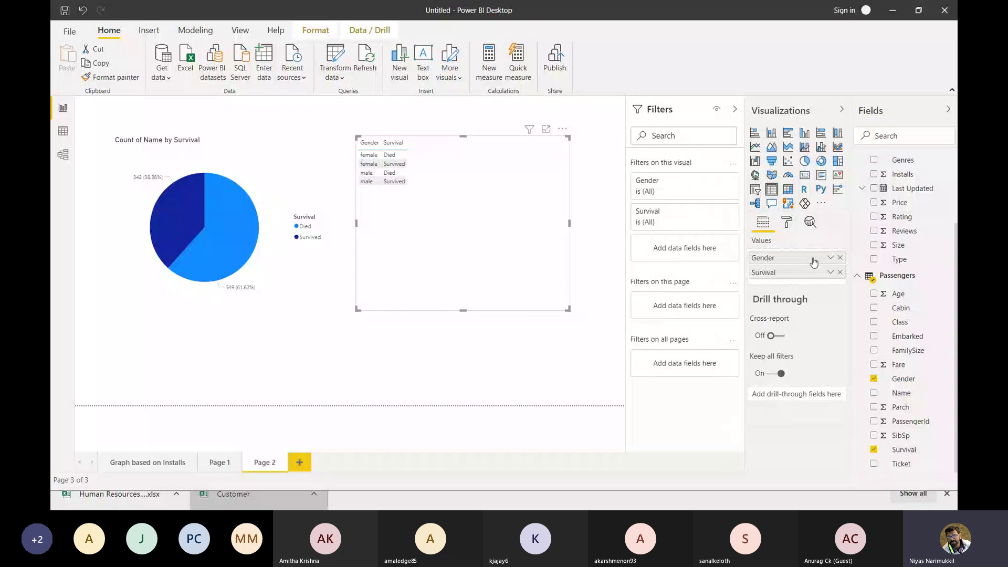
click(831, 258)
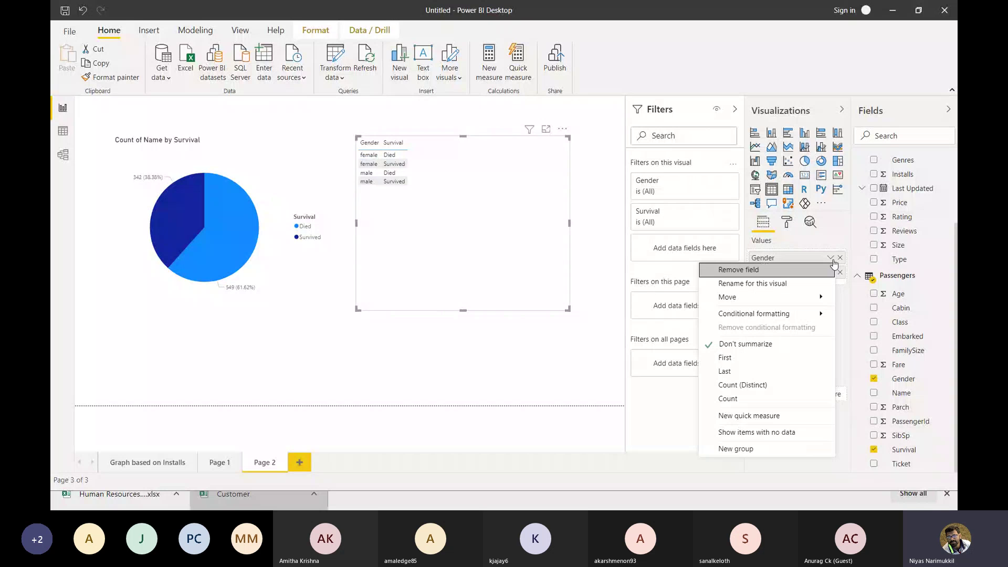
click(738, 385)
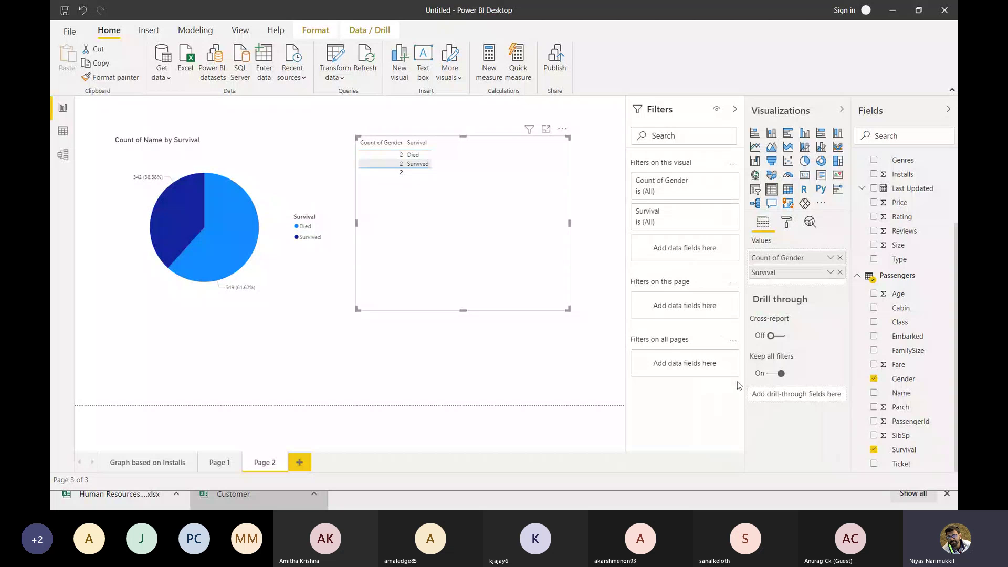
- Set the table's Gender field to Don't summarize and add the Passengers Survival field back to the table
click(829, 259)
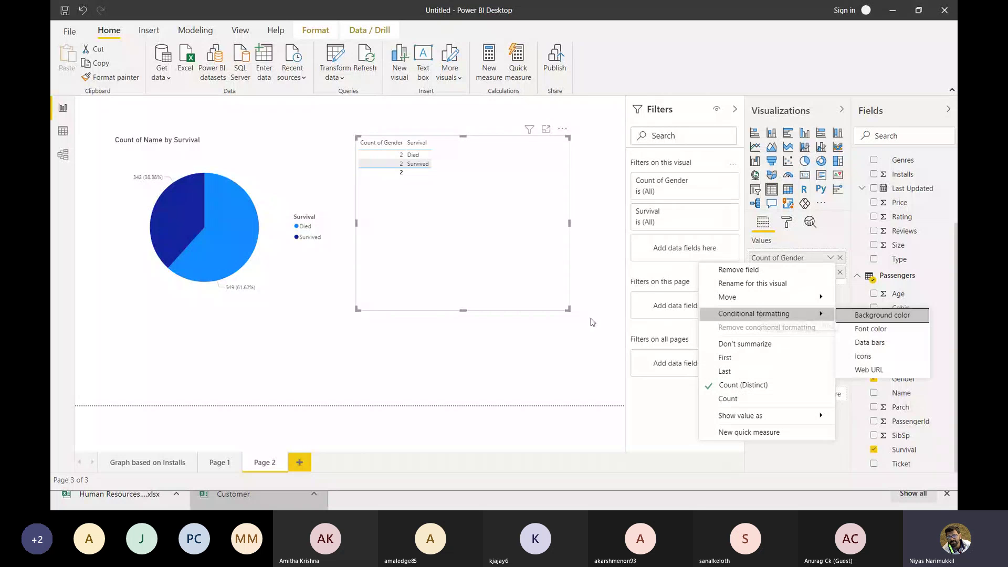
click(744, 343)
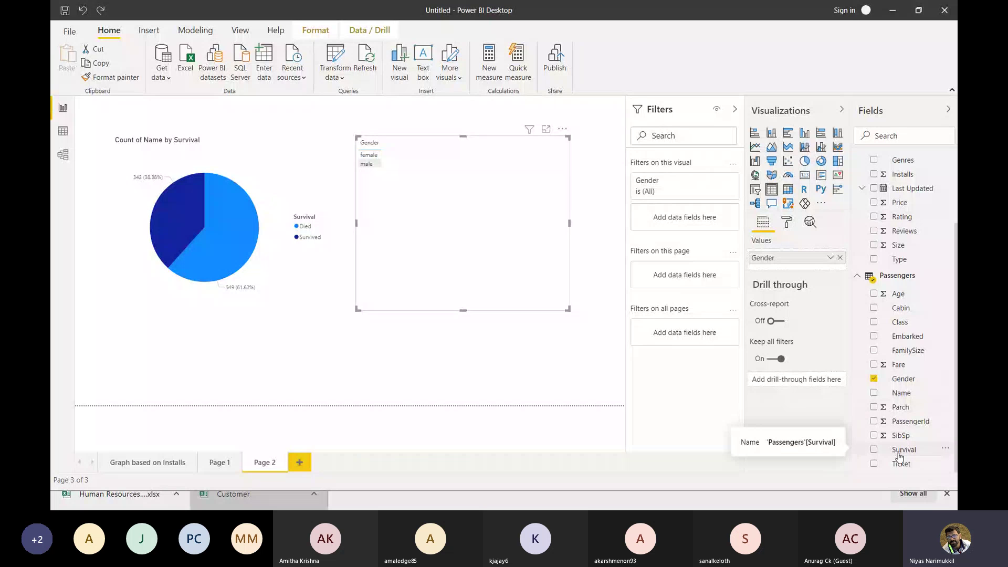
drag(899, 454, 412, 158)
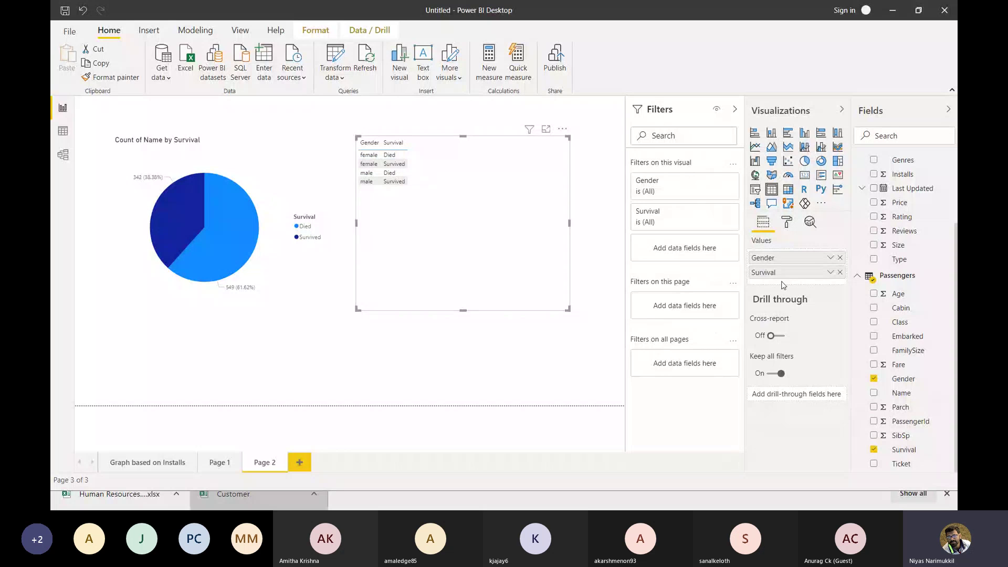
- Try summarizing the table's Survival field as Count (Distinct) and as Count
click(829, 273)
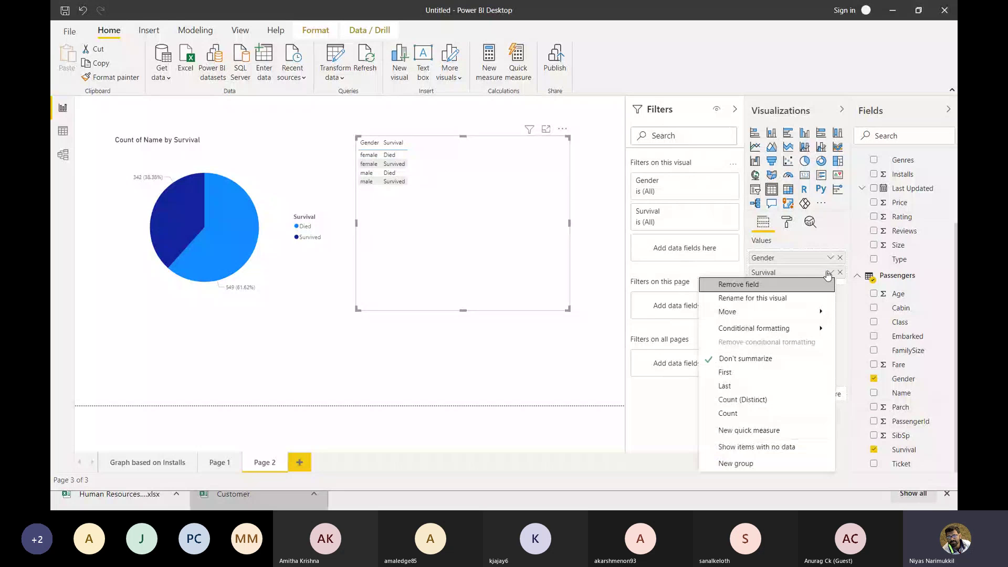
click(738, 401)
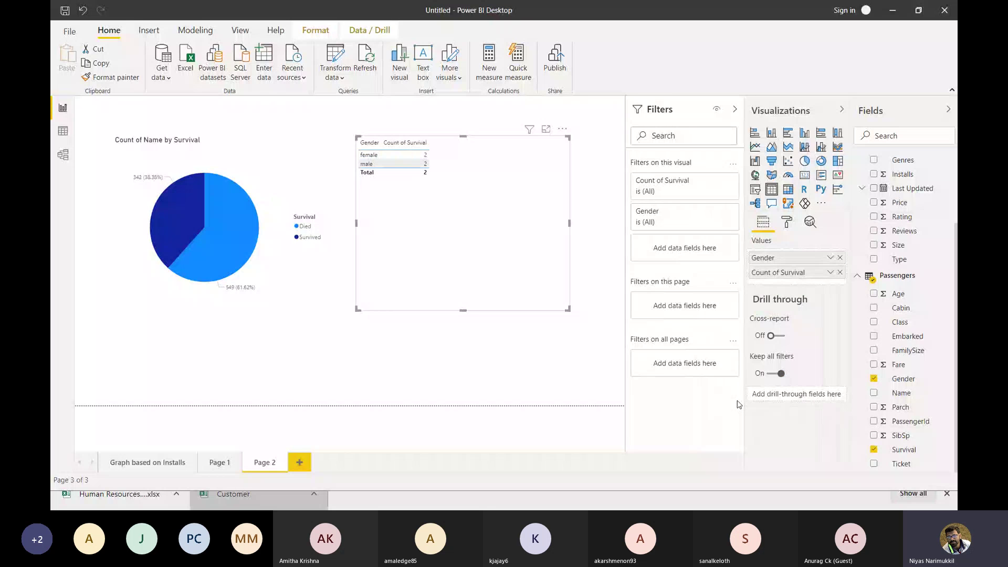
click(831, 272)
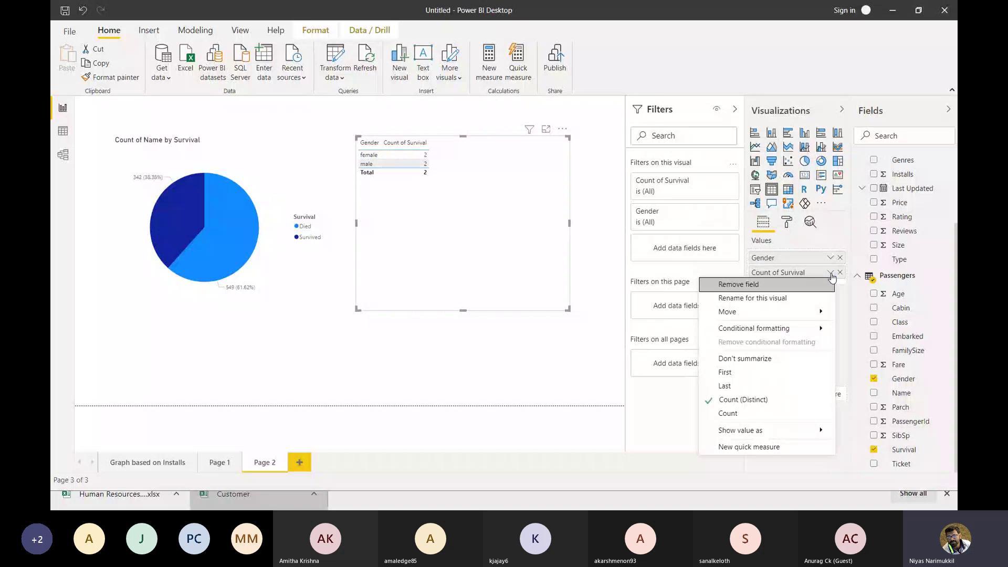
click(781, 414)
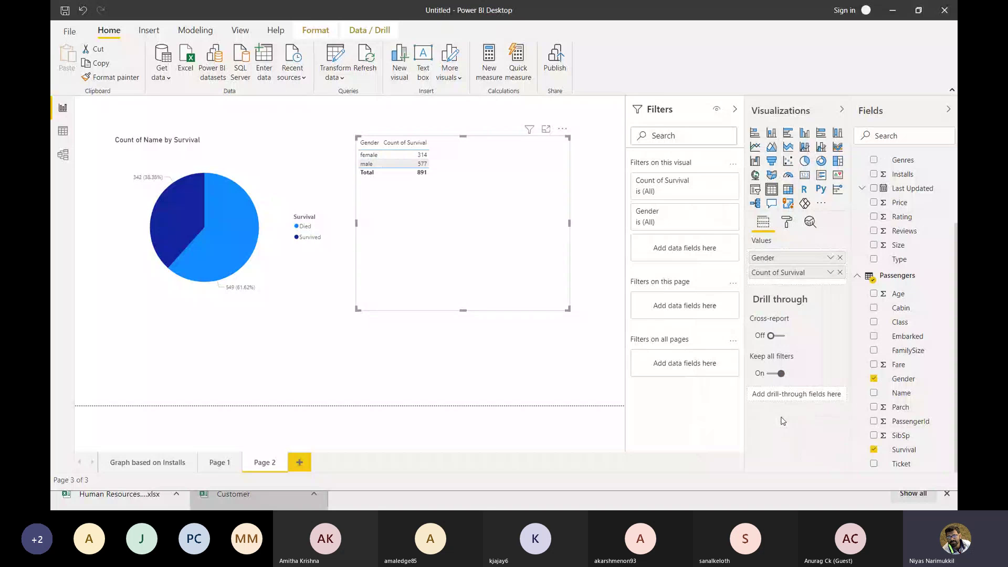
click(830, 272)
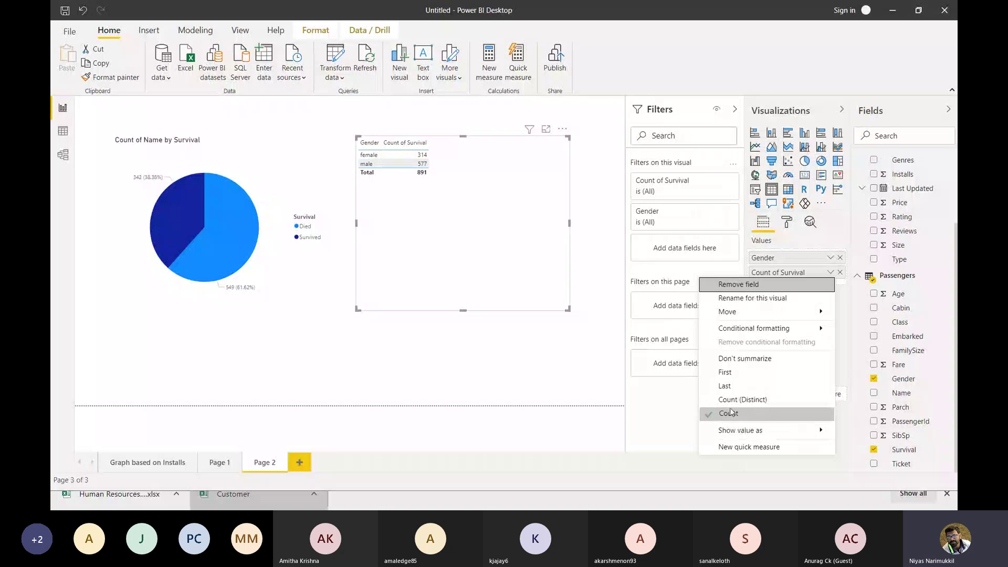
click(517, 293)
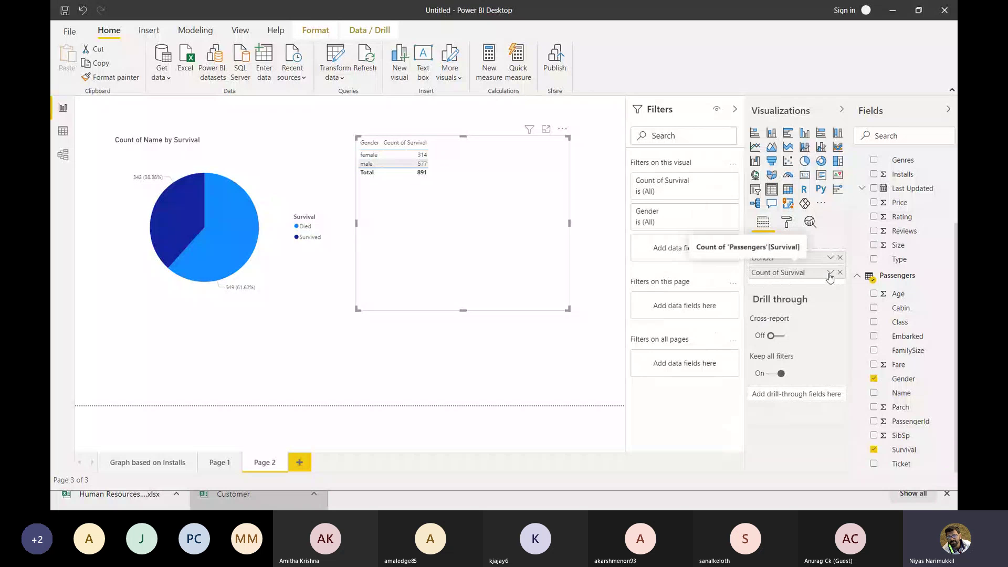
- Try summarizing the table's Gender field as Count, and return it to Don't summarize
click(829, 257)
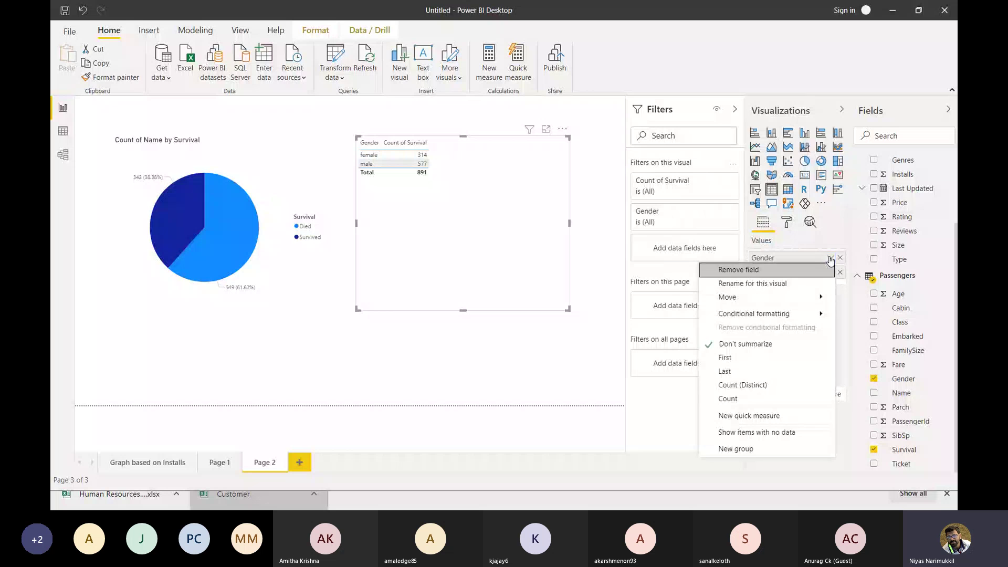
click(740, 398)
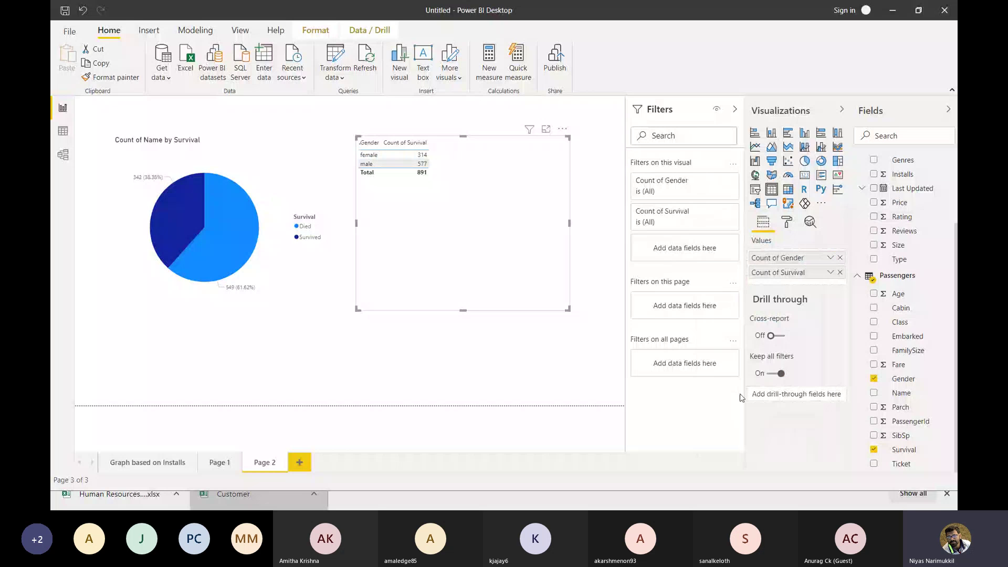
click(830, 258)
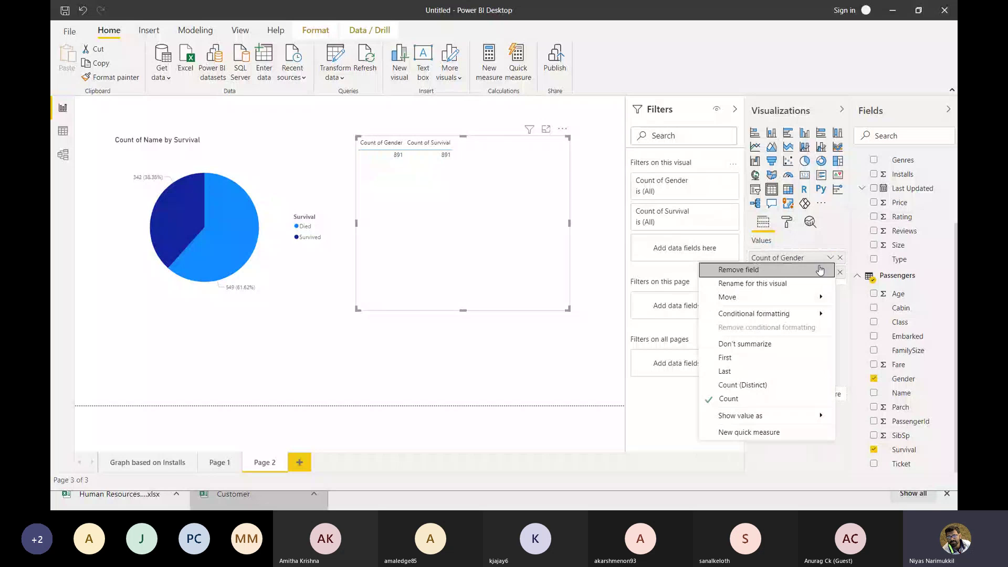
click(731, 349)
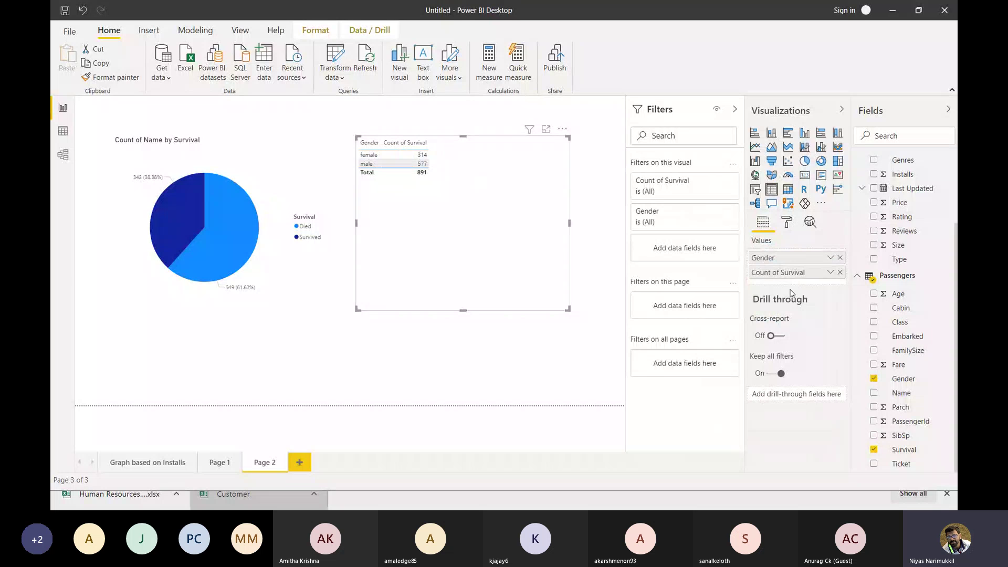
- Replace the Survival count in the gender table with the Passengers Name field
click(840, 272)
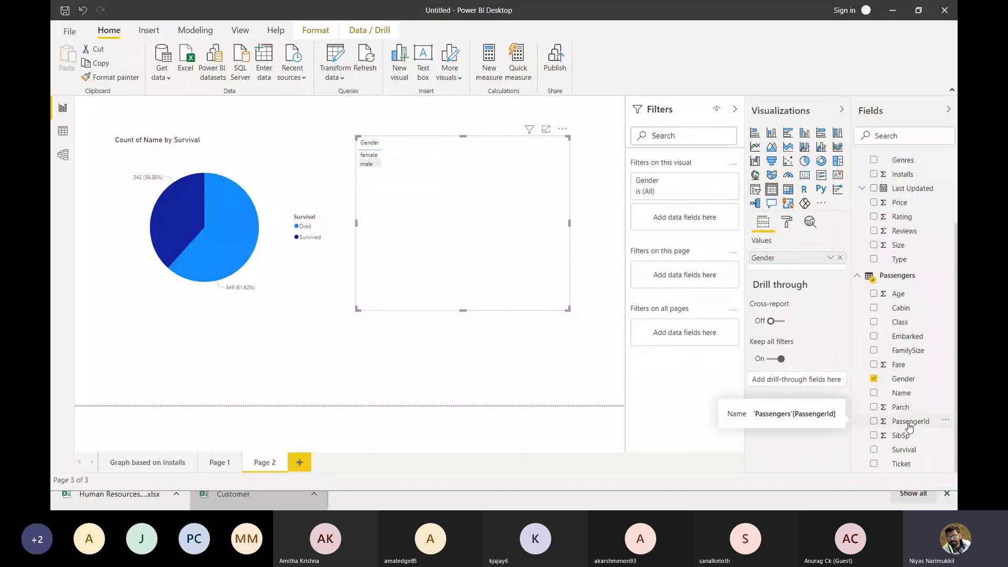
drag(910, 422, 914, 403)
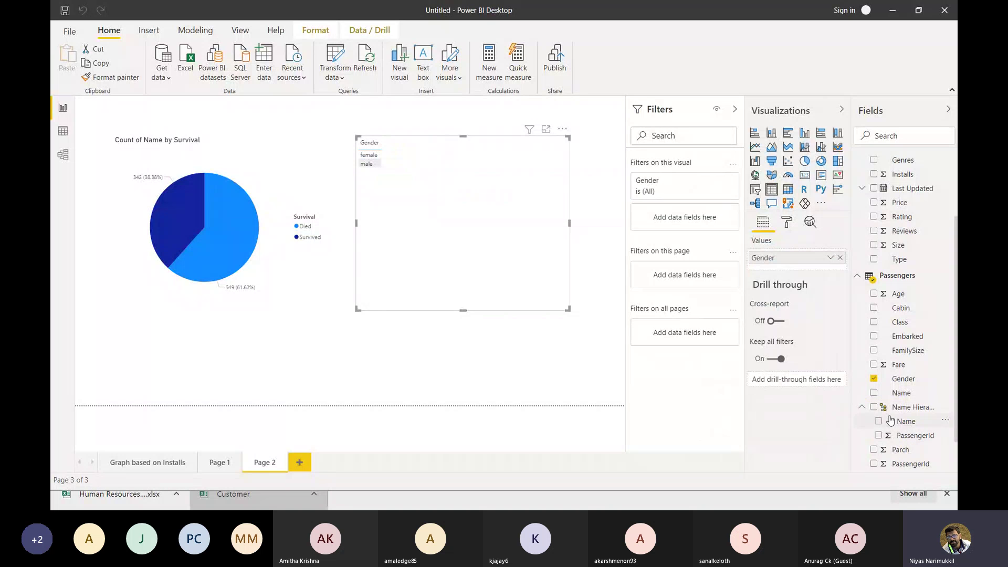
click(862, 407)
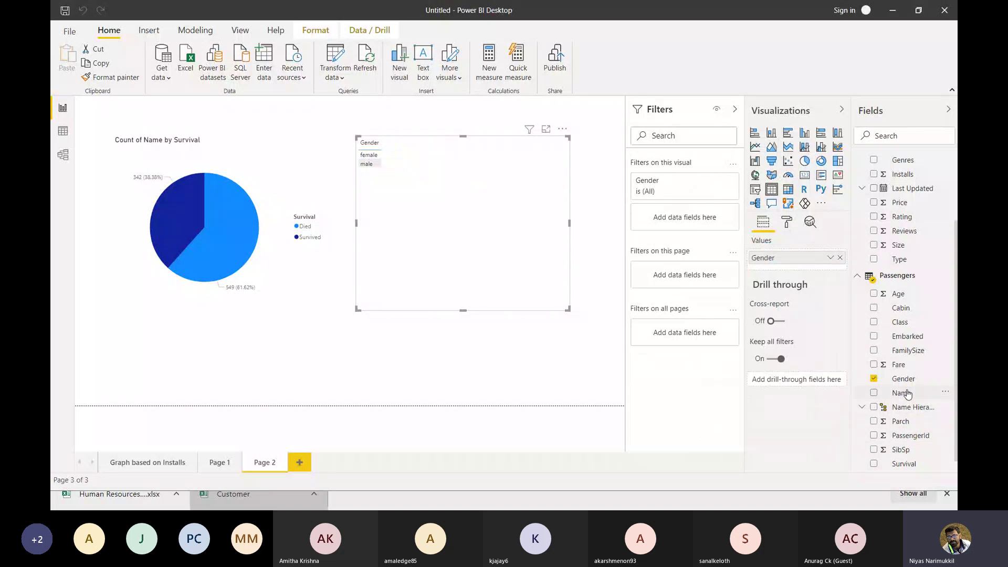
drag(907, 393, 405, 157)
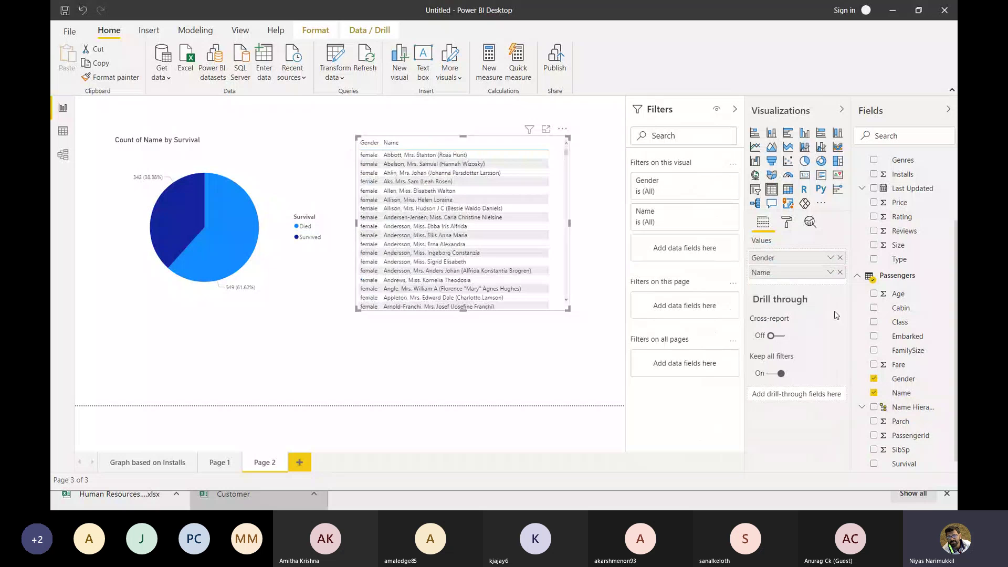
- Summarize the table's Name field as Count (Distinct) and keep Gender on Don't summarize
click(830, 258)
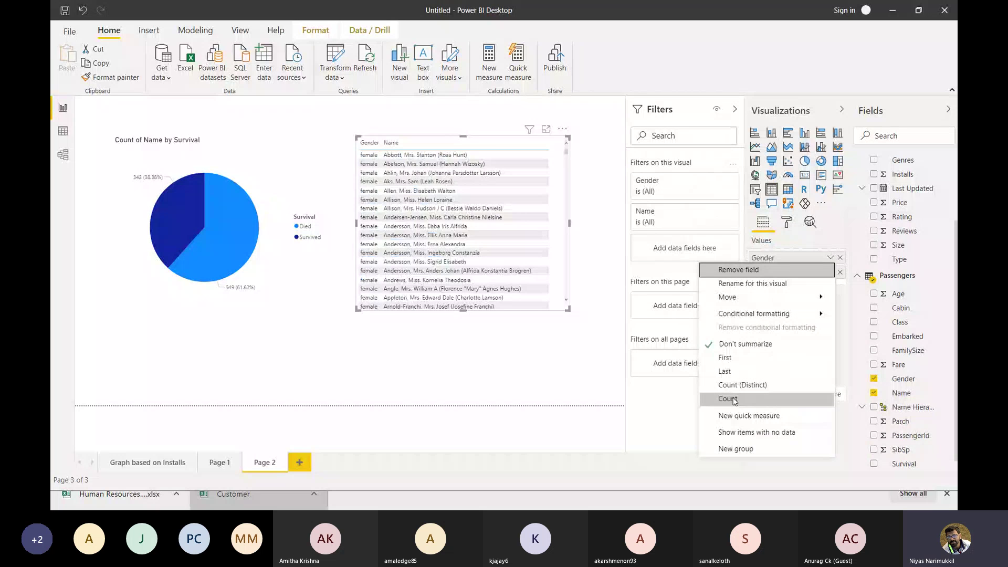
click(742, 384)
click(830, 257)
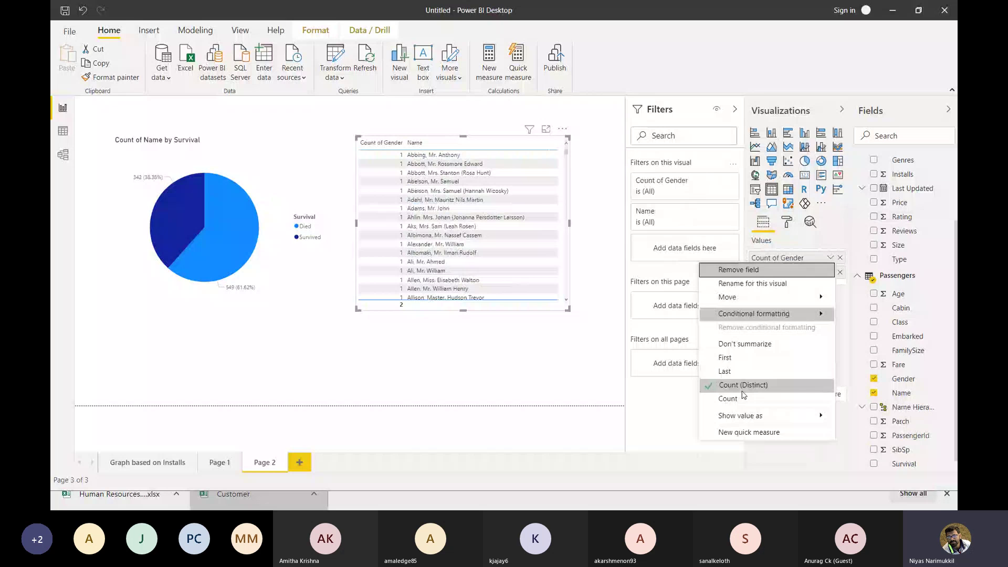
click(745, 344)
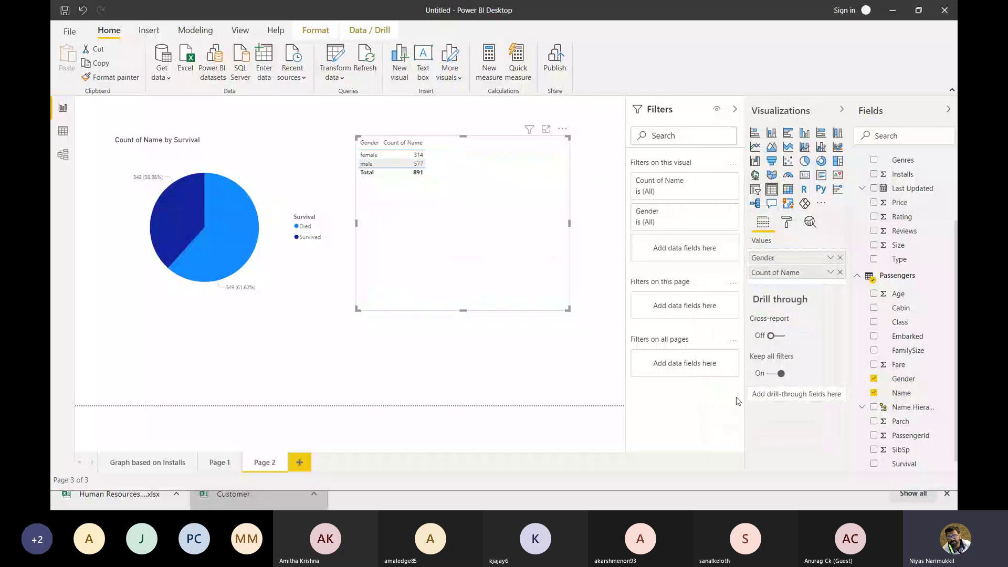
click(833, 273)
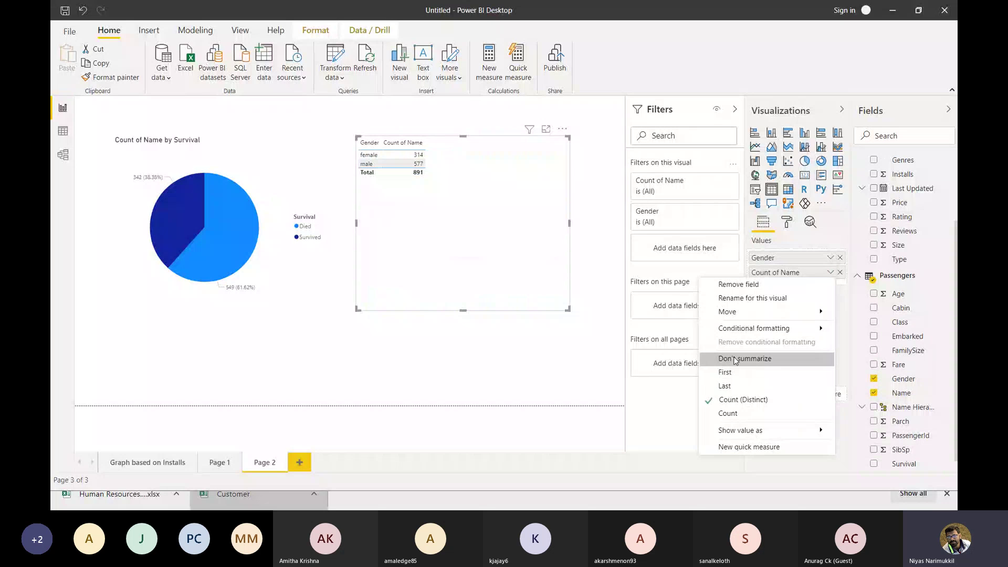
click(564, 251)
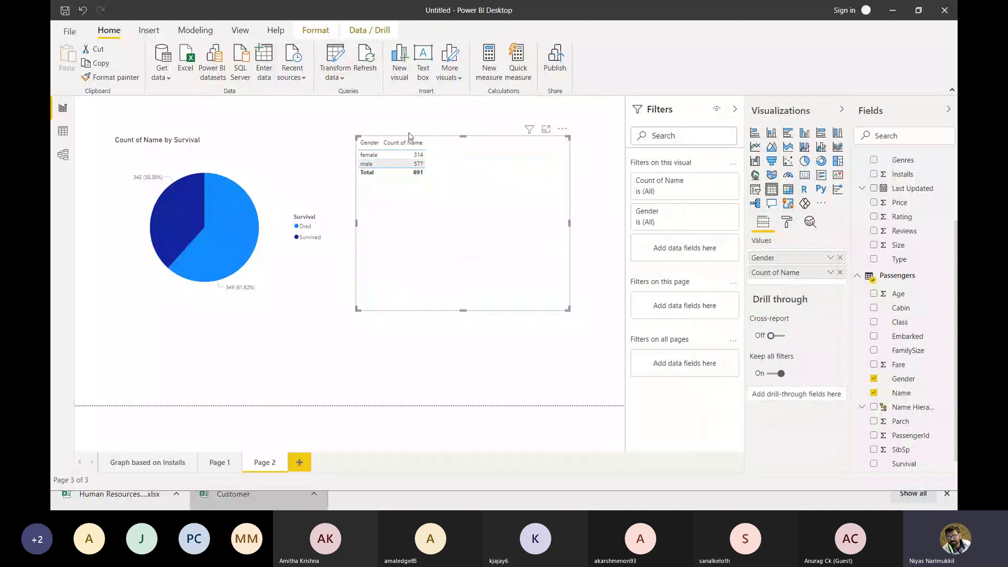
- Shrink the gender count table and convert it to a pie chart
drag(357, 137, 416, 181)
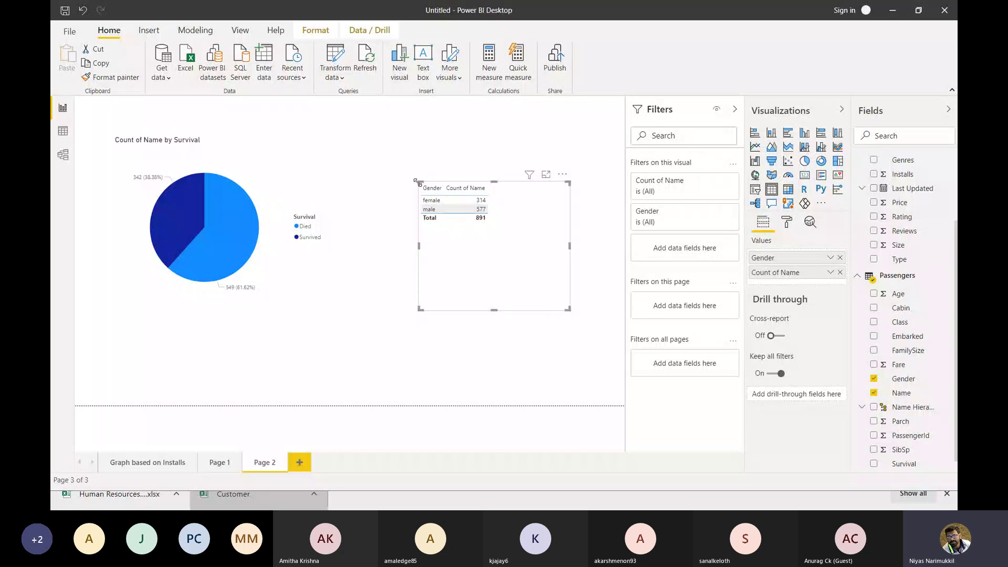
click(415, 180)
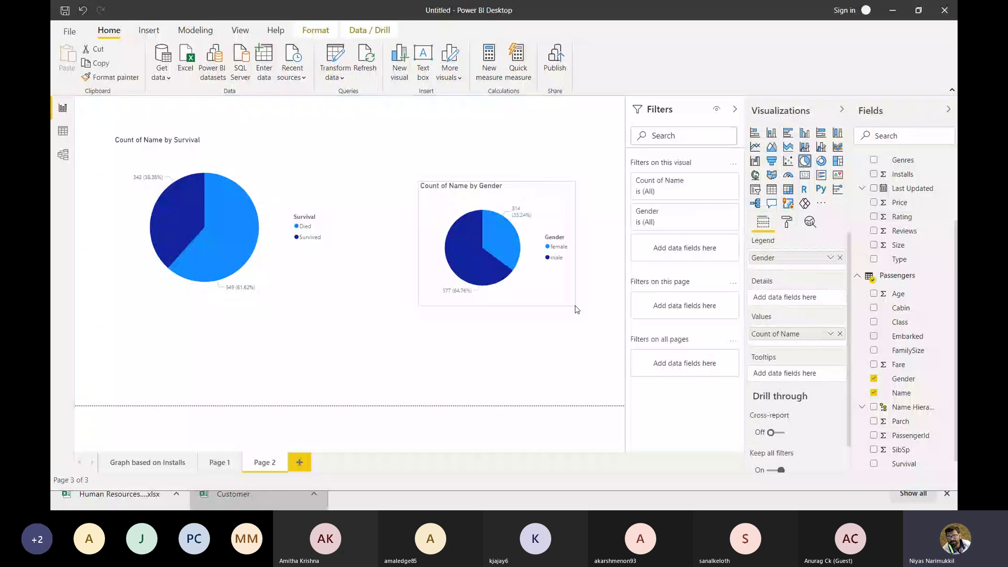
drag(576, 309, 575, 307)
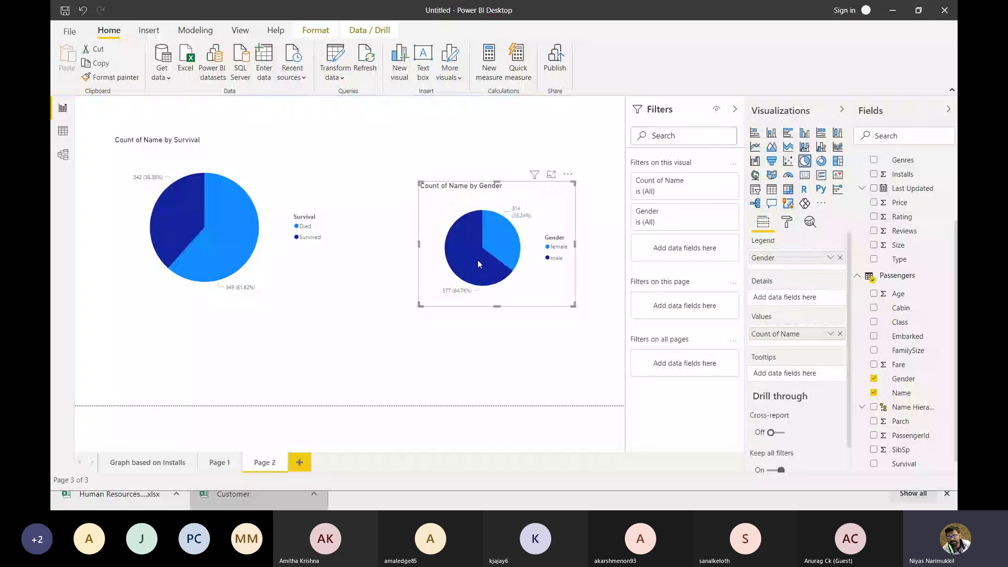
- Try the gender counts as a stacked bar chart, and settle on a stacked column chart
click(754, 133)
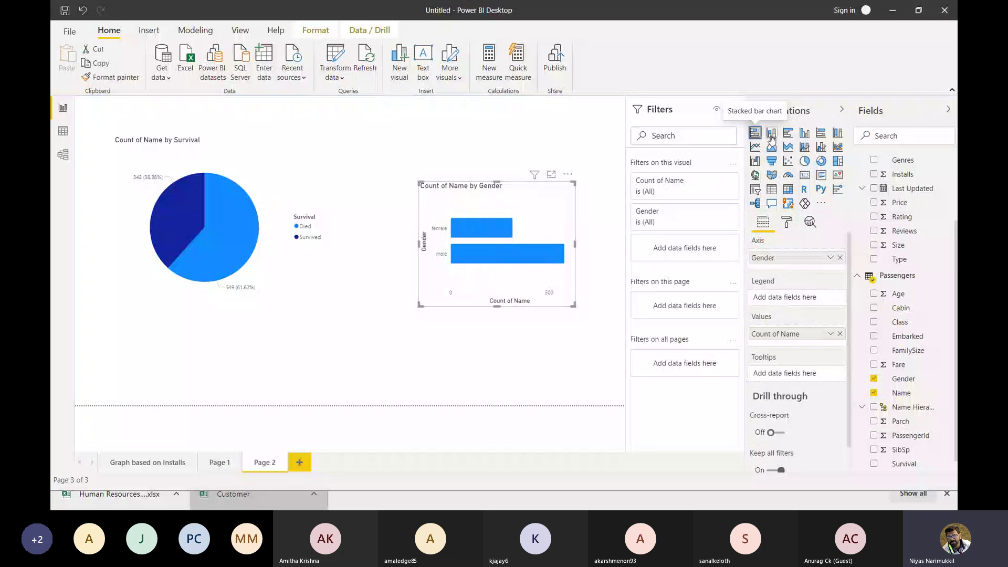
click(771, 136)
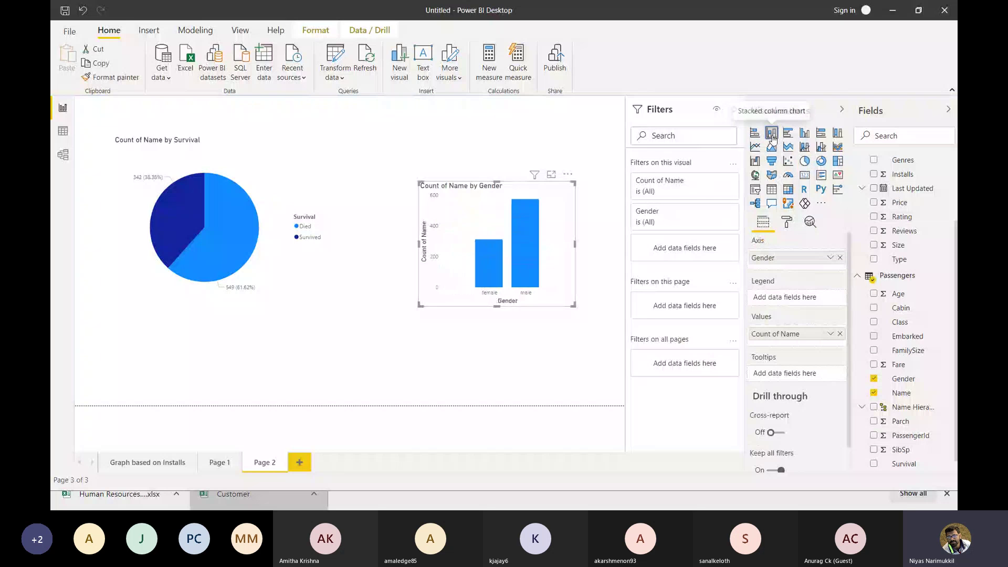
click(534, 340)
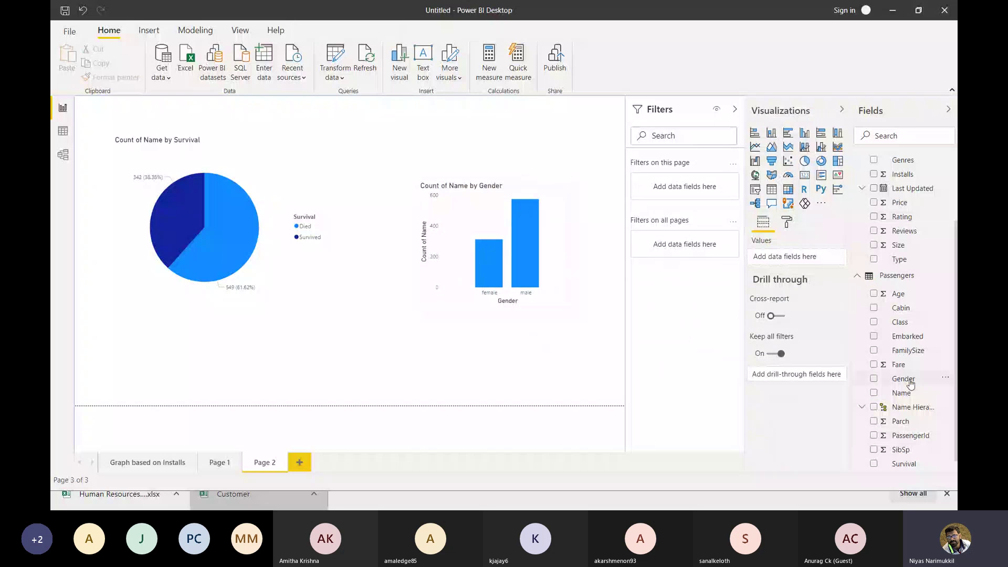
scroll(935, 459, down, 1)
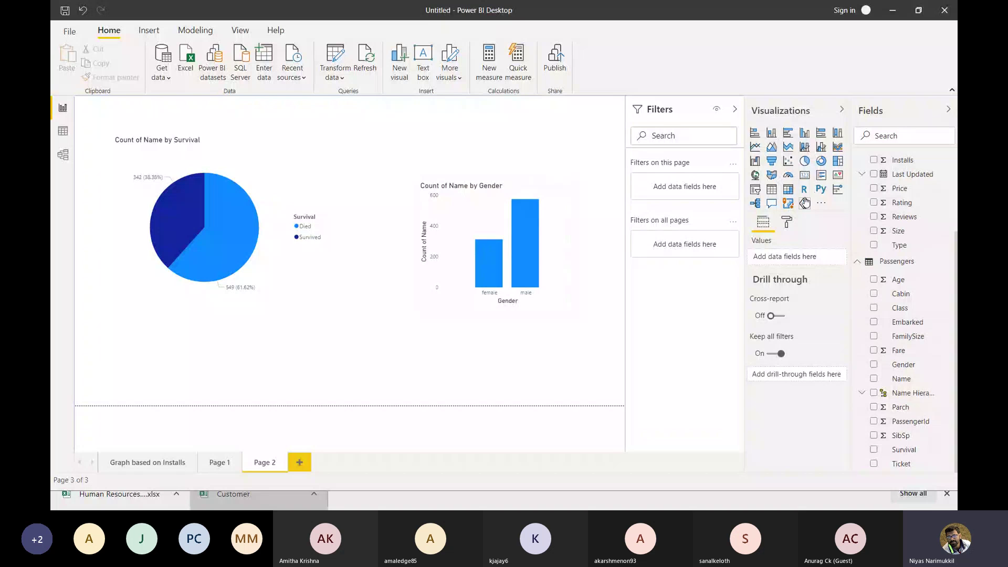
- Make the gender column chart narrower and taller beside the survival pie chart, and align the tops of both charts
drag(454, 236, 435, 215)
click(508, 339)
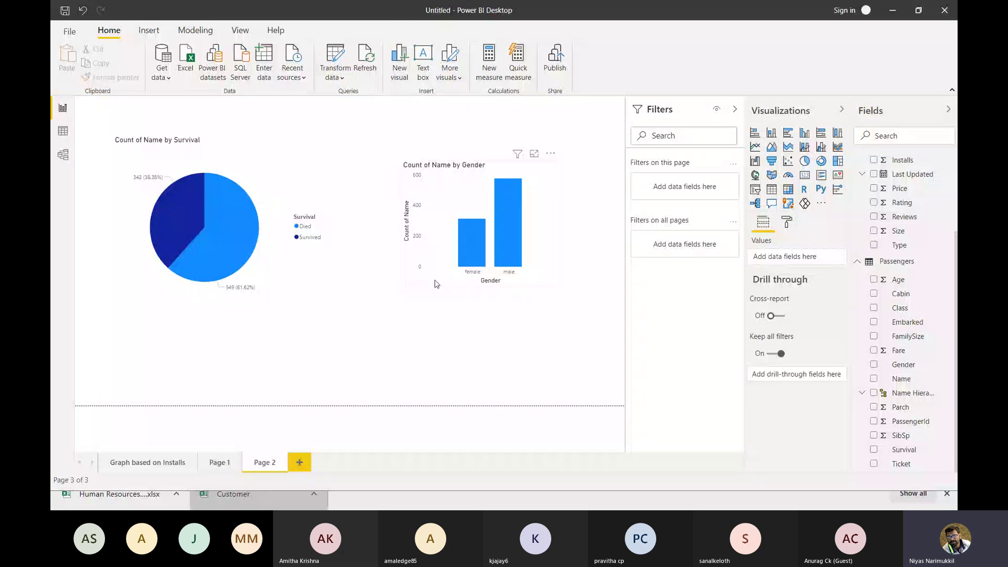
click(434, 284)
drag(435, 284, 477, 303)
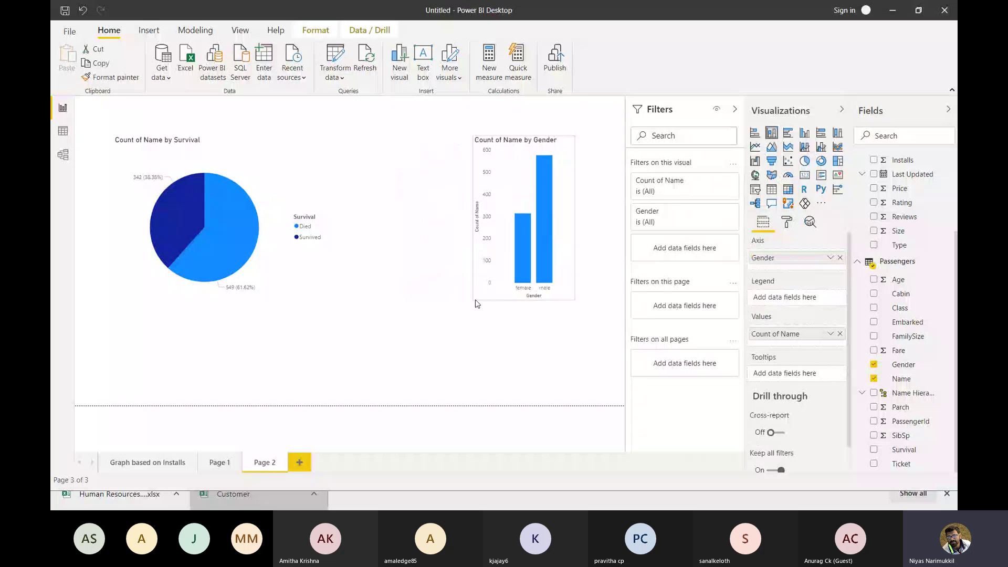
click(477, 303)
drag(498, 198, 423, 186)
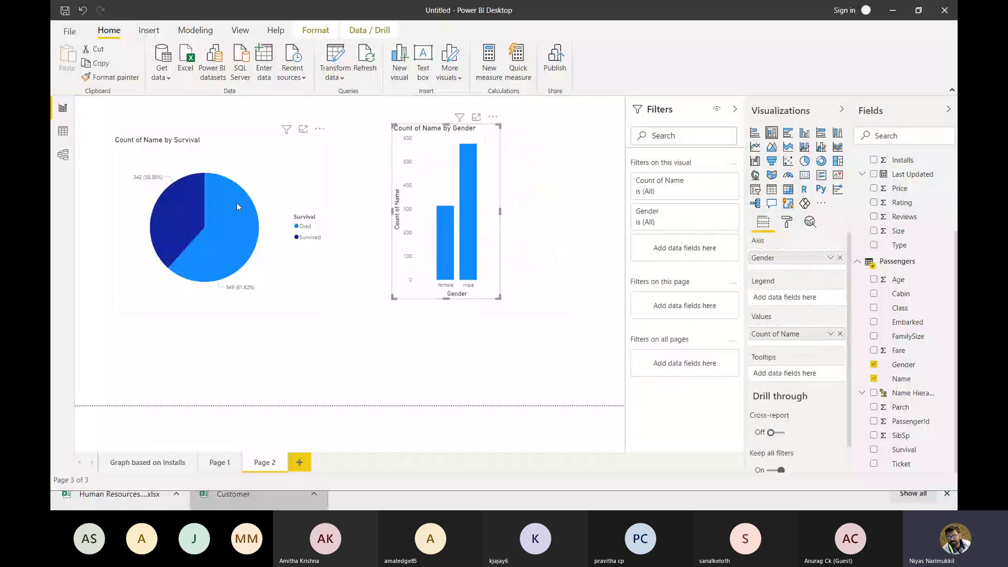
mouse_move(236, 205)
mouse_down()
mouse_move(231, 176)
mouse_move(238, 193)
mouse_up()
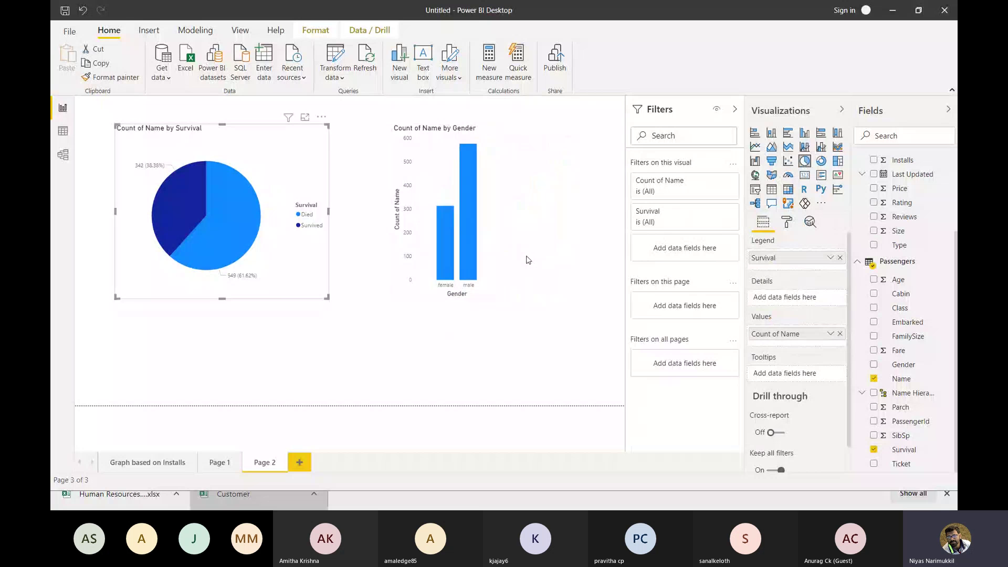
key(alt+Tab)
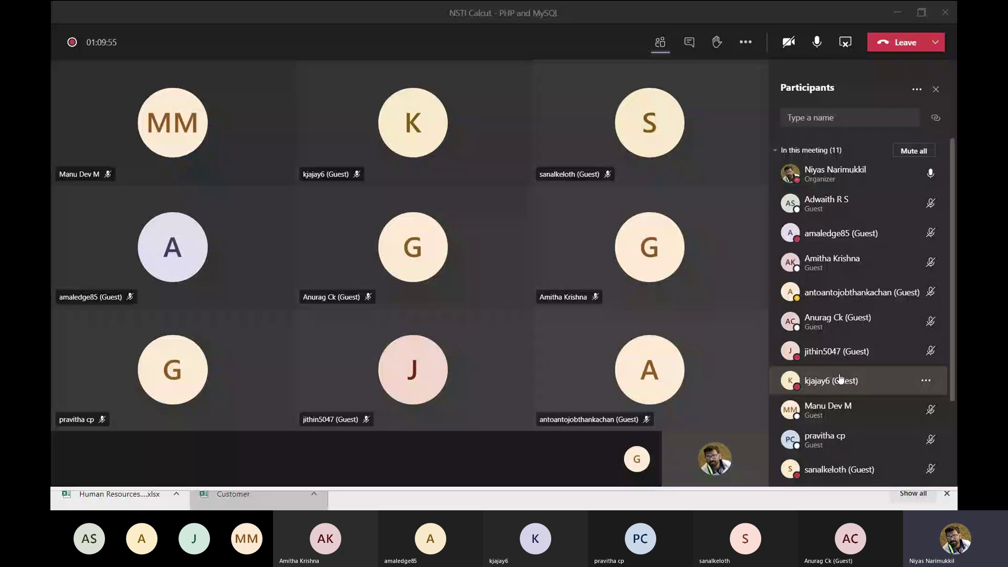
key(alt+Tab)
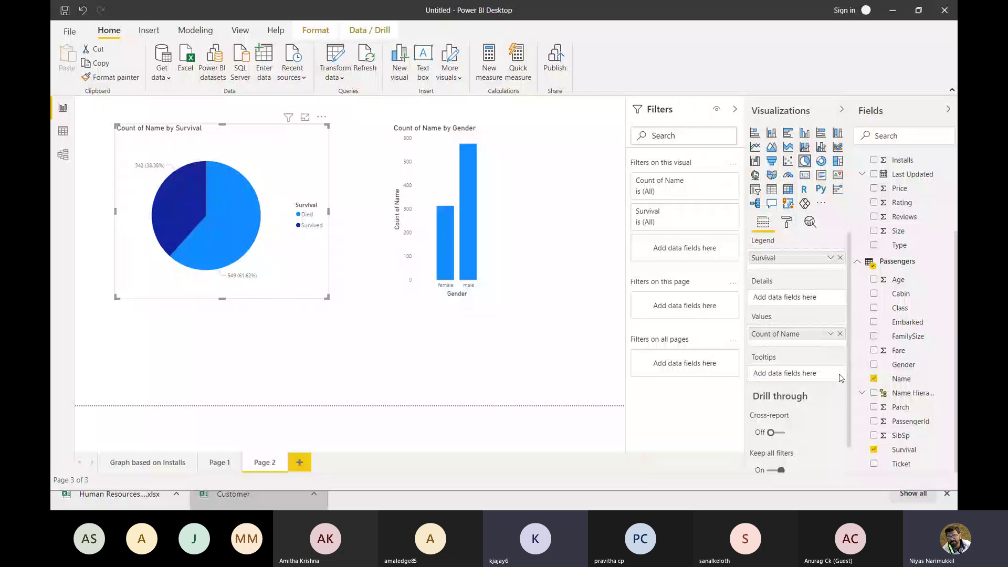
- Switch to the Teams meeting to check the meeting chat, and return to the Power BI report
key(alt+Tab)
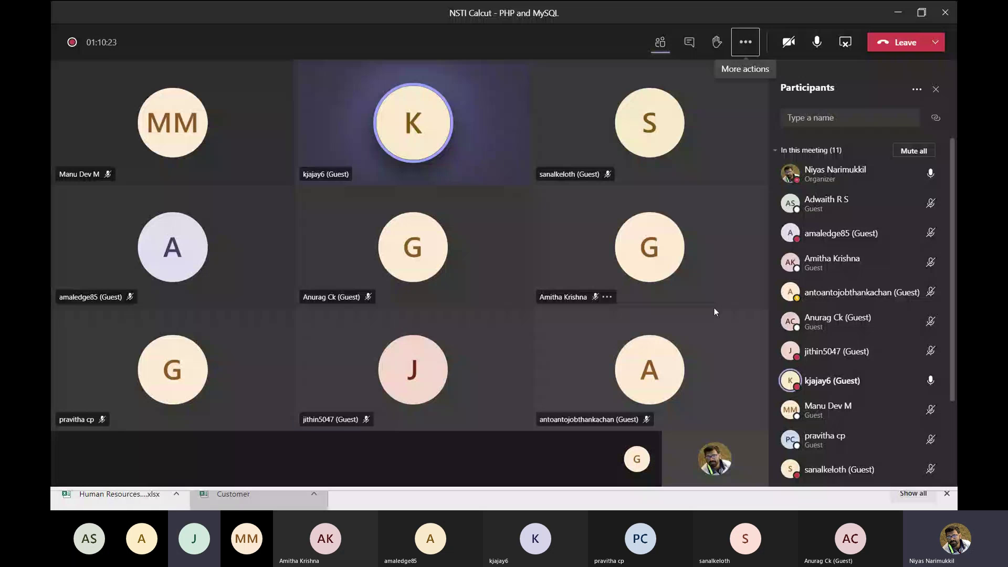
click(690, 42)
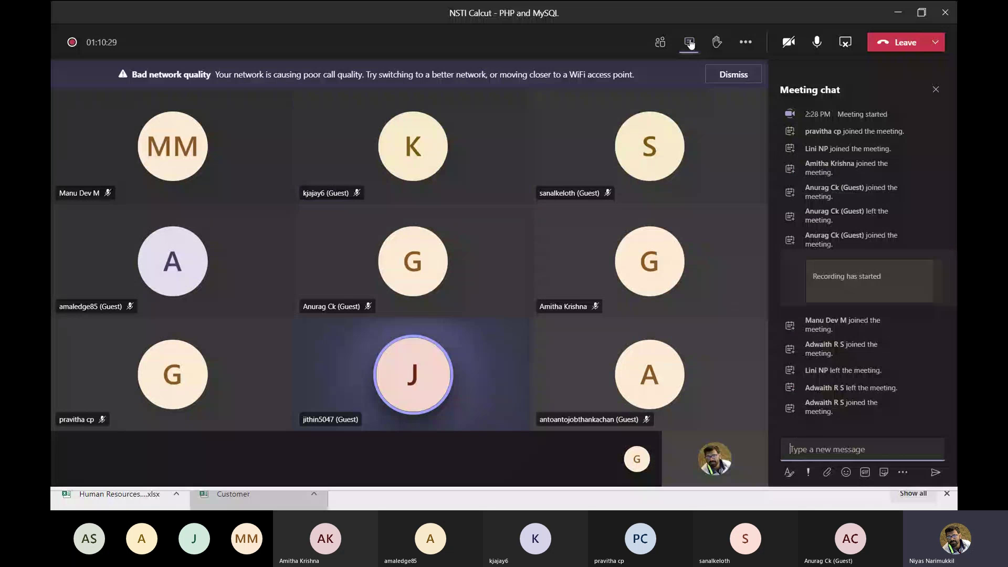
key(alt+Tab)
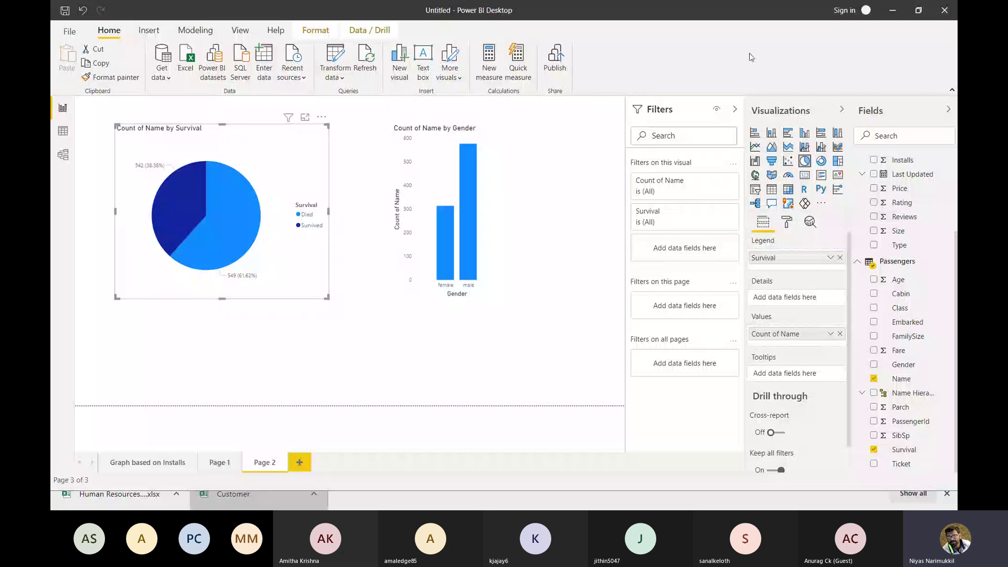
- Leave the Open report view, clear the chart selection, and show Page 1 with the Rating by Category chart
click(917, 12)
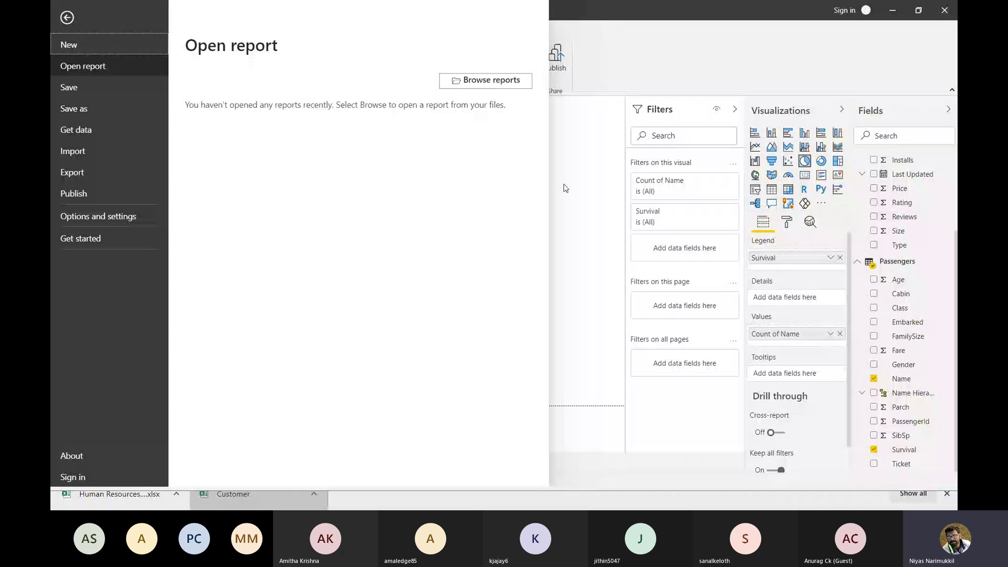
click(565, 188)
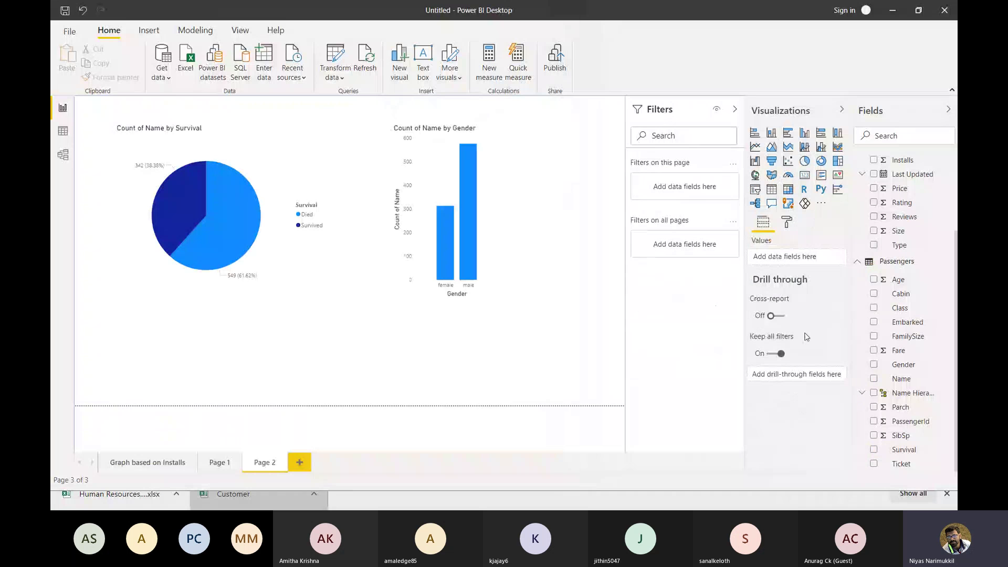
click(216, 463)
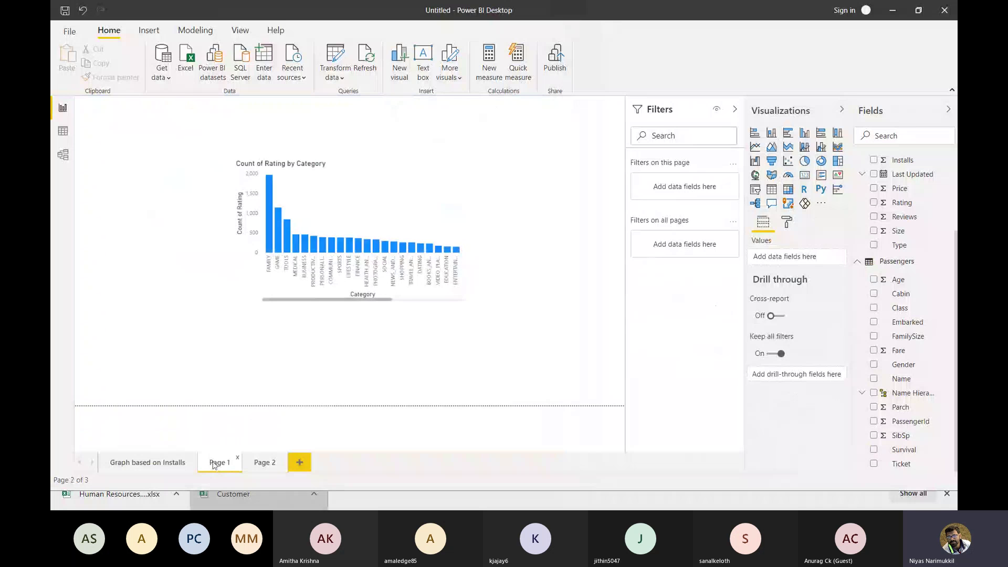
key(alt+Tab)
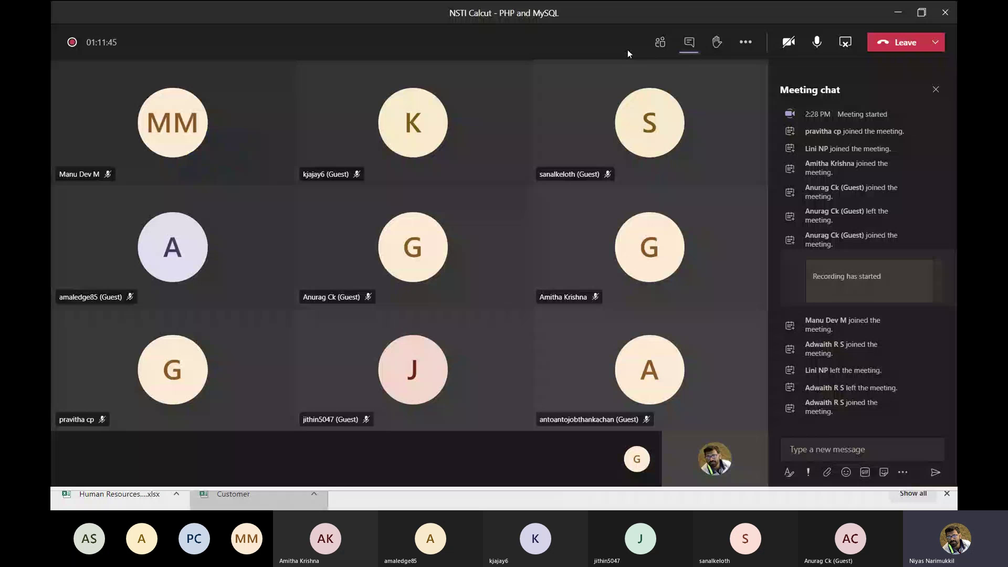
key(alt+Tab)
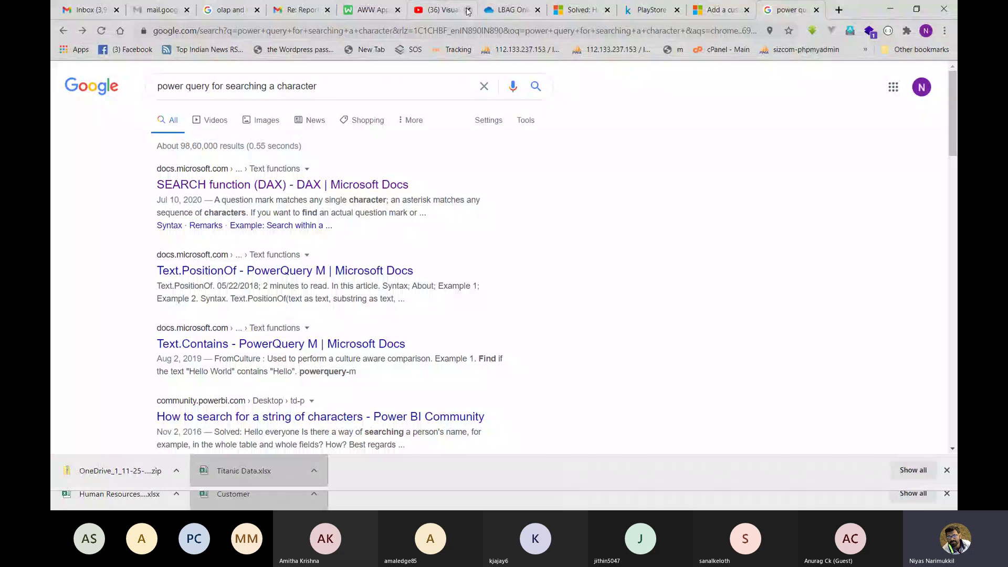
key(alt+Tab)
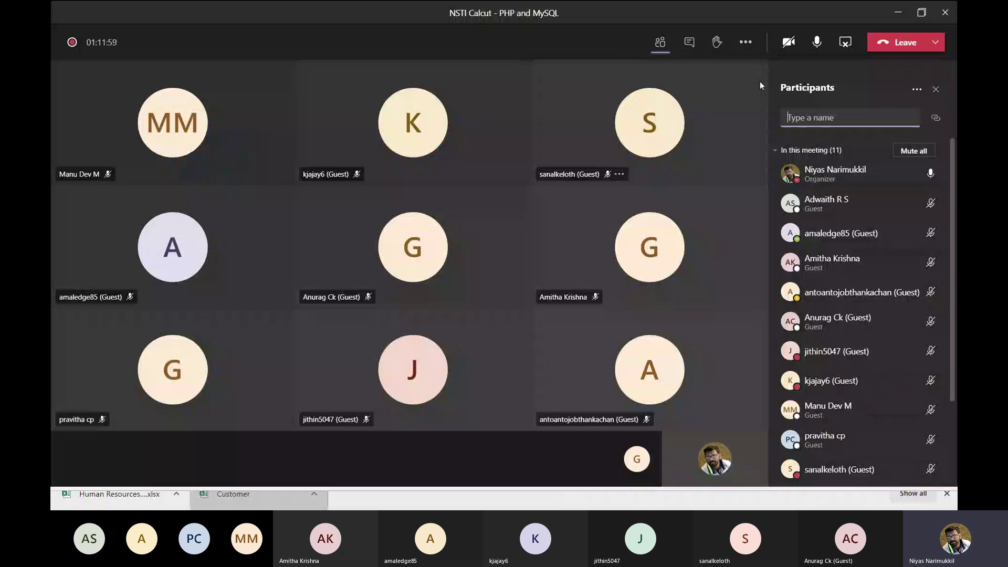